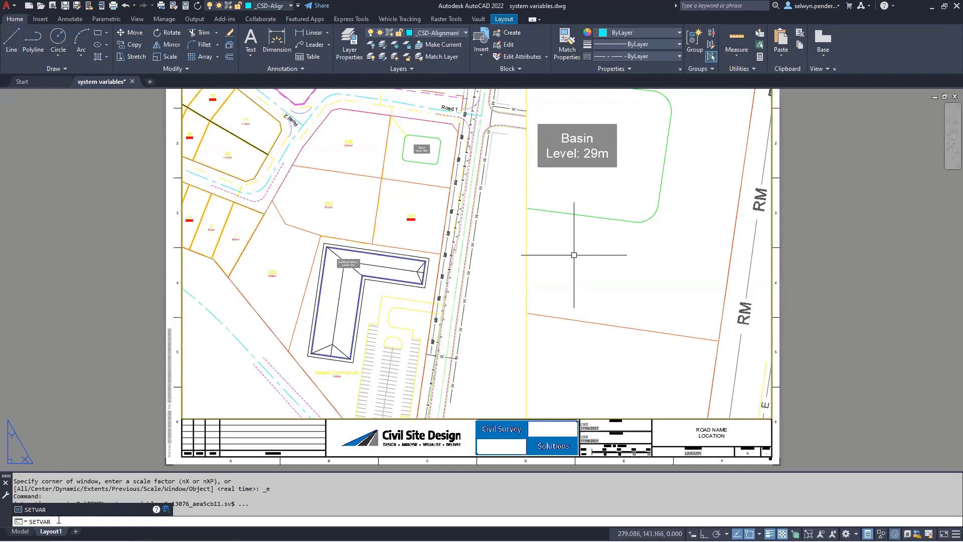
pyautogui.press('Return')
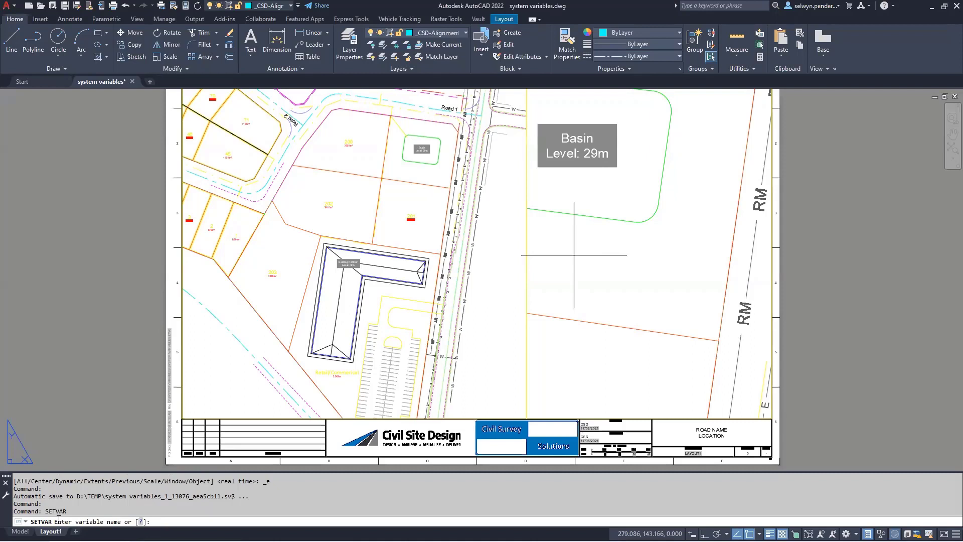
pyautogui.write('osmode')
pyautogui.moveTo(6, 476); pyautogui.dragTo(236, 429)
pyautogui.press('Escape')
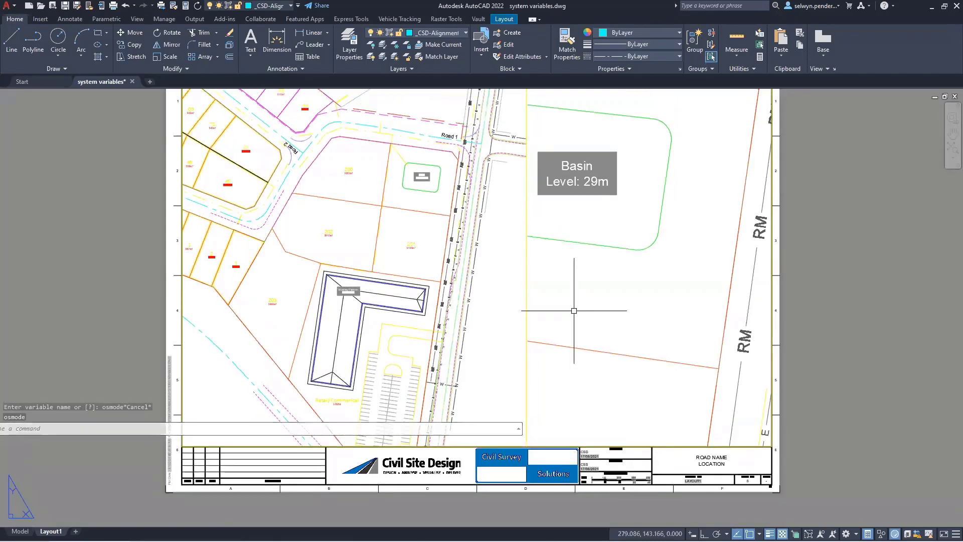
pyautogui.moveTo(1, 428); pyautogui.dragTo(32, 523)
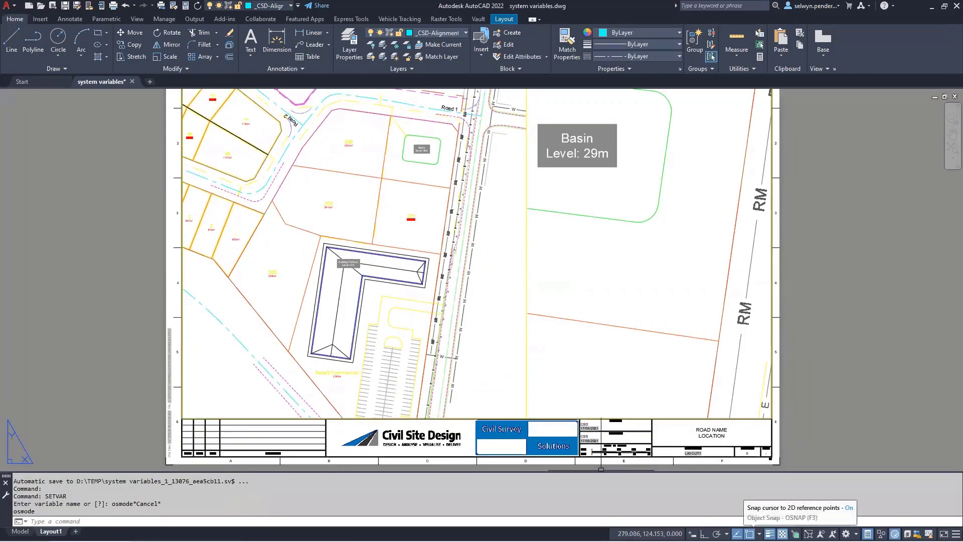
# Review the running object snaps, set OSMODE to 0 through SETVAR, and check the object snap list again.
pyautogui.click(759, 534)
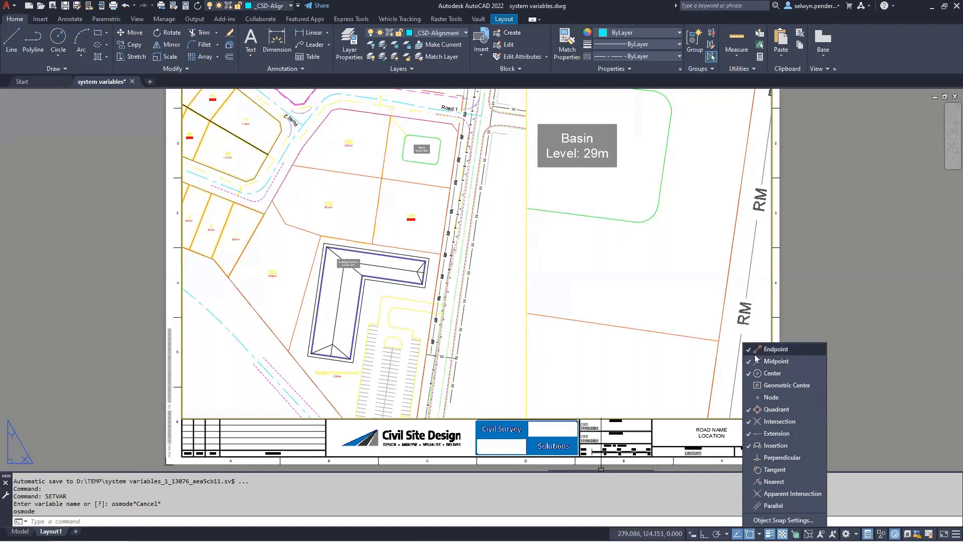
pyautogui.click(106, 520)
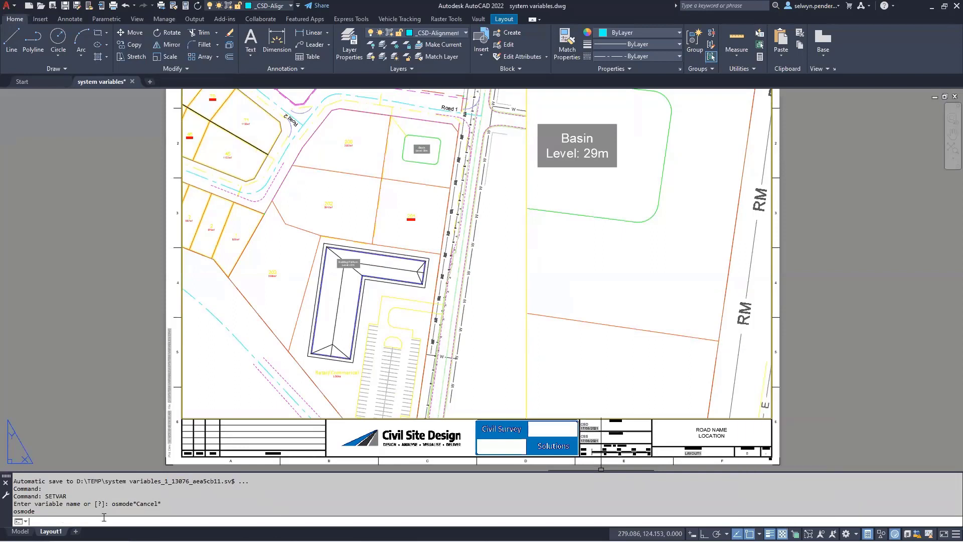
pyautogui.write('setvar')
pyautogui.press('Return')
pyautogui.write('osmode')
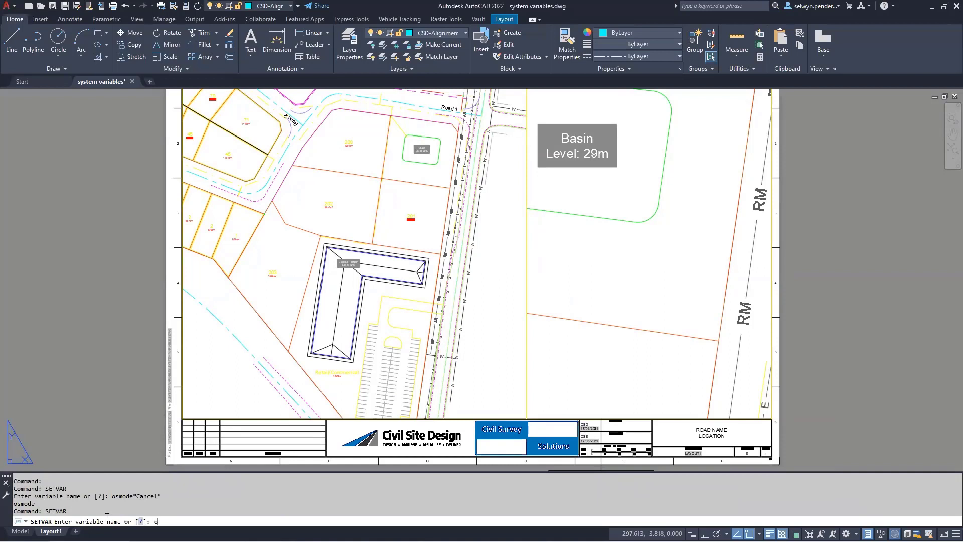
pyautogui.press('Return')
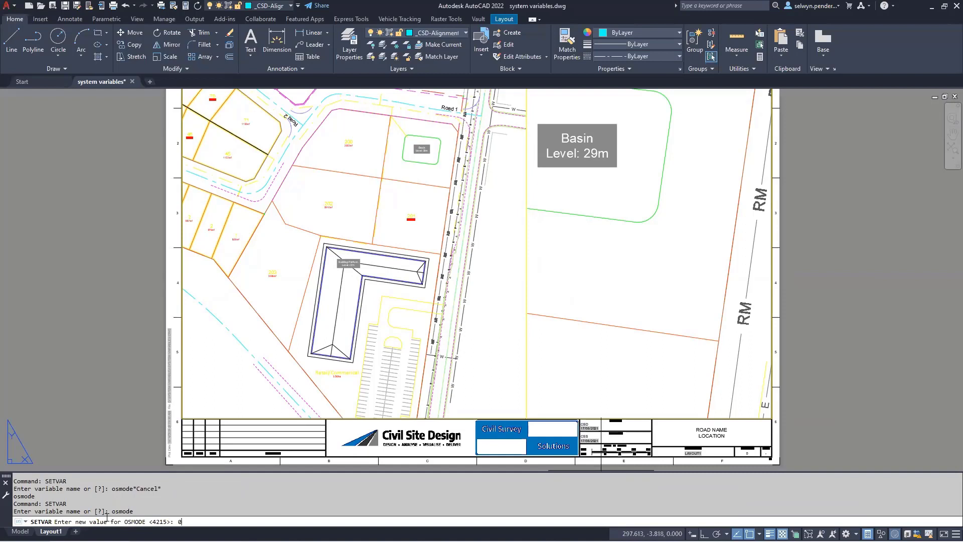
pyautogui.press('Return')
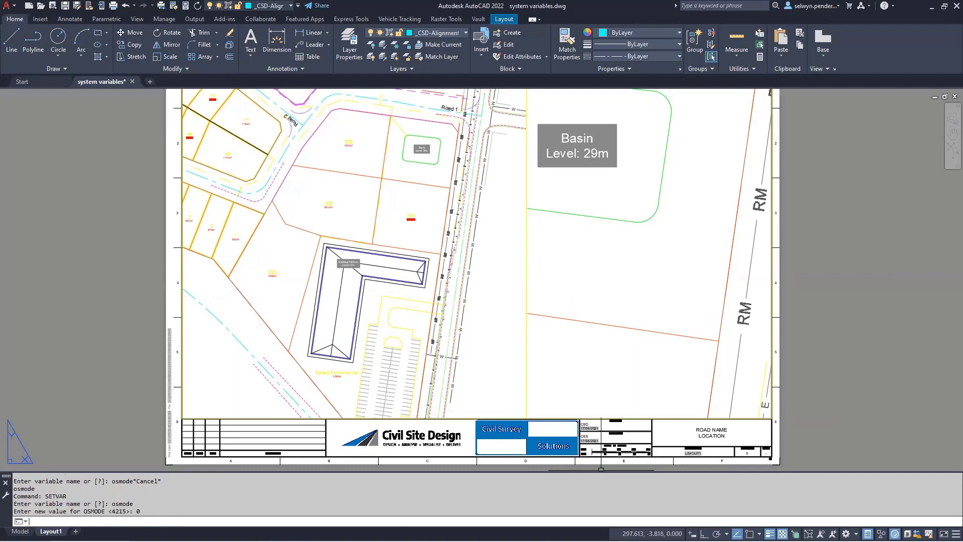
pyautogui.click(760, 533)
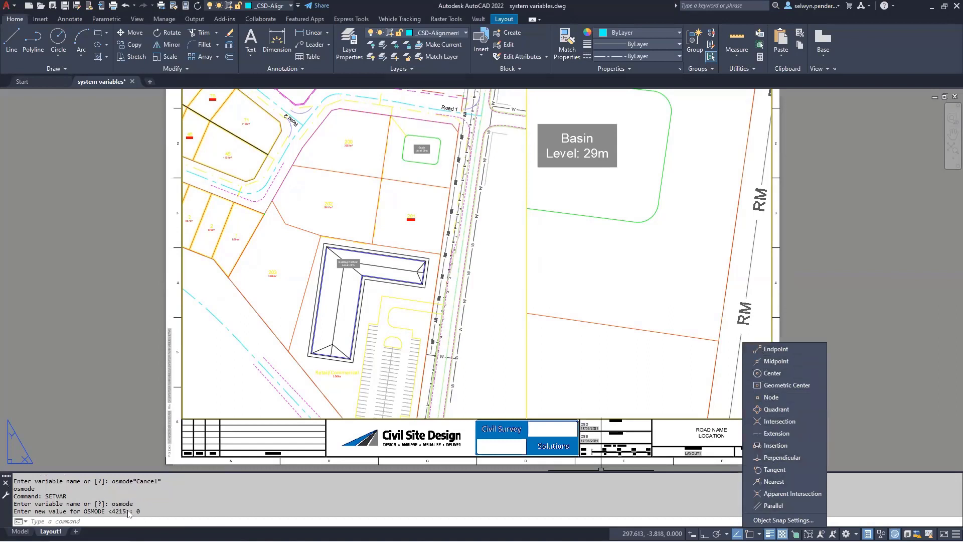
# Repeat SETVAR for OSMODE, set it to 4215, and check the object snap list.
pyautogui.click(84, 522)
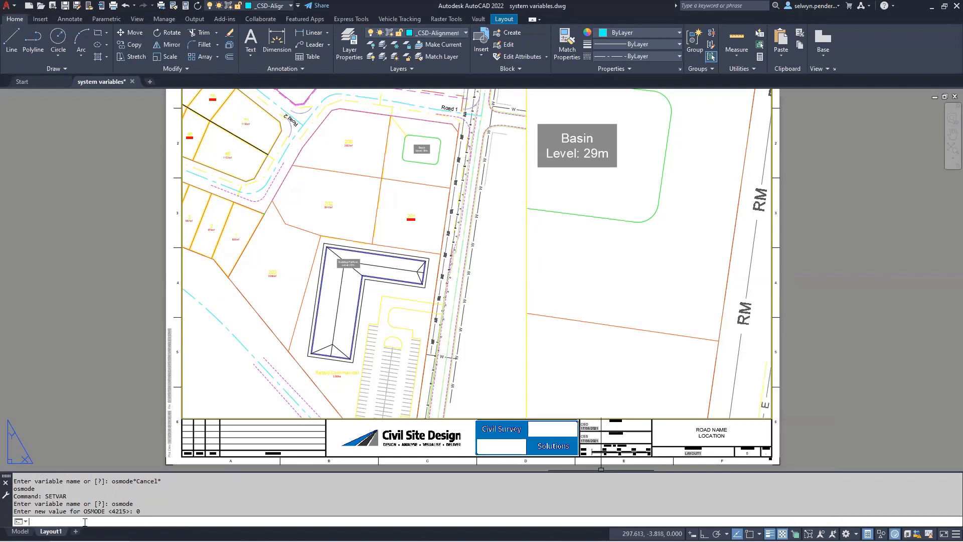
pyautogui.press('Return')
pyautogui.press('Return')
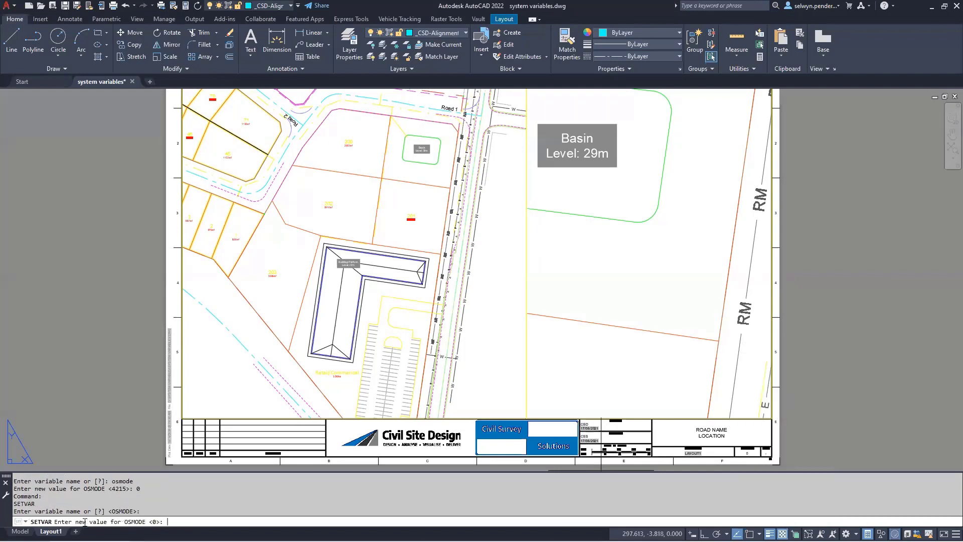
pyautogui.write('4215')
pyautogui.press('Return')
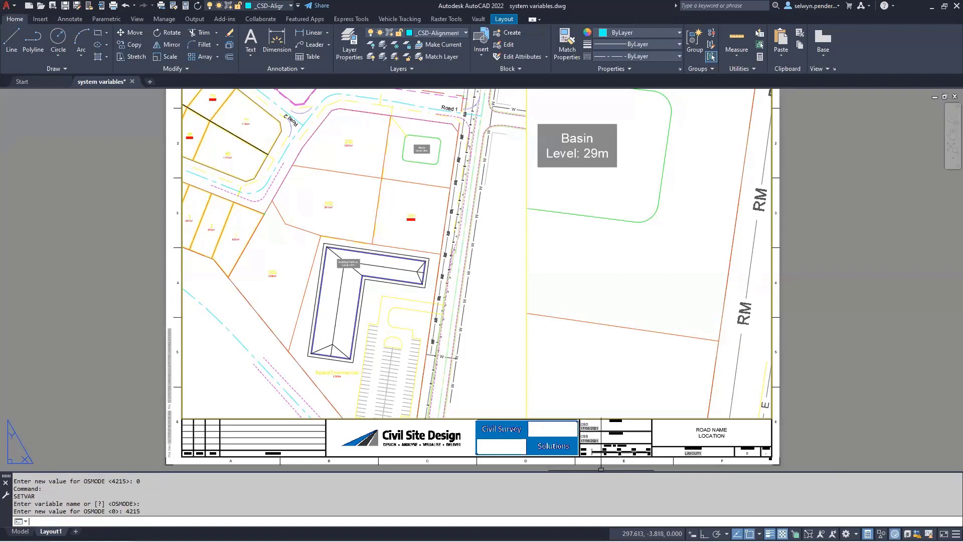
pyautogui.click(760, 534)
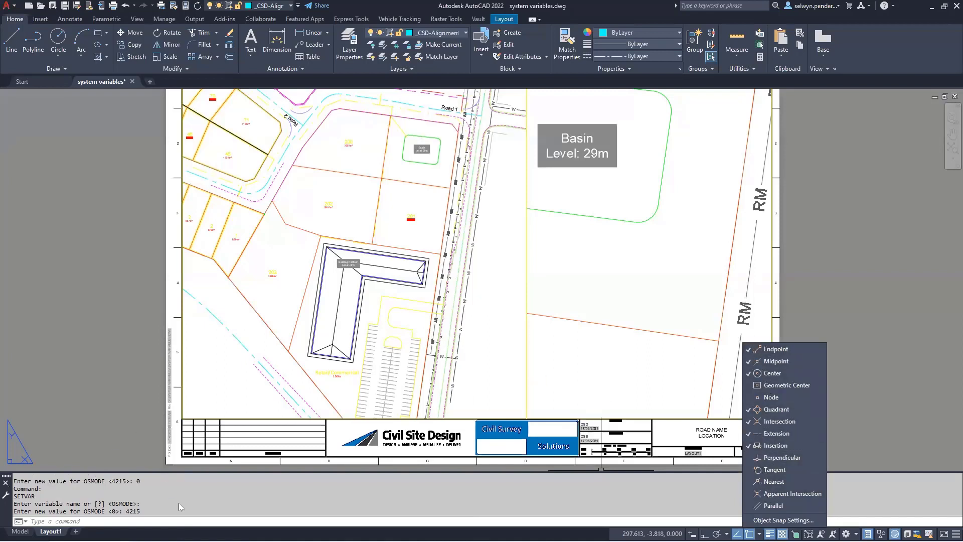
# Start the OSMODE command directly and open the program's help while it waits for a value.
pyautogui.click(165, 519)
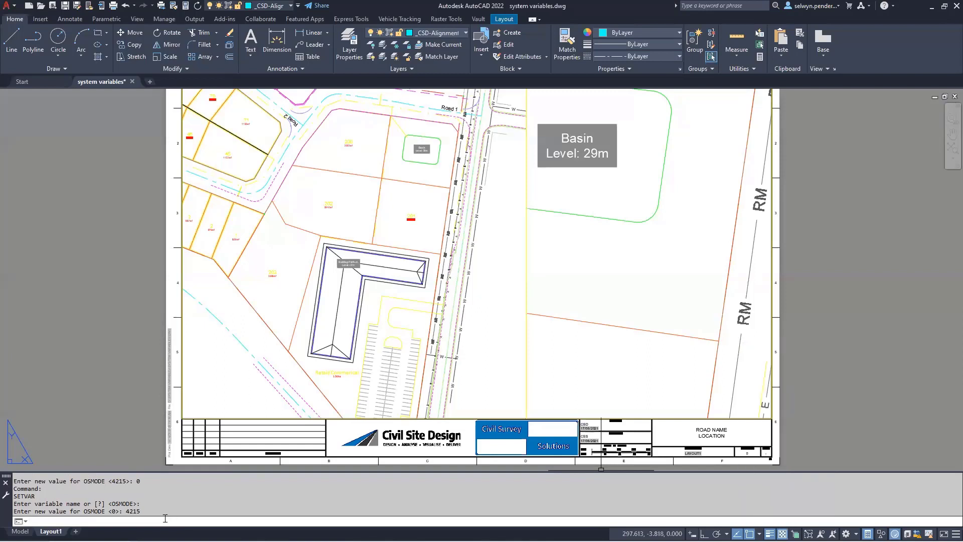
pyautogui.write('OSMOde')
pyautogui.press('Return')
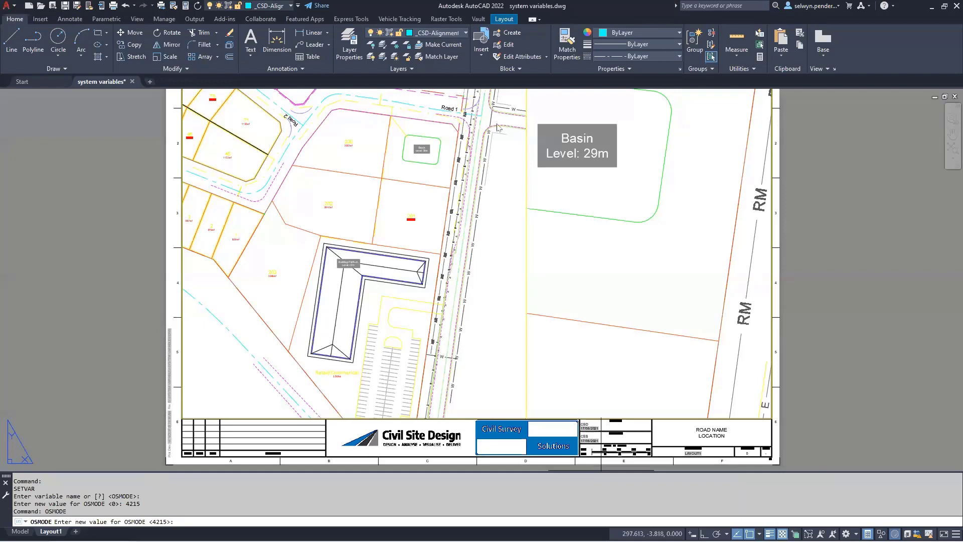
pyautogui.press('F1')
pyautogui.scroll(-5, 505, 264)
pyautogui.scroll(5, 504, 267)
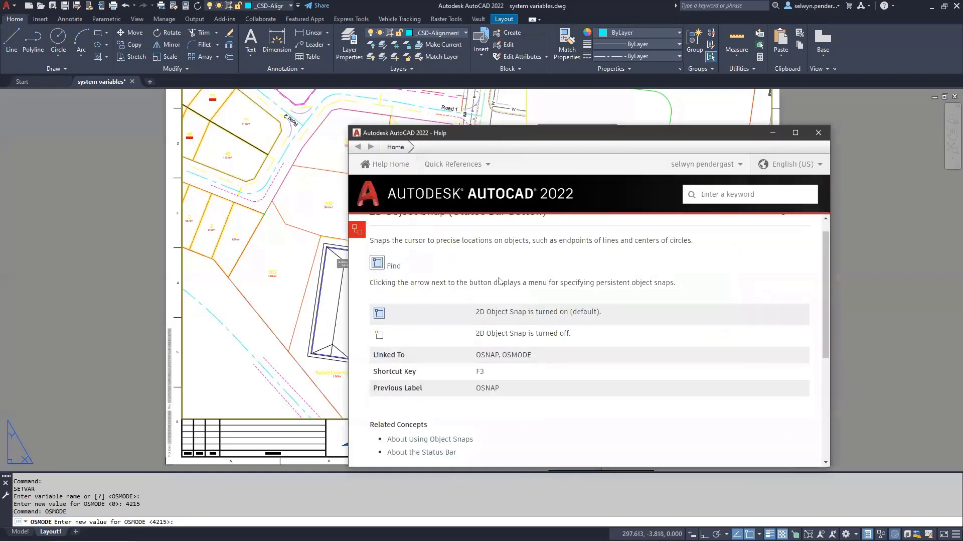
# Search the help for osmode, open the OSMODE (System Variable) article and examine its table of snap values.
pyautogui.click(722, 195)
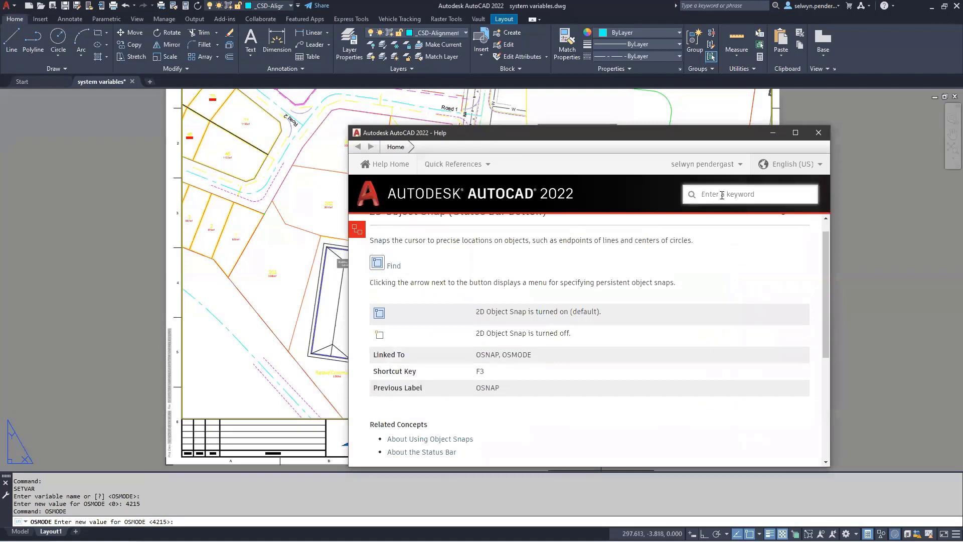
pyautogui.write('osmode')
pyautogui.press('Return')
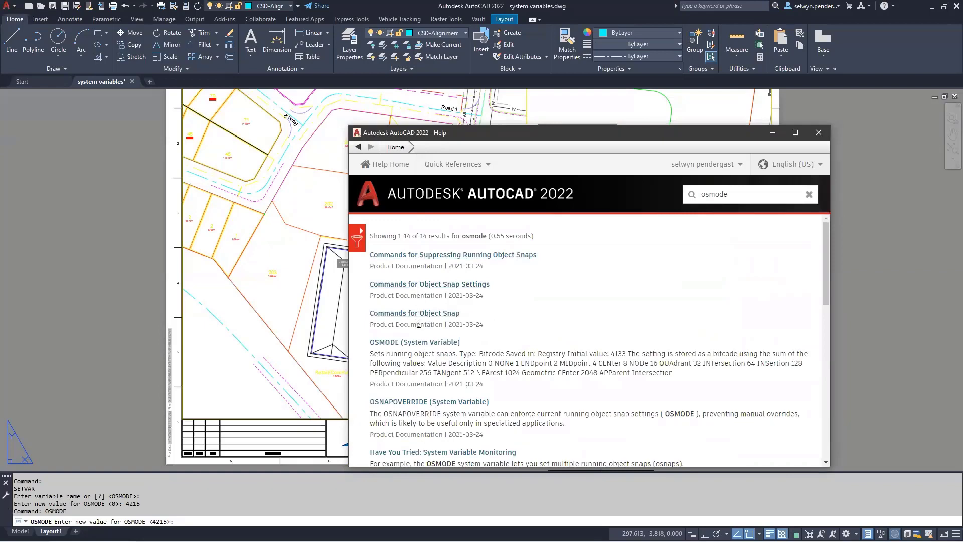
pyautogui.scroll(-1, 419, 323)
pyautogui.click(406, 292)
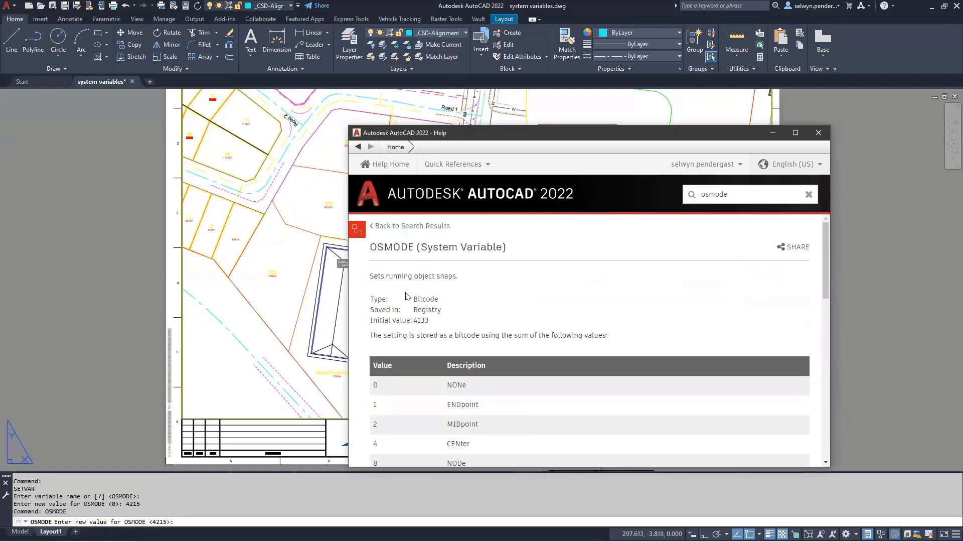
pyautogui.moveTo(503, 133); pyautogui.dragTo(490, 46)
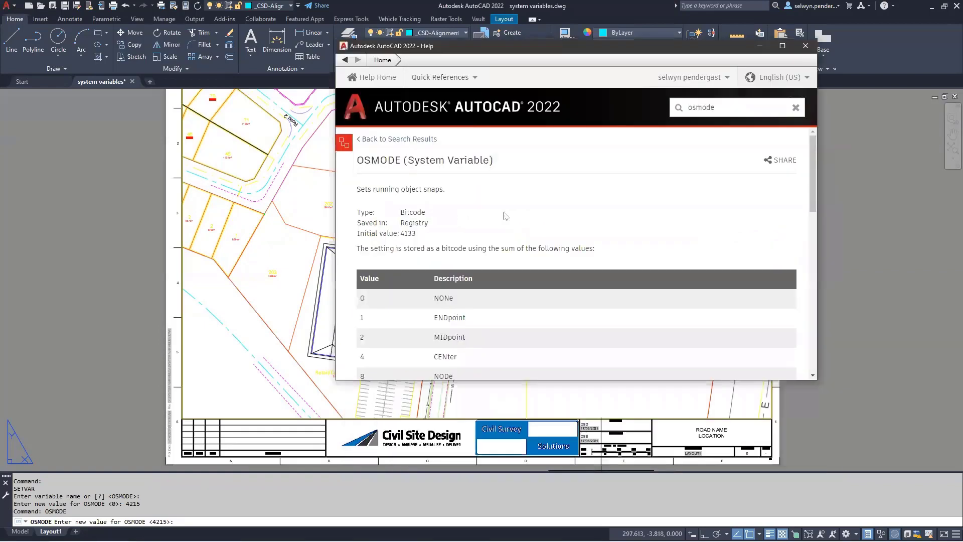
pyautogui.scroll(-3, 514, 253)
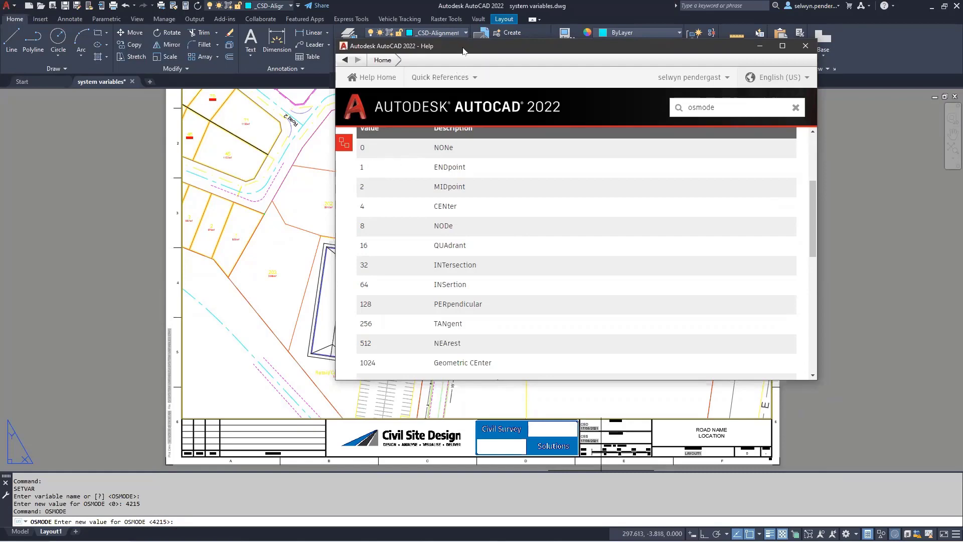
pyautogui.moveTo(461, 49); pyautogui.dragTo(314, 65)
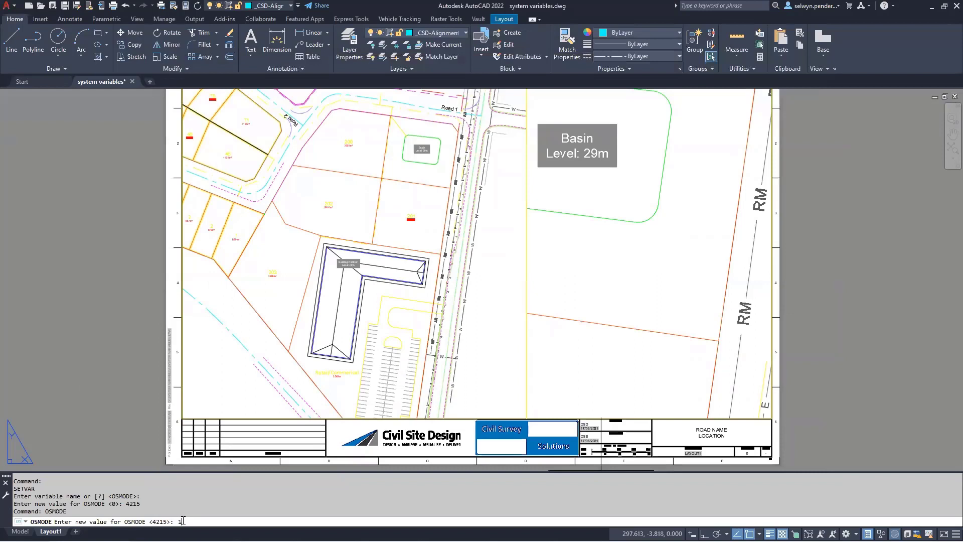
# Set OSMODE to 1 and check which object snaps are ticked in the snap list.
pyautogui.press('Return')
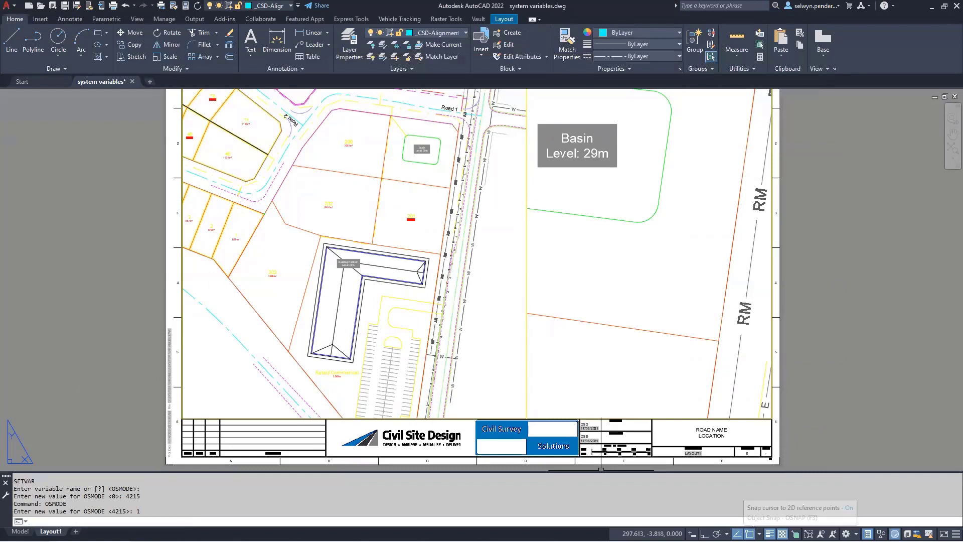
pyautogui.click(759, 533)
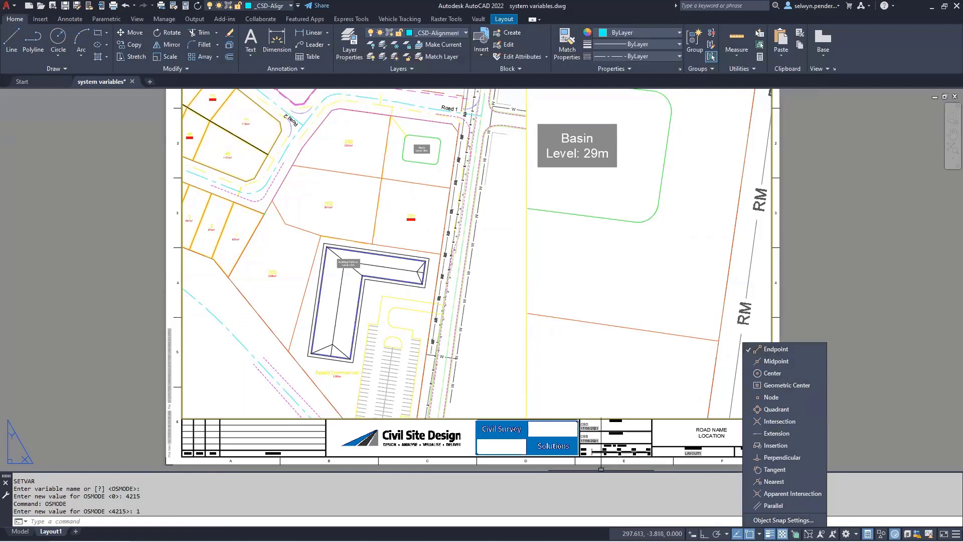
pyautogui.press('Escape')
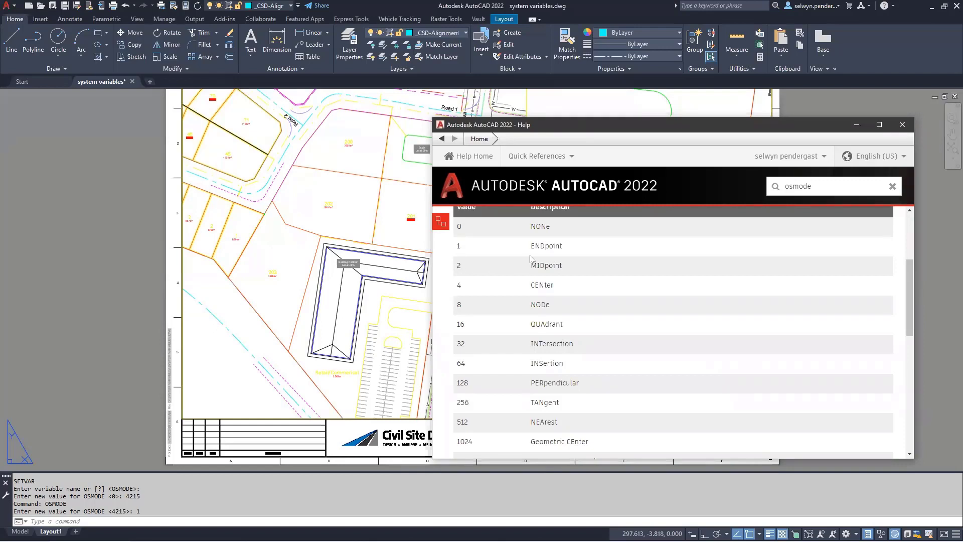
# Set OSMODE to 3 to combine Endpoint and Midpoint, and check the object snap list.
pyautogui.click(89, 520)
pyautogui.write('osmode')
pyautogui.press('Return')
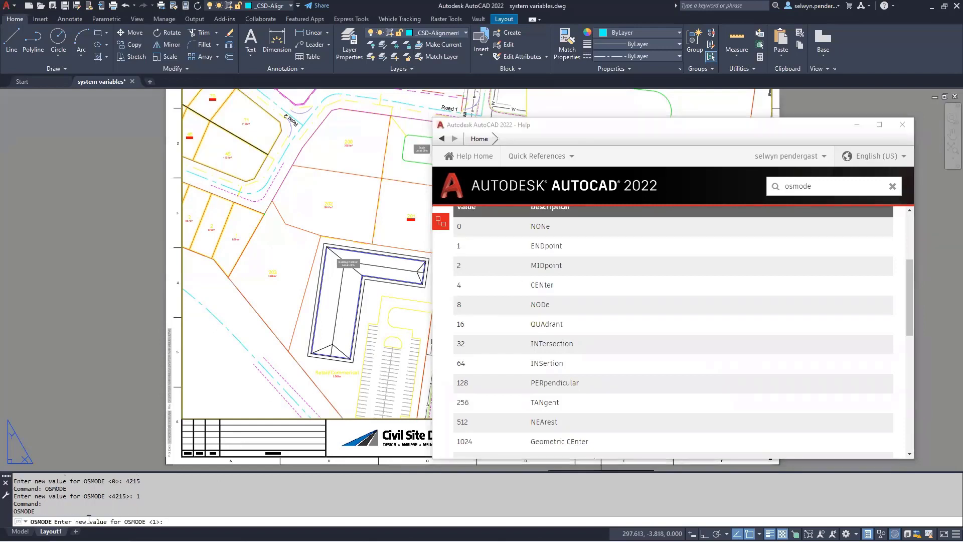
pyautogui.write('3')
pyautogui.press('Return')
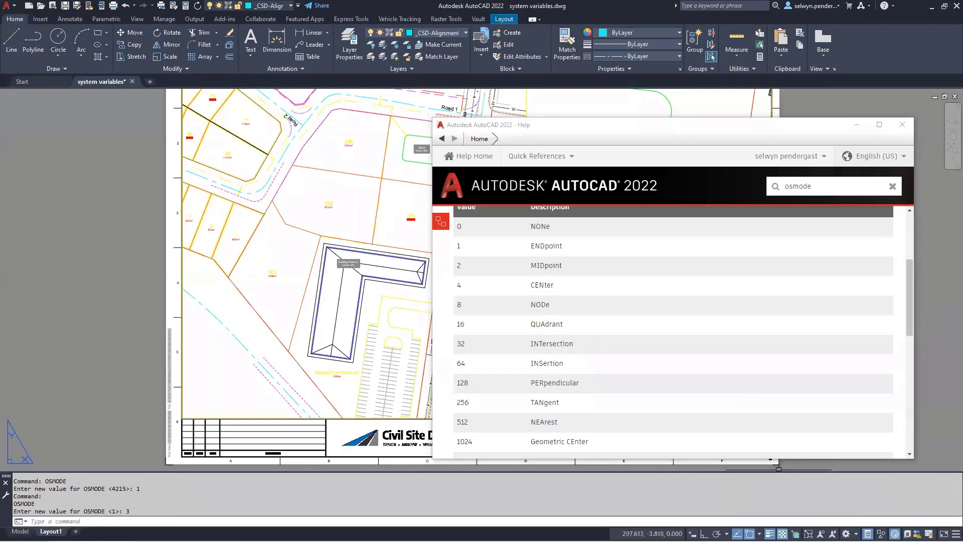
pyautogui.click(759, 533)
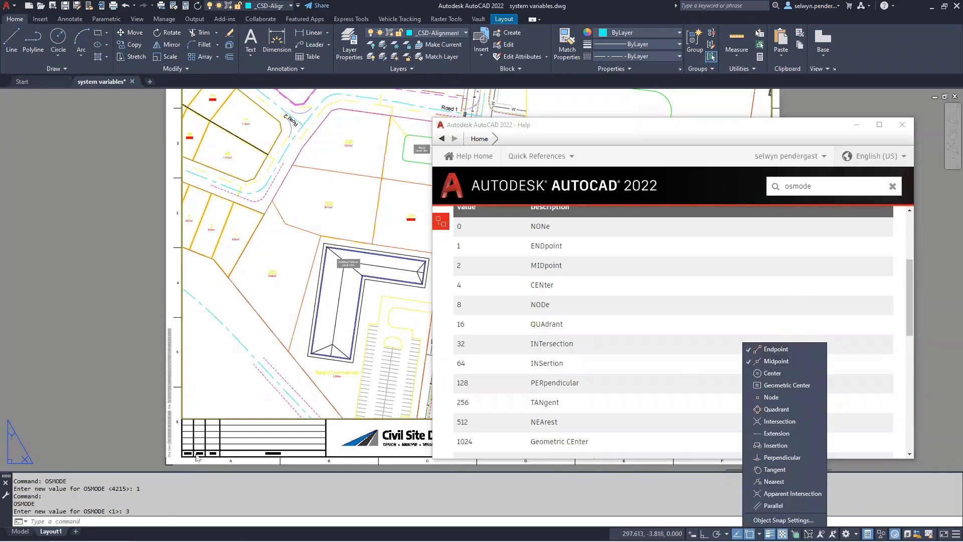
# Minimize the help and list the system variables matching DIM* with the ? option of SETVAR, showing them in the text window.
pyautogui.click(57, 521)
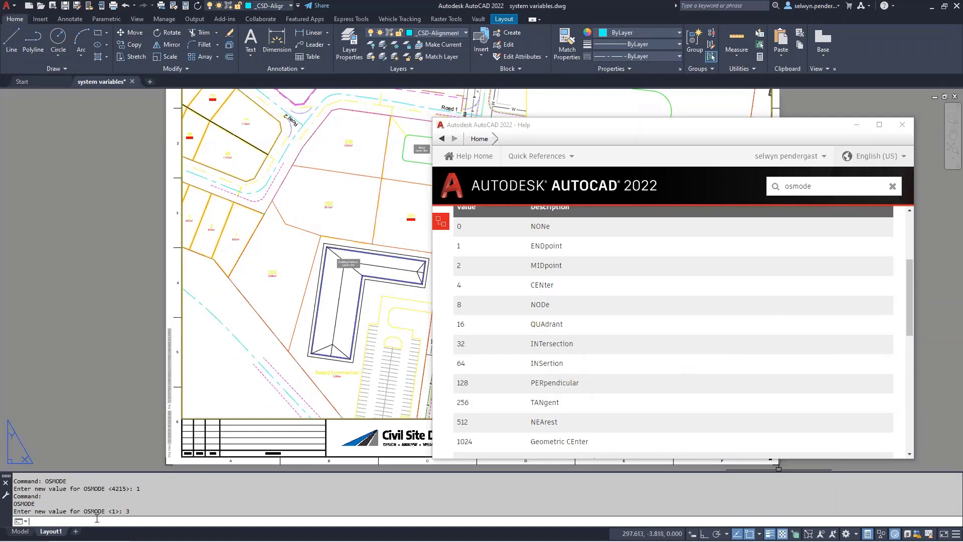
pyautogui.write('SETVAR')
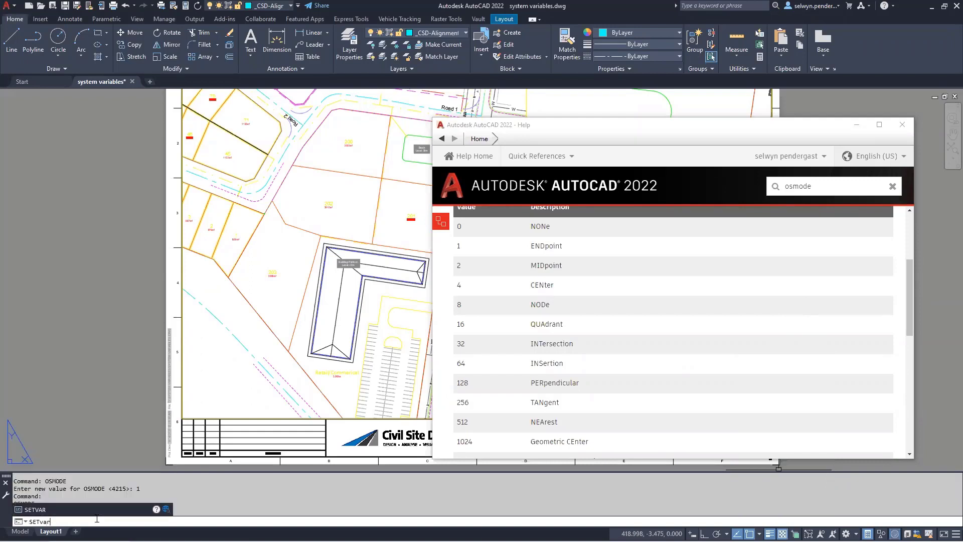
pyautogui.press('Return')
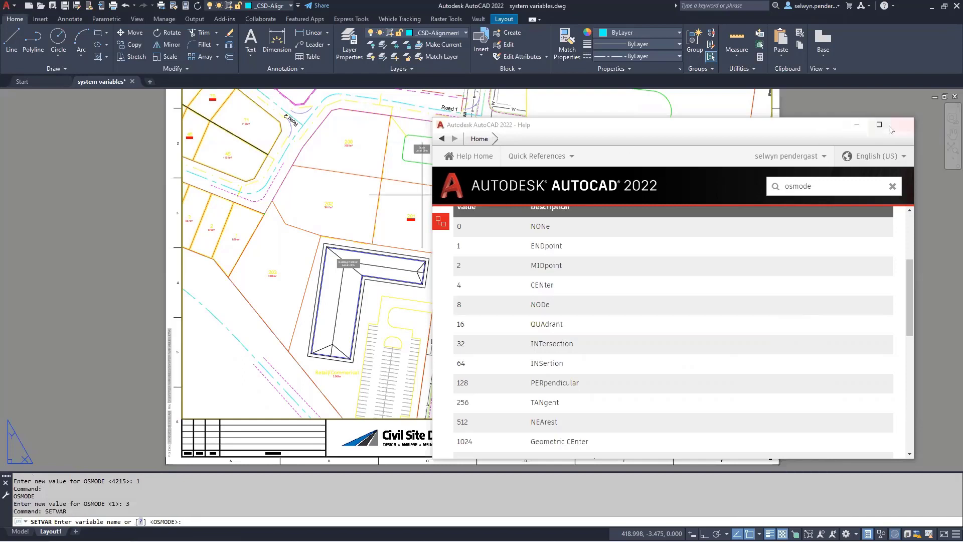
pyautogui.click(865, 129)
pyautogui.click(864, 128)
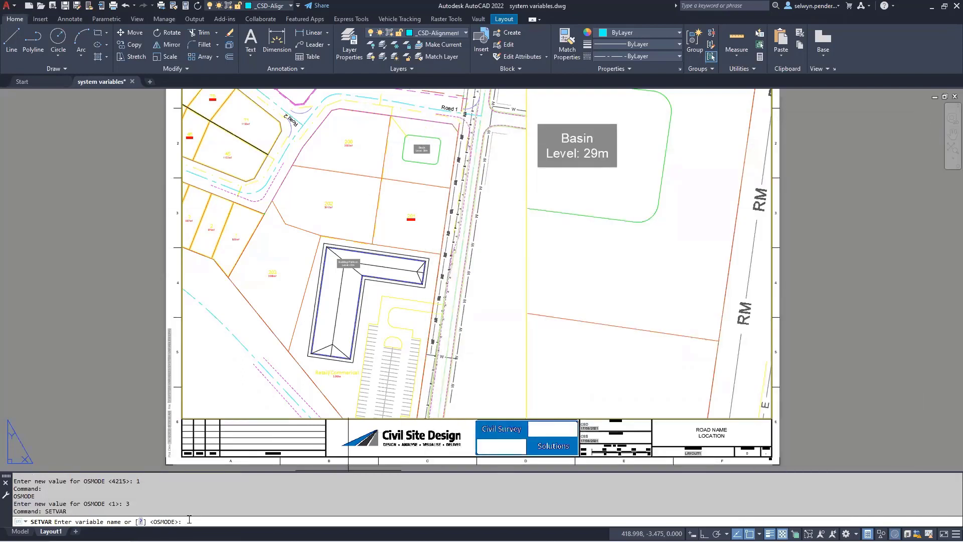
pyautogui.write('3')
pyautogui.press('Return')
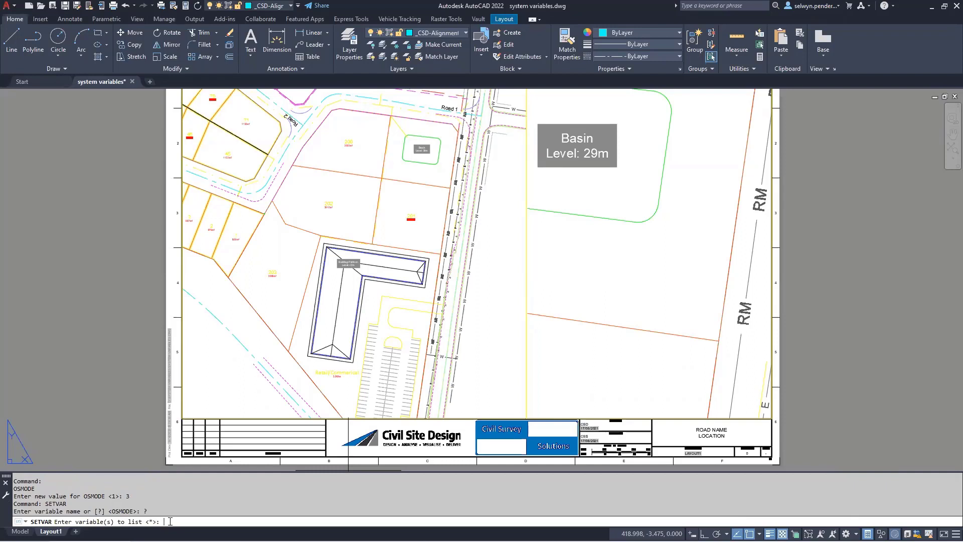
pyautogui.write('DIM*')
pyautogui.press('Return')
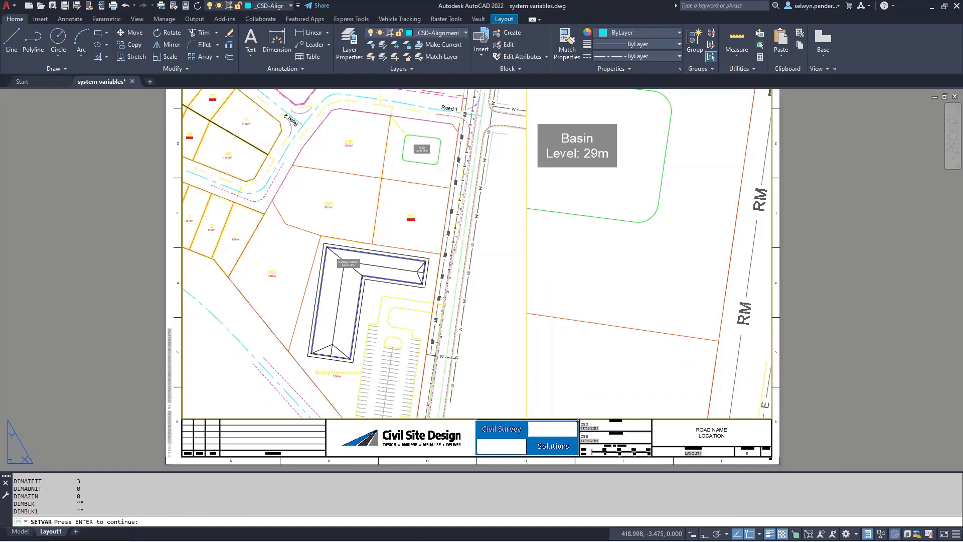
pyautogui.press('F2')
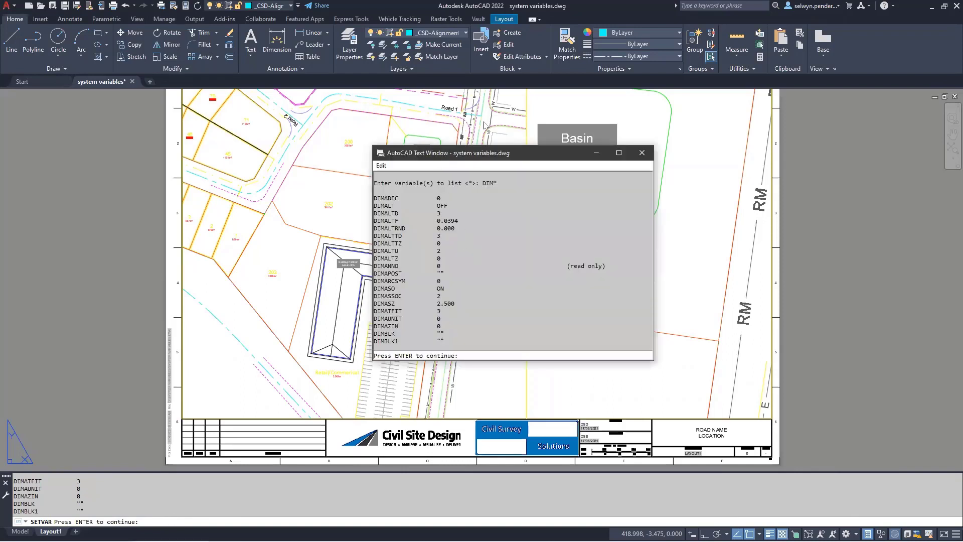
# Move the text window up, finish listing the DIM* variables and review the complete list of names and values.
pyautogui.moveTo(486, 146); pyautogui.dragTo(471, 16)
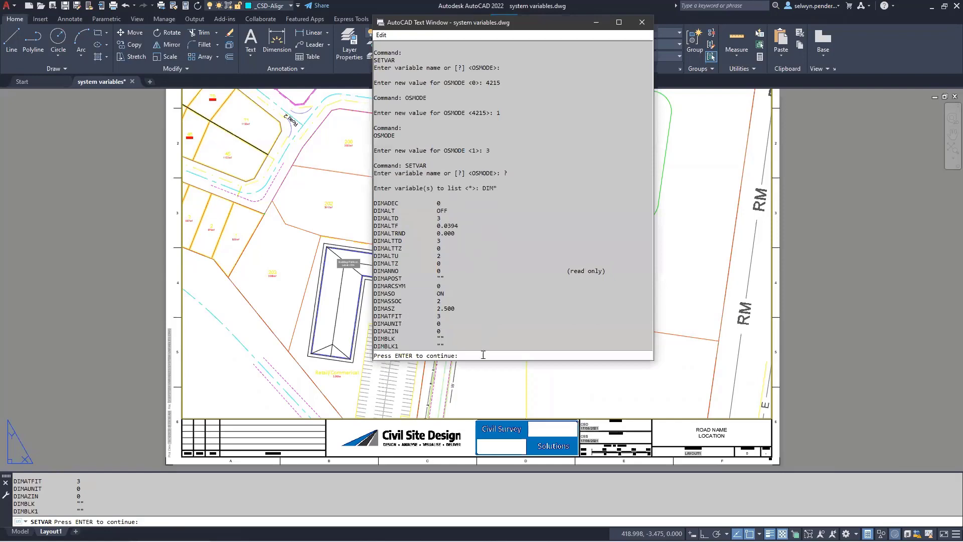
pyautogui.press('Return')
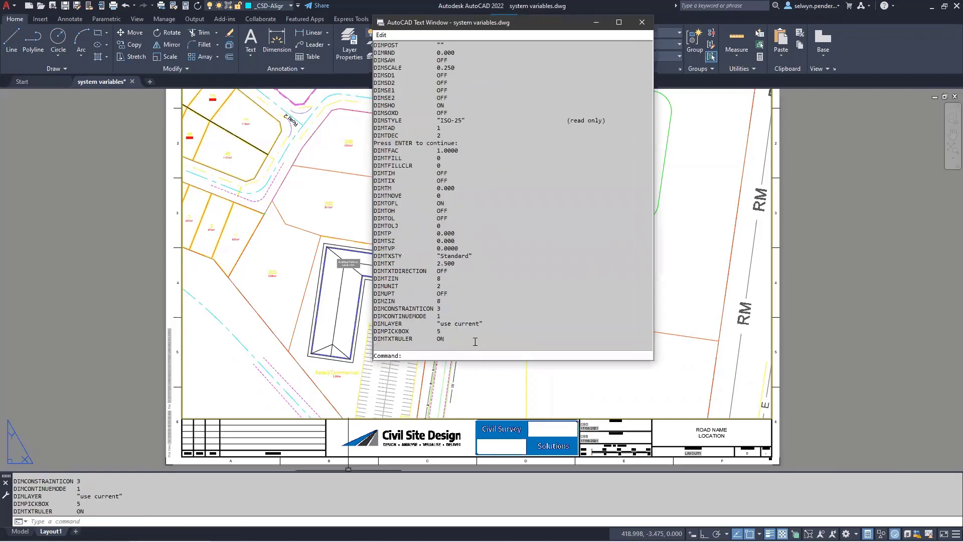
pyautogui.scroll(13, 496, 258)
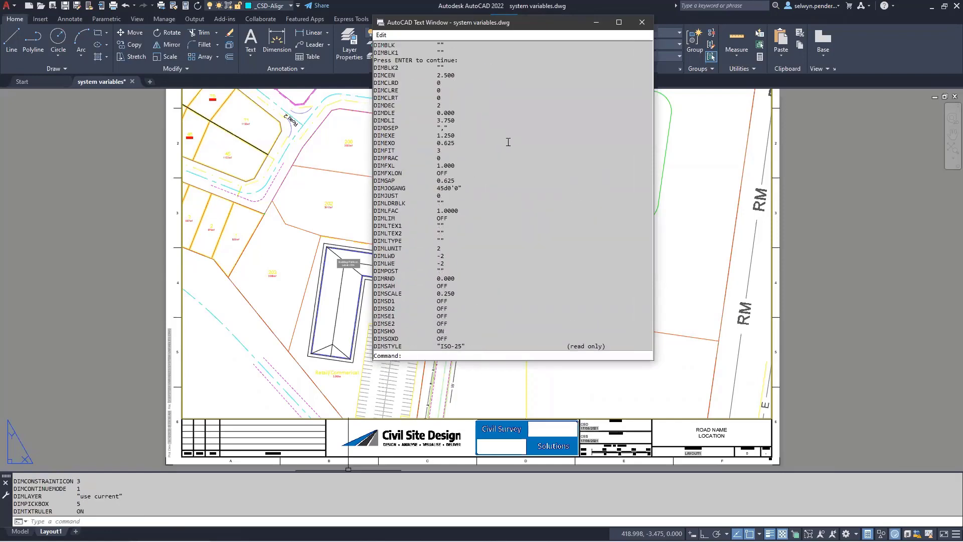
pyautogui.scroll(3, 499, 134)
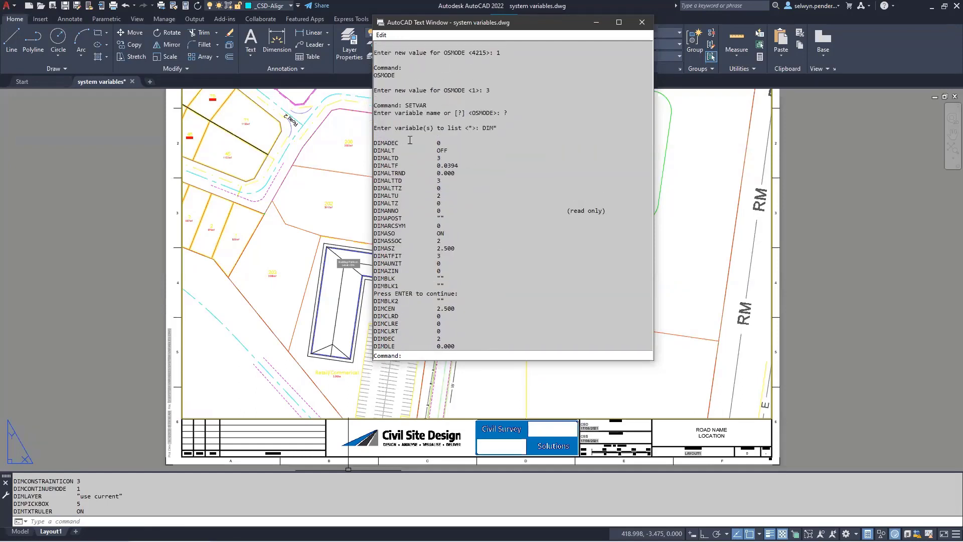
pyautogui.scroll(-2, 427, 229)
pyautogui.scroll(-9, 427, 229)
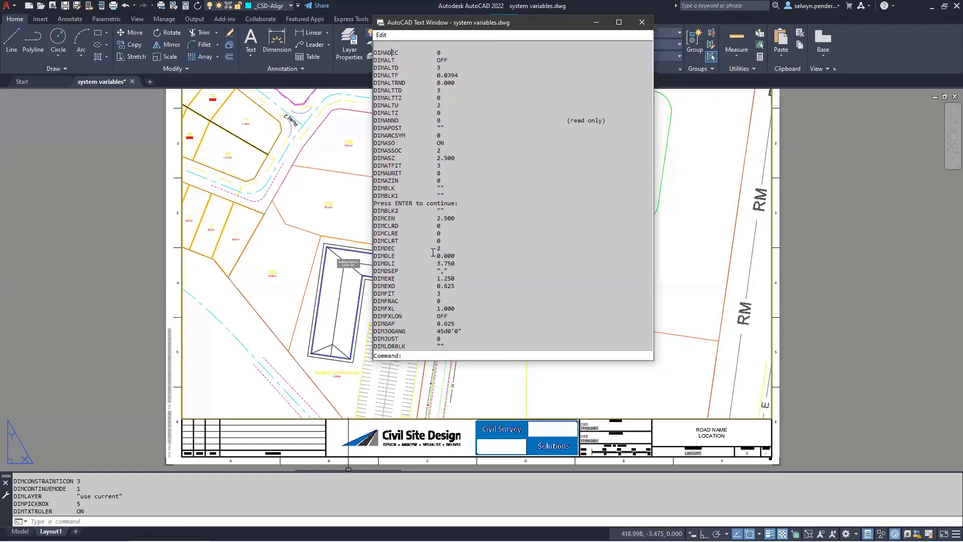
pyautogui.scroll(-9, 437, 297)
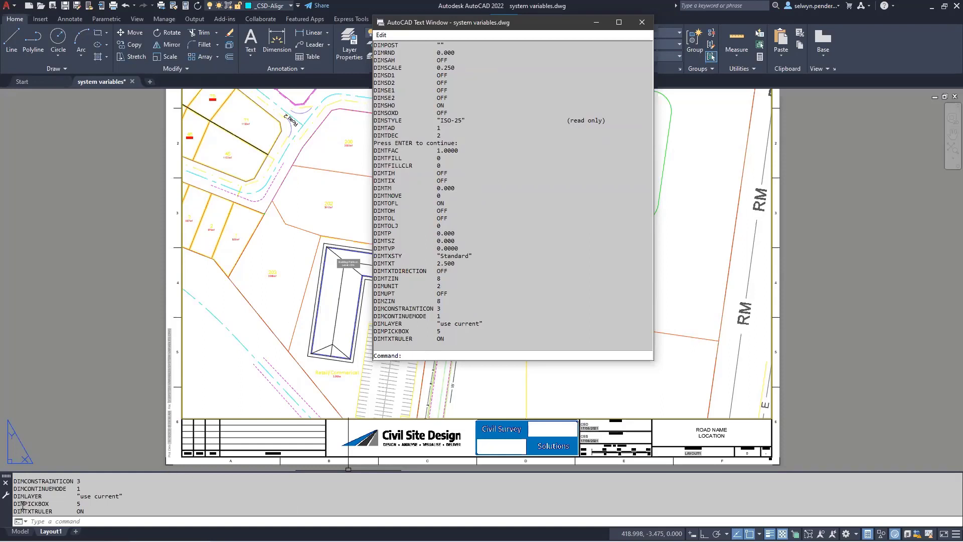
# List all system variables with the ? option of SETVAR, accepting the default * wildcard.
pyautogui.click(40, 521)
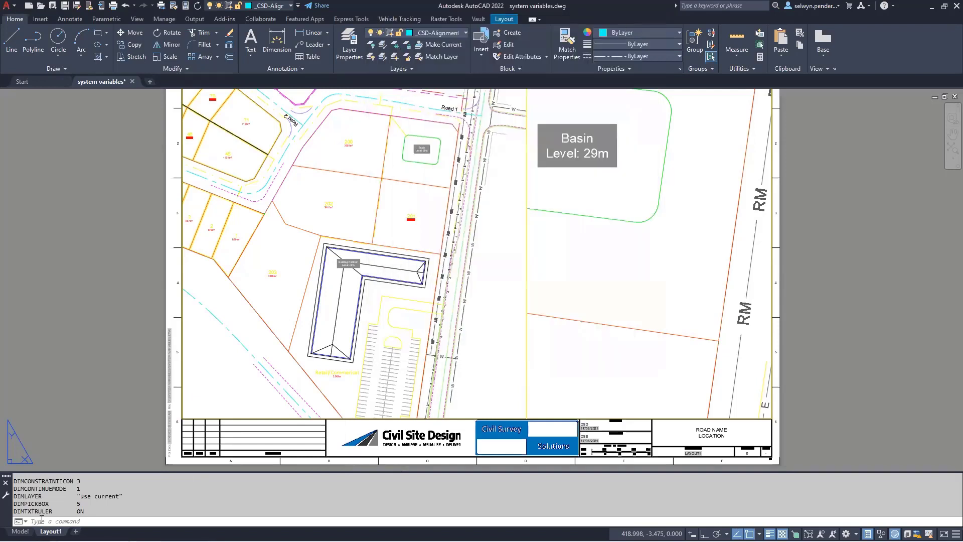
pyautogui.write('se')
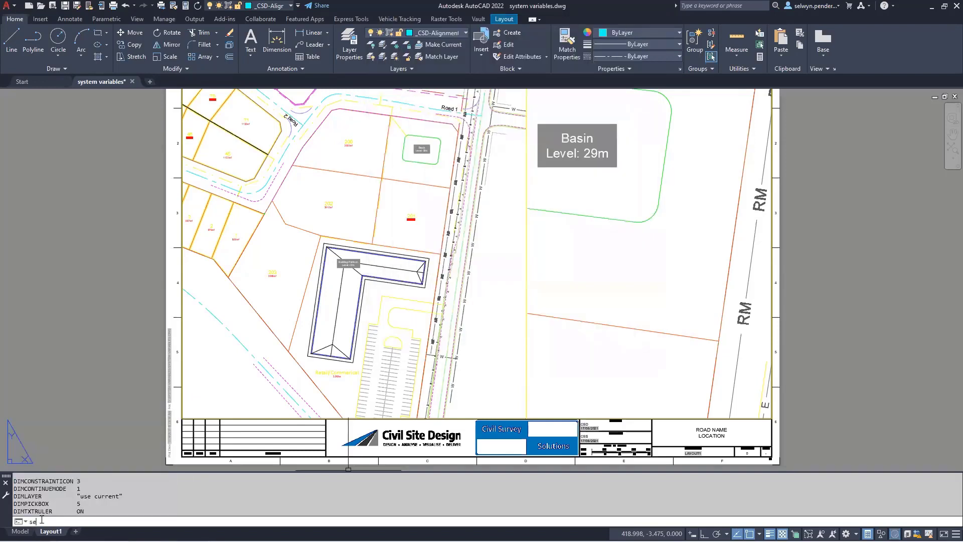
pyautogui.write('tvar')
pyautogui.press('Return')
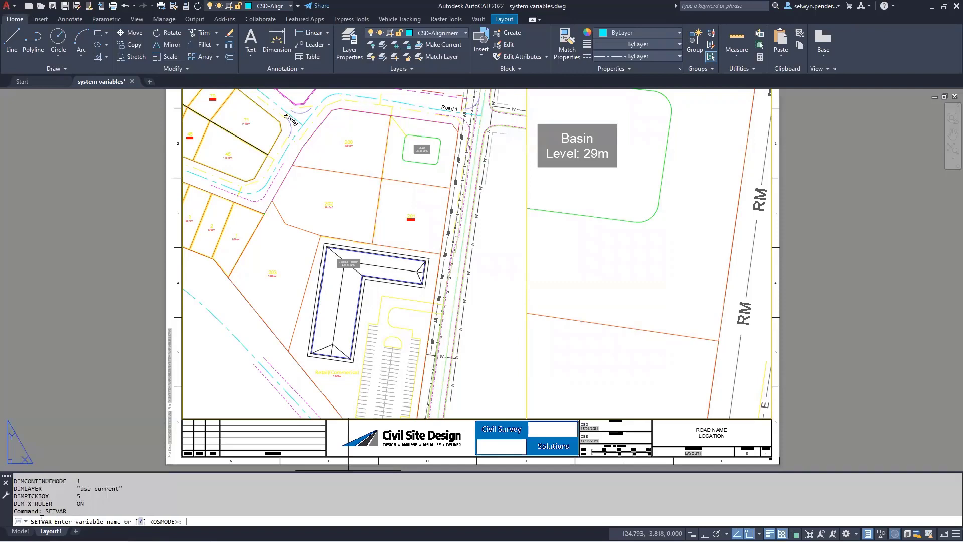
pyautogui.write('?')
pyautogui.press('Return')
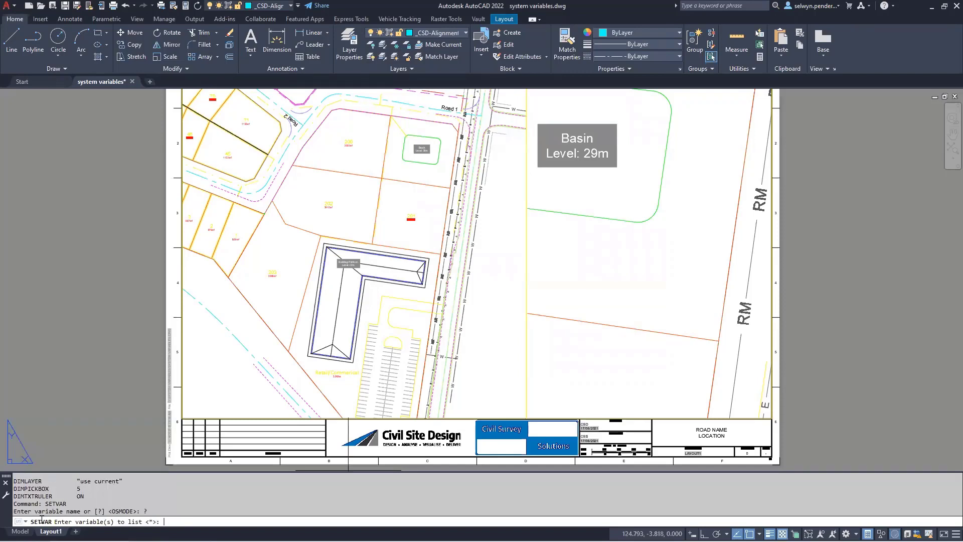
pyautogui.press('Return')
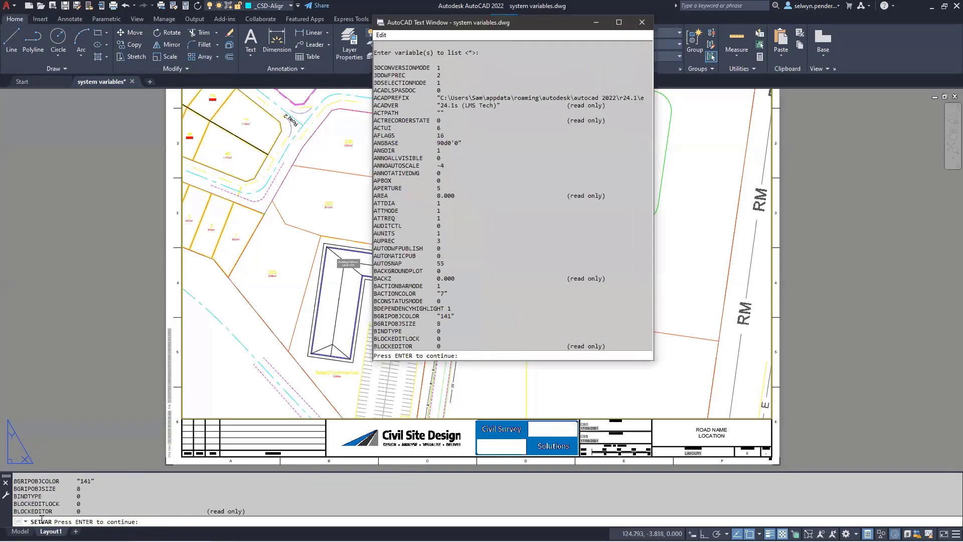
# Page through the whole system variable listing to its end and close the text window.
pyautogui.press('Return')
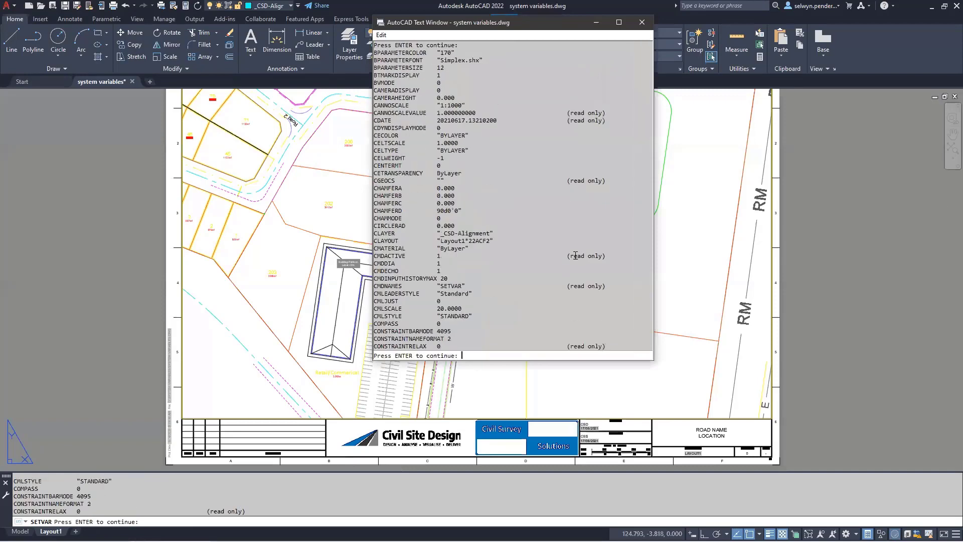
pyautogui.press('Return')
pyautogui.press('Return')
pyautogui.press('Return')
pyautogui.press('Return')
pyautogui.press('Return')
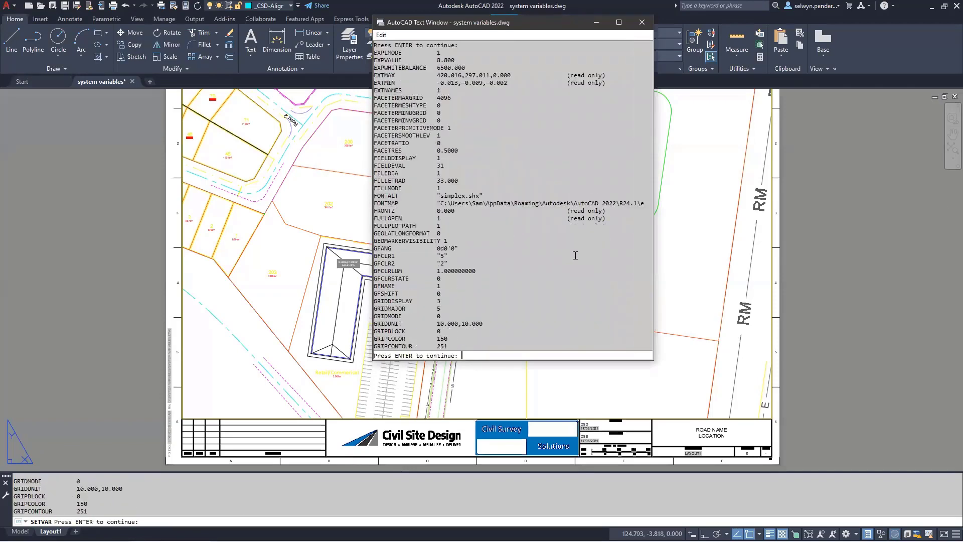
pyautogui.press('Return')
pyautogui.press('Return')
pyautogui.press('Return')
pyautogui.press('Return')
pyautogui.press('Return')
pyautogui.press('Return')
pyautogui.press('Return')
pyautogui.press('Return')
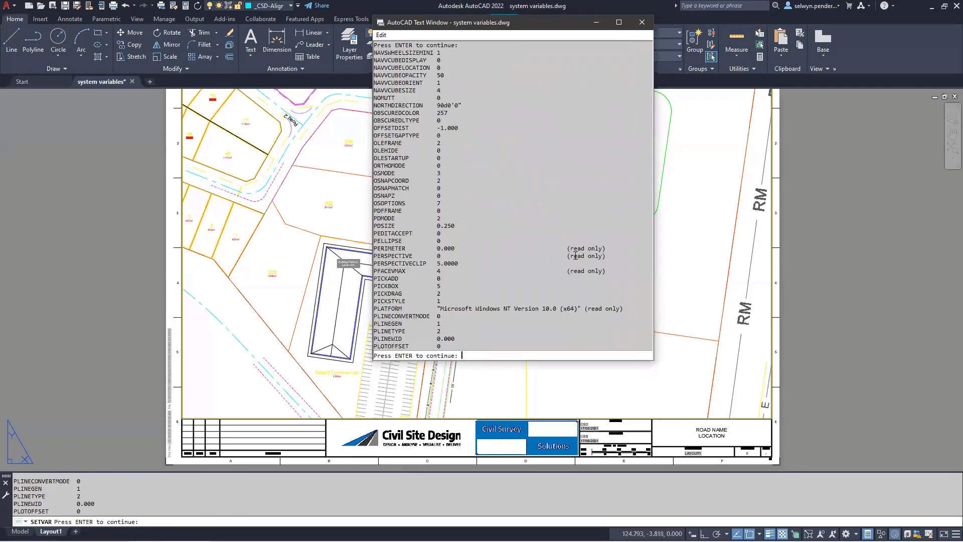
pyautogui.press('Return')
pyautogui.press('Return')
pyautogui.press('Return')
pyautogui.press('Return')
pyautogui.press('Return')
pyautogui.press('Return')
pyautogui.press('Return')
pyautogui.press('Return')
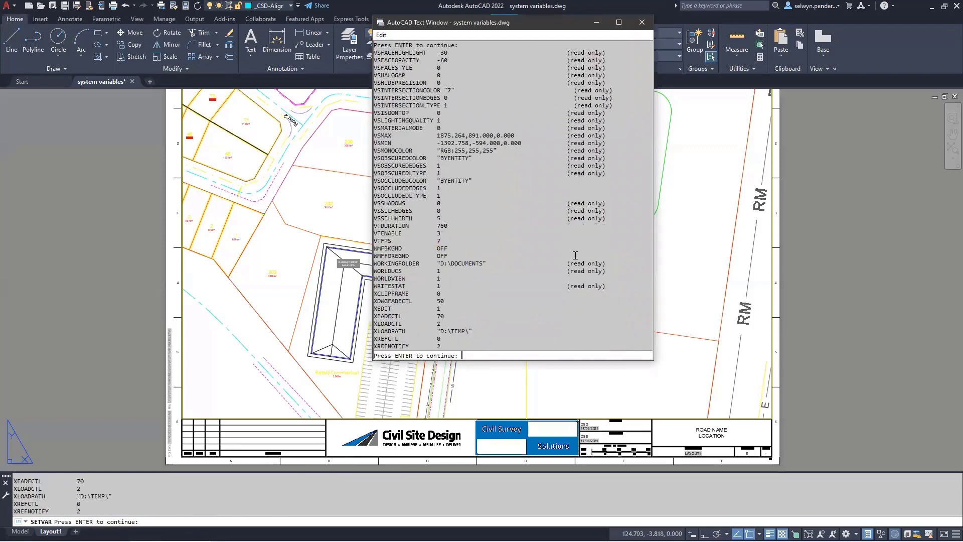
pyautogui.press('Return')
pyautogui.press('Return')
pyautogui.press('Return')
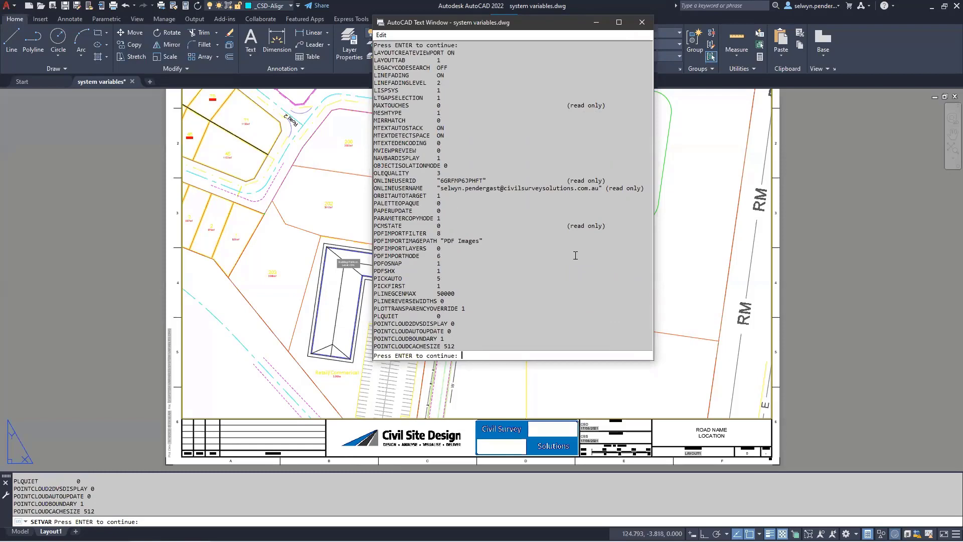
pyautogui.press('Return')
pyautogui.press('Return')
pyautogui.press('Return')
pyautogui.press('Return')
pyautogui.press('Return')
pyautogui.press('Return')
pyautogui.press('Return')
pyautogui.press('Return')
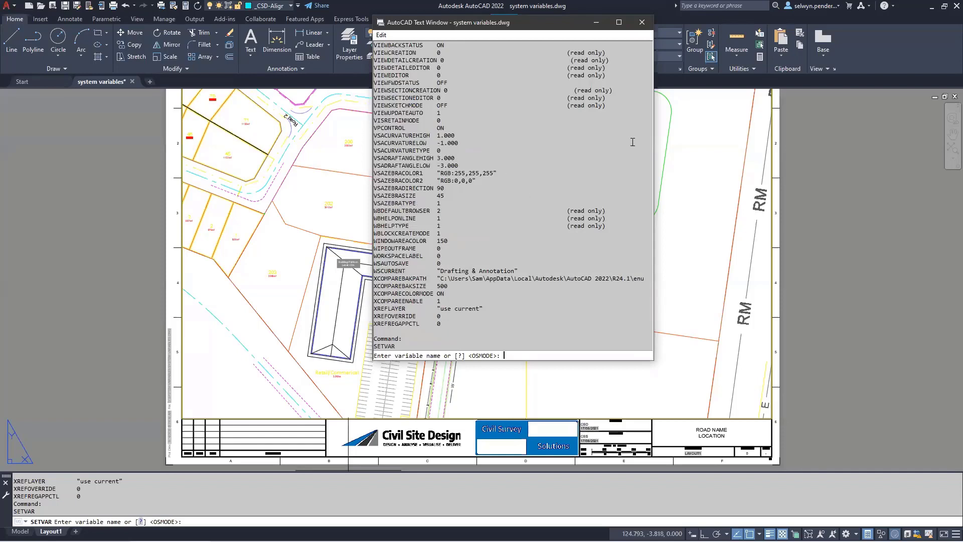
pyautogui.press('Escape')
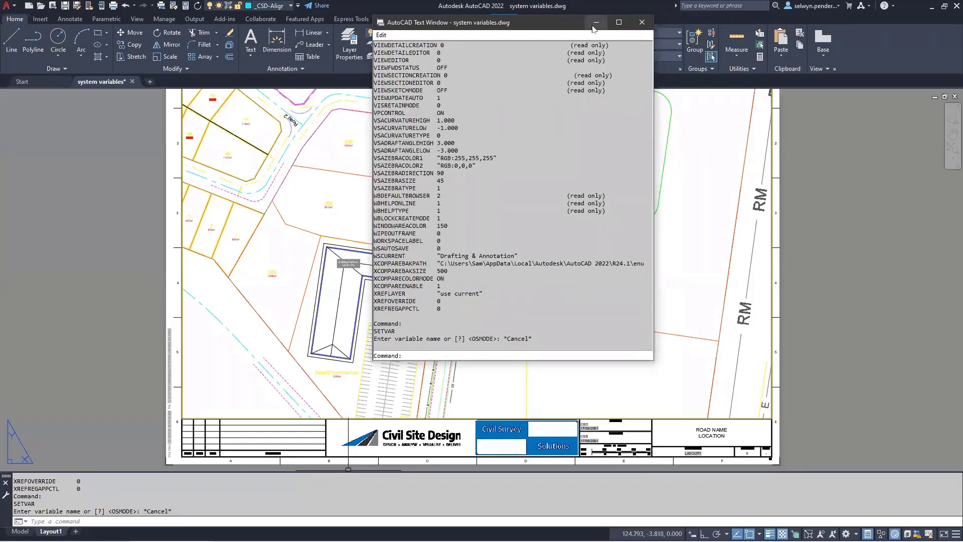
pyautogui.click(641, 22)
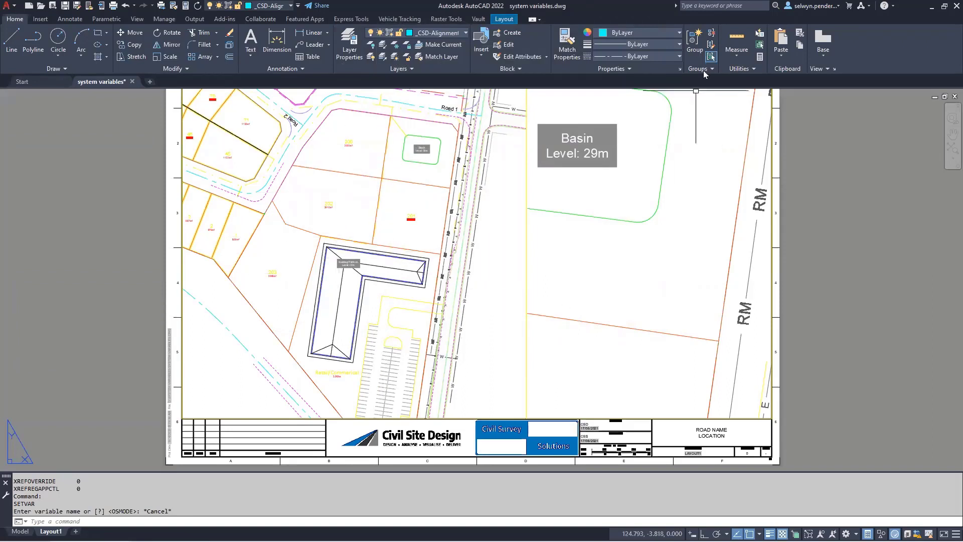
# Open the System Variable Editor from the Express Tools, clear its filter and browse the list of variables.
pyautogui.click(352, 19)
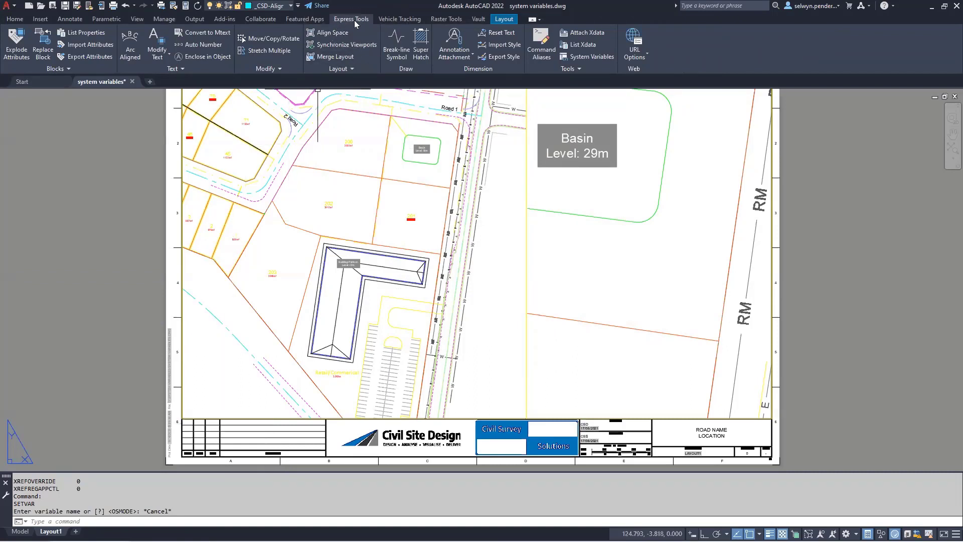
pyautogui.click(576, 57)
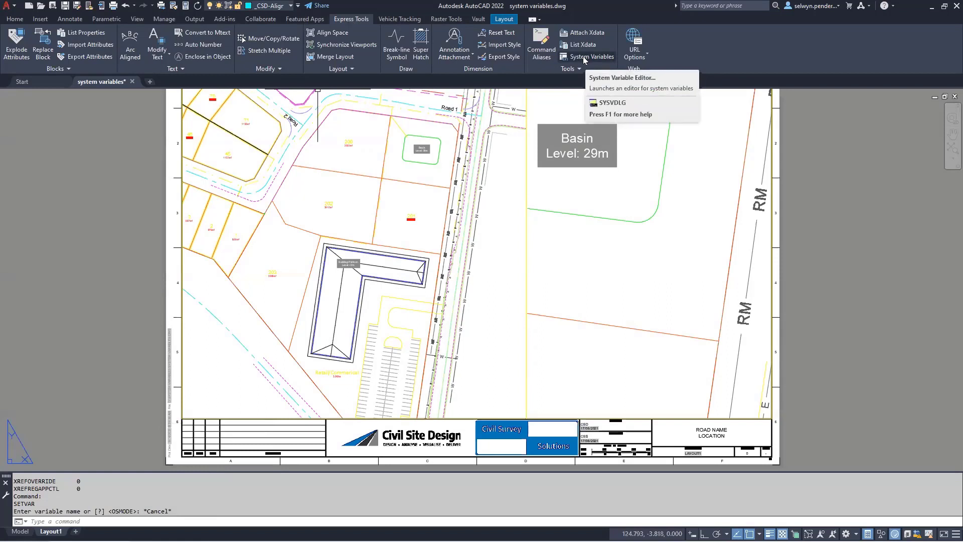
pyautogui.click(584, 57)
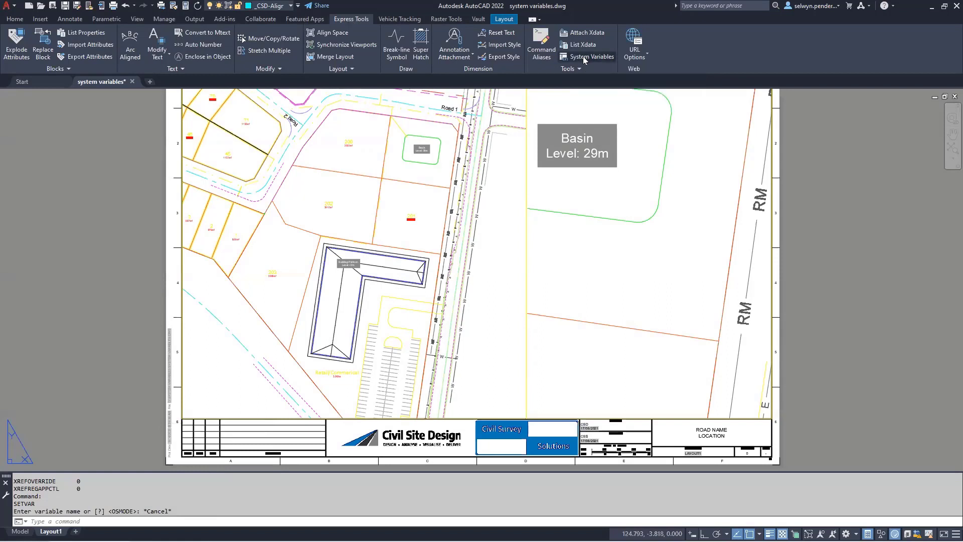
pyautogui.moveTo(208, 159); pyautogui.dragTo(421, 179)
pyautogui.press('BackSpace')
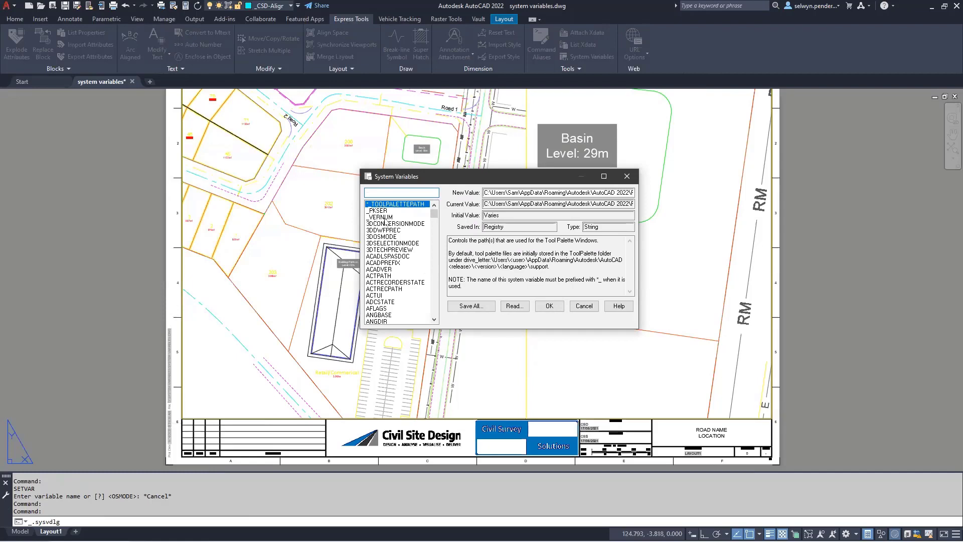
pyautogui.scroll(-6, 397, 269)
pyautogui.scroll(-20, 396, 270)
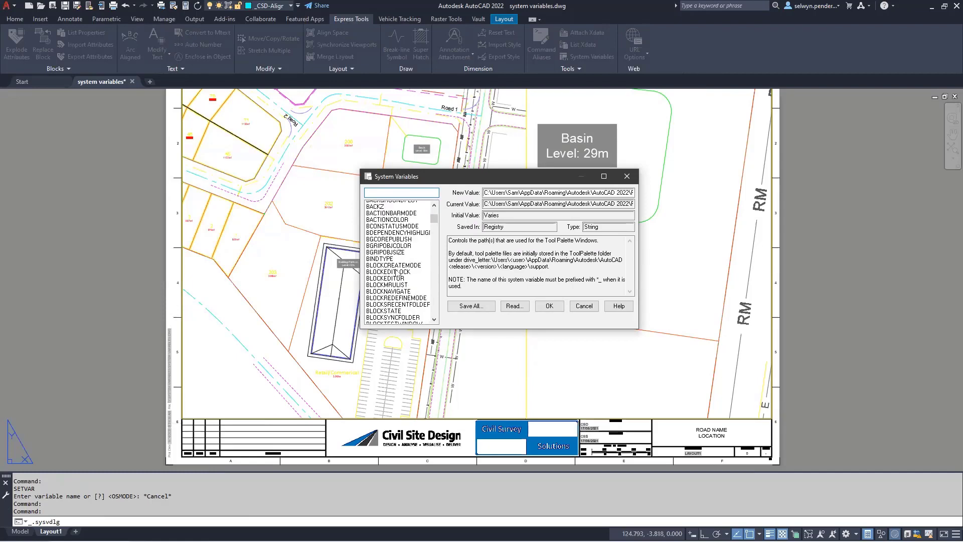
pyautogui.scroll(-15, 406, 293)
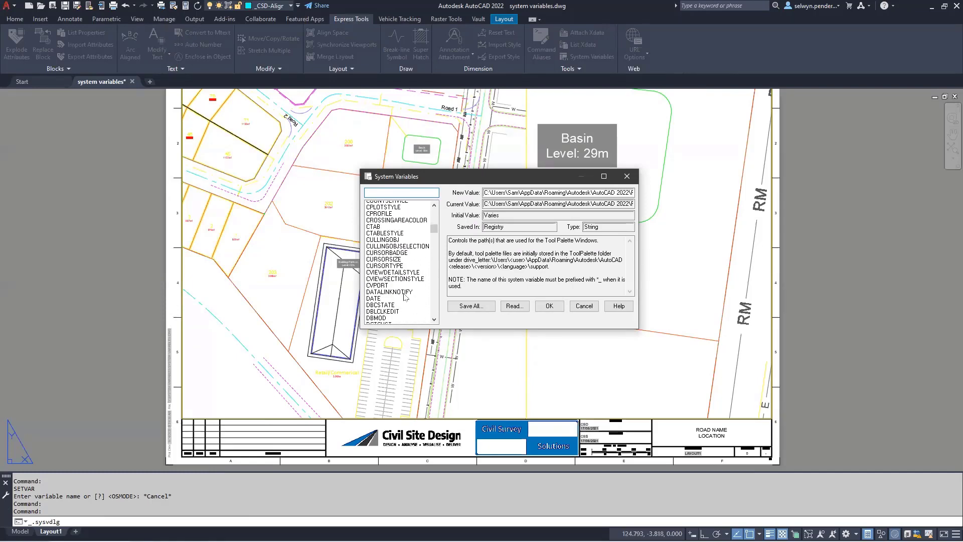
pyautogui.scroll(-20, 405, 292)
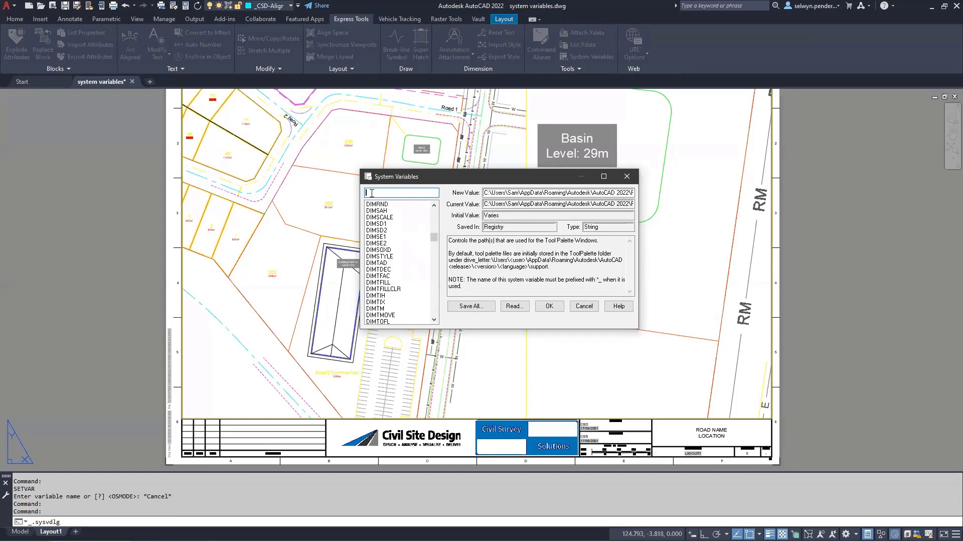
# Filter the variable list with OS*, select OSMODE and examine the Endpoint and Midpoint values in its description.
pyautogui.write('OS*')
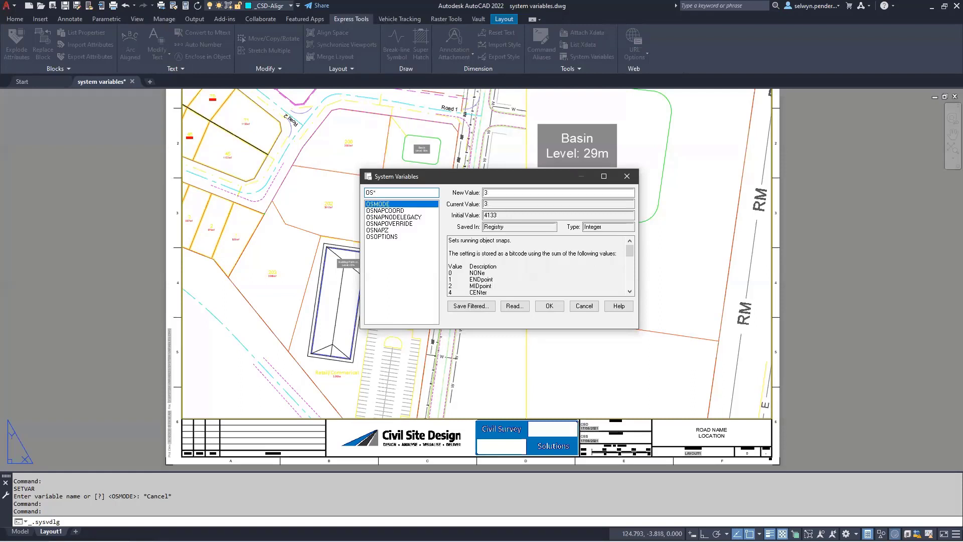
pyautogui.click(376, 205)
pyautogui.press('Tab')
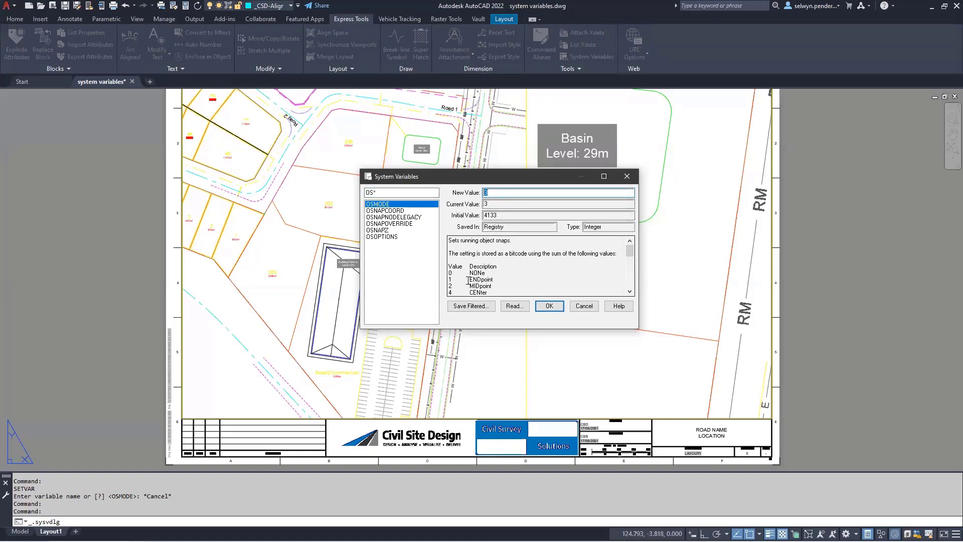
pyautogui.moveTo(467, 281)
pyautogui.mouseDown()
pyautogui.moveTo(494, 281)
pyautogui.moveTo(459, 287)
pyautogui.mouseUp()
pyautogui.doubleClick(470, 286)
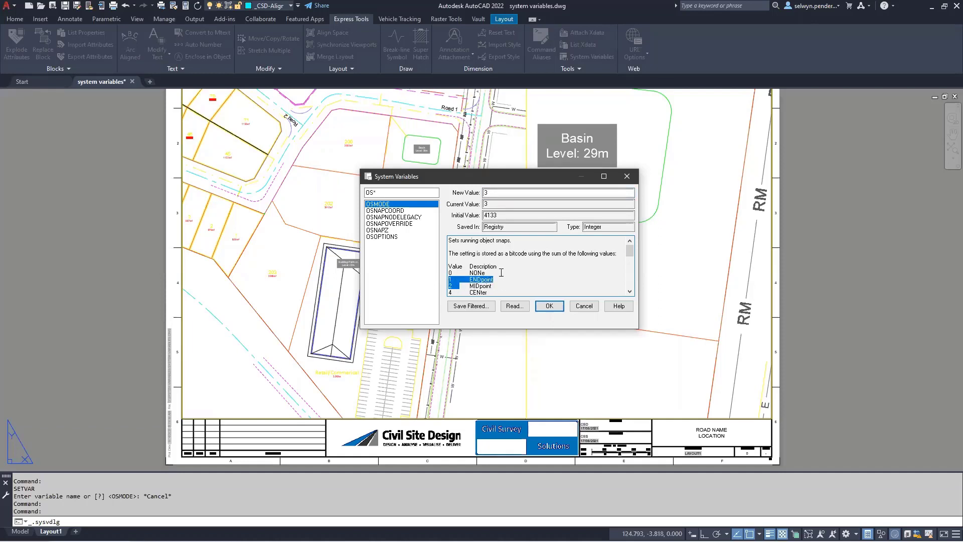
# Examine OSMODE's new, current and initial values, its storage location and its data type.
pyautogui.click(492, 193)
pyautogui.click(491, 203)
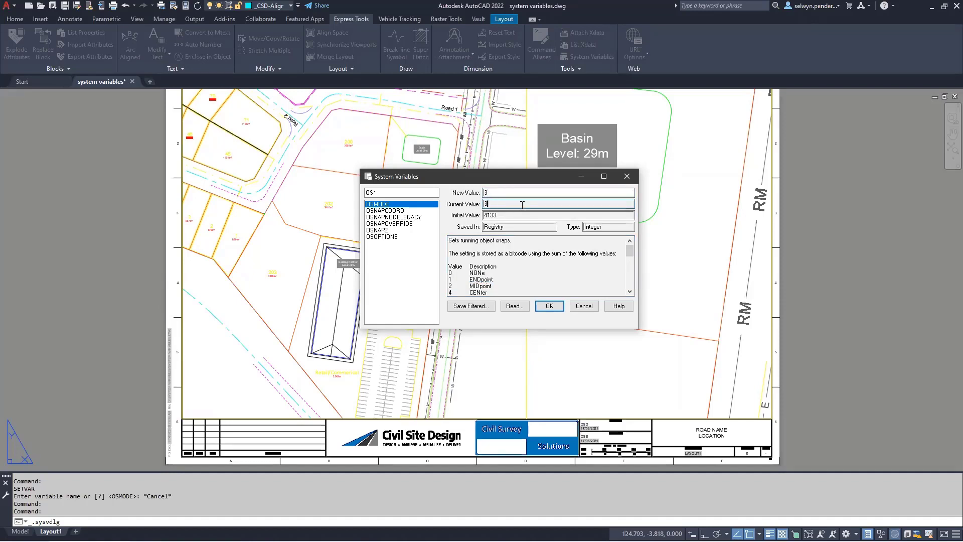
pyautogui.moveTo(498, 216); pyautogui.dragTo(470, 216)
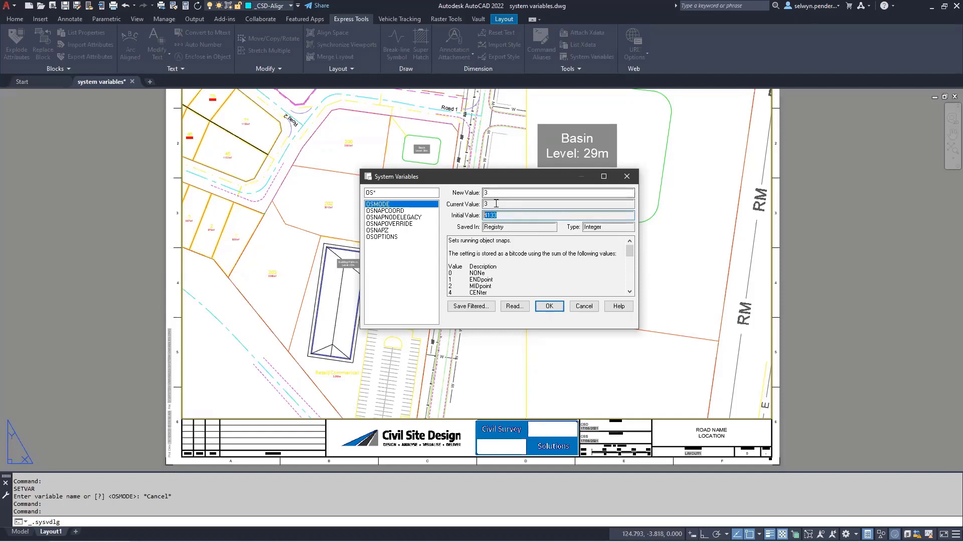
pyautogui.click(508, 228)
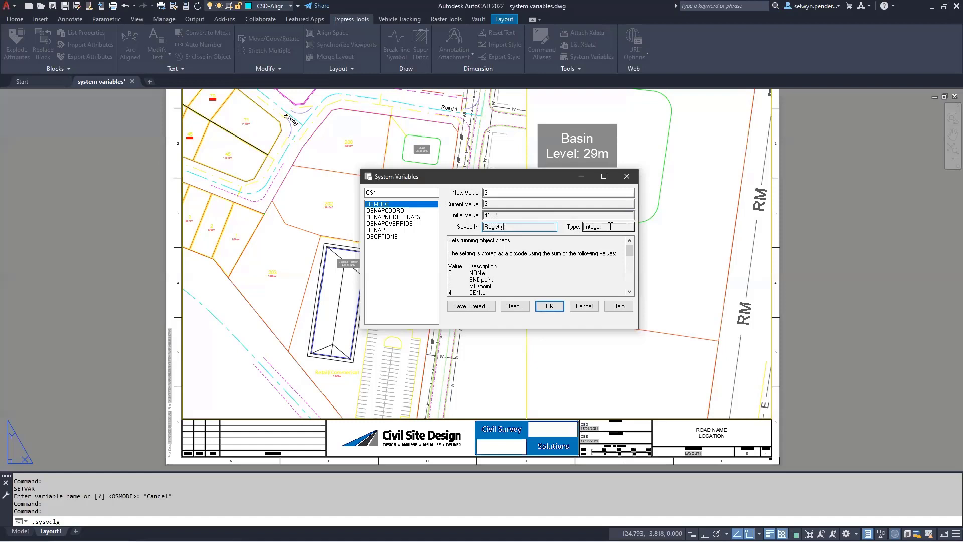
pyautogui.click(489, 192)
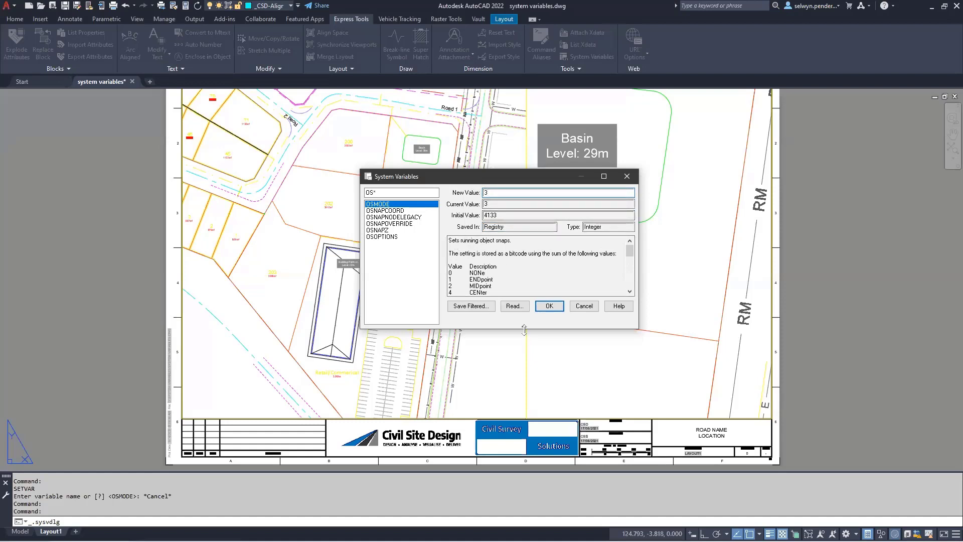
# Enlarge the System Variables dialog downward and read OSMODE's description and its full table of bitcode values.
pyautogui.moveTo(524, 329); pyautogui.dragTo(524, 447)
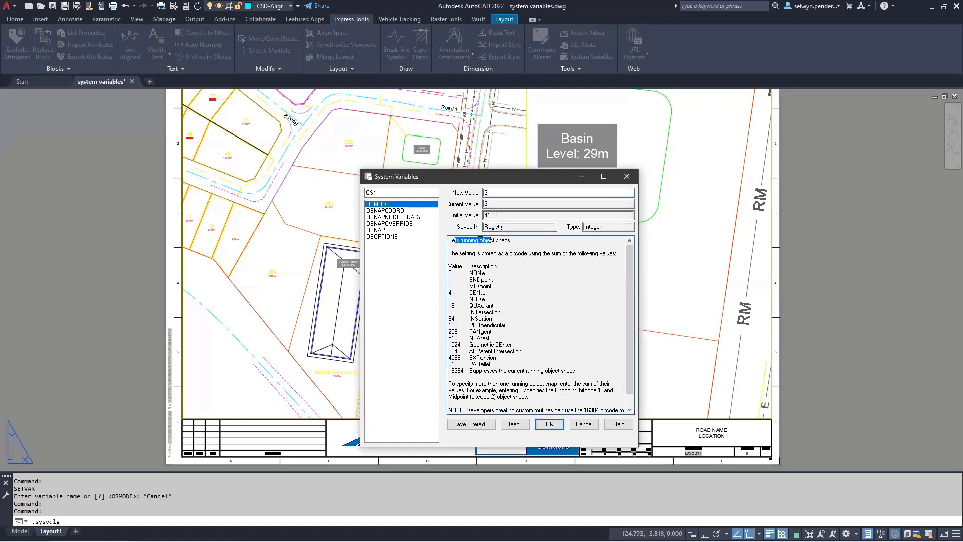
pyautogui.moveTo(455, 240); pyautogui.dragTo(514, 241)
pyautogui.moveTo(462, 253); pyautogui.dragTo(609, 257)
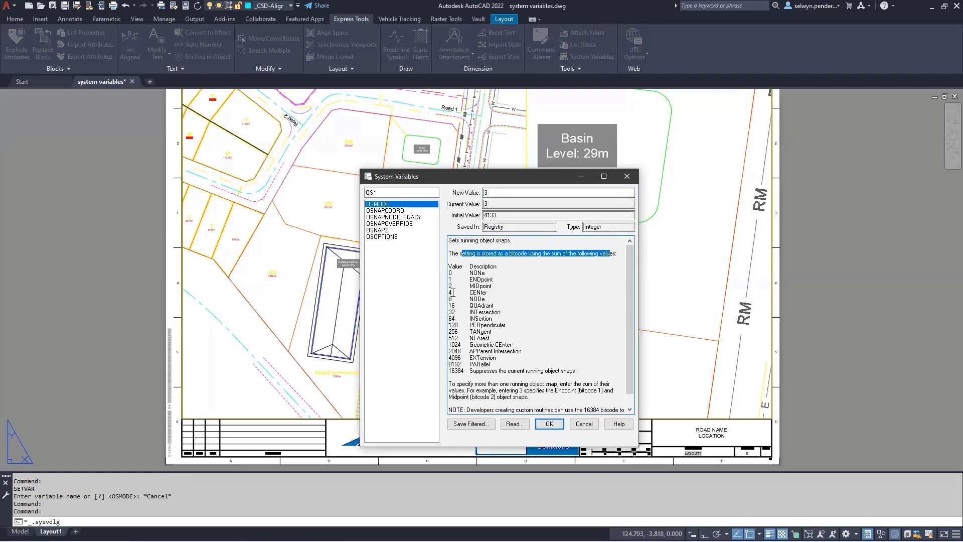
# Read the remaining notes in OSMODE's description and examine the values and description of OSNAPCOORD.
pyautogui.click(492, 193)
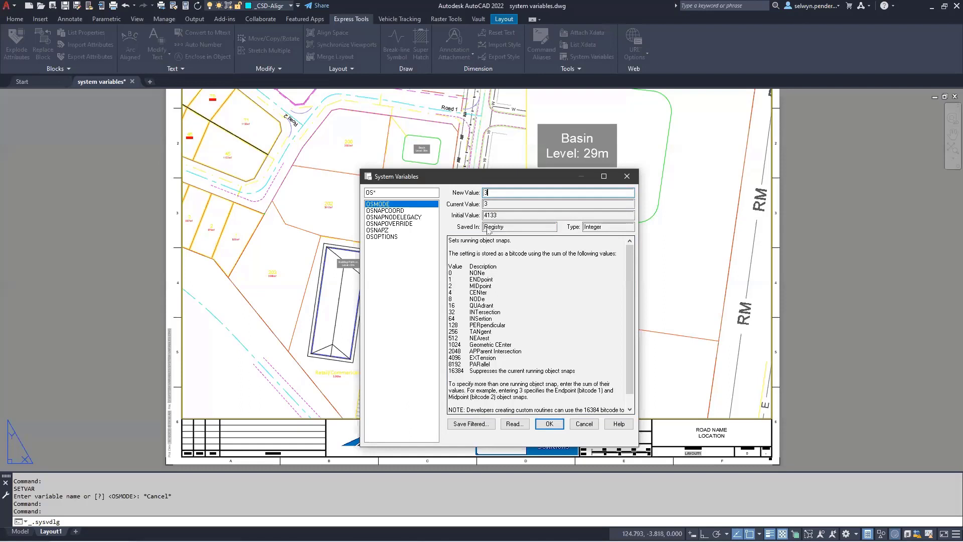
pyautogui.scroll(-1, 496, 323)
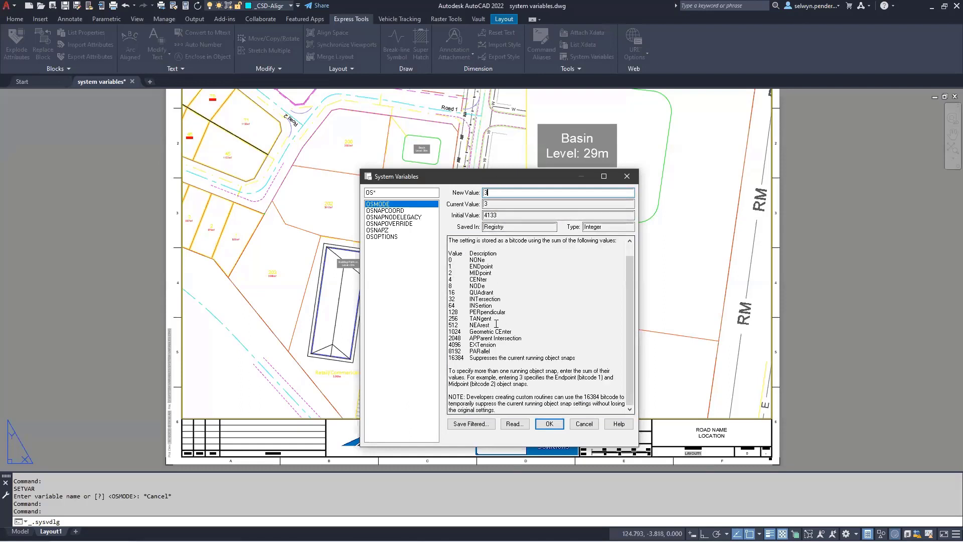
pyautogui.scroll(1, 516, 331)
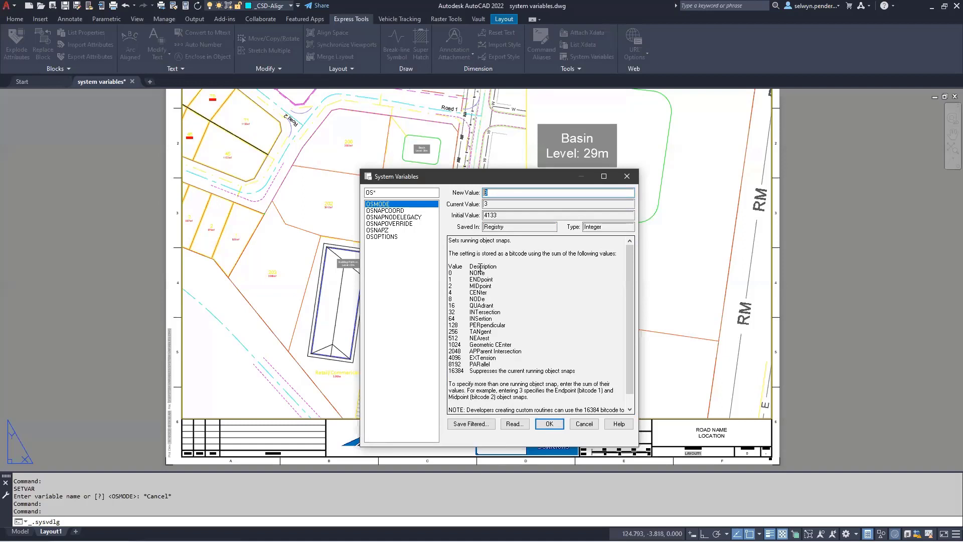
pyautogui.click(381, 210)
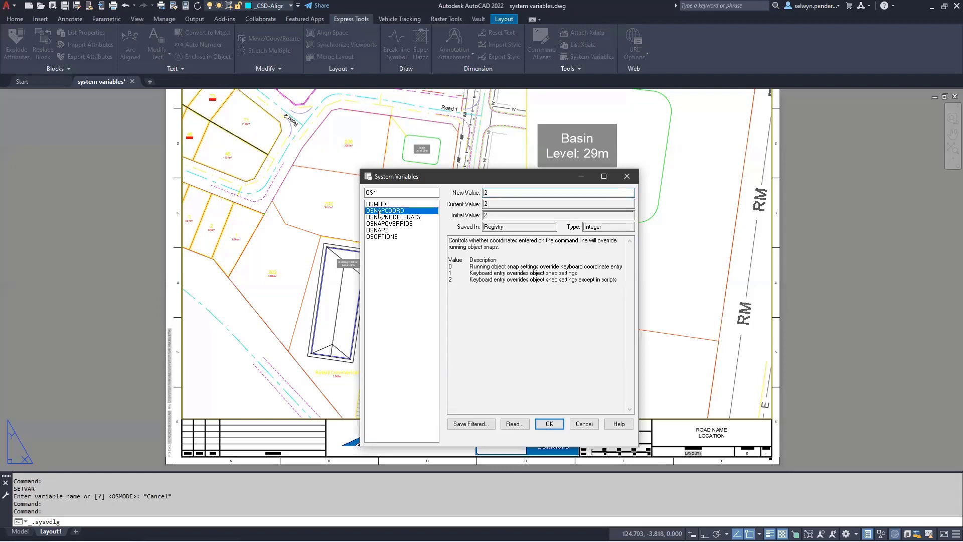
# Clear the OS* filter and examine the values and descriptions of _VERNUM and _PKSER.
pyautogui.moveTo(395, 193); pyautogui.dragTo(344, 193)
pyautogui.press('BackSpace')
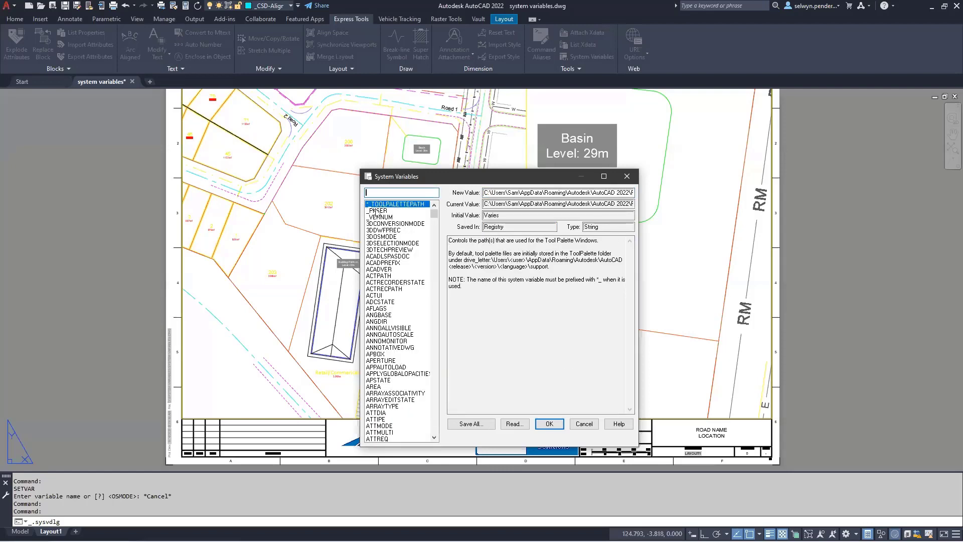
pyautogui.click(380, 218)
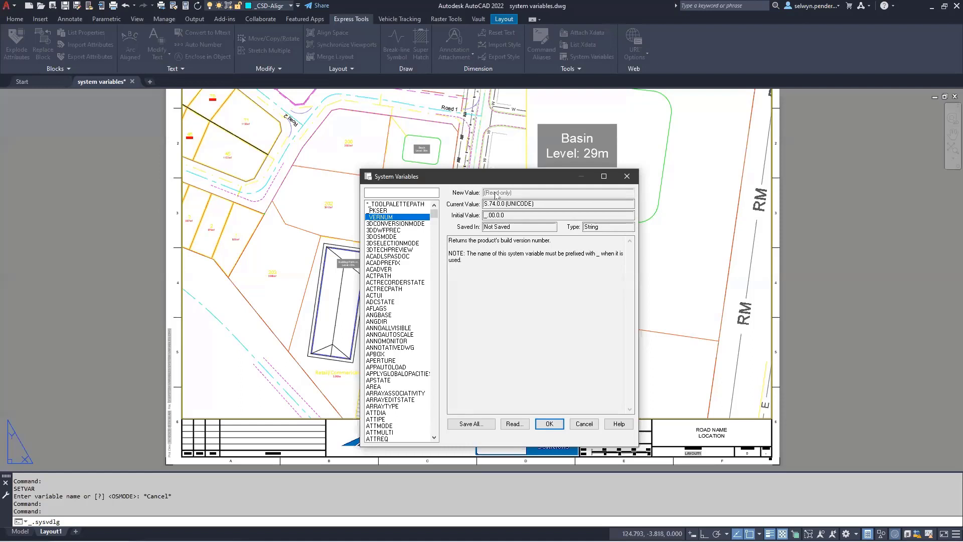
pyautogui.click(416, 210)
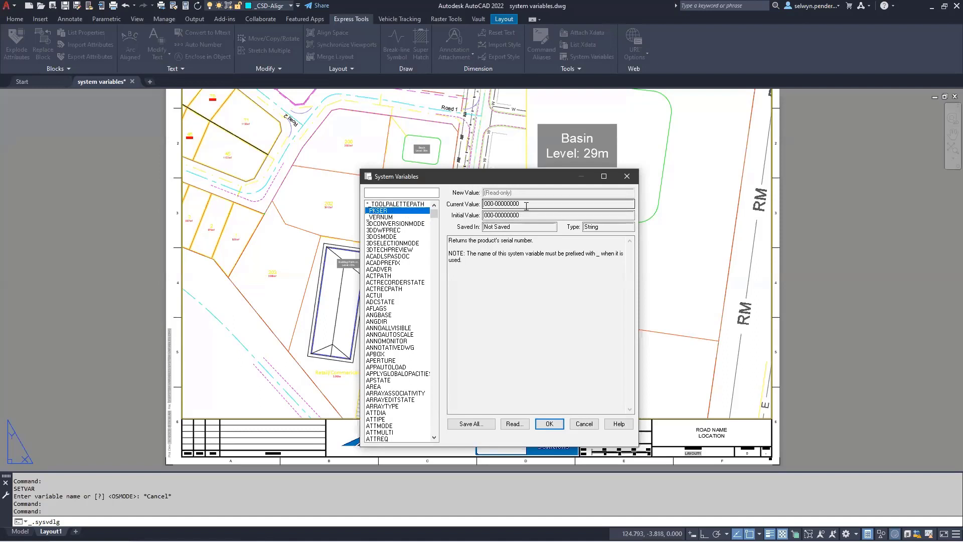
pyautogui.moveTo(524, 205); pyautogui.dragTo(471, 205)
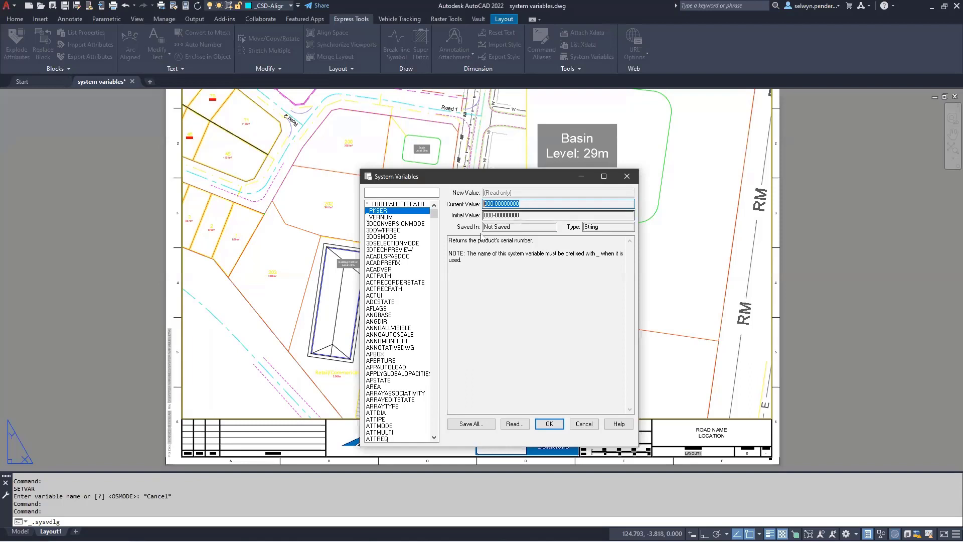
# Examine ACADPREFIX and ACTRECORDERSTATE, and check ATTDIA's values, storage location and data type.
pyautogui.click(375, 262)
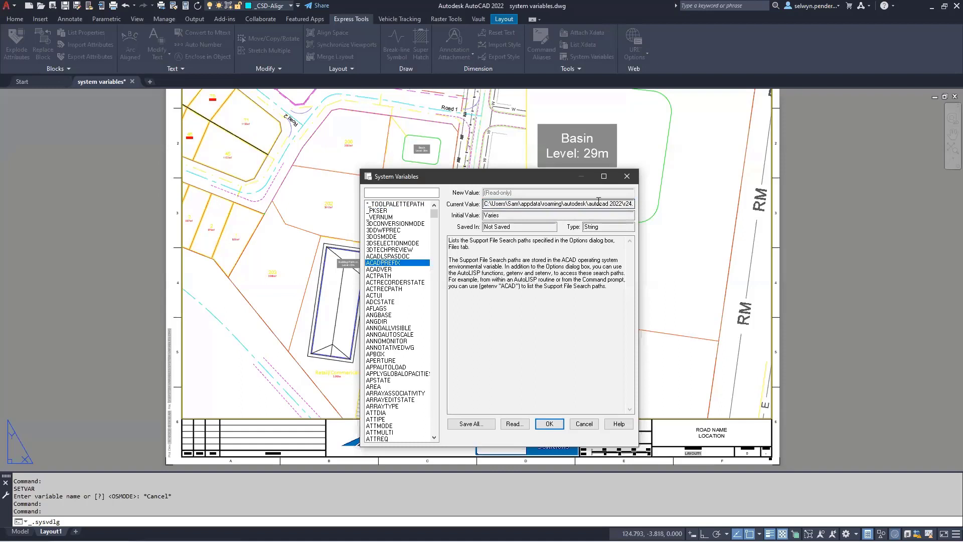
pyautogui.click(397, 295)
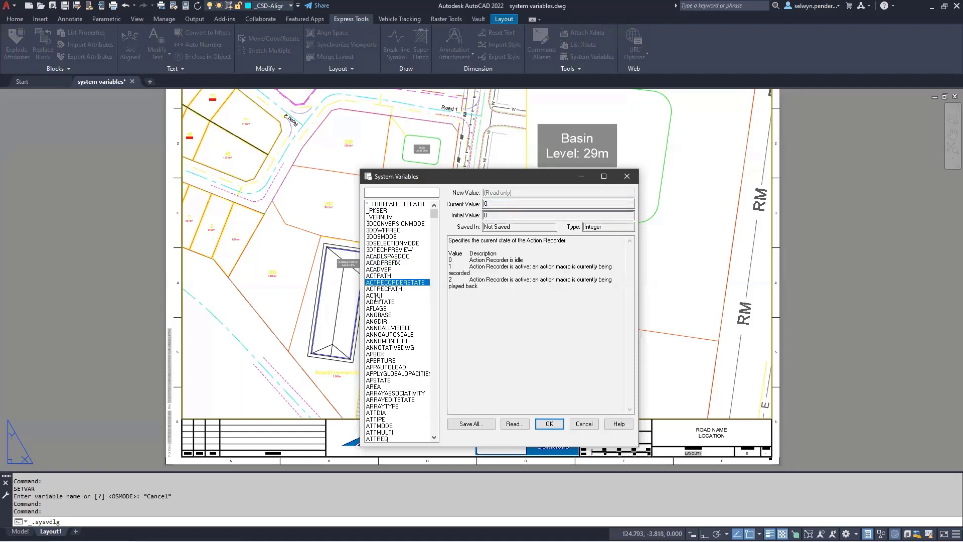
pyautogui.scroll(-4, 395, 330)
pyautogui.click(394, 334)
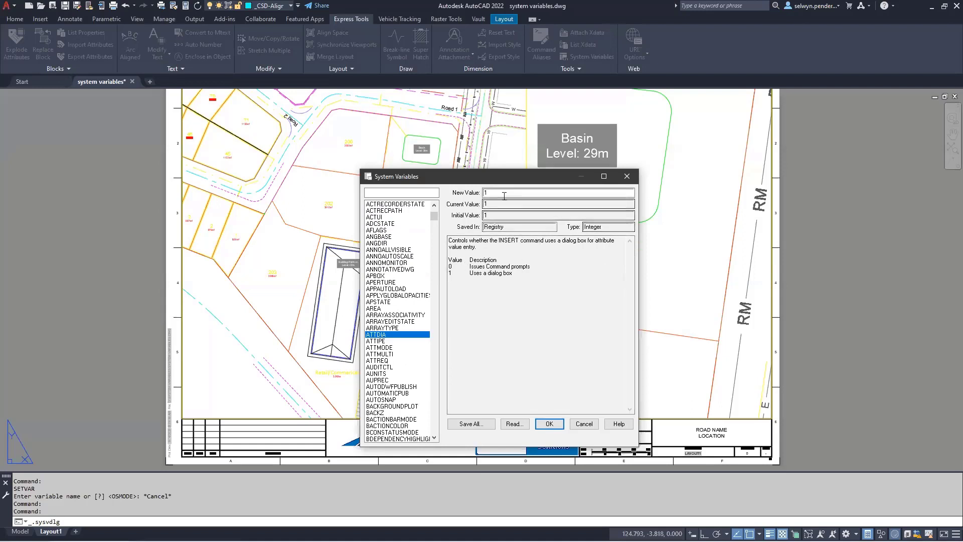
pyautogui.click(501, 228)
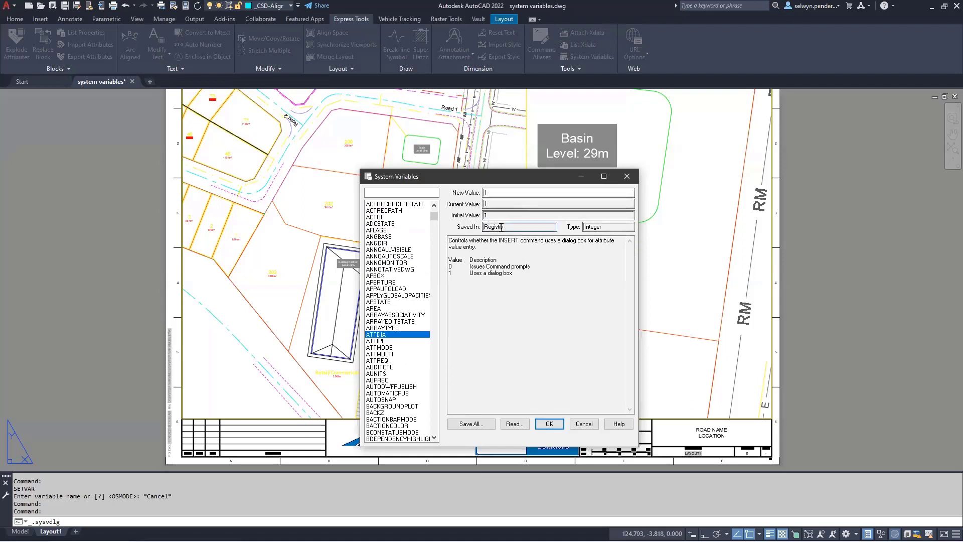
pyautogui.click(598, 227)
# Browse the variable list and read the descriptions of AUTODWFPUBLISH and ACADLSPASDOC.
pyautogui.scroll(-4, 382, 307)
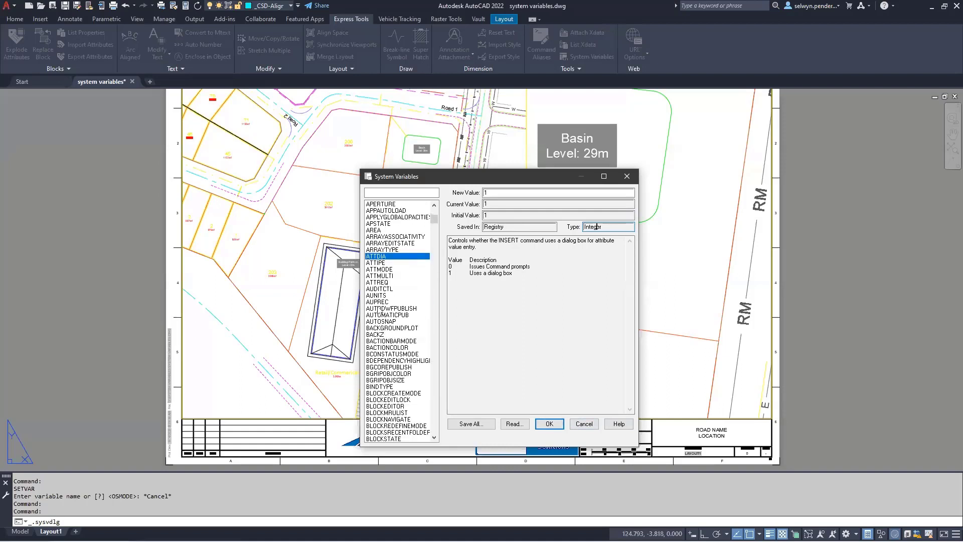
pyautogui.click(380, 309)
pyautogui.scroll(6, 379, 296)
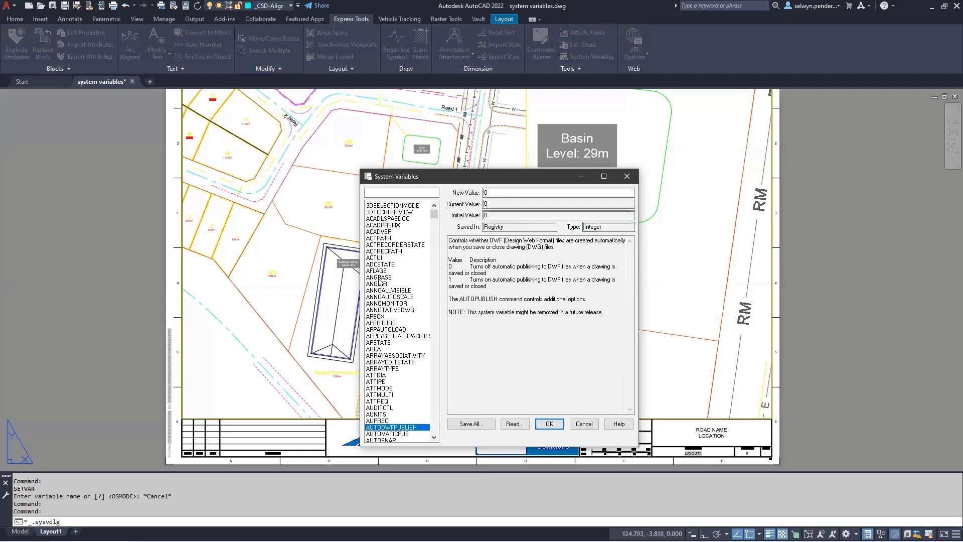
pyautogui.scroll(2, 379, 281)
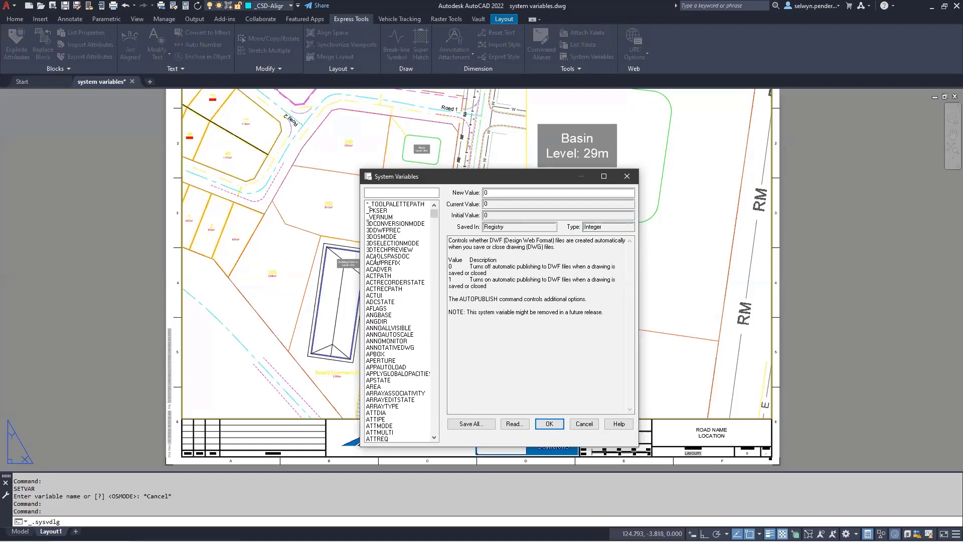
pyautogui.click(376, 257)
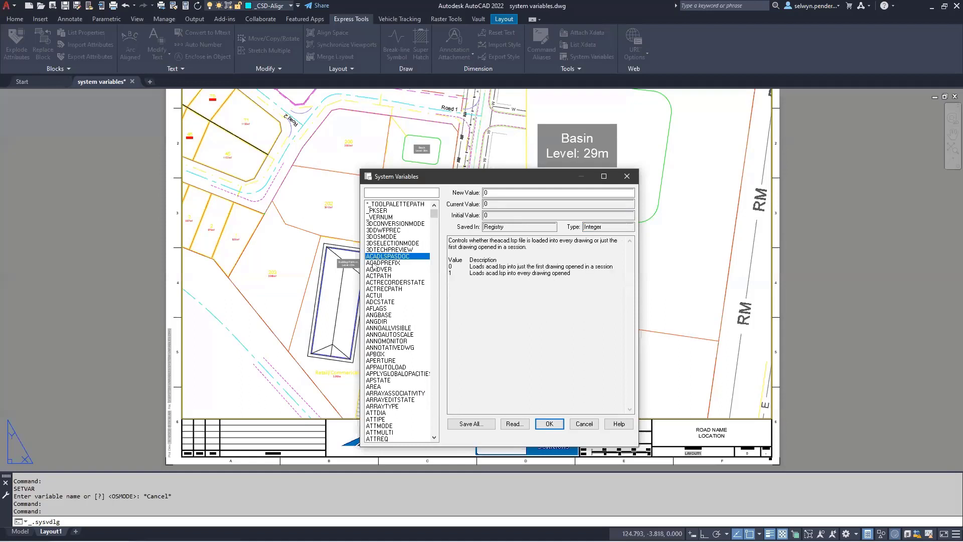
# Select ACADPREFIX and read along the support file search paths in its current value.
pyautogui.click(374, 263)
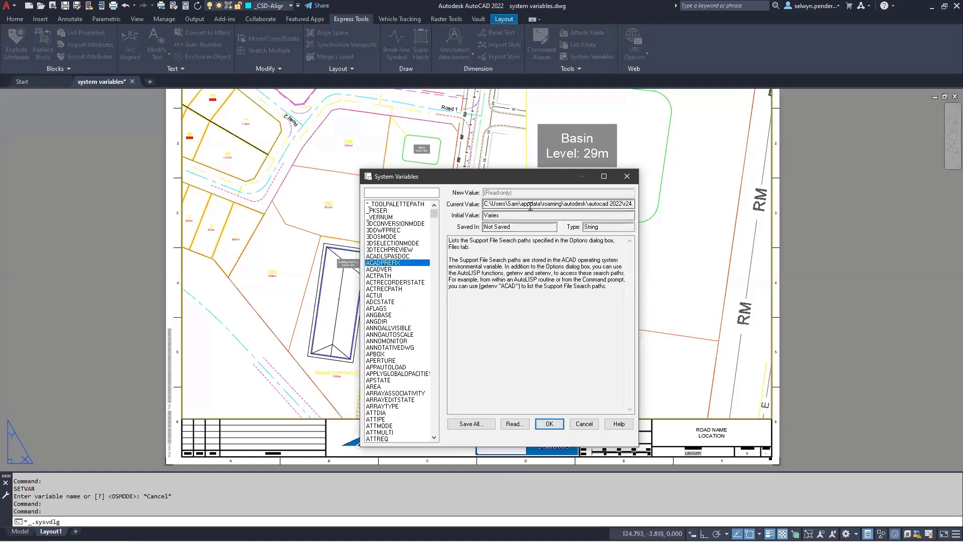
pyautogui.click(501, 205)
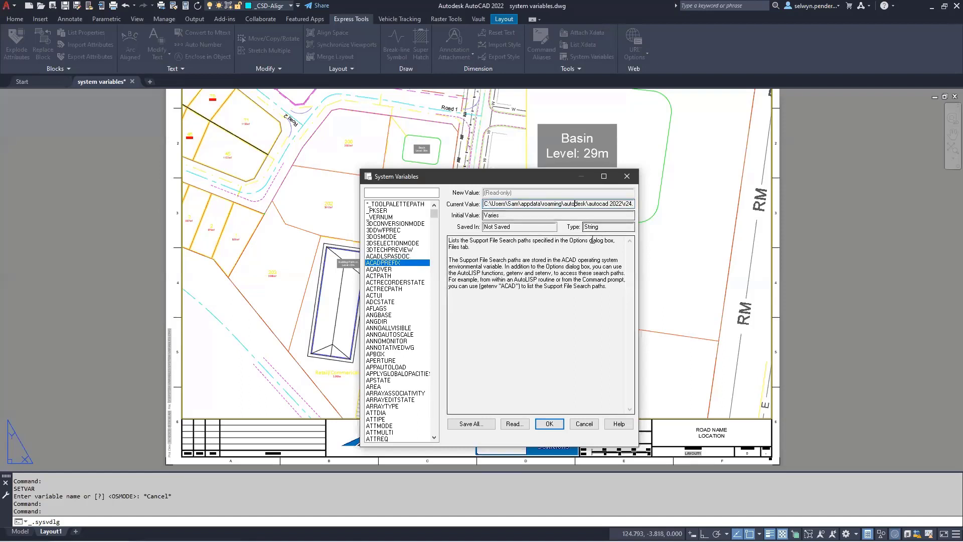
pyautogui.press('Right')
pyautogui.press('Right')
pyautogui.press('Right')
pyautogui.press('Right')
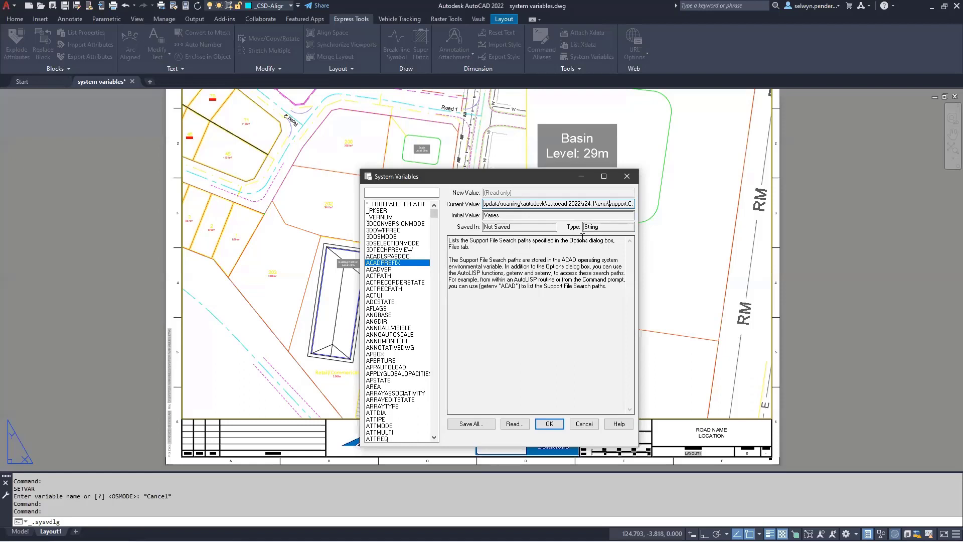
pyautogui.click(631, 205)
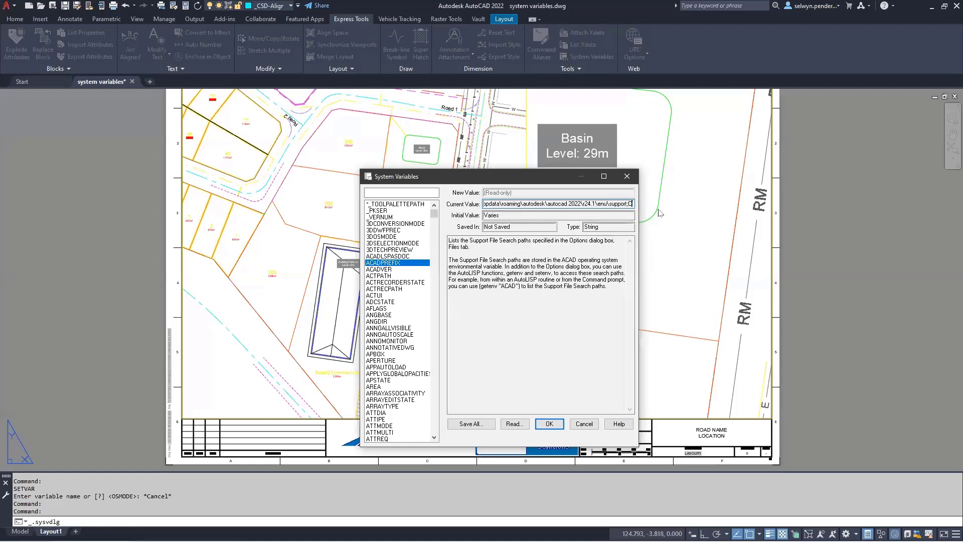
pyautogui.press('Right')
pyautogui.press('Right')
pyautogui.press('Right')
pyautogui.press('Right')
pyautogui.press('Right')
pyautogui.press('Right')
pyautogui.press('Right')
pyautogui.press('Right')
pyautogui.press('Right')
pyautogui.press('Right')
pyautogui.press('Right')
pyautogui.press('Right')
pyautogui.press('Right')
pyautogui.press('Right')
pyautogui.press('Right')
pyautogui.press('Right')
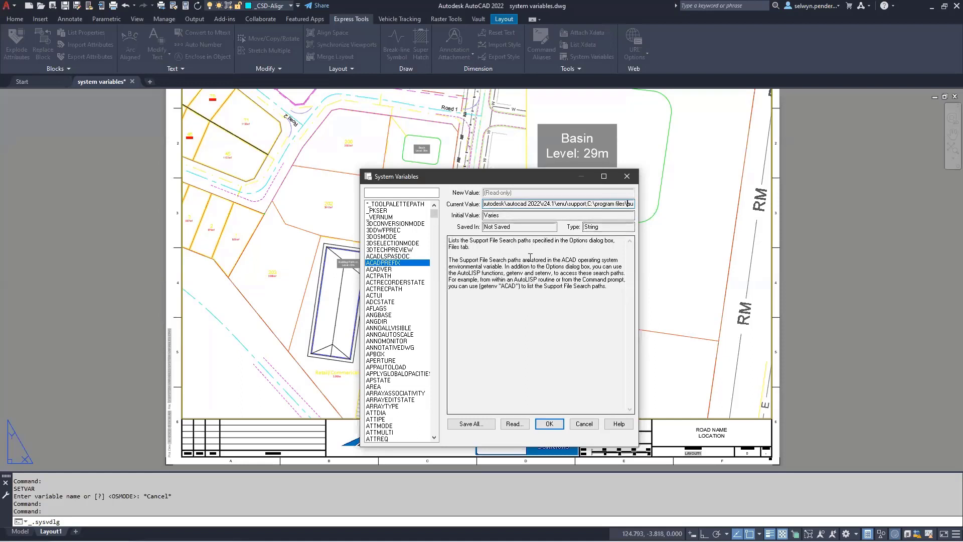
pyautogui.press('Right')
pyautogui.press('Right')
pyautogui.press('Right')
pyautogui.press('Right')
pyautogui.press('Right')
pyautogui.press('Right')
pyautogui.press('Right')
pyautogui.press('Right')
pyautogui.press('Right')
pyautogui.press('Right')
pyautogui.press('Right')
pyautogui.press('Right')
pyautogui.press('Right')
pyautogui.press('Right')
pyautogui.press('Right')
pyautogui.press('Right')
pyautogui.press('Right')
pyautogui.press('Right')
pyautogui.press('Right')
pyautogui.press('Right')
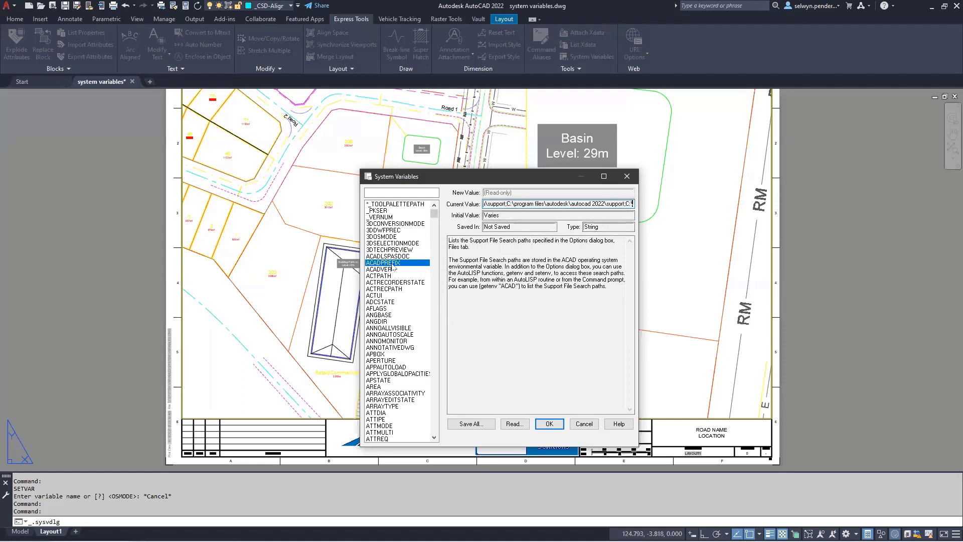
pyautogui.press('Right')
pyautogui.press('Right')
pyautogui.press('Right')
pyautogui.press('Right')
pyautogui.press('Right')
pyautogui.press('Right')
pyautogui.press('Right')
pyautogui.press('Right')
pyautogui.press('Right')
pyautogui.press('Right')
pyautogui.press('Right')
pyautogui.press('Right')
pyautogui.press('Right')
pyautogui.press('Right')
pyautogui.press('Right')
pyautogui.press('Right')
pyautogui.press('Right')
pyautogui.press('Right')
pyautogui.press('Right')
pyautogui.press('Right')
pyautogui.press('Right')
pyautogui.press('Right')
pyautogui.press('Right')
pyautogui.press('Right')
pyautogui.press('Right')
pyautogui.press('Right')
pyautogui.press('Right')
pyautogui.press('Right')
pyautogui.press('Right')
pyautogui.press('Right')
pyautogui.press('Right')
pyautogui.press('Right')
pyautogui.press('Right')
pyautogui.press('Right')
pyautogui.press('Right')
pyautogui.press('Right')
pyautogui.press('Right')
pyautogui.press('Right')
pyautogui.press('Right')
pyautogui.press('Right')
pyautogui.press('Right')
pyautogui.press('Right')
pyautogui.press('Right')
pyautogui.press('Right')
pyautogui.press('Right')
pyautogui.press('Right')
pyautogui.press('Right')
pyautogui.press('Right')
pyautogui.press('Right')
pyautogui.press('Right')
pyautogui.press('Right')
pyautogui.press('Right')
pyautogui.press('Right')
pyautogui.press('Right')
pyautogui.press('Right')
pyautogui.press('Right')
pyautogui.press('Right')
pyautogui.press('Right')
pyautogui.press('Right')
pyautogui.press('Right')
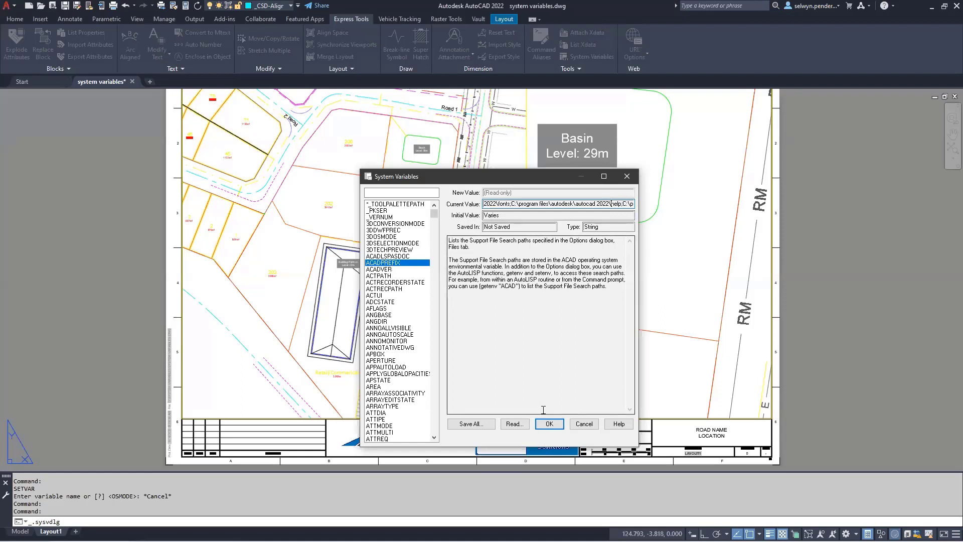
# Filter the variable list with DIM* and browse the dimension variables.
pyautogui.click(390, 191)
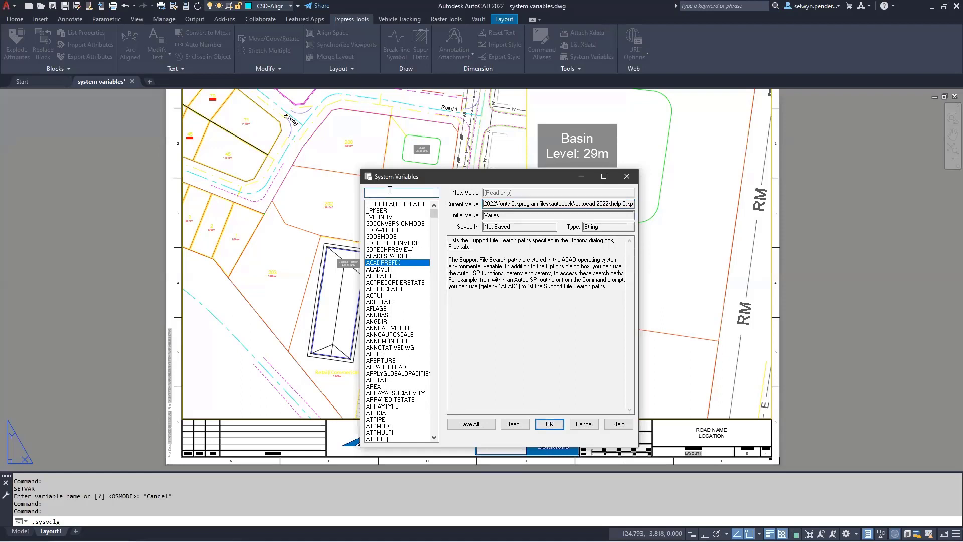
pyautogui.write('DIM')
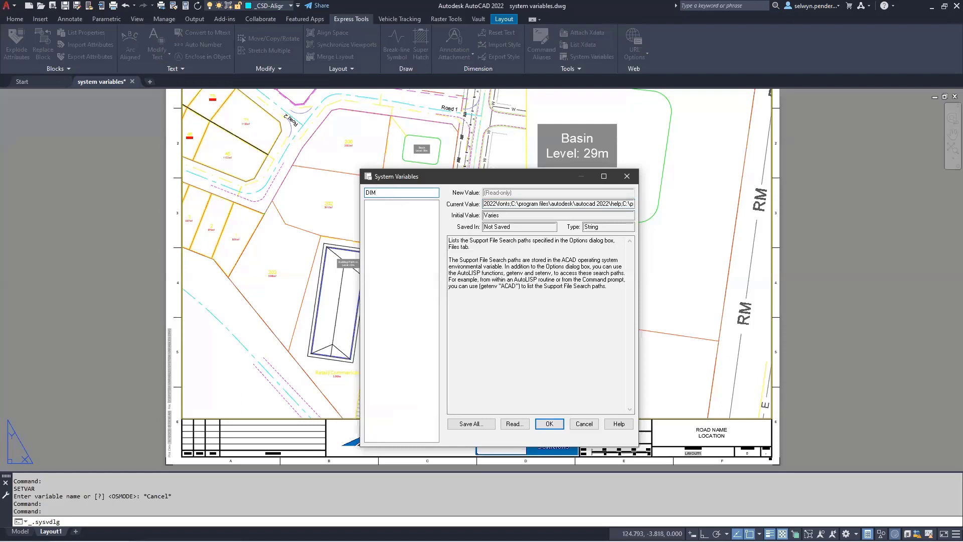
pyautogui.write('*')
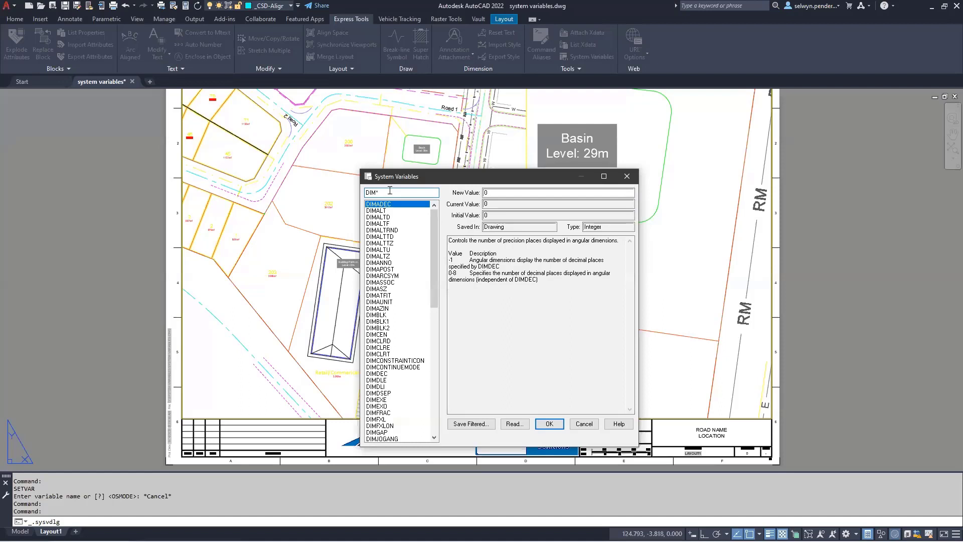
pyautogui.scroll(-10, 390, 345)
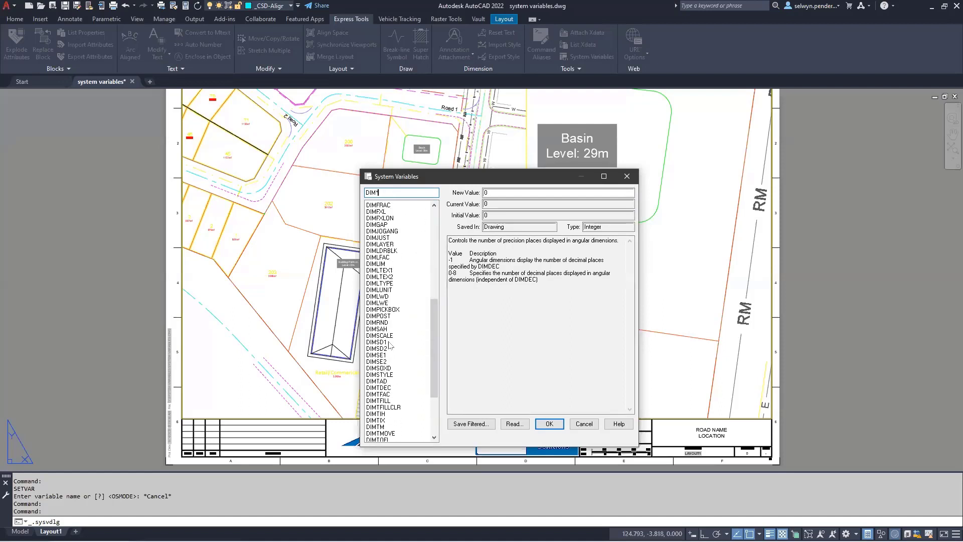
pyautogui.scroll(6, 390, 345)
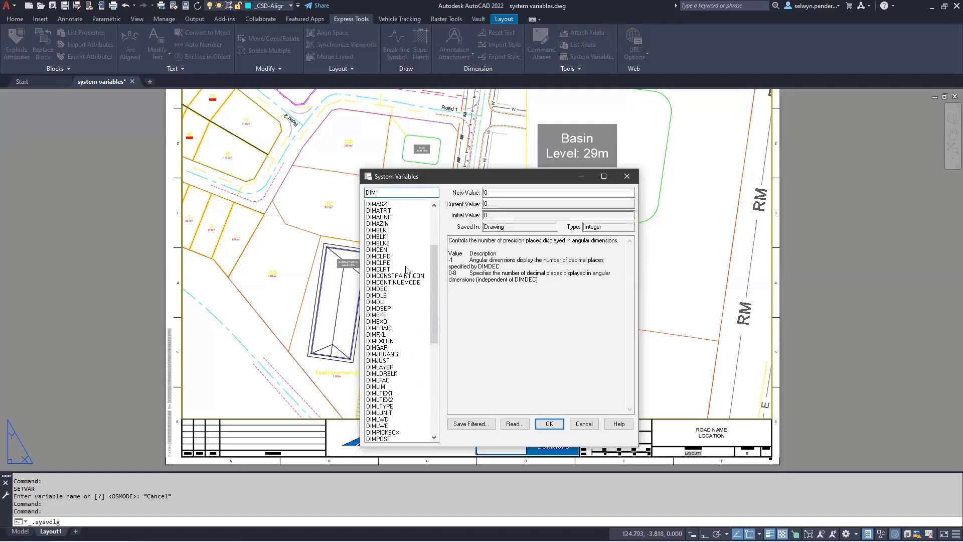
# Examine DIMCLRE's new, current and initial values, and read the description of DIMATFIT.
pyautogui.click(405, 263)
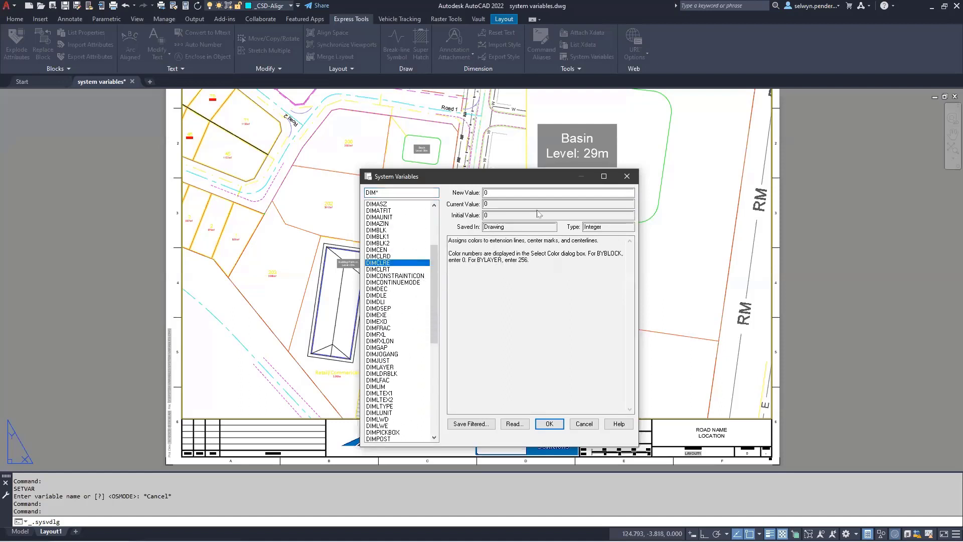
pyautogui.click(501, 204)
pyautogui.click(504, 215)
pyautogui.click(501, 193)
pyautogui.click(503, 204)
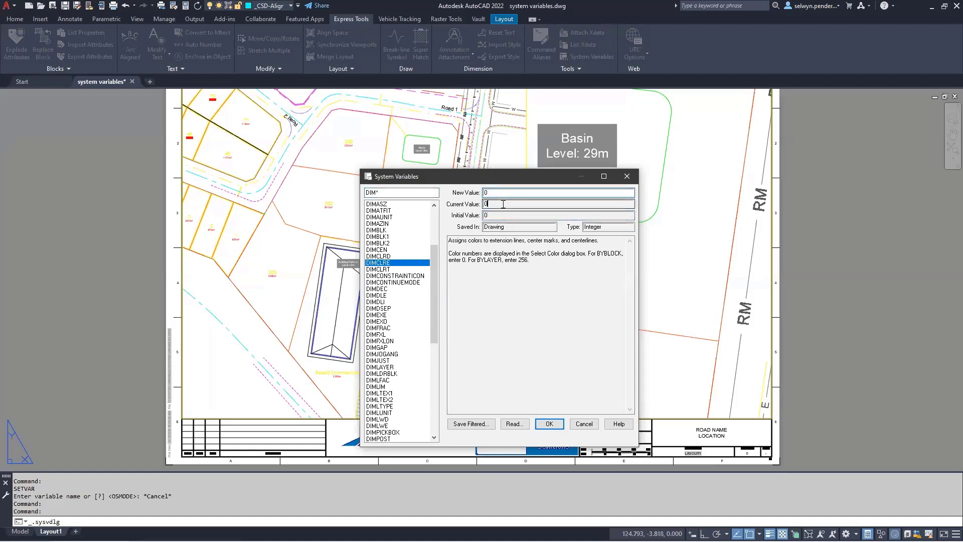
pyautogui.click(404, 210)
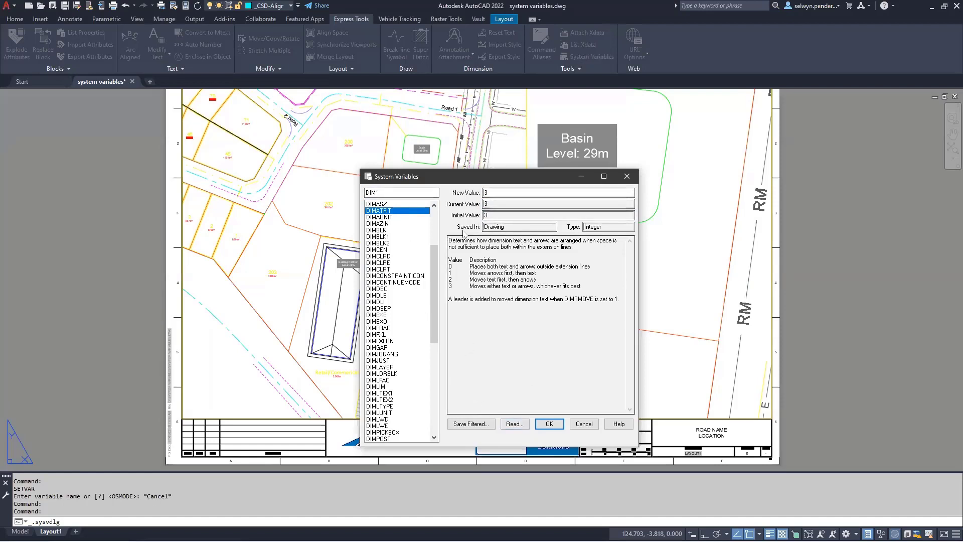
# Clear the DIM* filter and close the System Variables dialog without applying changes.
pyautogui.moveTo(459, 176); pyautogui.dragTo(426, 113)
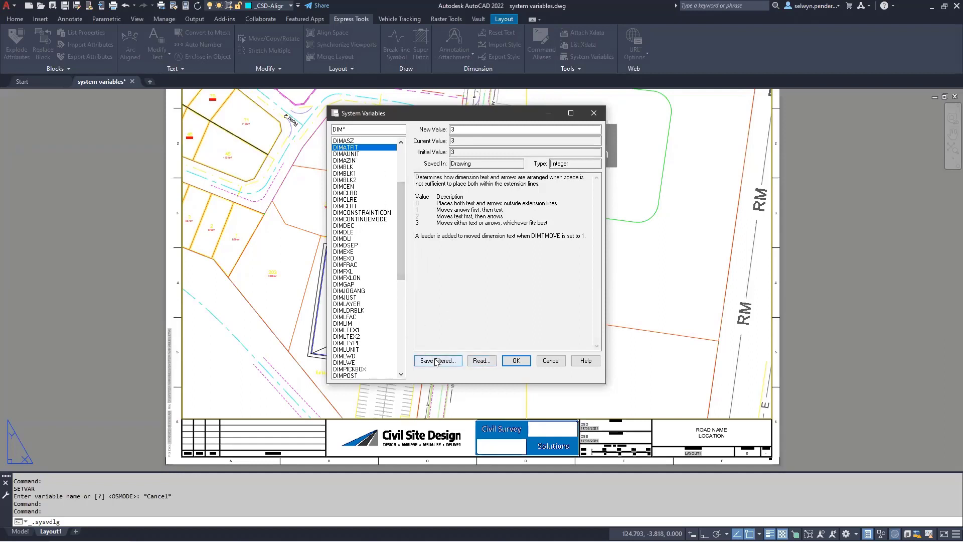
pyautogui.doubleClick(346, 128)
pyautogui.press('BackSpace')
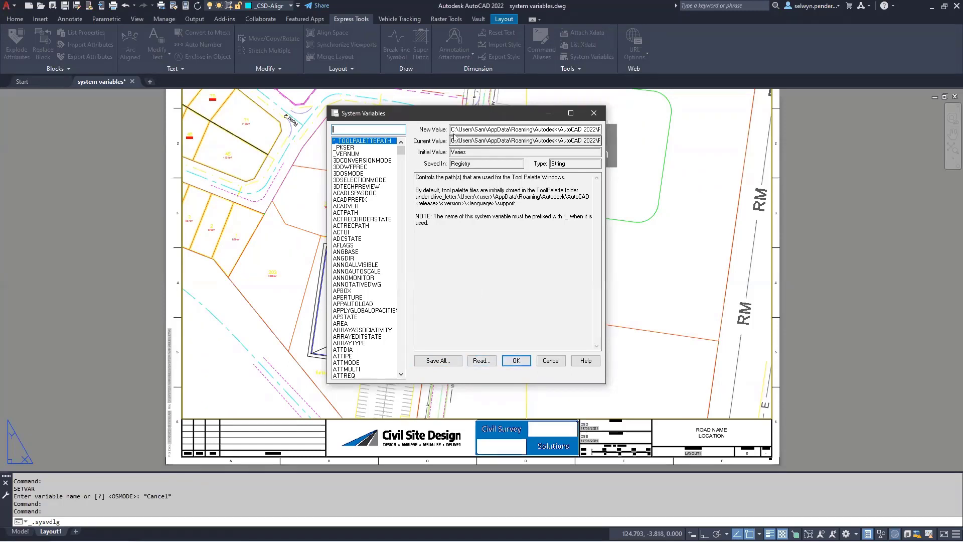
pyautogui.click(550, 361)
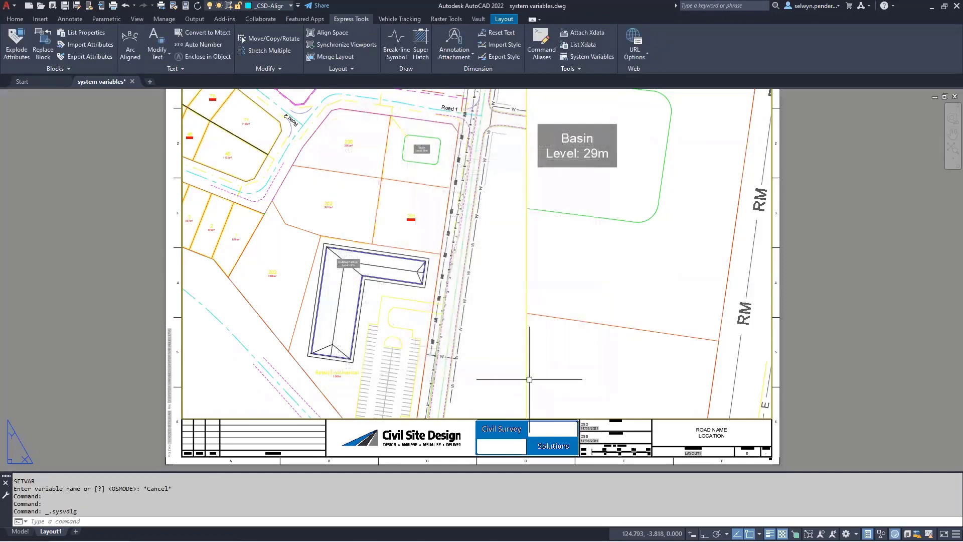
pyautogui.moveTo(657, 273); pyautogui.dragTo(630, 267, button='middle')
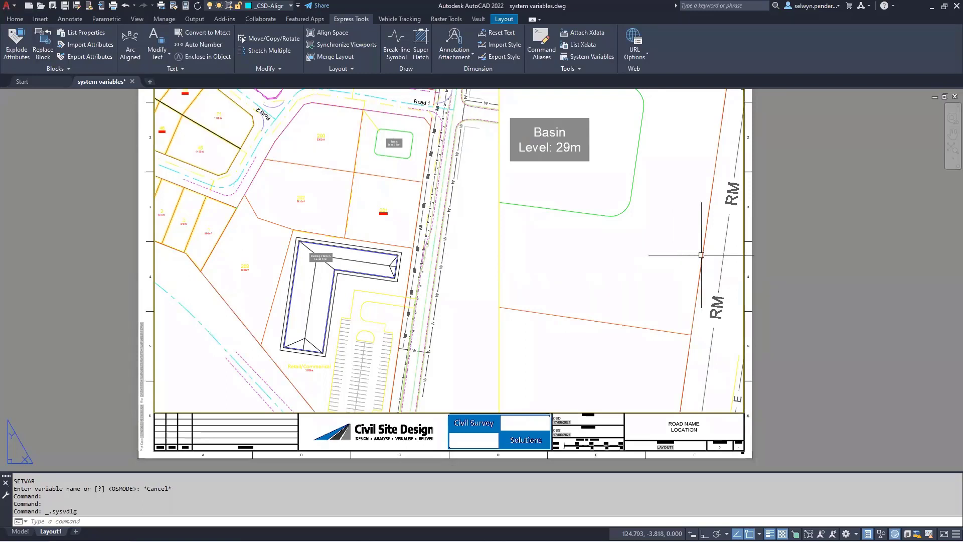
# Set the PICKFIRST system variable to 0.
pyautogui.write('PICK')
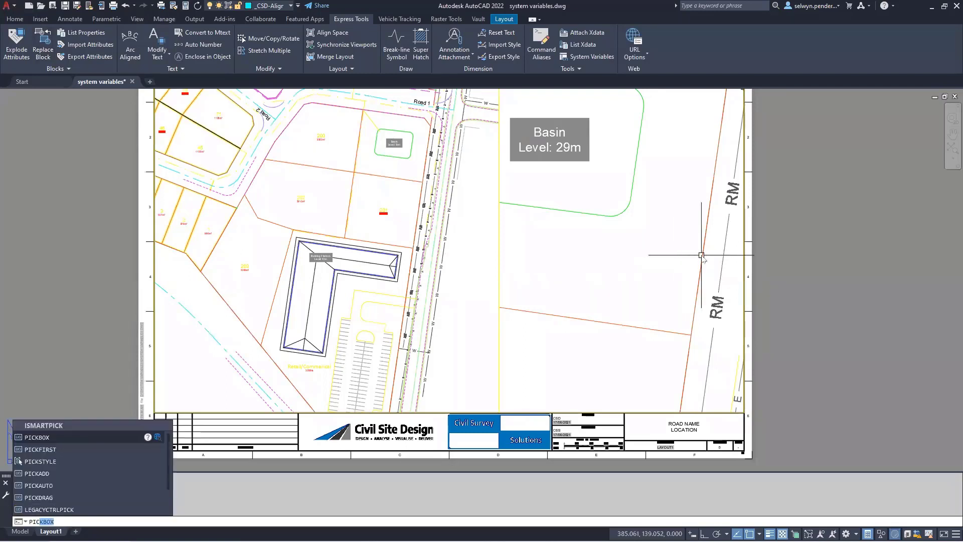
pyautogui.write('FIRs')
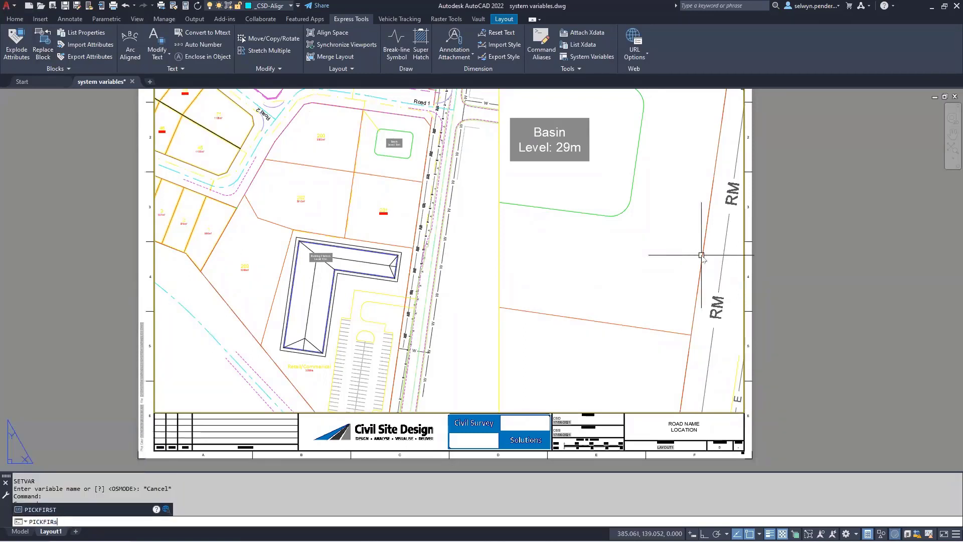
pyautogui.write('T')
pyautogui.press('Return')
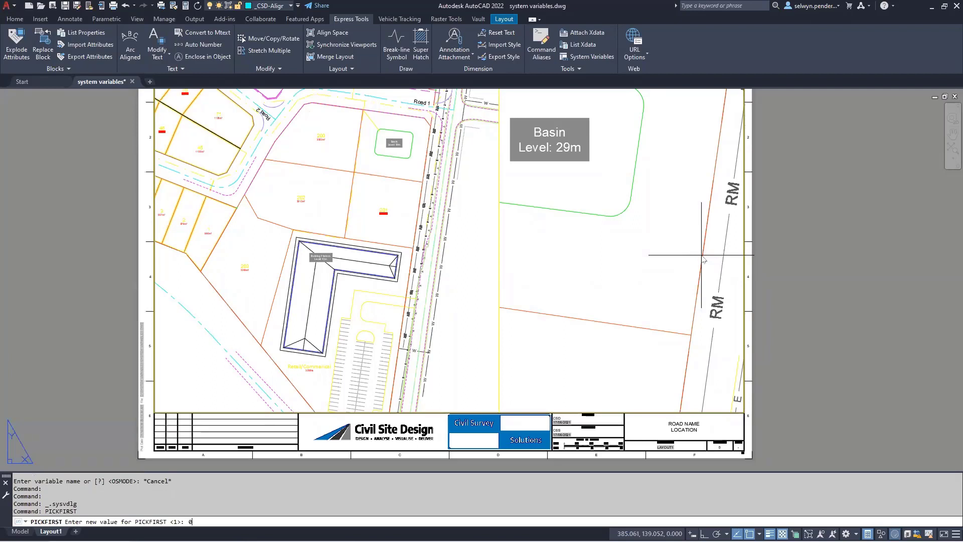
pyautogui.press('Return')
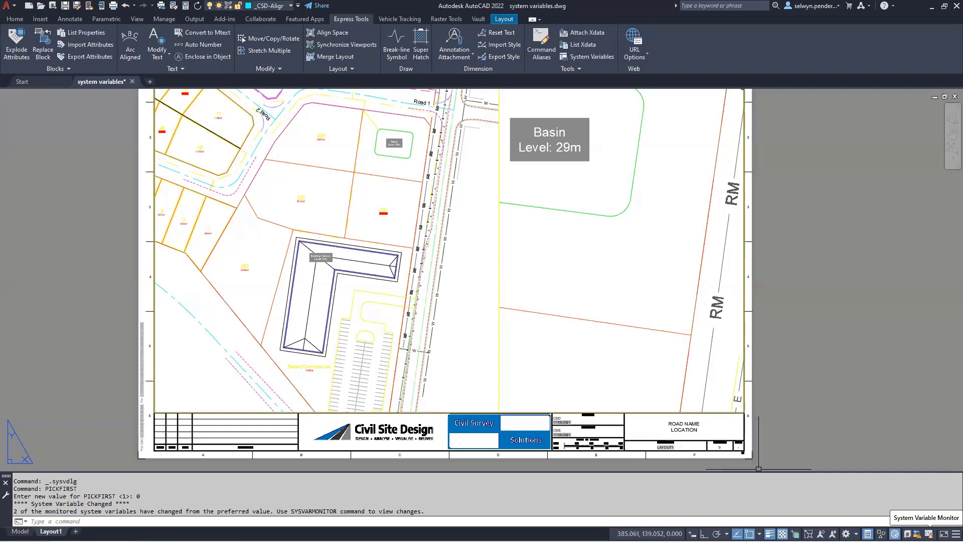
# Open the System Variable Monitor, check PICKFIRST, and reset all monitored variables to their preferred values.
pyautogui.click(929, 533)
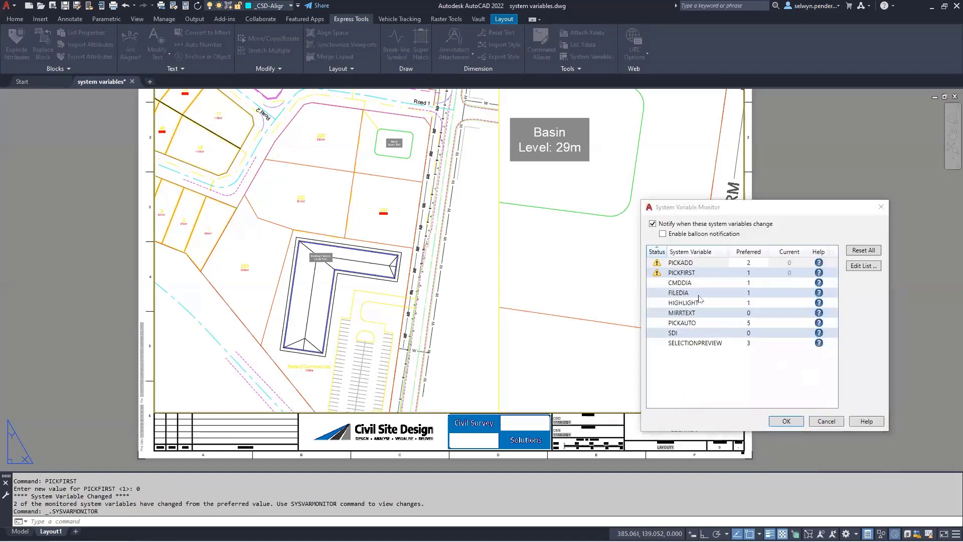
pyautogui.click(682, 274)
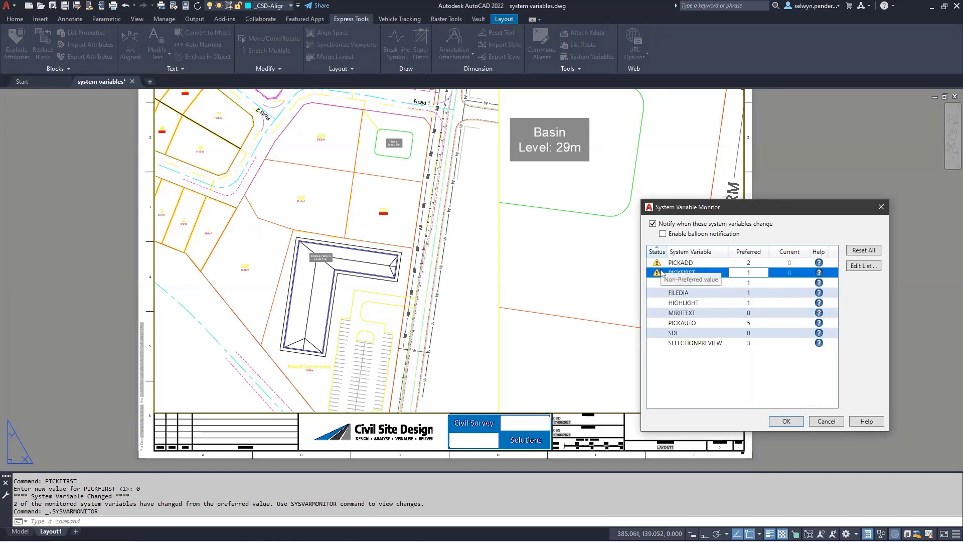
pyautogui.click(851, 251)
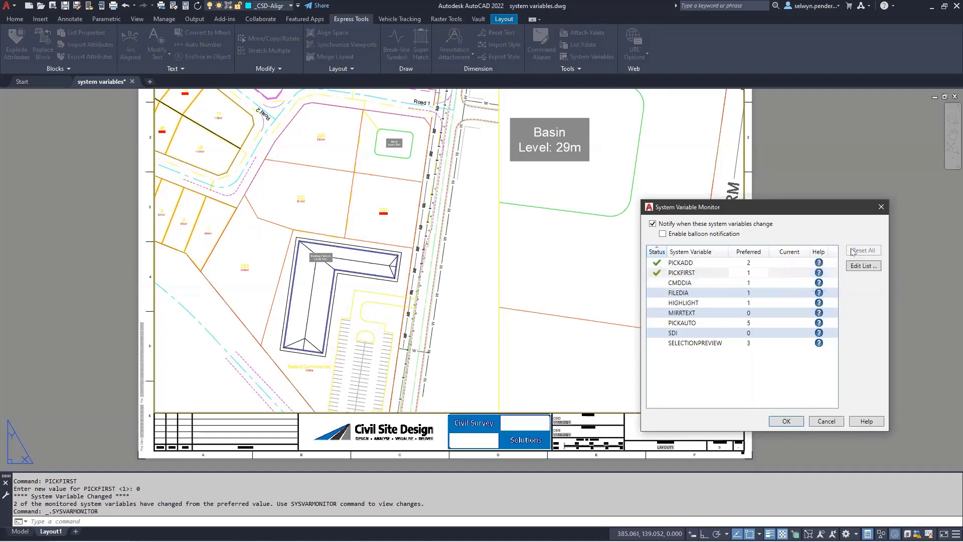
# Look over CMDDIA and FILEDIA, then enable balloon notification for monitored variable changes and apply the monitor settings.
pyautogui.click(680, 284)
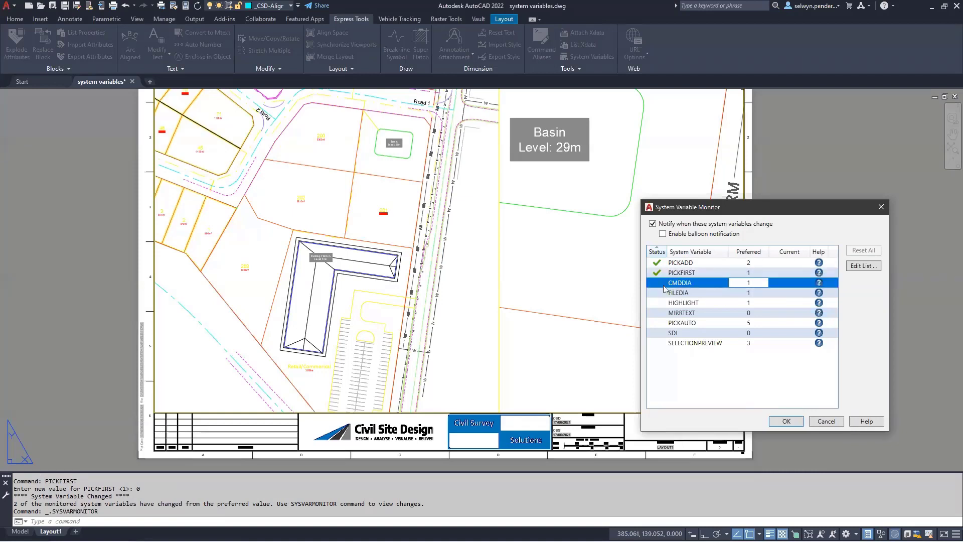
pyautogui.click(678, 294)
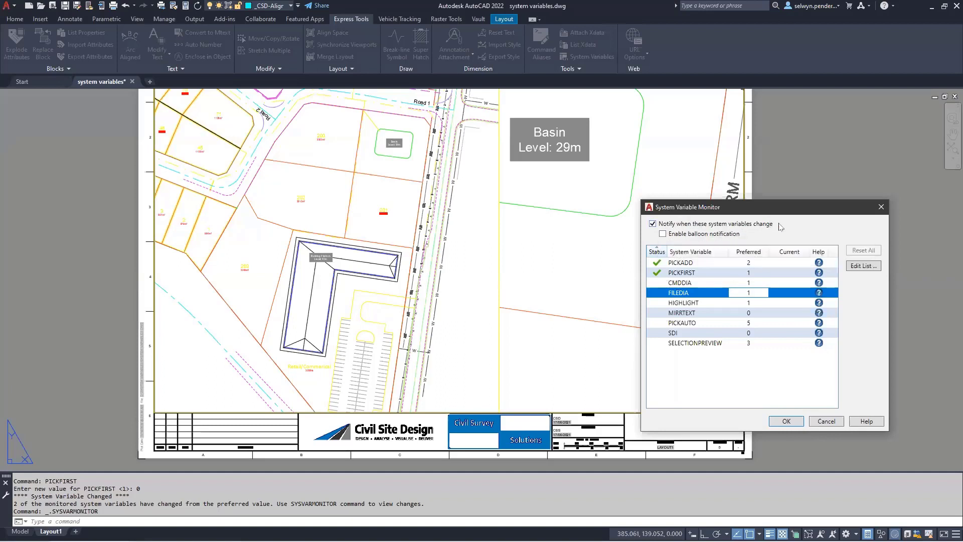
pyautogui.click(663, 234)
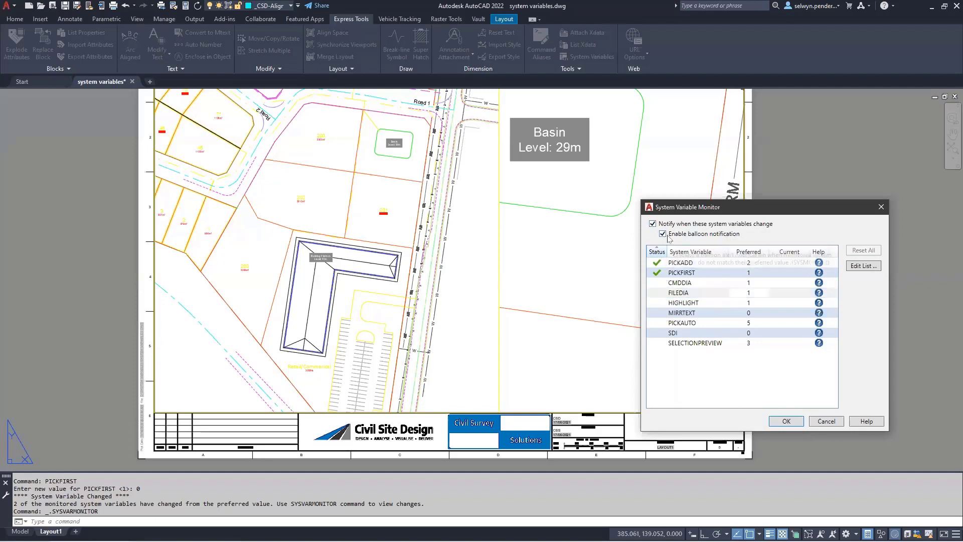
pyautogui.click(785, 421)
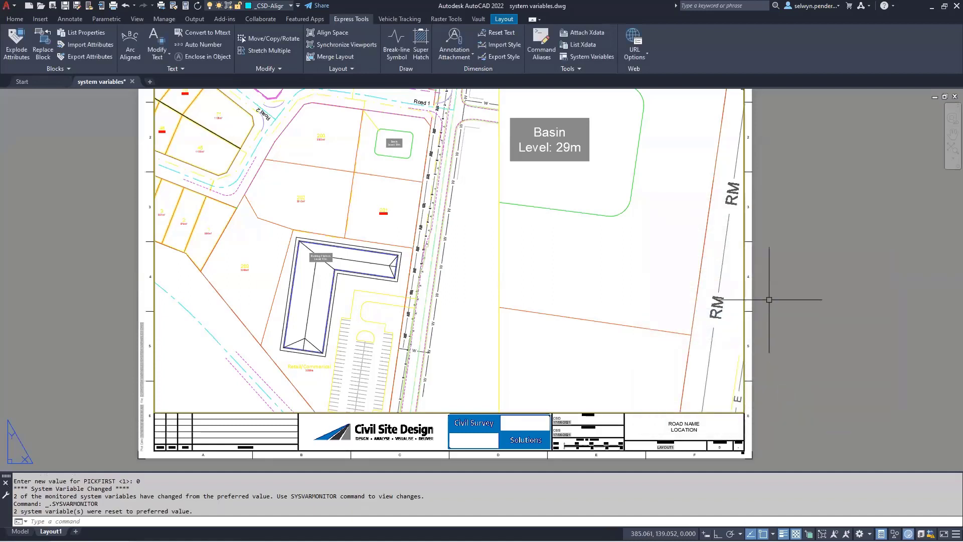
# Change PICKFIRST to 0 again to trigger the balloon notification.
pyautogui.write('pickfi')
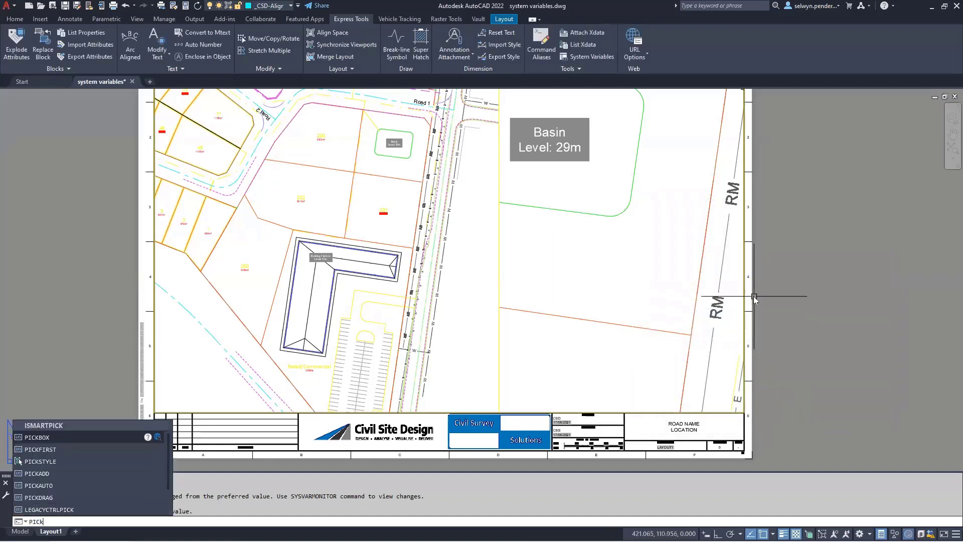
pyautogui.write('rst')
pyautogui.press('Return')
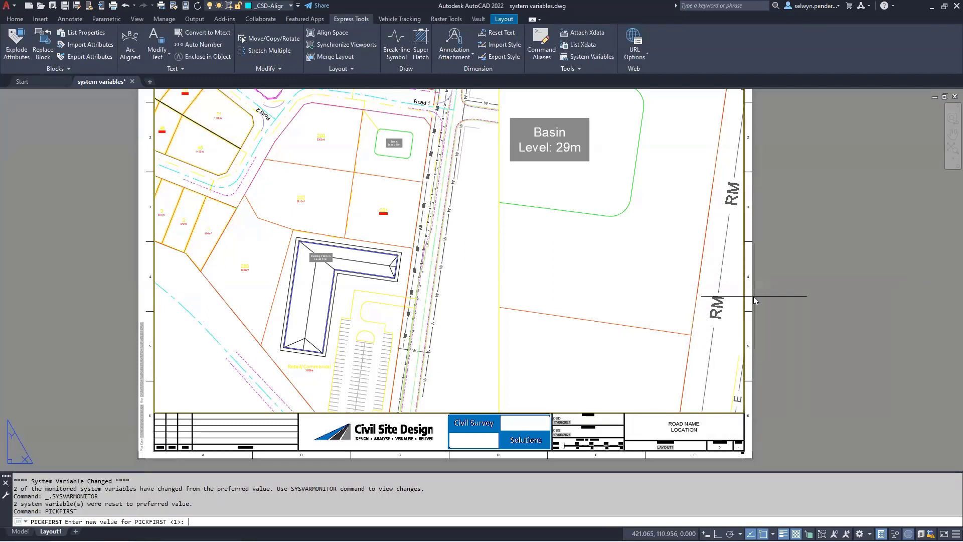
pyautogui.write('0')
pyautogui.press('Return')
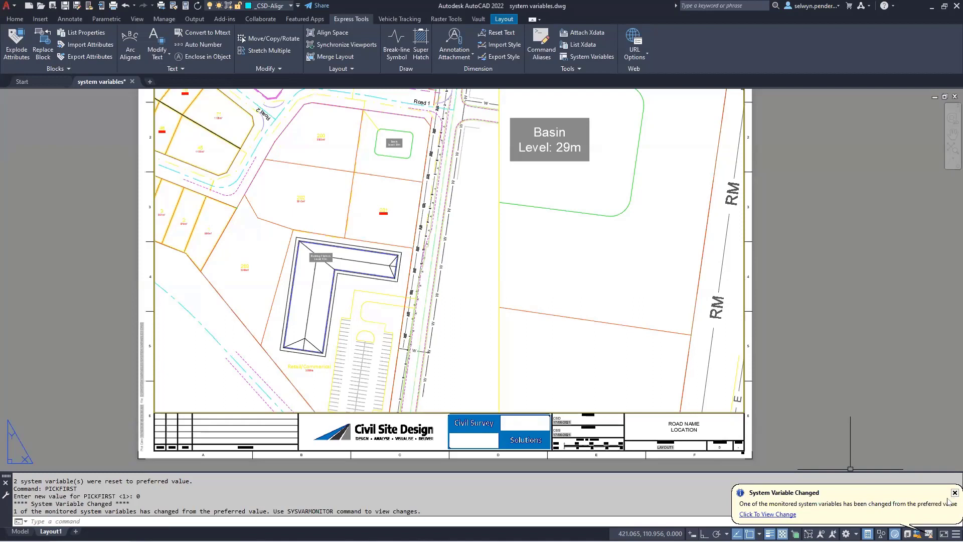
# View the change from the balloon notification, reset all monitored variables to their preferred values, and accept the result.
pyautogui.click(754, 514)
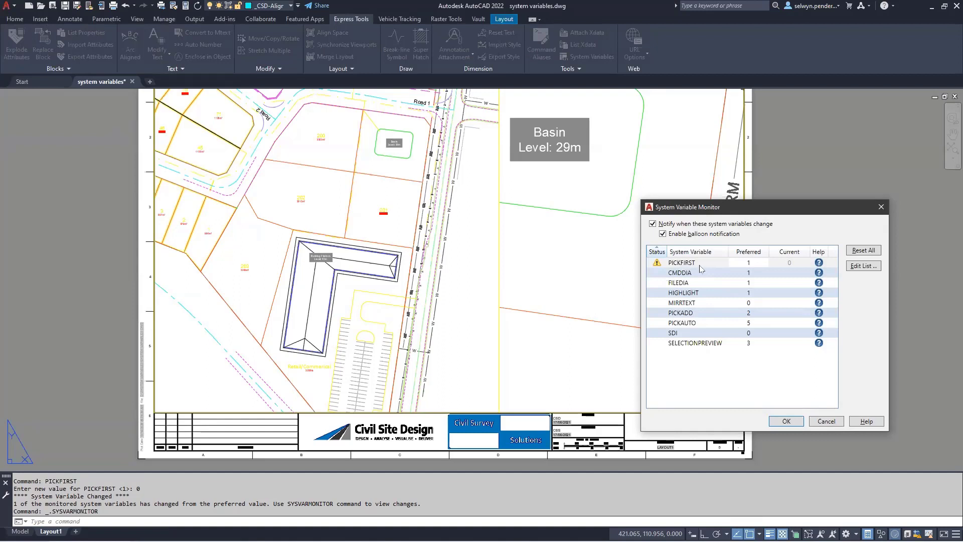
pyautogui.click(682, 273)
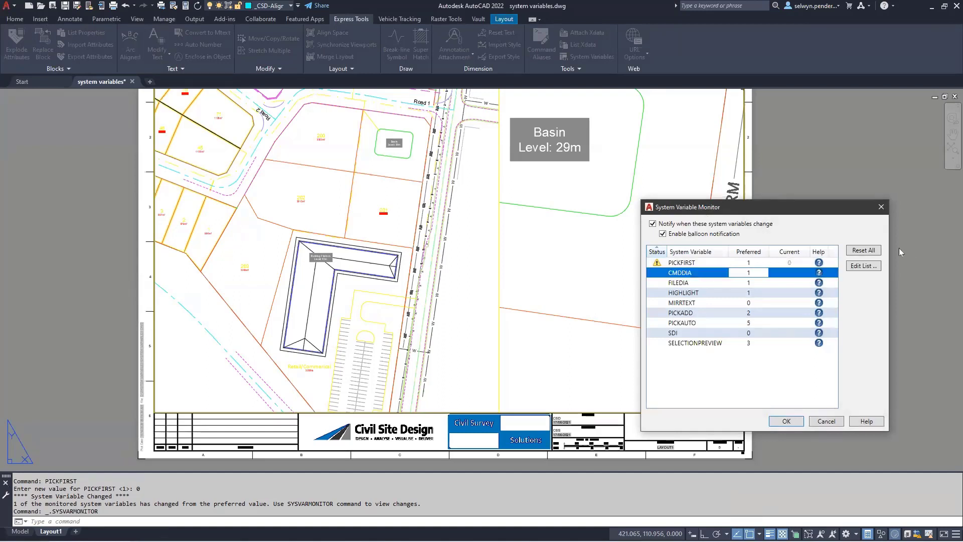
pyautogui.click(859, 251)
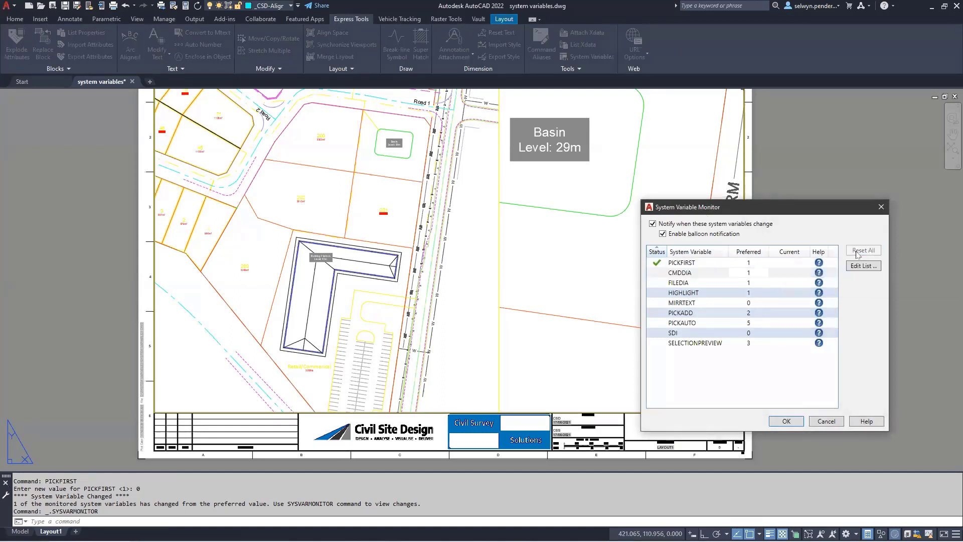
pyautogui.click(783, 422)
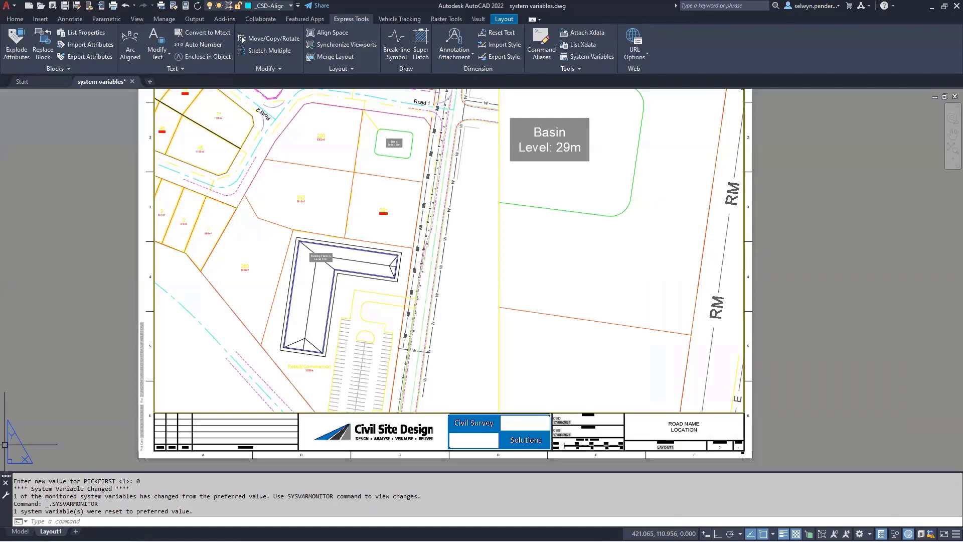
# Switch to the PowerPoint slide show to review the table of system variables by category, and return to the AutoCAD drawing.
pyautogui.press('super+Tab')
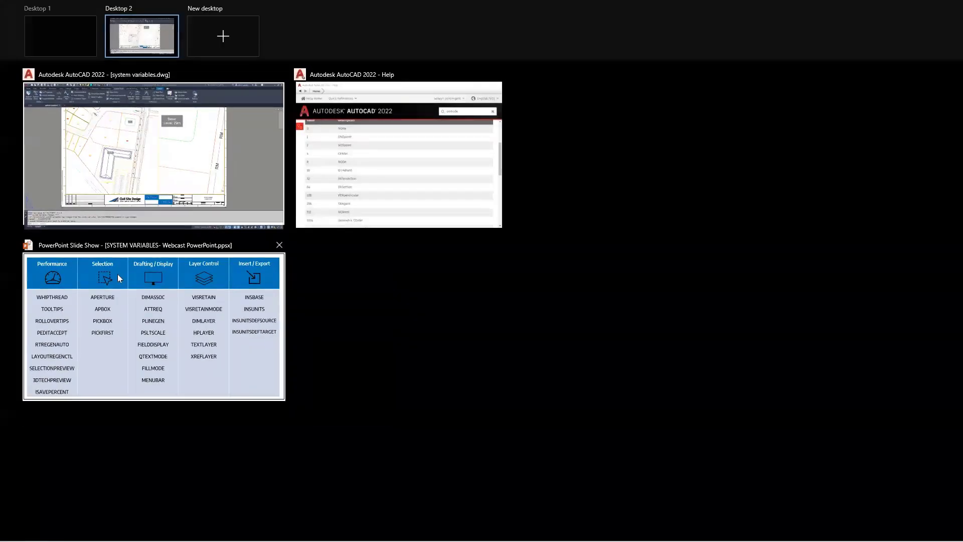
pyautogui.click(133, 285)
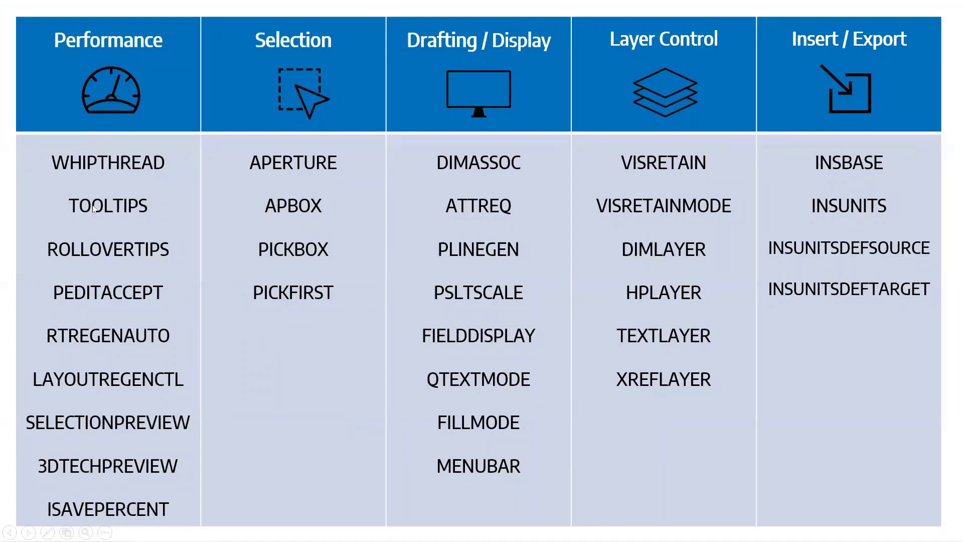
pyautogui.press('ctrl')
pyautogui.press('super+Tab')
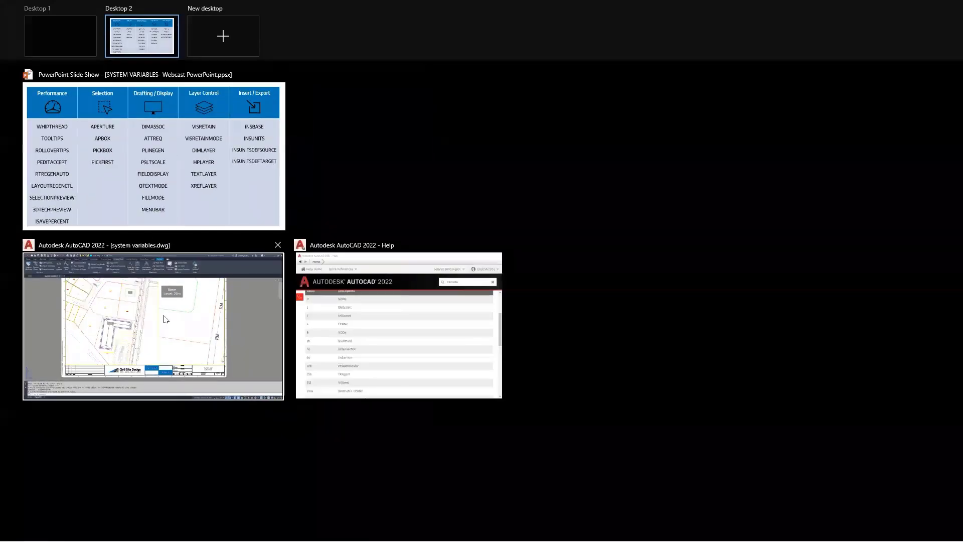
pyautogui.click(124, 304)
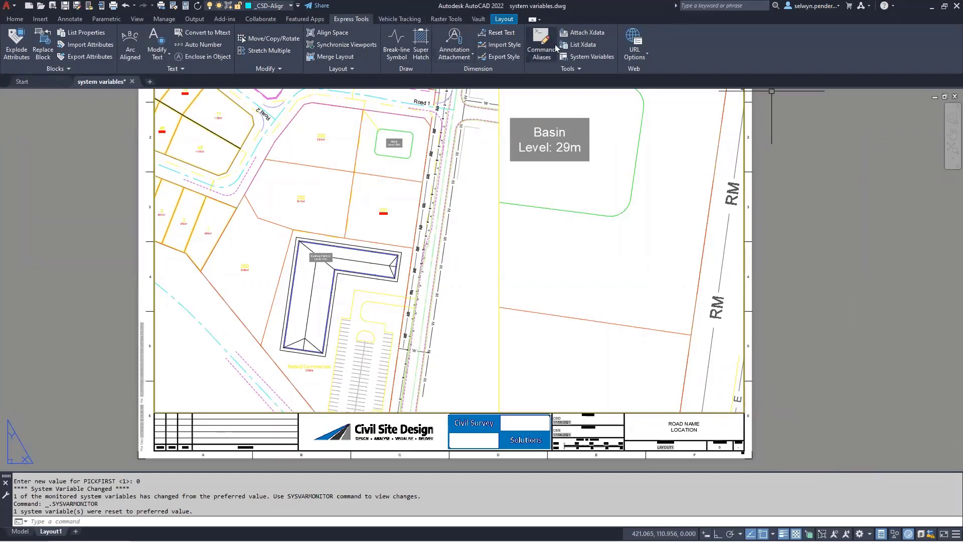
# Open the Express Tools System Variables editor and filter the variable list with whipthread.
pyautogui.click(582, 57)
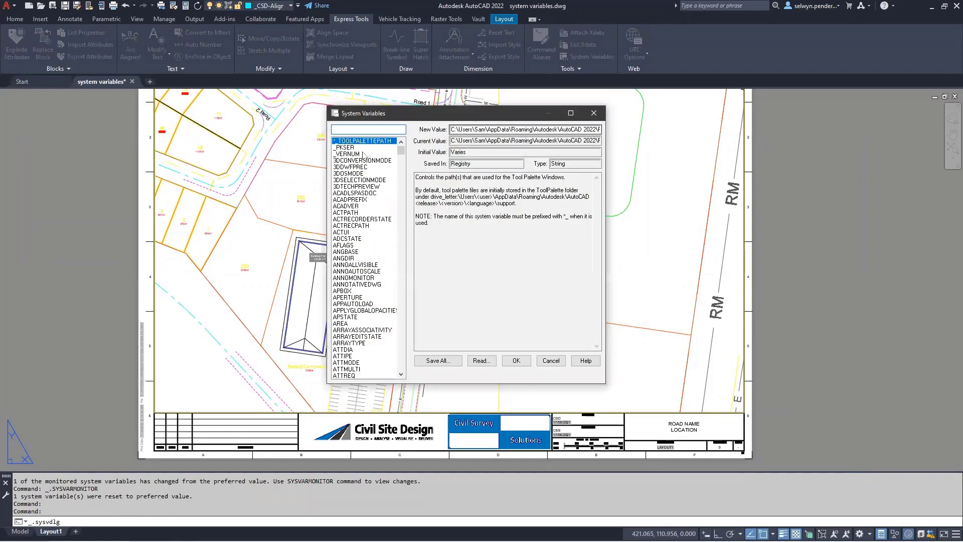
pyautogui.click(344, 130)
pyautogui.write('whipthr')
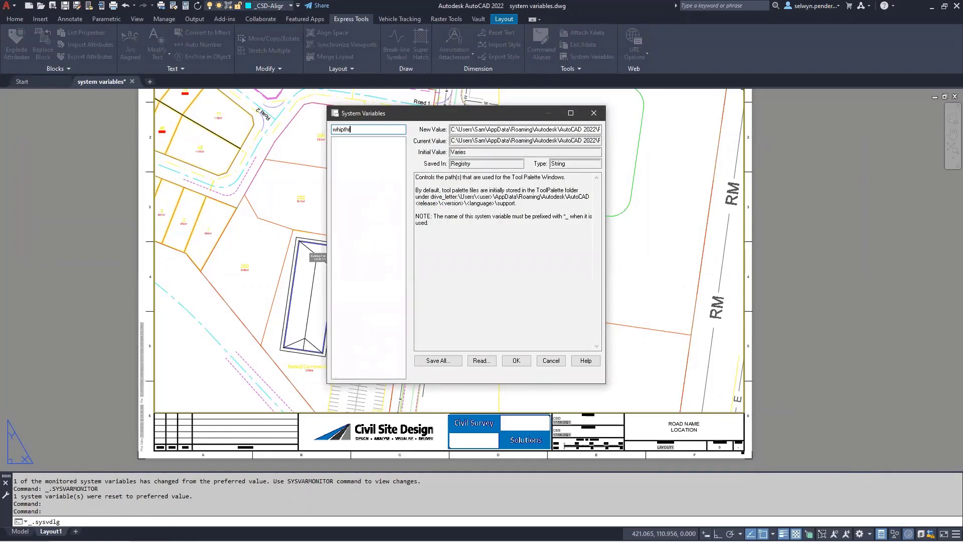
pyautogui.write('ead')
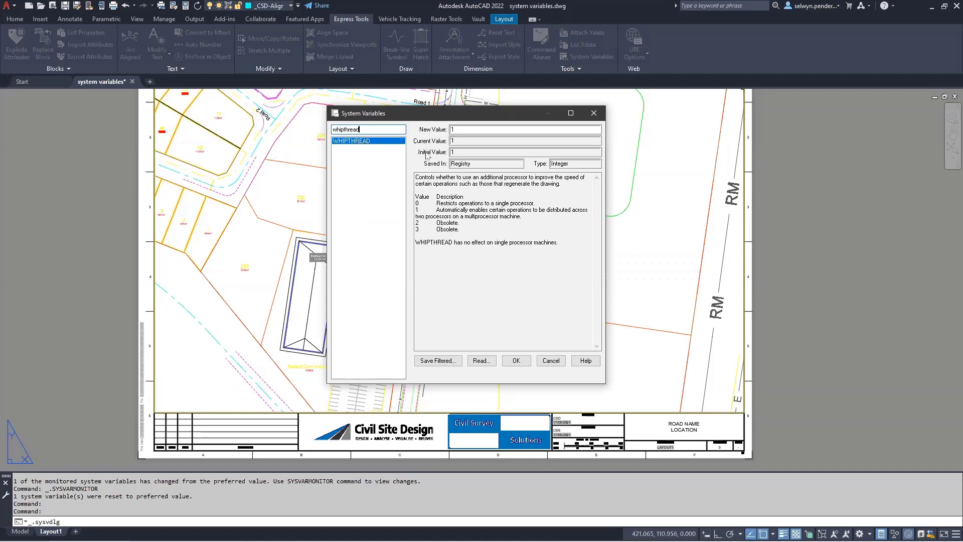
# Examine WHIPTHREAD's new value, possible value descriptions, storage location and current value.
pyautogui.click(469, 130)
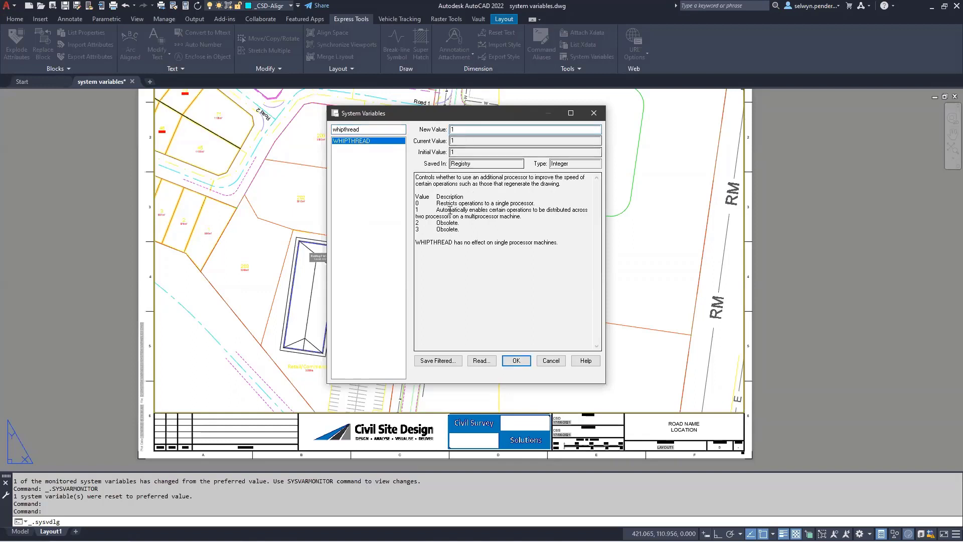
pyautogui.moveTo(421, 199); pyautogui.dragTo(459, 233)
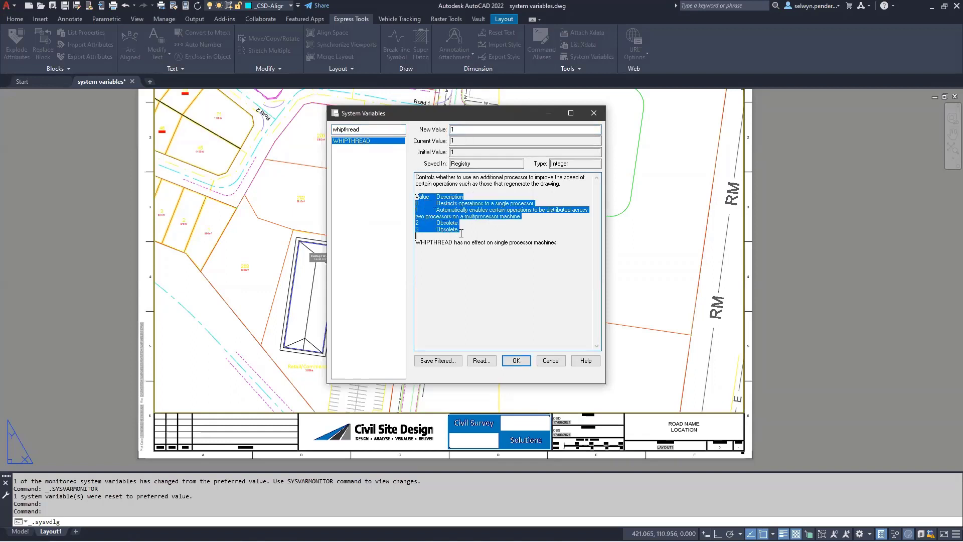
pyautogui.click(477, 164)
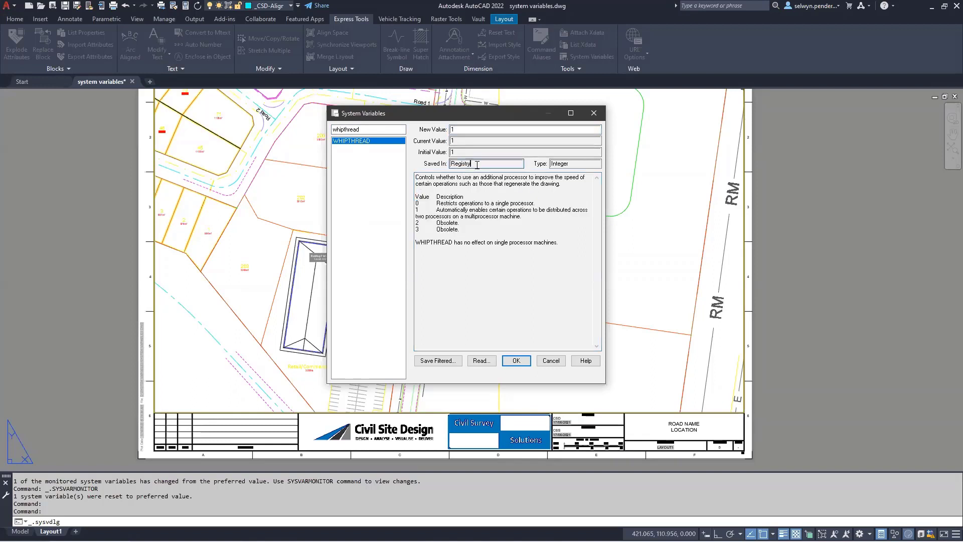
pyautogui.moveTo(481, 164); pyautogui.dragTo(432, 167)
pyautogui.click(469, 140)
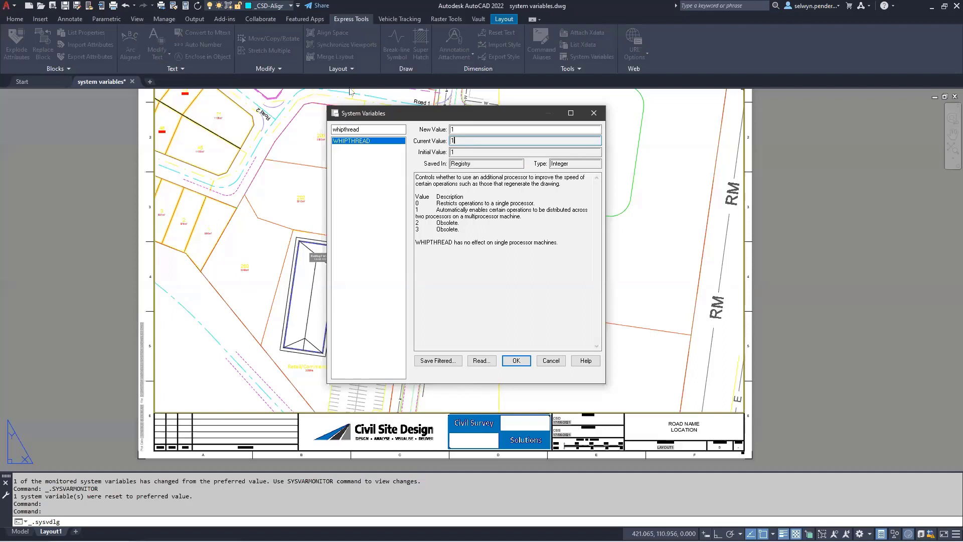
# Filter the variable list with tooltips, move the dialog clear of the drawing, and read the descriptions of the TOOLTIPS values.
pyautogui.moveTo(360, 130); pyautogui.dragTo(295, 133)
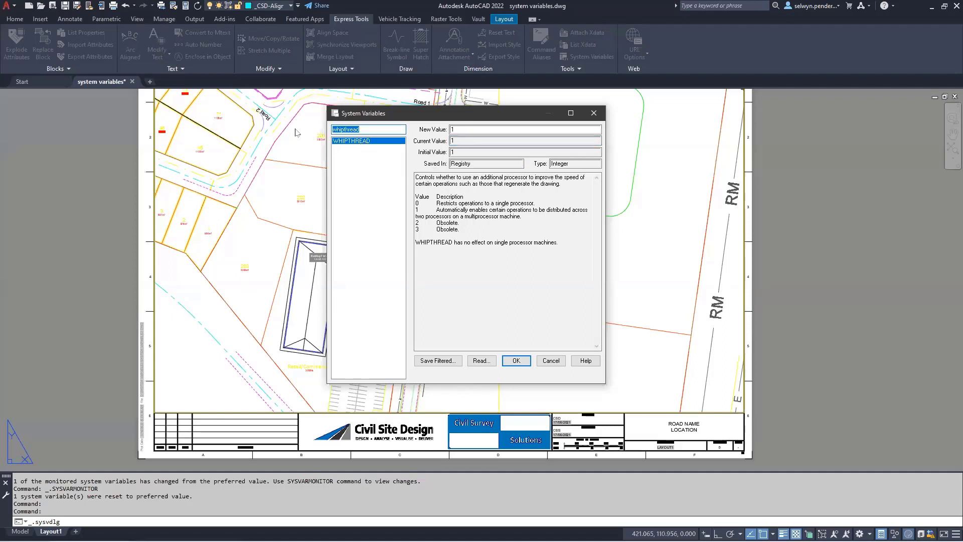
pyautogui.write('tooltip')
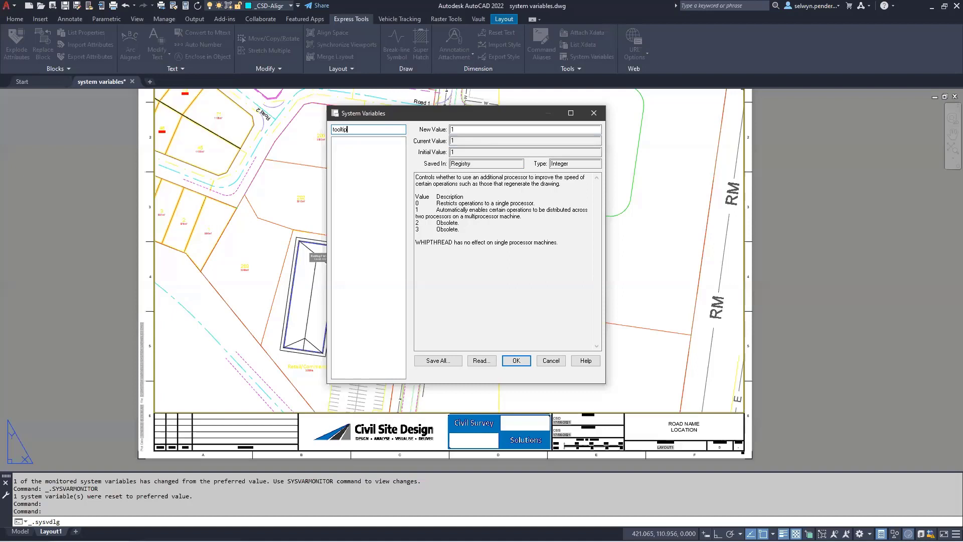
pyautogui.write('s')
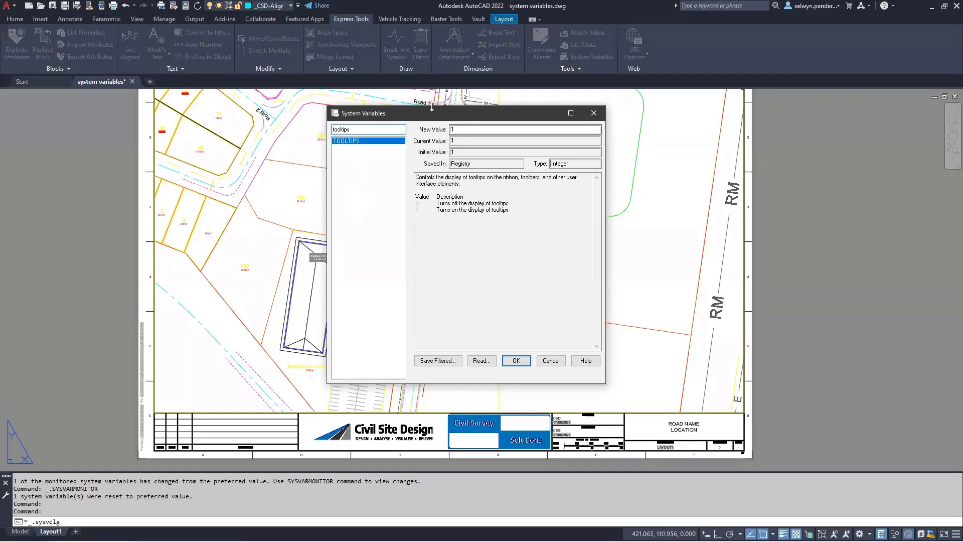
pyautogui.moveTo(468, 118); pyautogui.dragTo(749, 213)
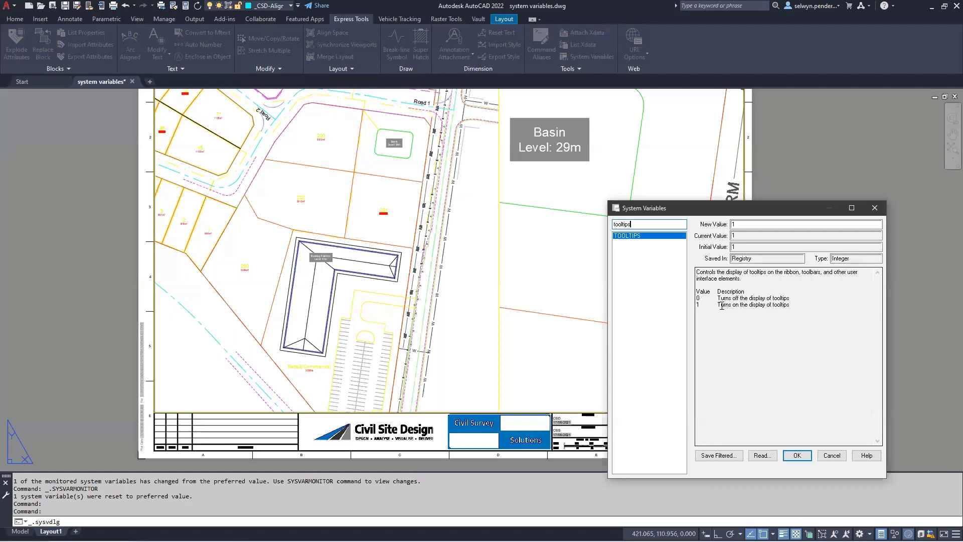
pyautogui.moveTo(718, 304); pyautogui.dragTo(795, 305)
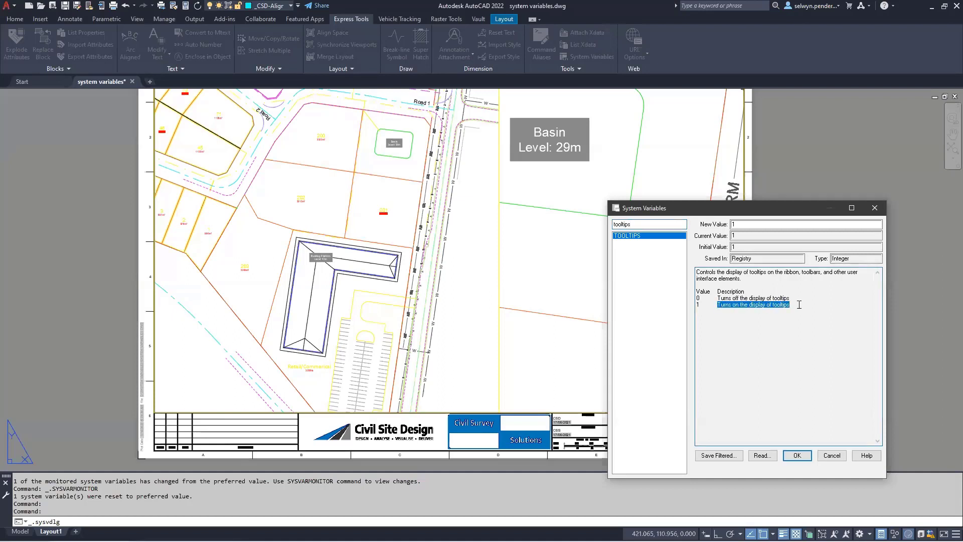
pyautogui.moveTo(790, 298); pyautogui.dragTo(762, 298)
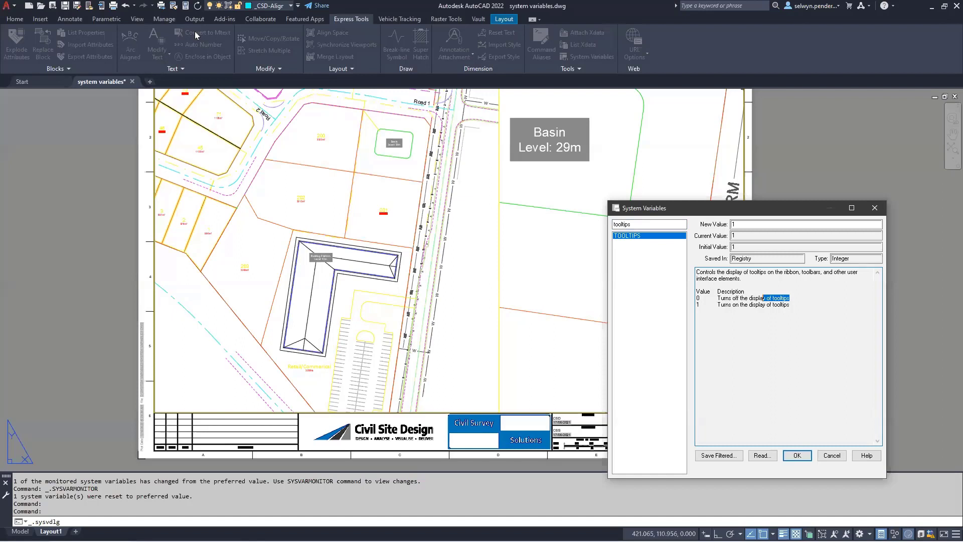
# Filter the system variable list with rollovertips, then close the editor and return to the drawing.
pyautogui.moveTo(724, 298); pyautogui.dragTo(787, 298)
pyautogui.doubleClick(621, 224)
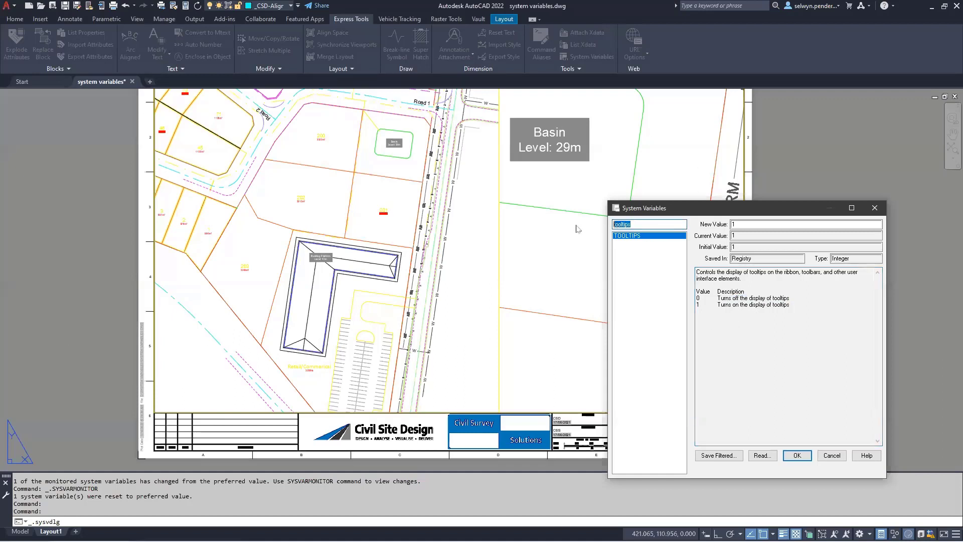
pyautogui.write('rollove')
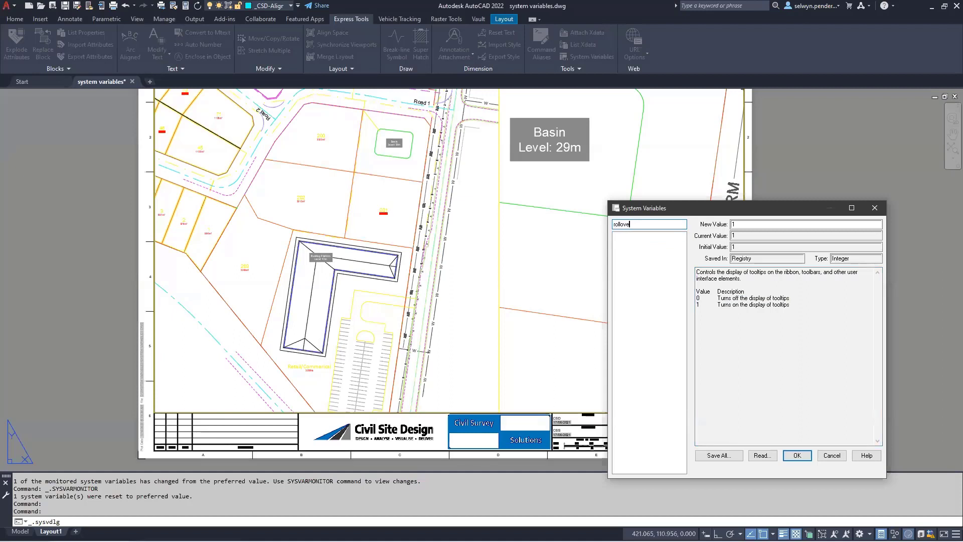
pyautogui.write('rtips')
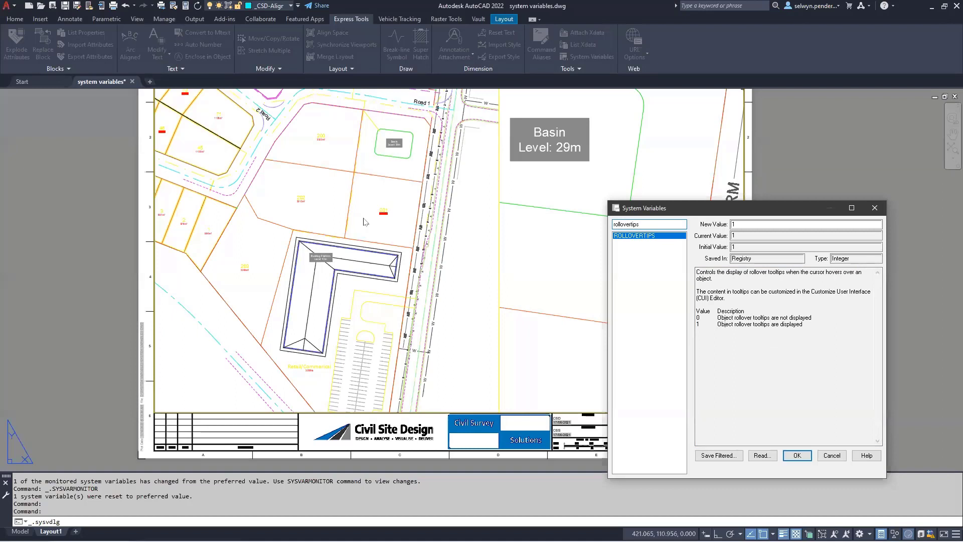
pyautogui.click(797, 455)
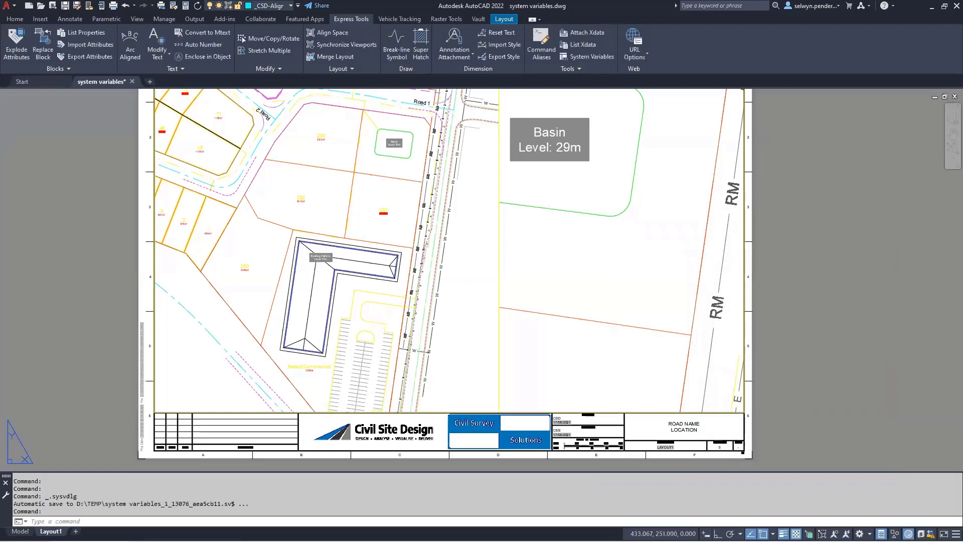
pyautogui.click(772, 300)
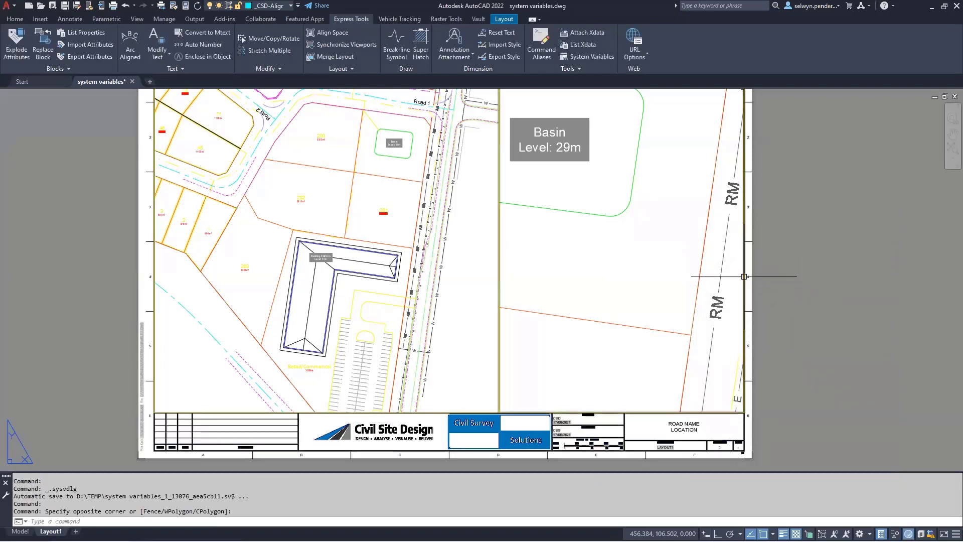
pyautogui.moveTo(744, 276)
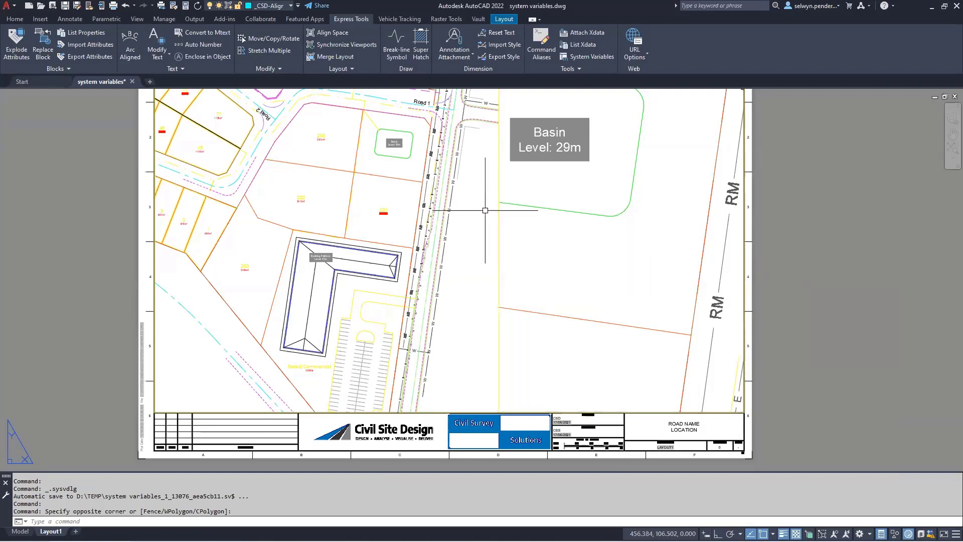
# Reopen the System Variables editor, read the value descriptions of ROLLOVERTIPS, and close the editor.
pyautogui.click(567, 57)
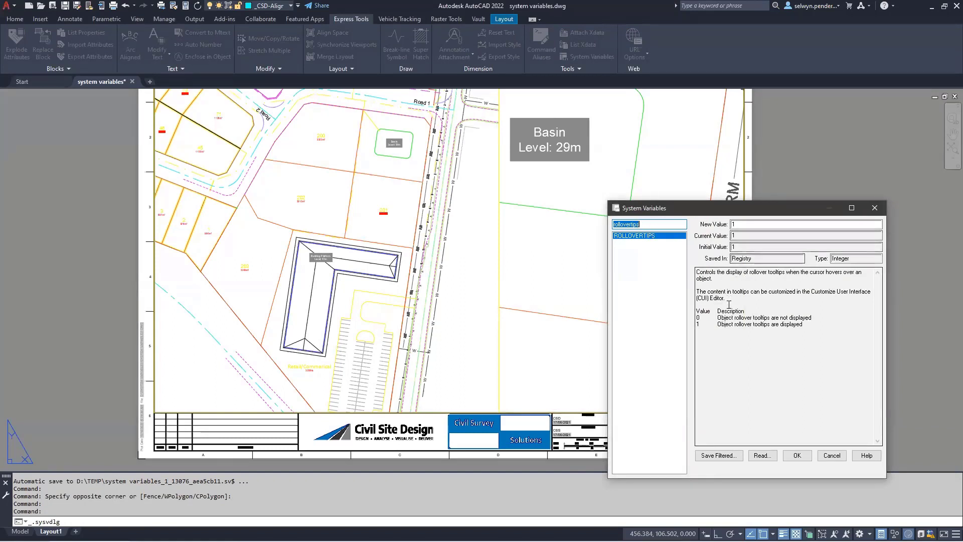
pyautogui.moveTo(717, 317); pyautogui.dragTo(849, 327)
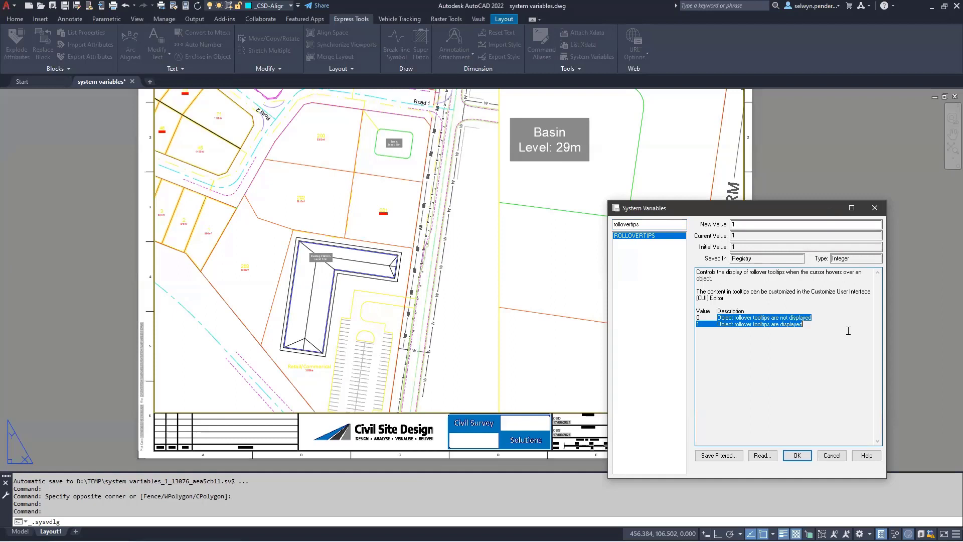
pyautogui.click(821, 322)
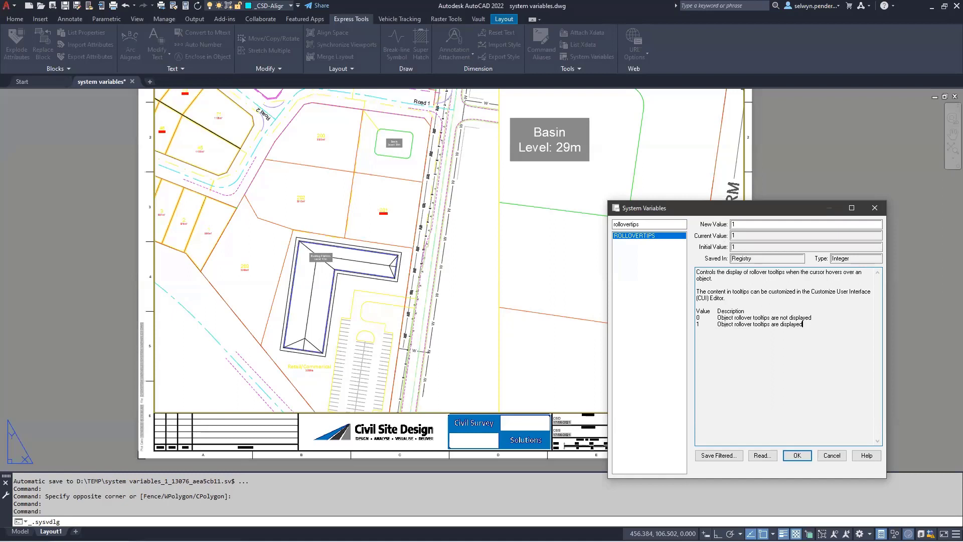
pyautogui.doubleClick(646, 227)
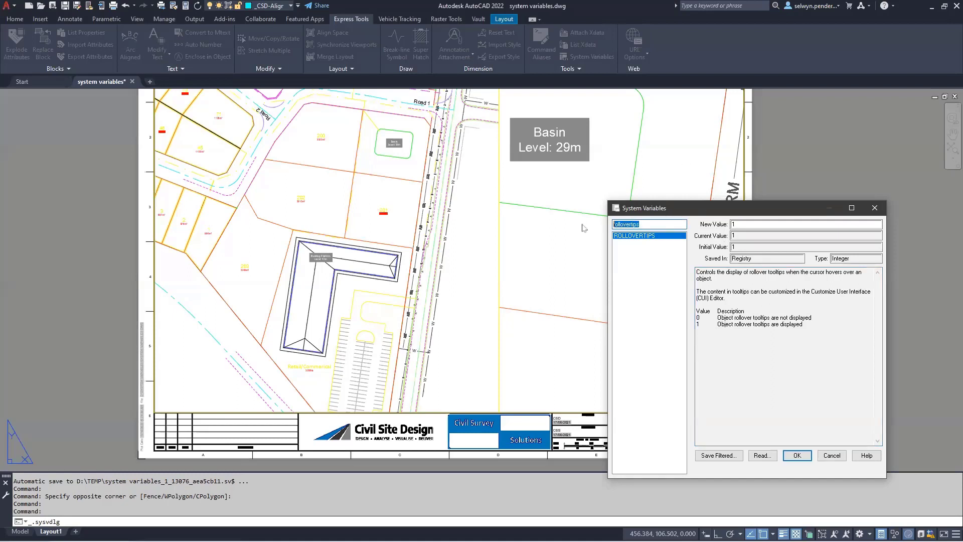
pyautogui.click(873, 209)
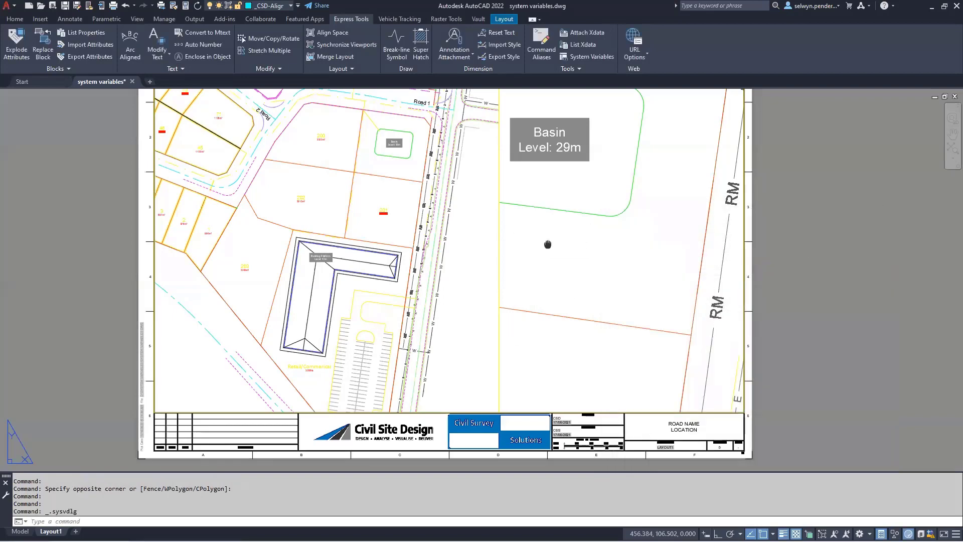
# Draw two separate diagonal lines with LINE in the empty paper space beside the sheet.
pyautogui.moveTo(548, 244)
pyautogui.mouseDown(button='middle')
pyautogui.moveTo(672, 176)
pyautogui.moveTo(750, 212)
pyautogui.mouseUp(button='middle')
pyautogui.moveTo(302, 231); pyautogui.dragTo(493, 284, button='middle')
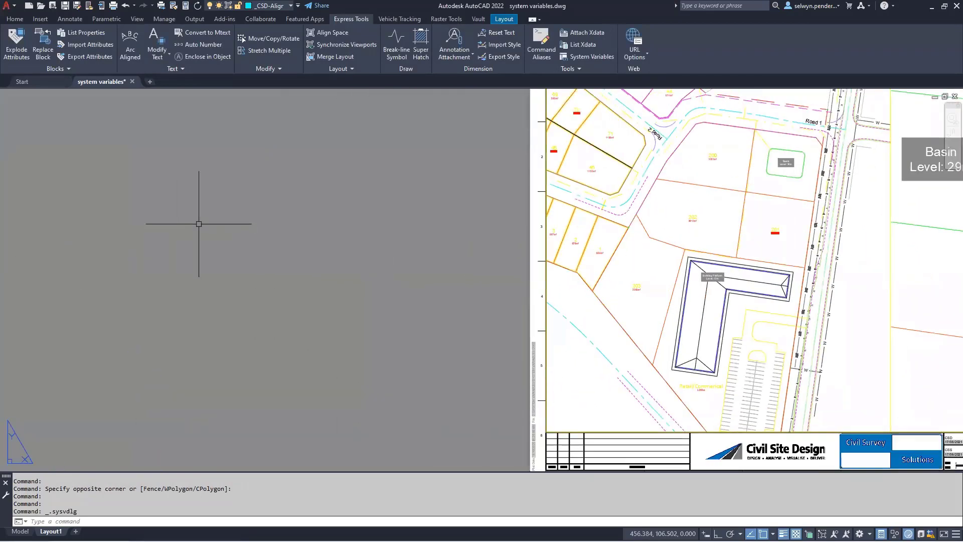
pyautogui.scroll(2, 211, 249)
pyautogui.write('l')
pyautogui.press('Return')
pyautogui.click(372, 335)
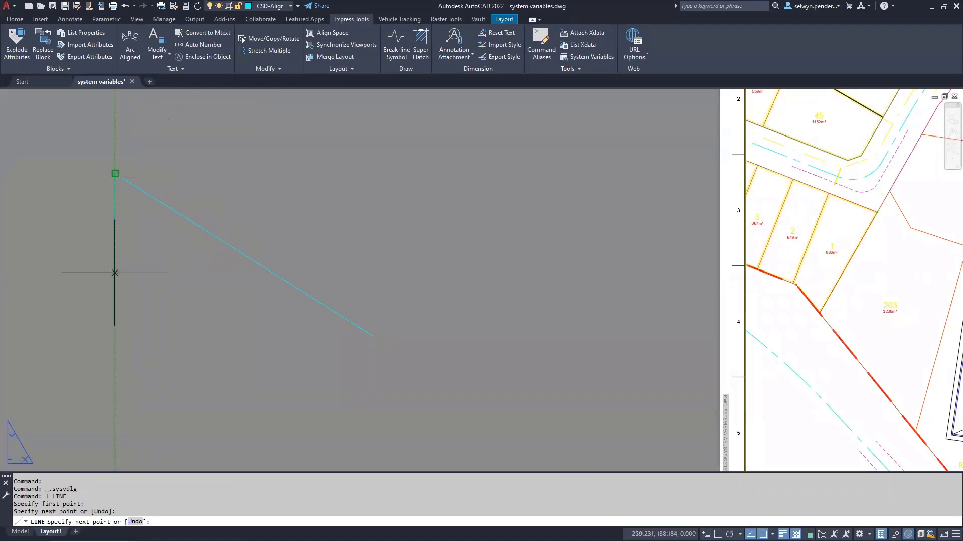
pyautogui.press('Return')
pyautogui.press('Return')
pyautogui.click(437, 283)
pyautogui.click(190, 188)
pyautogui.press('Return')
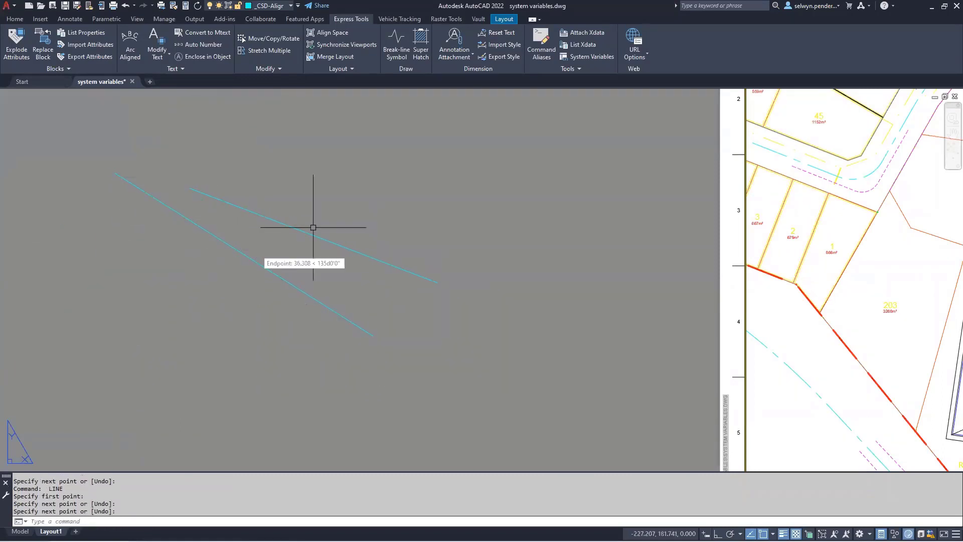
# Draw one more line from the upper end of each diagonal line, forming two open V shapes.
pyautogui.press('Return')
pyautogui.press('Return')
pyautogui.click(484, 159)
pyautogui.press('Return')
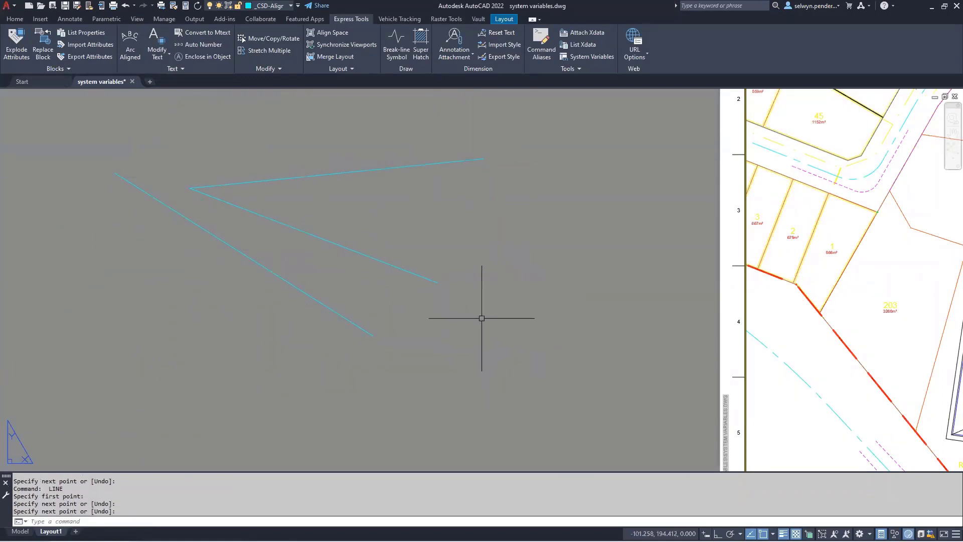
pyautogui.press('Return')
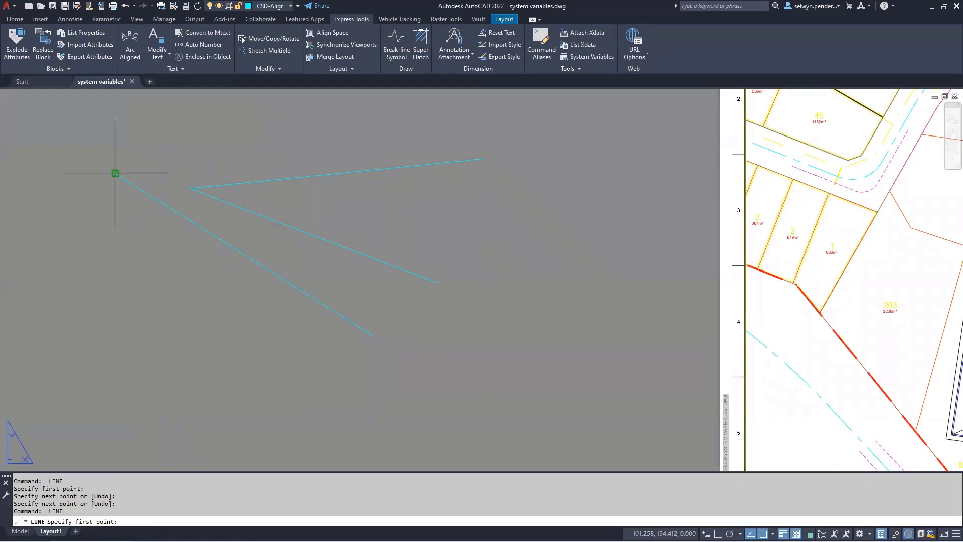
pyautogui.click(116, 173)
pyautogui.click(174, 423)
pyautogui.press('Return')
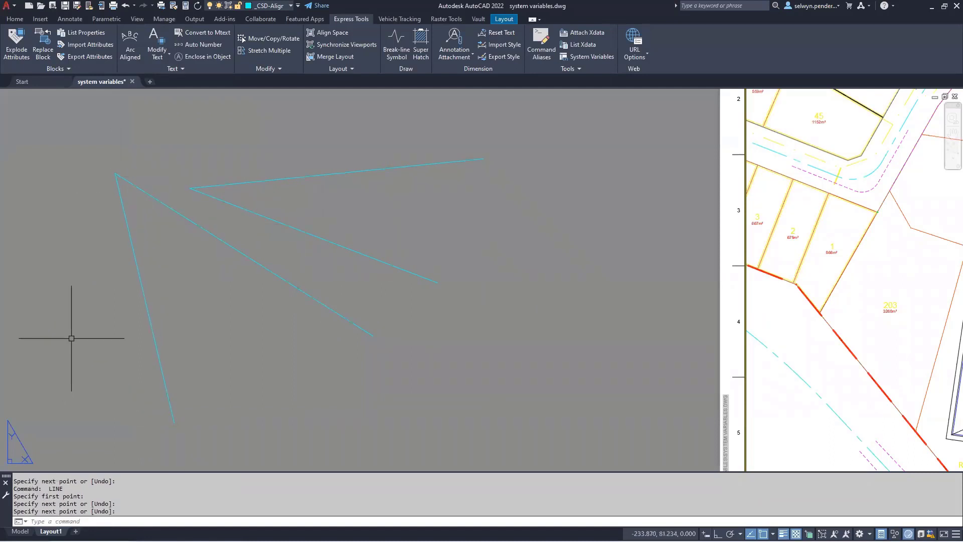
# Query the PEDITACCEPT system variable at the command line and accept its existing value.
pyautogui.write('PEDIT')
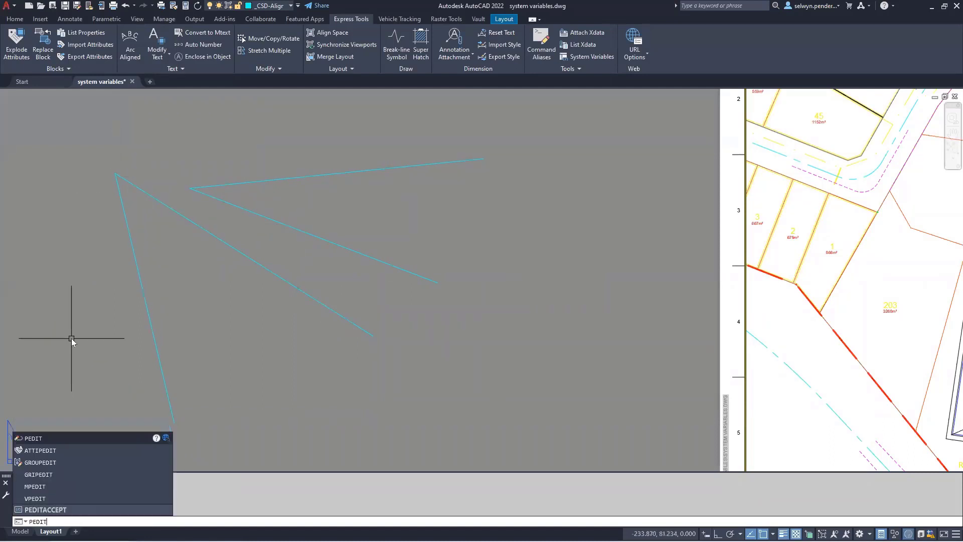
pyautogui.write('ACCEp')
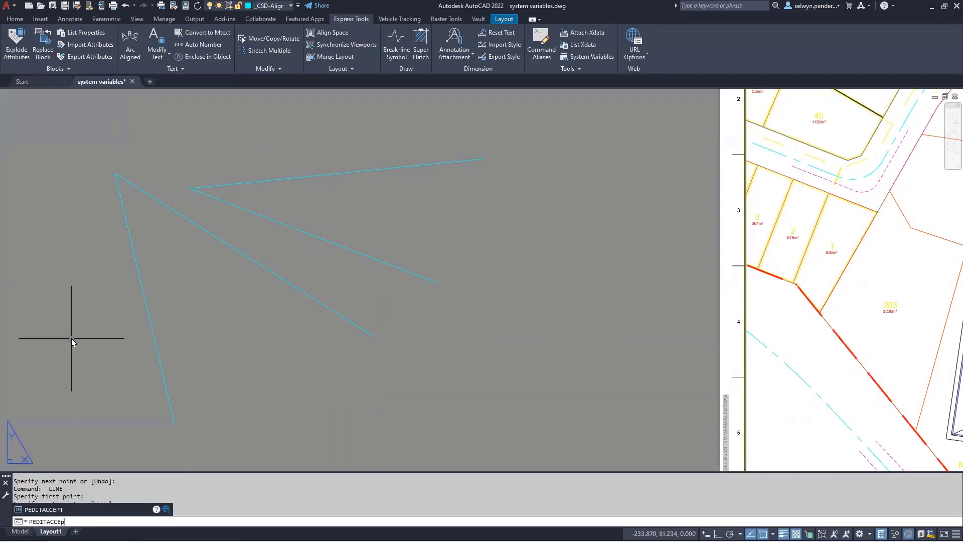
pyautogui.write('t')
pyautogui.press('Return')
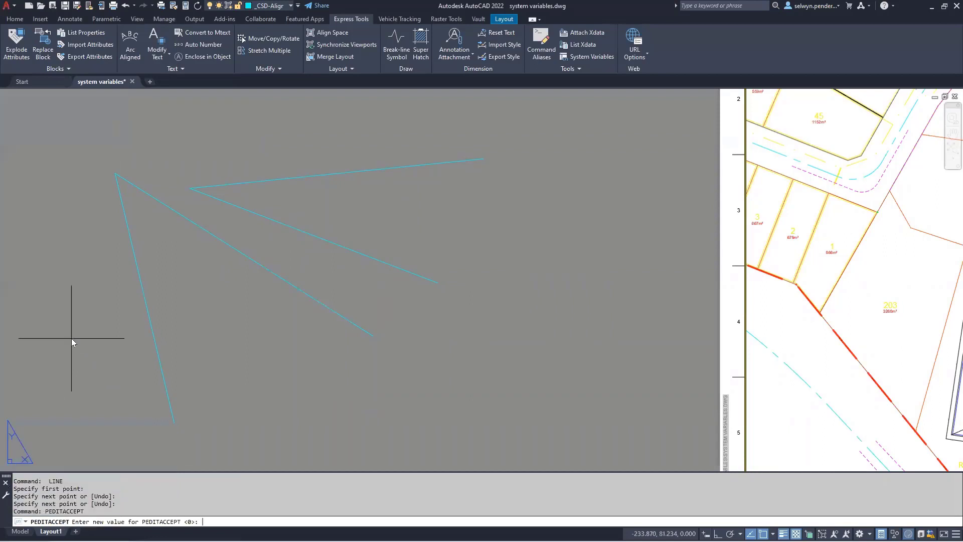
pyautogui.press('Return')
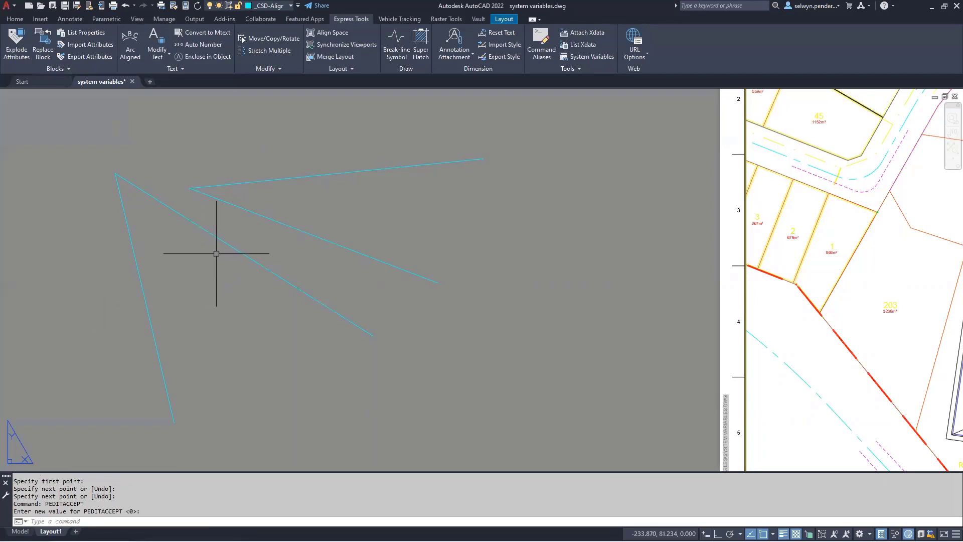
# Run PEDIT on the first diagonal line, accept turning it into a polyline, and exit the command.
pyautogui.write('pedit')
pyautogui.press('Return')
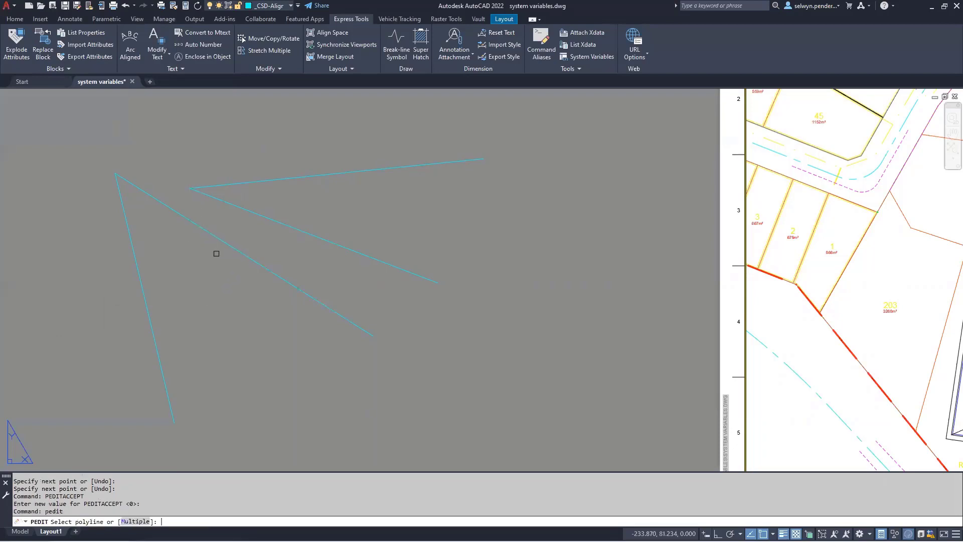
pyautogui.click(236, 250)
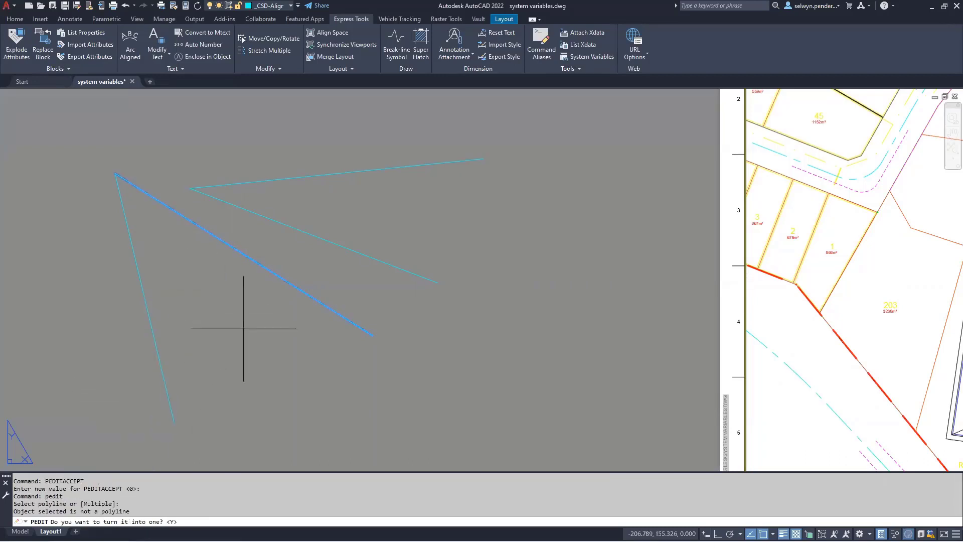
pyautogui.press('Return')
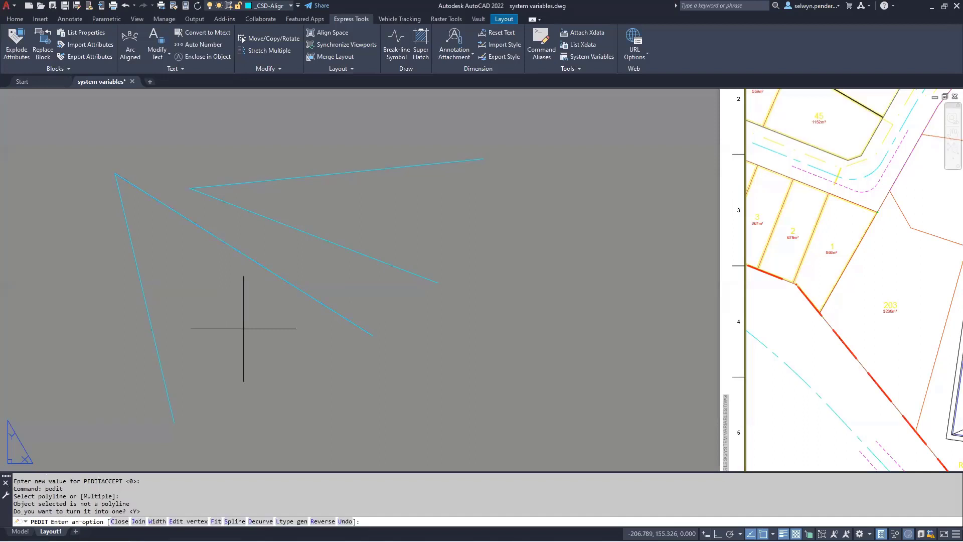
pyautogui.press('Escape')
pyautogui.press('Escape')
pyautogui.press('Escape')
pyautogui.press('Escape')
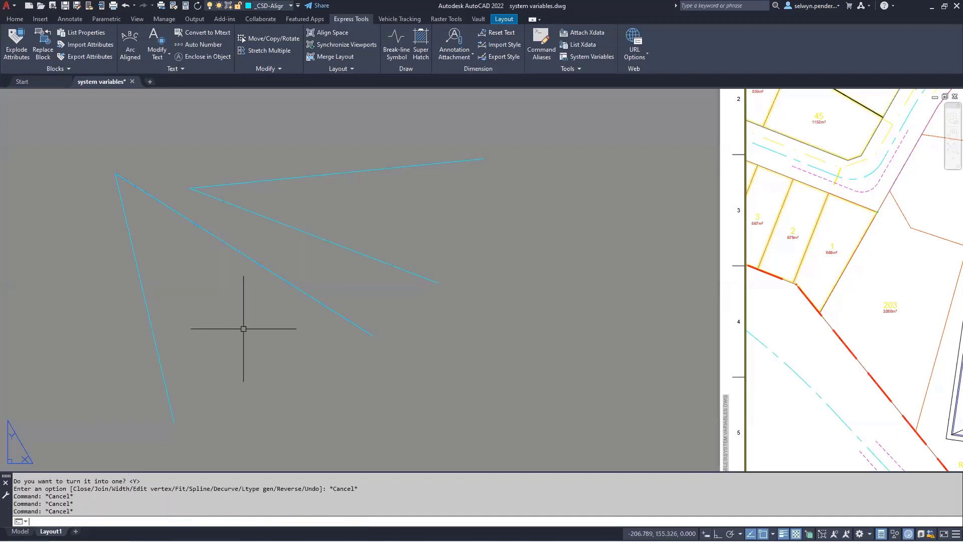
# Set the PEDITACCEPT system variable to 1.
pyautogui.write('peditac')
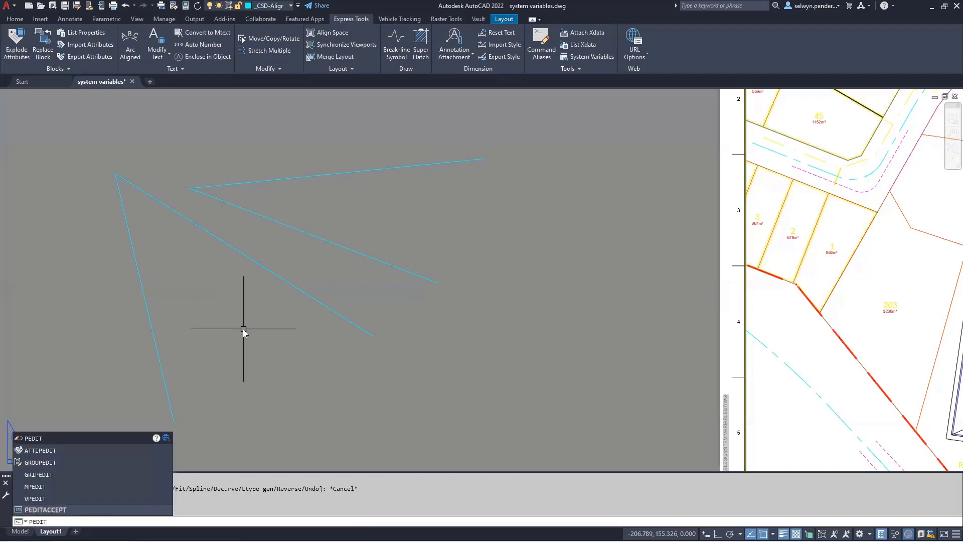
pyautogui.write('cept')
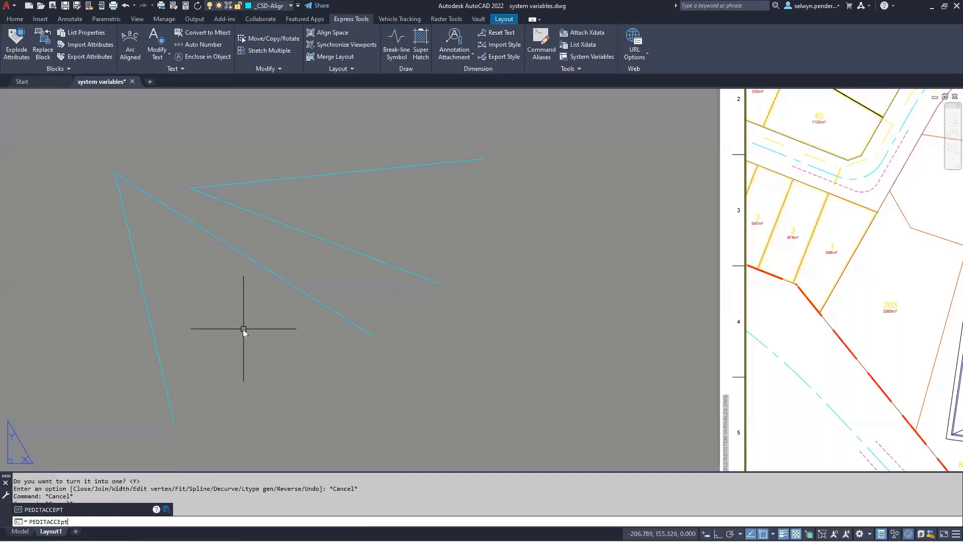
pyautogui.press('Return')
pyautogui.write('1')
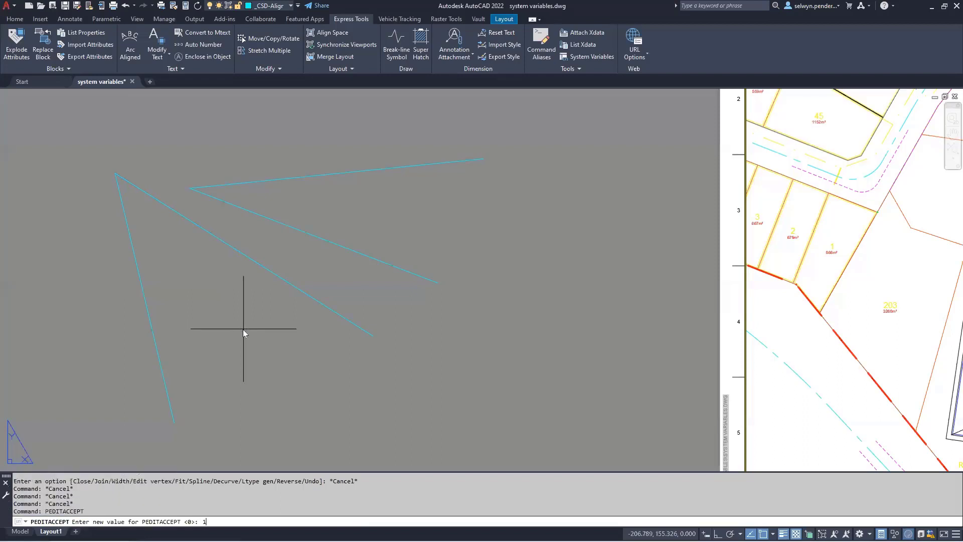
pyautogui.press('Return')
# Convert the uppermost, nearly horizontal line to a polyline with PEDIT and end the command without further options.
pyautogui.write('pedit')
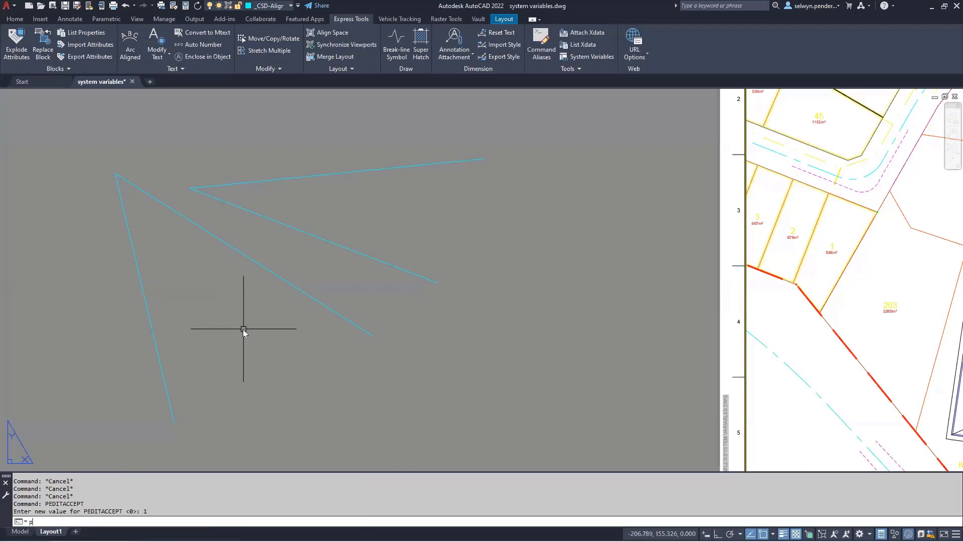
pyautogui.press('Return')
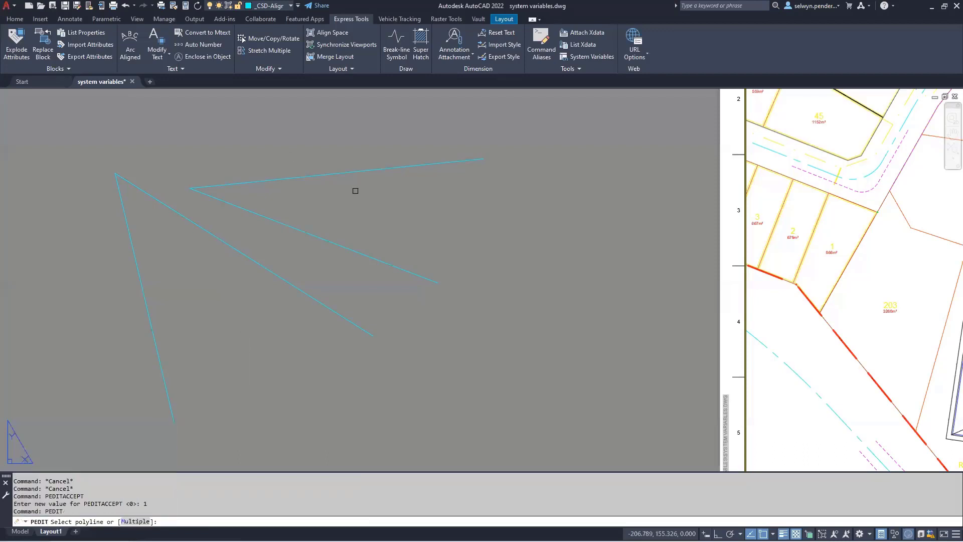
pyautogui.click(353, 170)
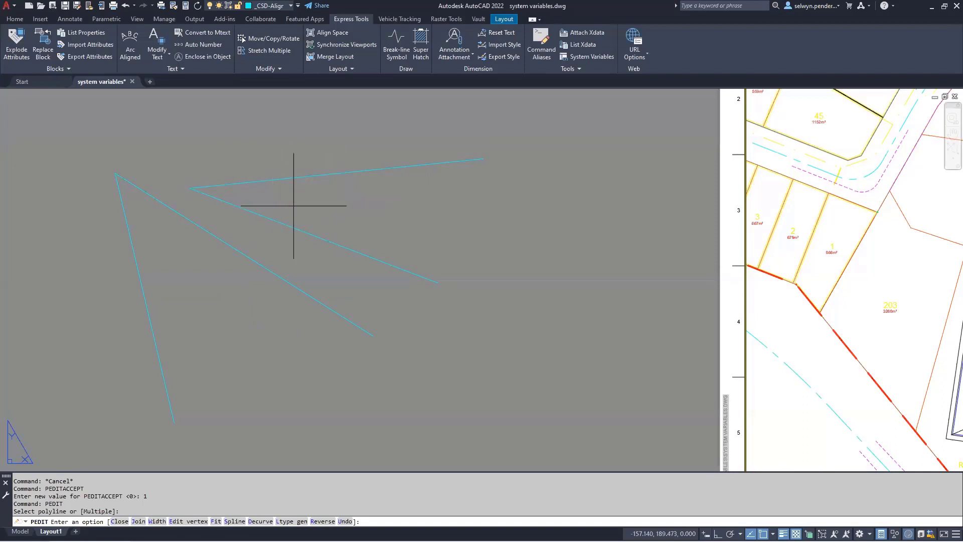
pyautogui.scroll(-3, 291, 204)
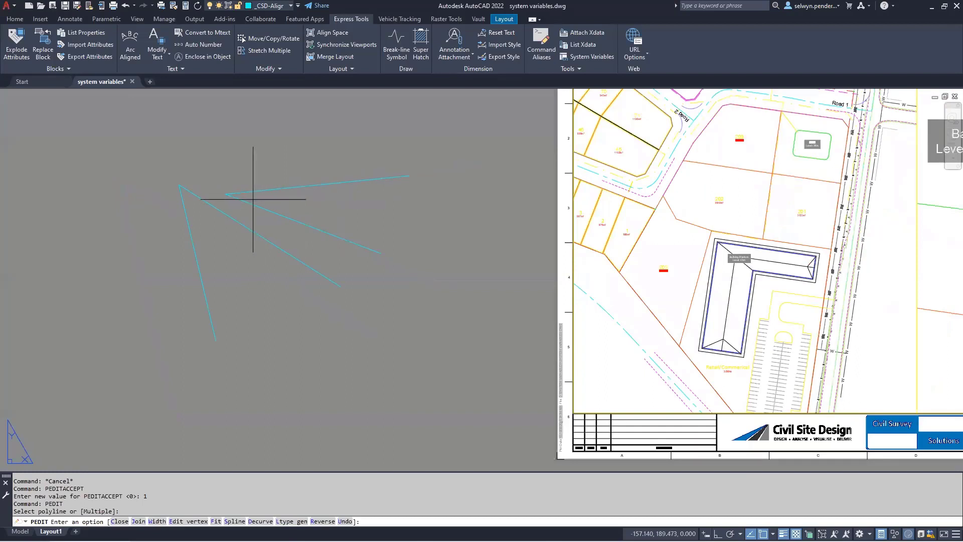
pyautogui.press('Return')
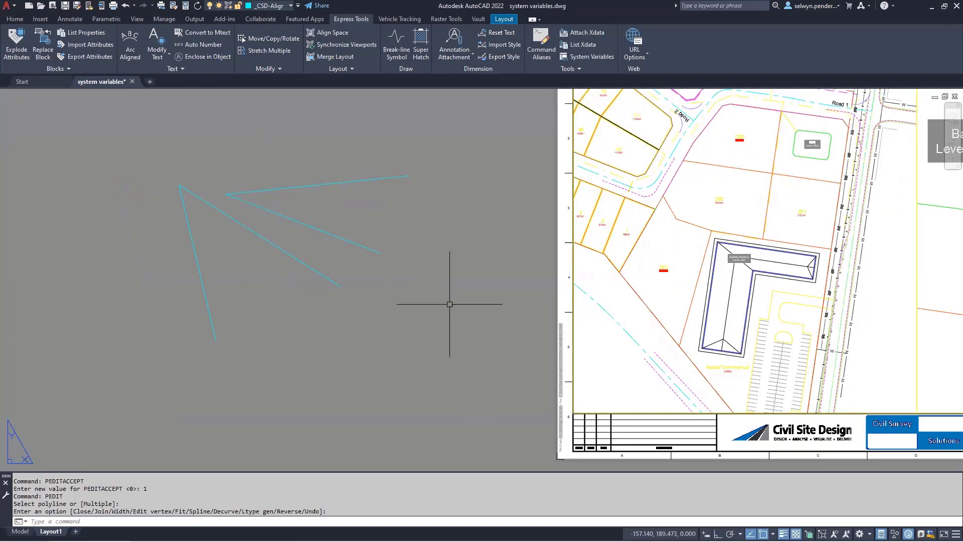
# Open the System Variables editor and look up RTREGENAUTO to read its description.
pyautogui.moveTo(426, 288); pyautogui.dragTo(294, 274, button='middle')
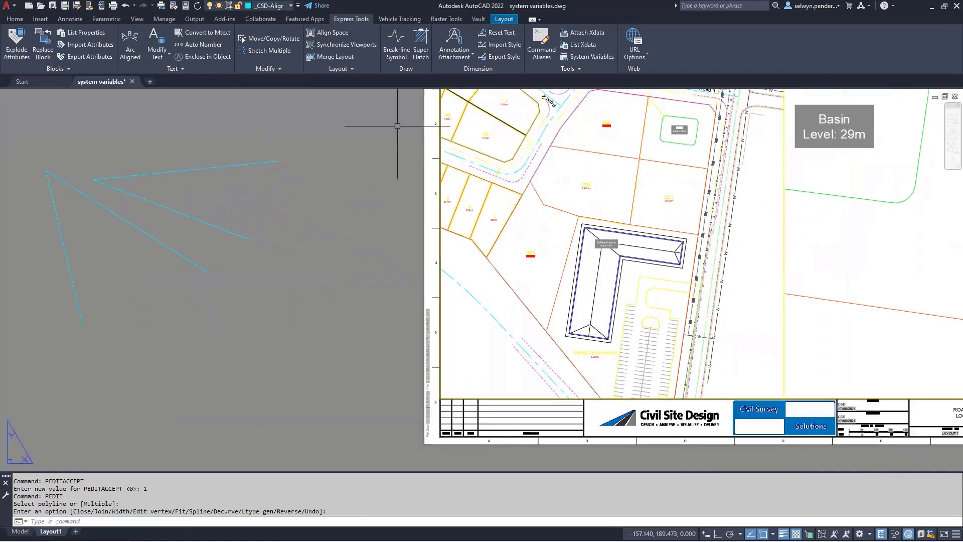
pyautogui.click(590, 57)
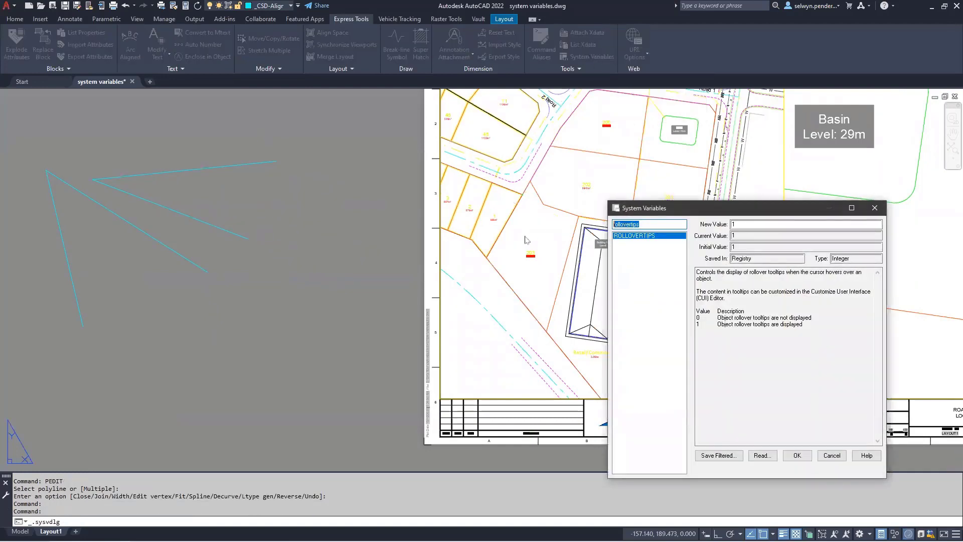
pyautogui.write('r')
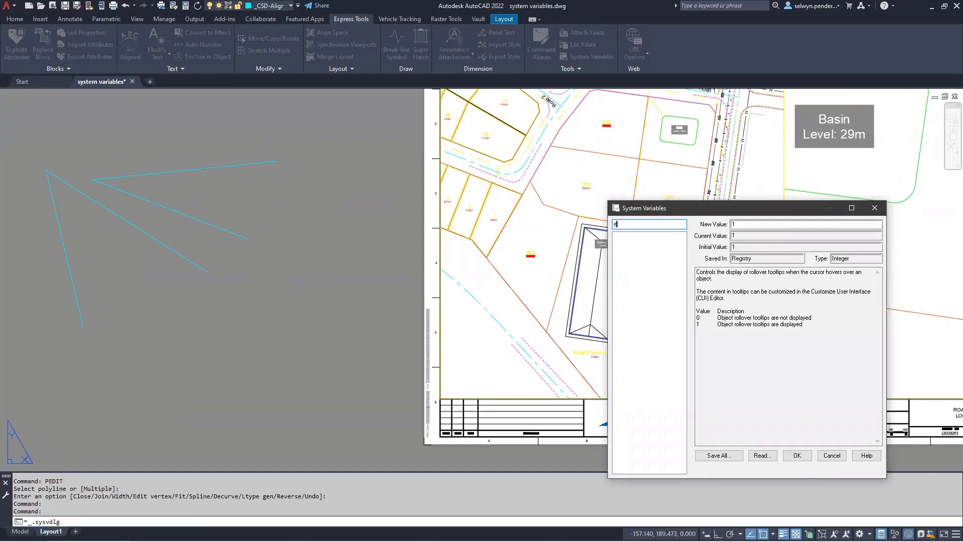
pyautogui.write('tregeenauto')
pyautogui.click(631, 224)
pyautogui.press('BackSpace')
pyautogui.click(634, 236)
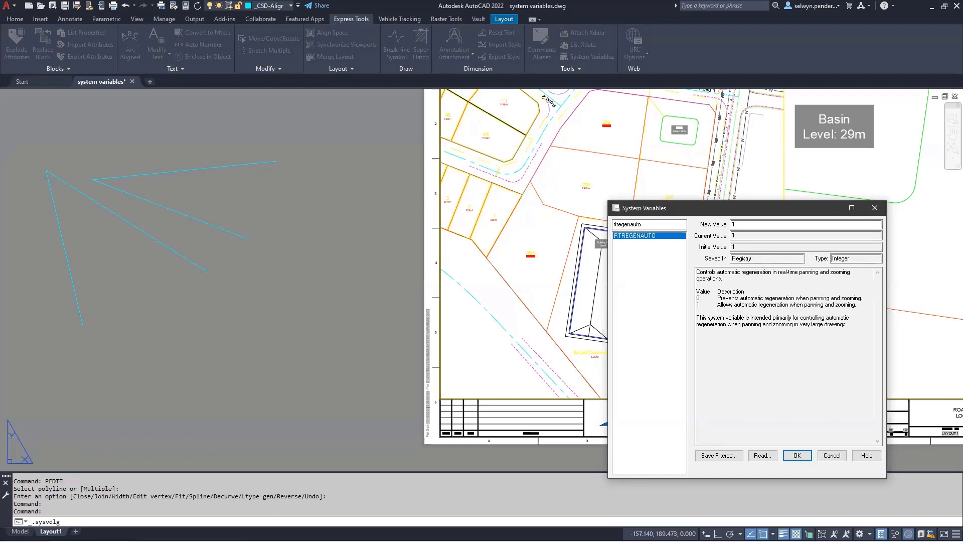
# Look up LAYOUTREGENCTL and examine the description of value 2 and where the variable is saved.
pyautogui.doubleClick(647, 224)
pyautogui.write('layo')
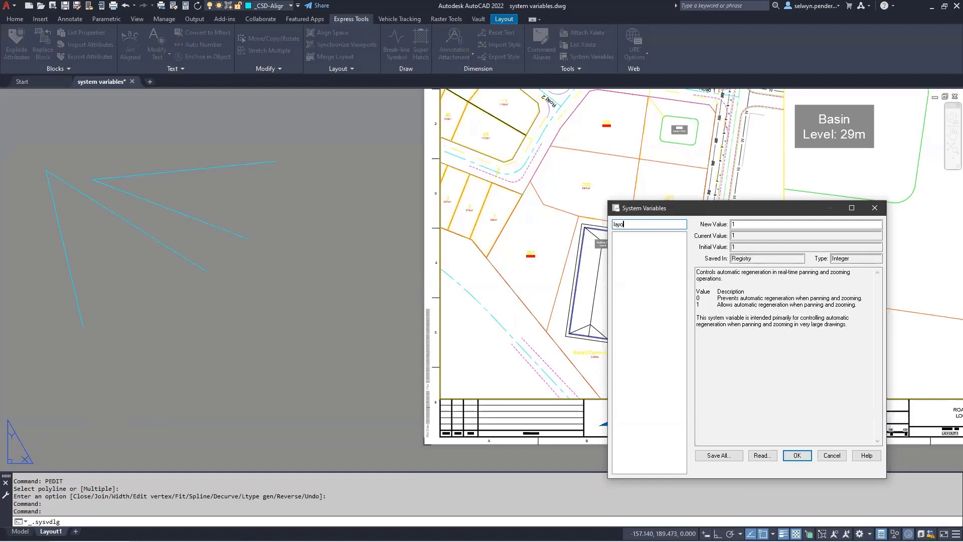
pyautogui.write('utregenctl')
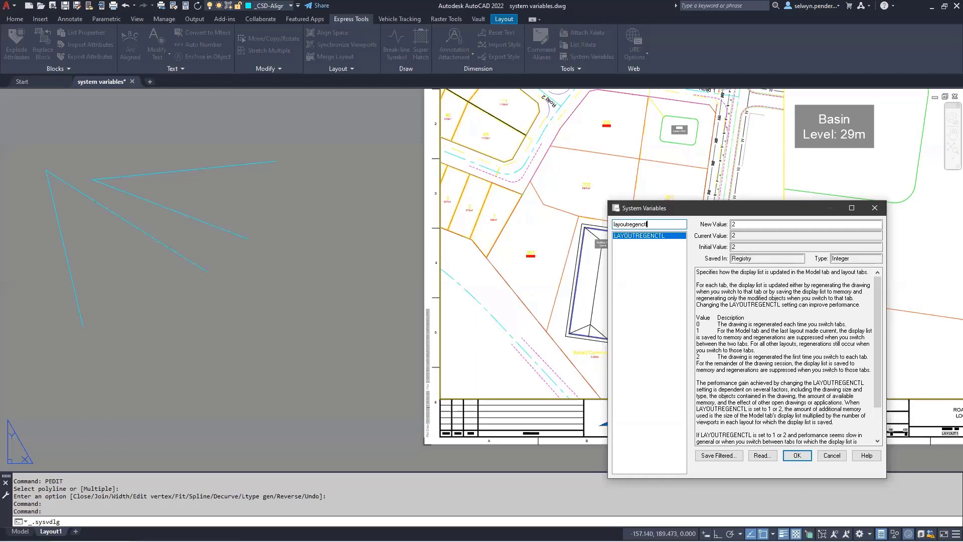
pyautogui.click(707, 356)
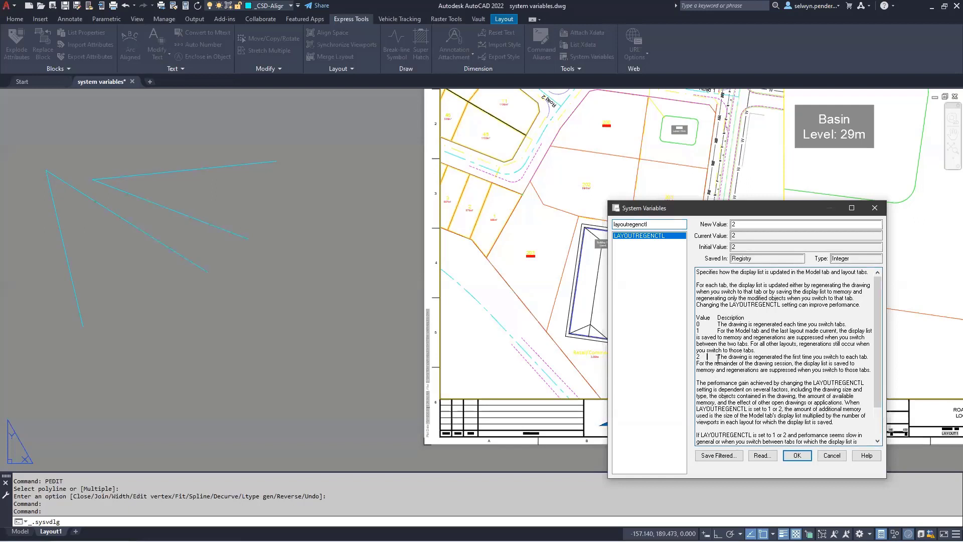
pyautogui.moveTo(747, 357); pyautogui.dragTo(845, 356)
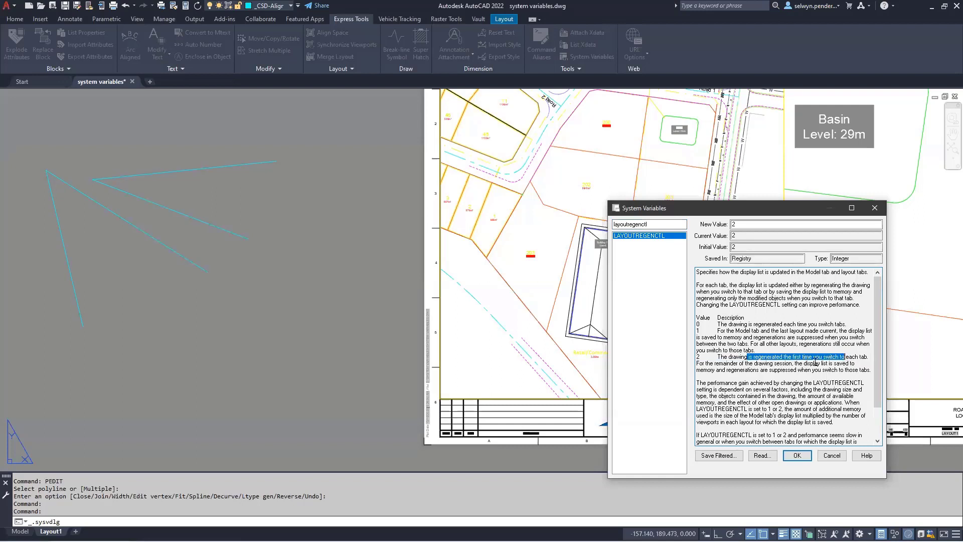
pyautogui.doubleClick(746, 370)
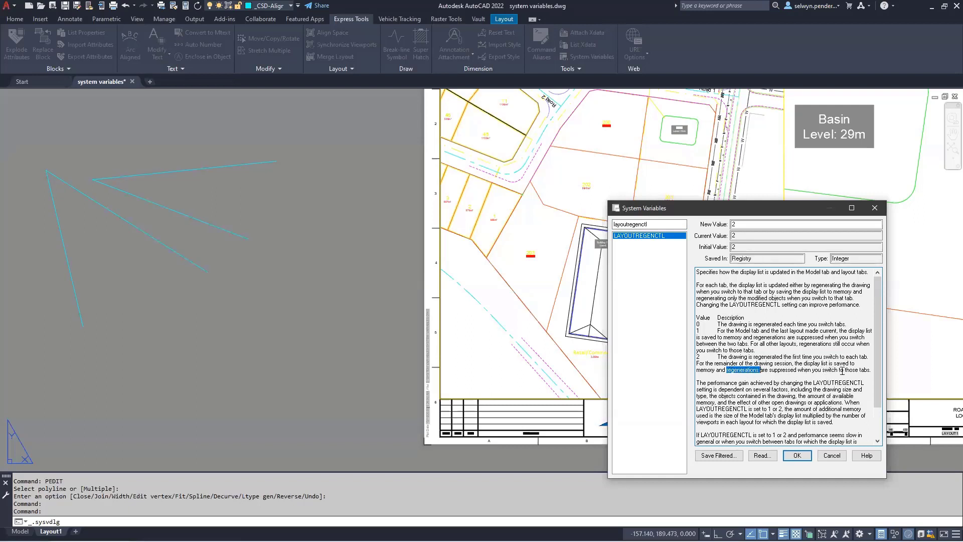
pyautogui.click(182, 405)
pyautogui.doubleClick(761, 259)
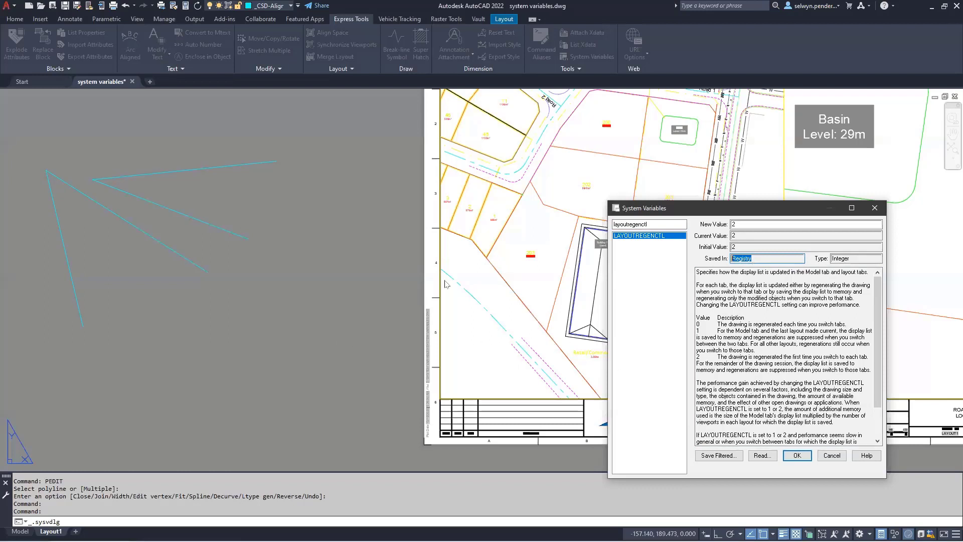
# Look up SELECTIONPREVIEW and examine the descriptions of its values 0, 1 and 2.
pyautogui.doubleClick(660, 225)
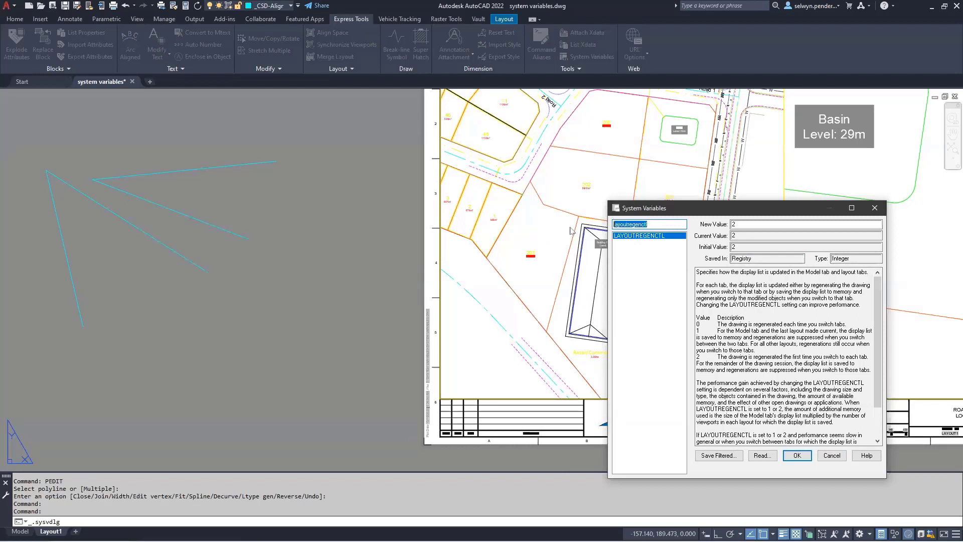
pyautogui.write('select')
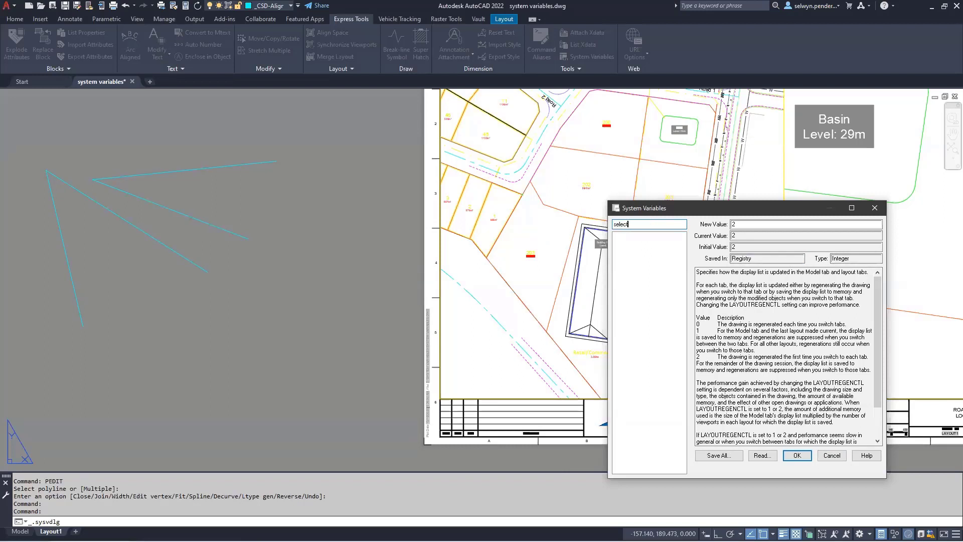
pyautogui.write('ionpreview')
pyautogui.click(708, 316)
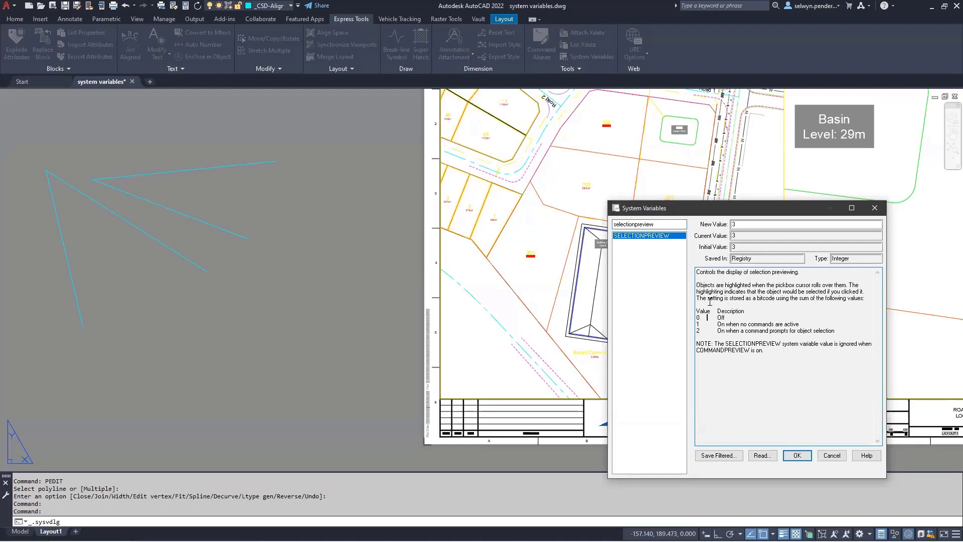
pyautogui.moveTo(707, 317); pyautogui.dragTo(748, 316)
pyautogui.moveTo(717, 324)
pyautogui.mouseDown()
pyautogui.moveTo(836, 320)
pyautogui.moveTo(778, 330)
pyautogui.moveTo(696, 324)
pyautogui.moveTo(715, 324)
pyautogui.mouseUp()
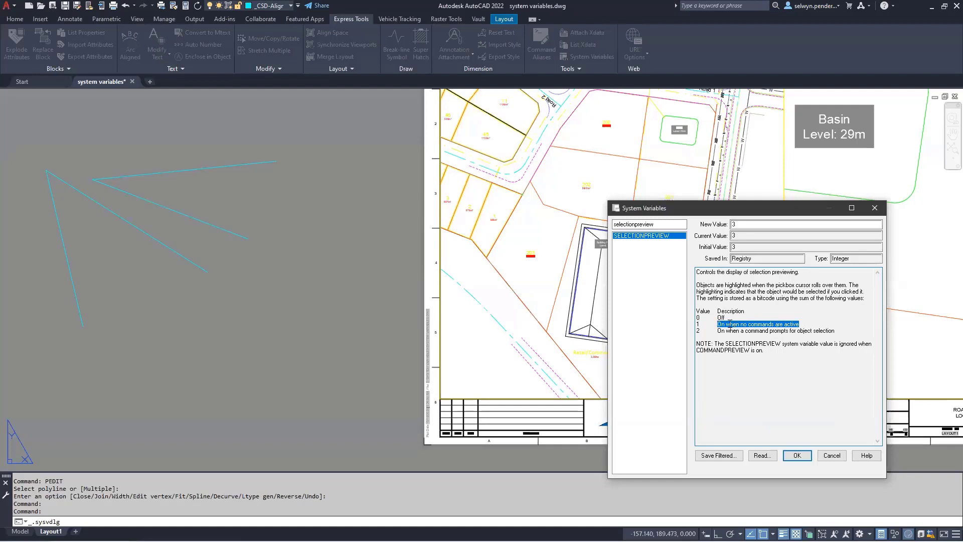
pyautogui.moveTo(730, 324); pyautogui.dragTo(797, 324)
pyautogui.moveTo(696, 330); pyautogui.dragTo(847, 335)
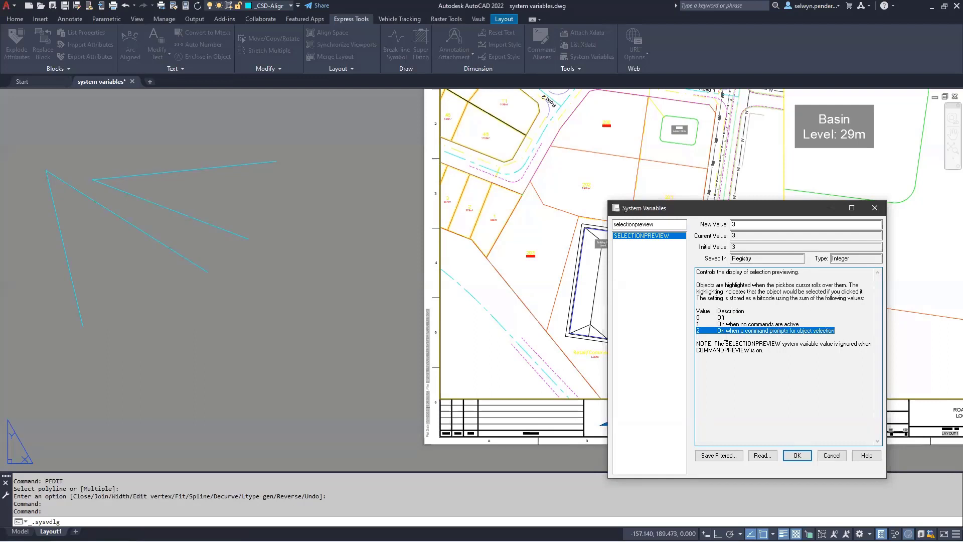
pyautogui.click(706, 335)
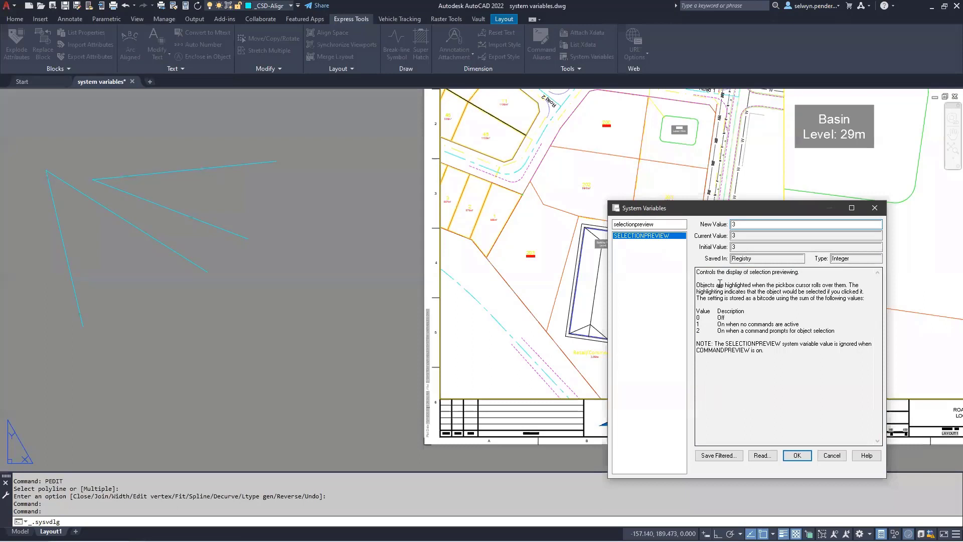
# Reread how SELECTIONPREVIEW highlights objects and how its bitcode values are summed.
pyautogui.moveTo(725, 285); pyautogui.dragTo(854, 300)
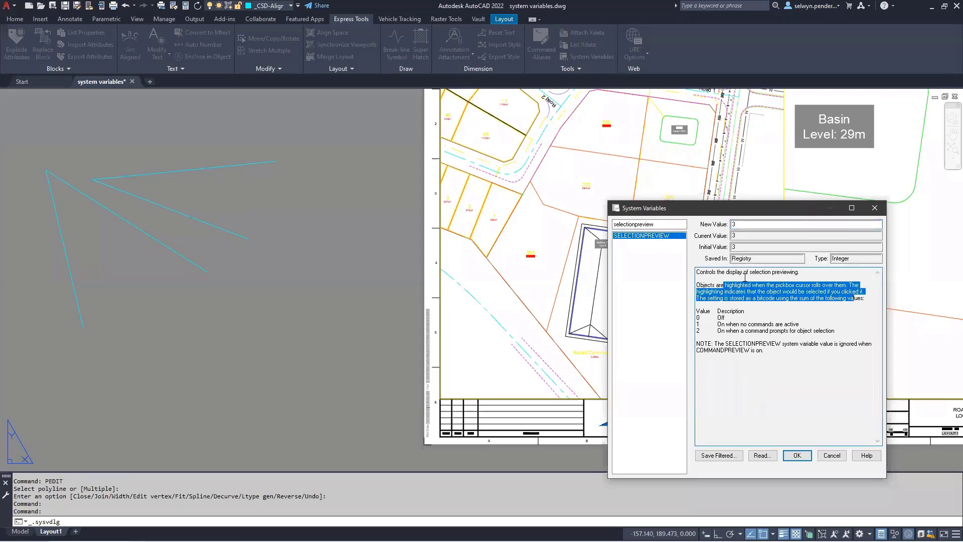
pyautogui.click(708, 301)
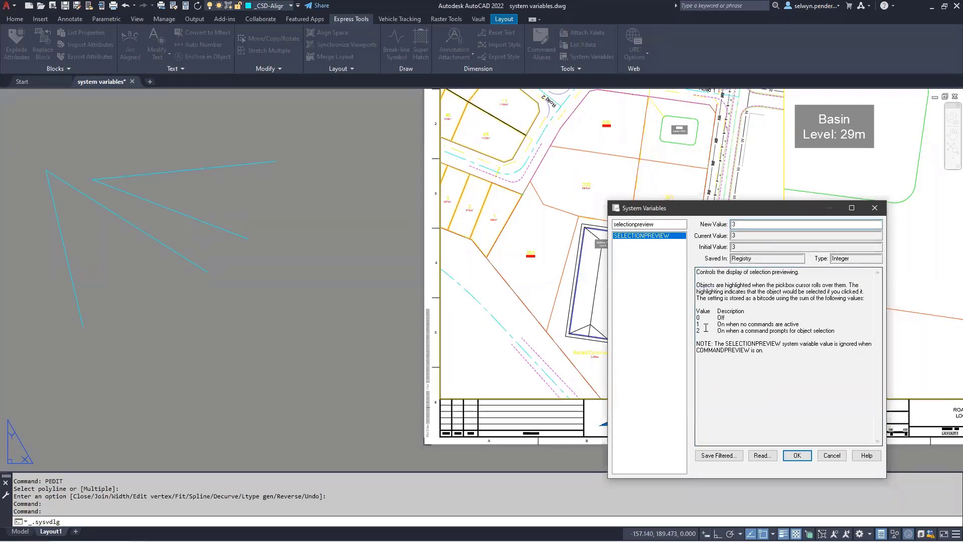
pyautogui.moveTo(700, 324); pyautogui.dragTo(819, 321)
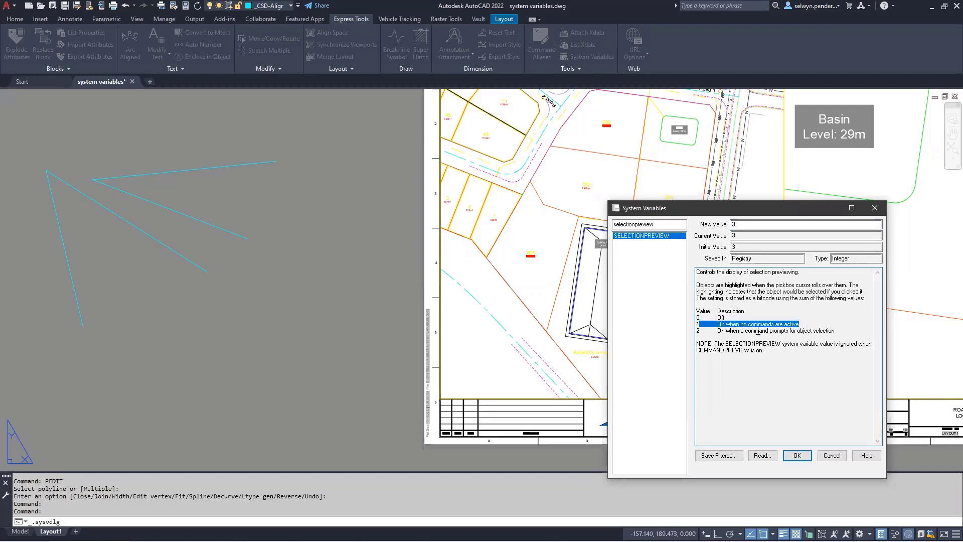
pyautogui.moveTo(718, 331); pyautogui.dragTo(860, 334)
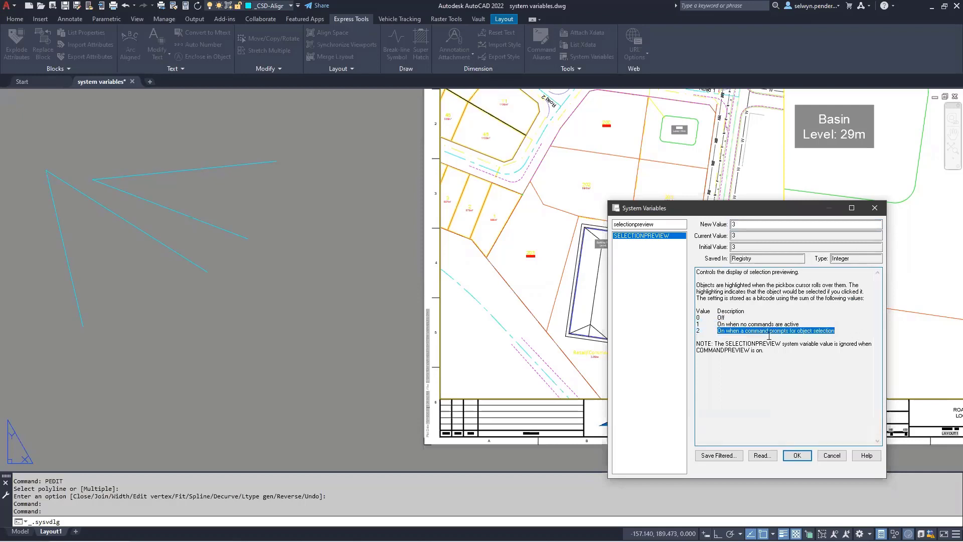
pyautogui.moveTo(714, 318); pyautogui.dragTo(845, 331)
# Look up 3DTECHPREVIEW, reopen the system variables editor, and review the variable's settings.
pyautogui.doubleClick(660, 224)
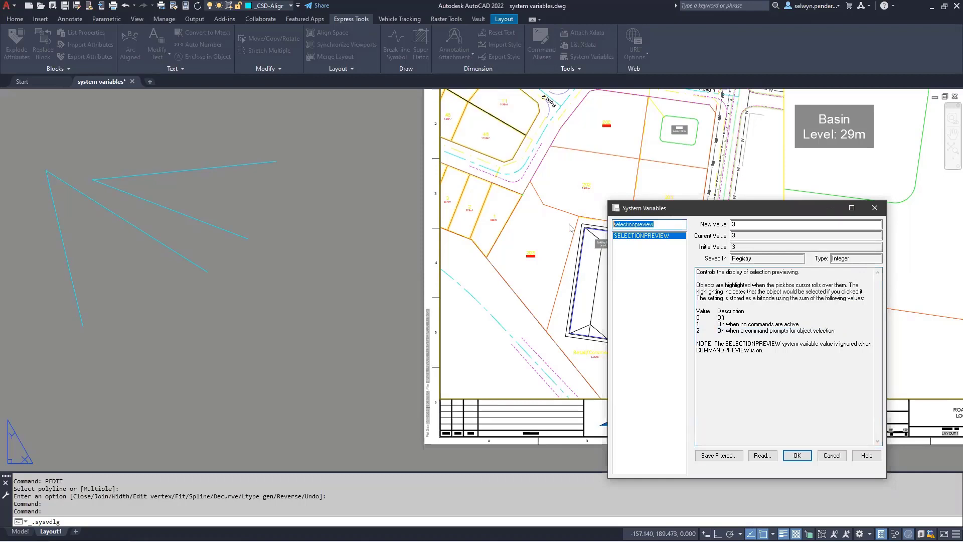
pyautogui.write('3d')
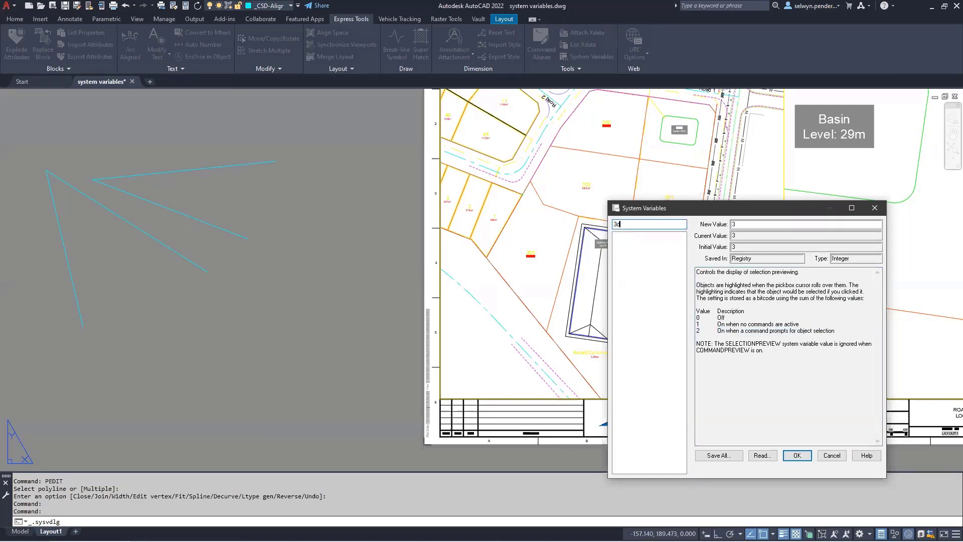
pyautogui.write('techpreview')
pyautogui.press('Return')
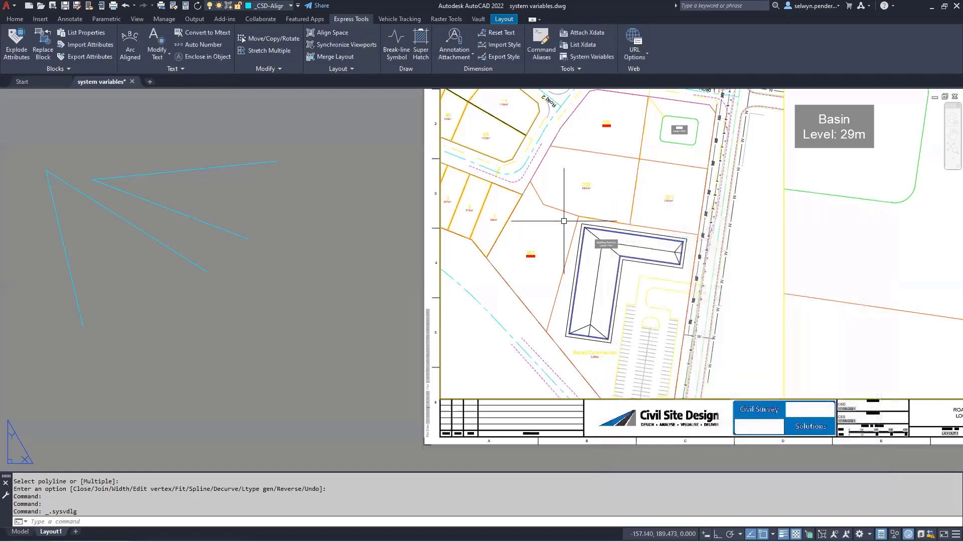
pyautogui.press('Return')
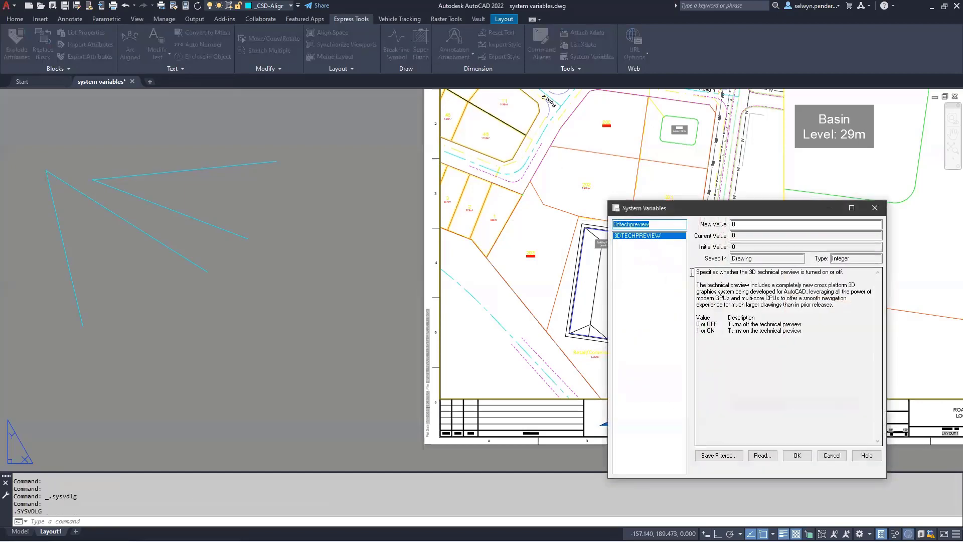
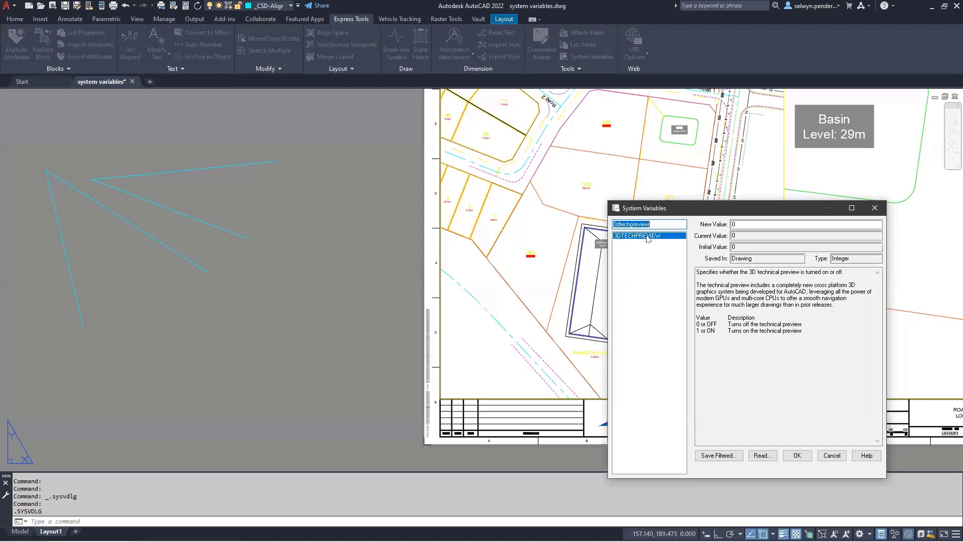
pyautogui.moveTo(662, 224); pyautogui.dragTo(605, 226)
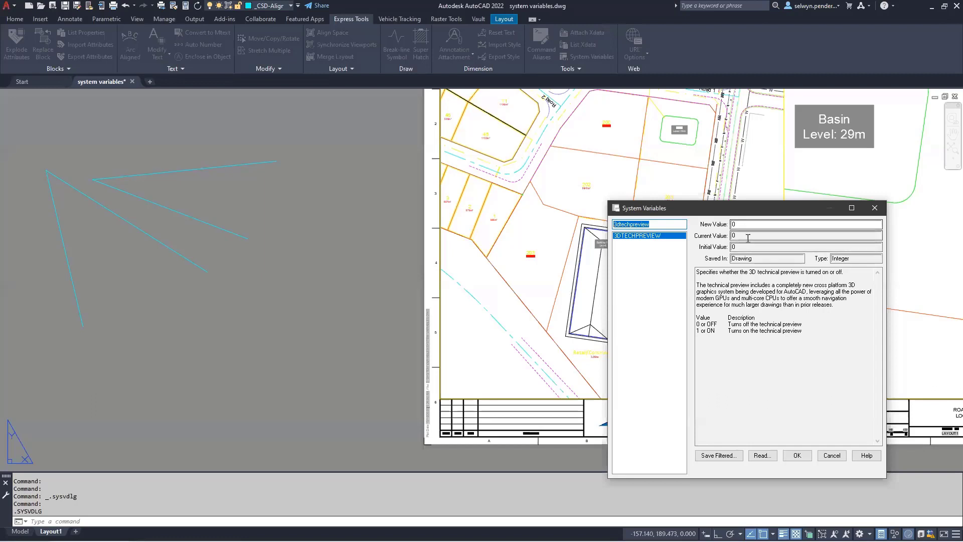
pyautogui.click(738, 225)
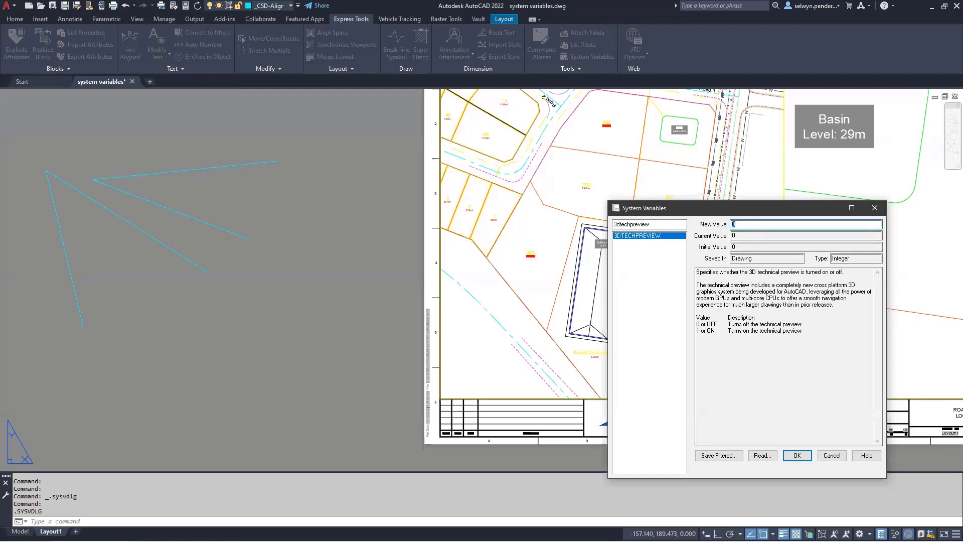
# Look up ISAVEPERCENT and enter 0 as its new value.
pyautogui.doubleClick(654, 223)
pyautogui.press('BackSpace')
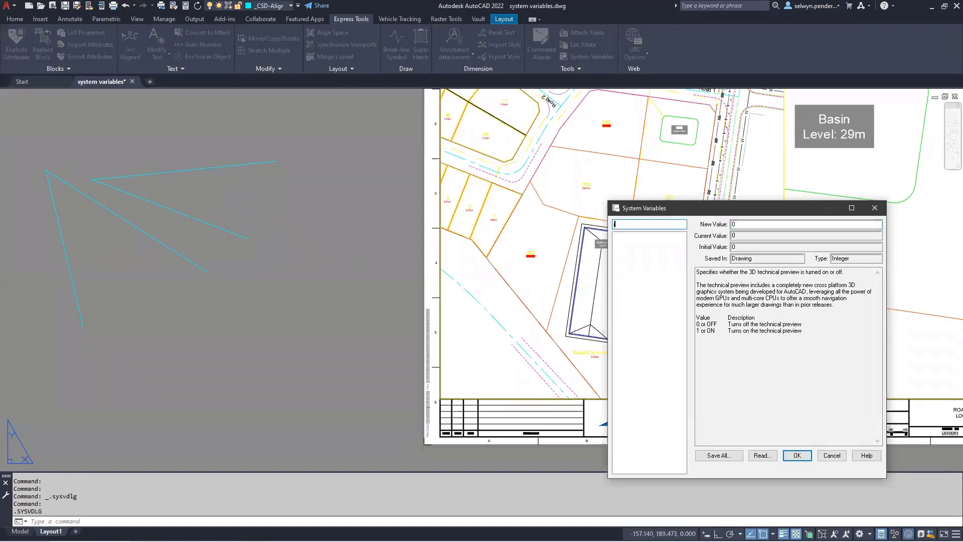
pyautogui.write('isavepercent')
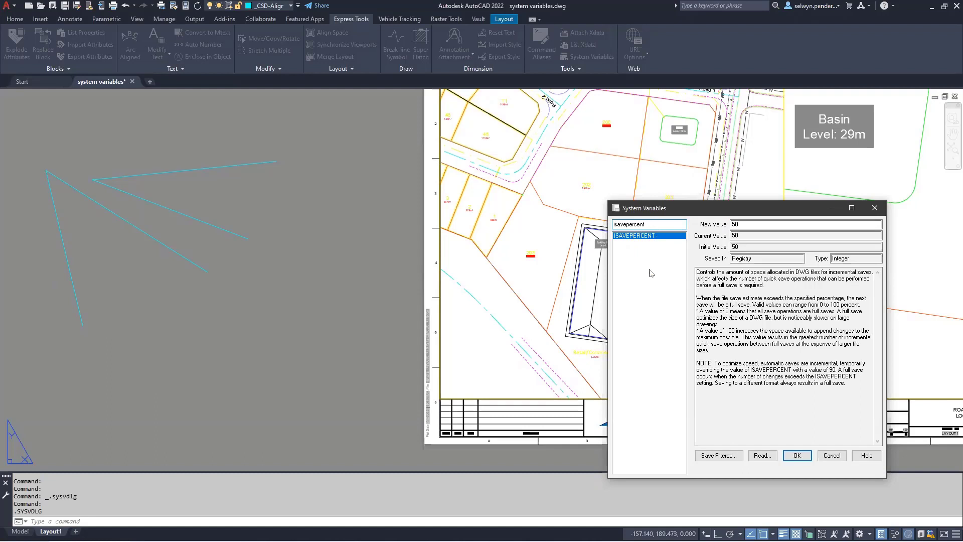
pyautogui.moveTo(766, 224); pyautogui.dragTo(723, 225)
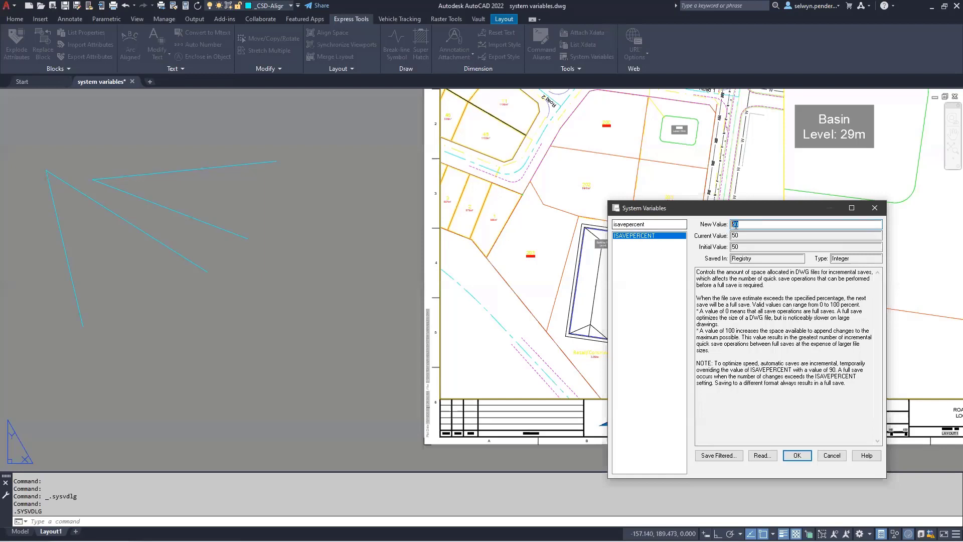
pyautogui.write('0')
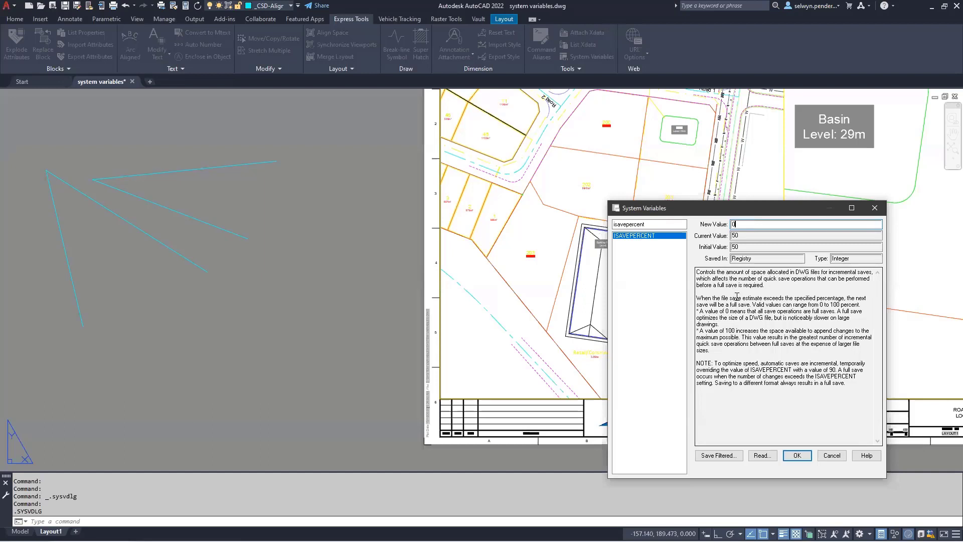
pyautogui.write('4')
pyautogui.press('BackSpace')
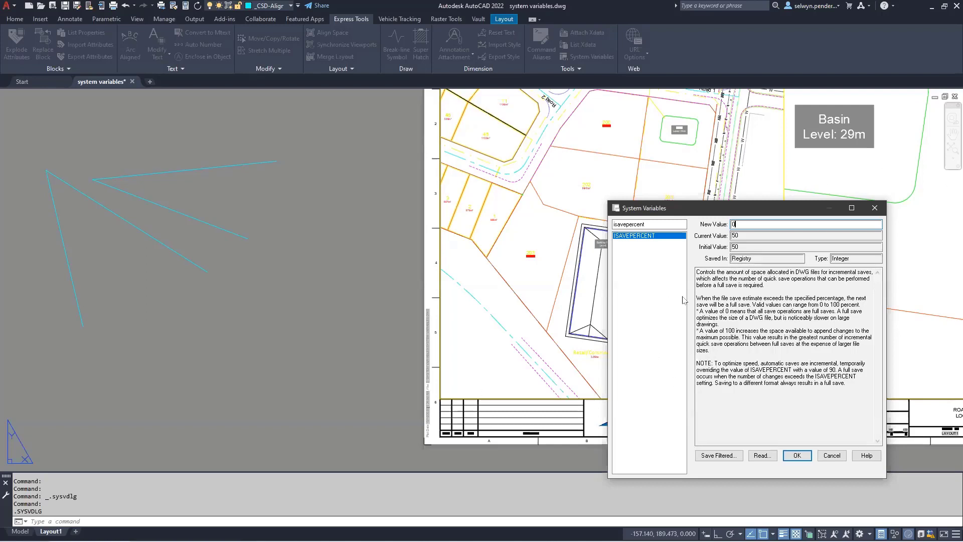
# Look up BGCOREPUBLISH and examine the description of its multiple-core publishing option, value 1.
pyautogui.click(650, 223)
pyautogui.doubleClick(650, 223)
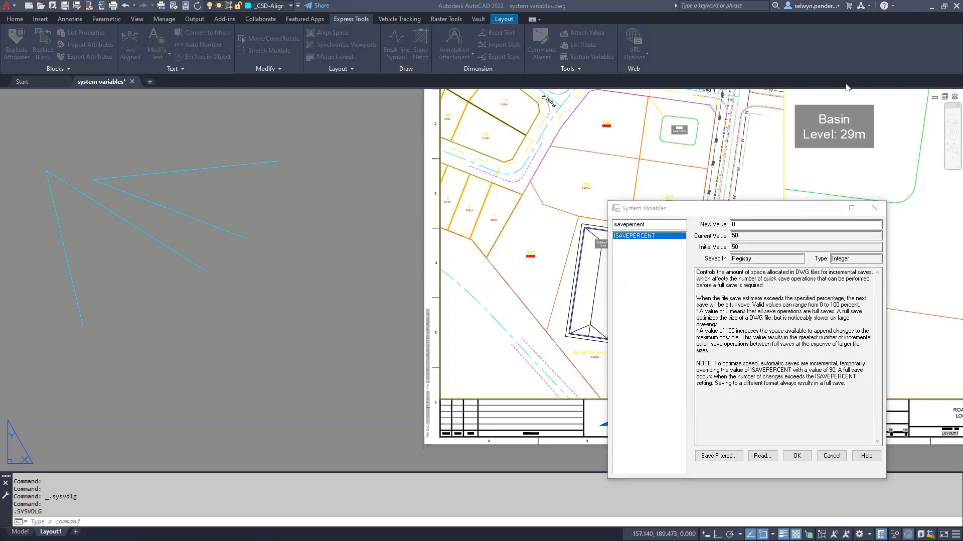
pyautogui.moveTo(656, 228); pyautogui.dragTo(572, 227)
pyautogui.write('BGCOREPUBLISH')
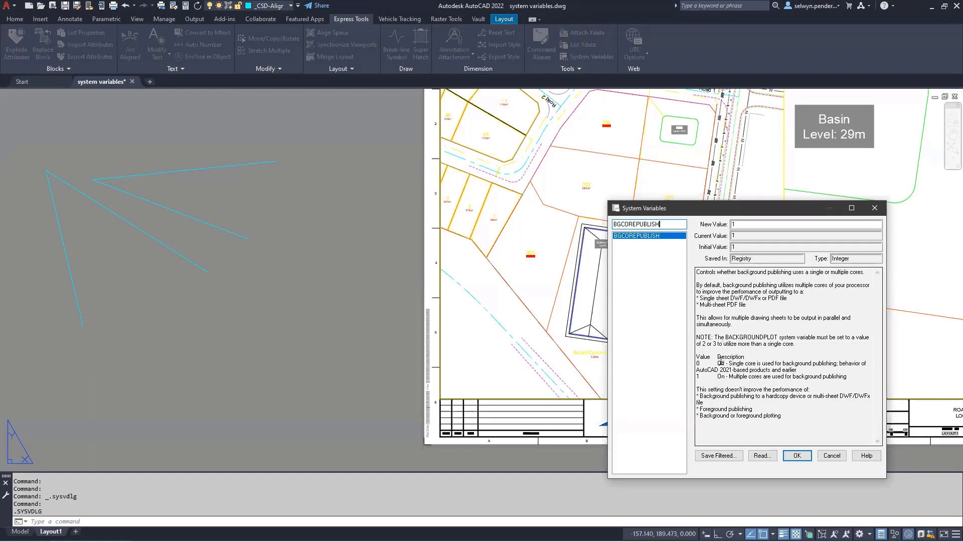
pyautogui.moveTo(721, 376); pyautogui.dragTo(847, 376)
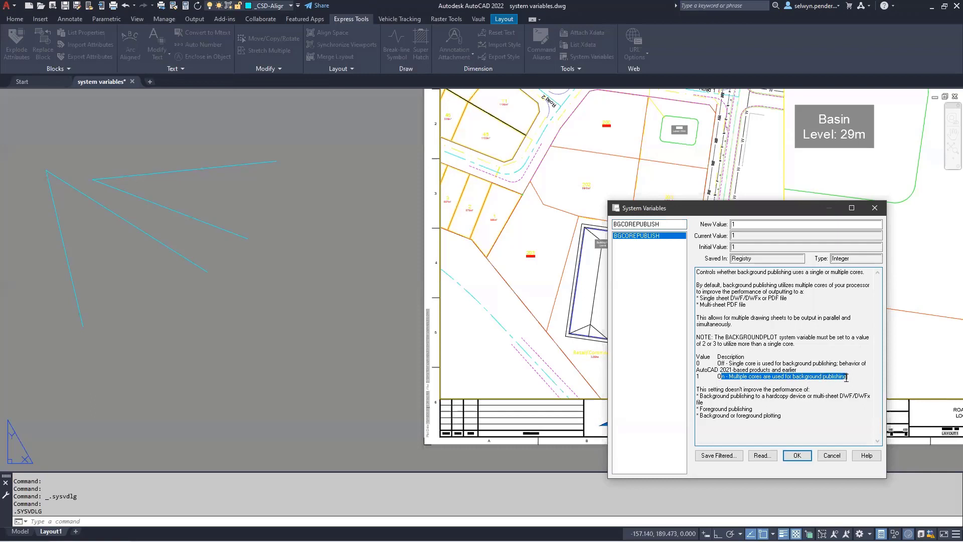
# Look up BACKGROUNDPLOT and examine the plot and publish behaviour listed for its values 2 and 3.
pyautogui.click(703, 370)
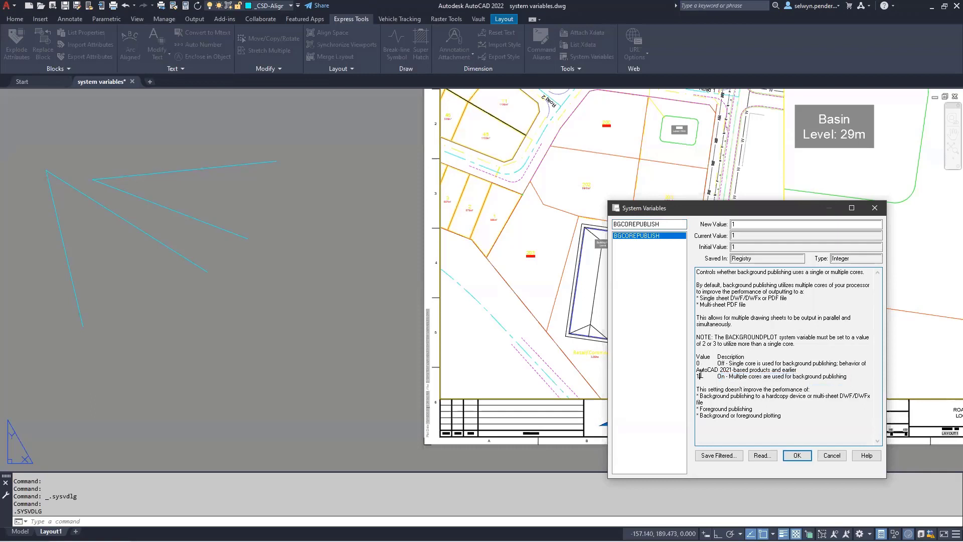
pyautogui.click(747, 223)
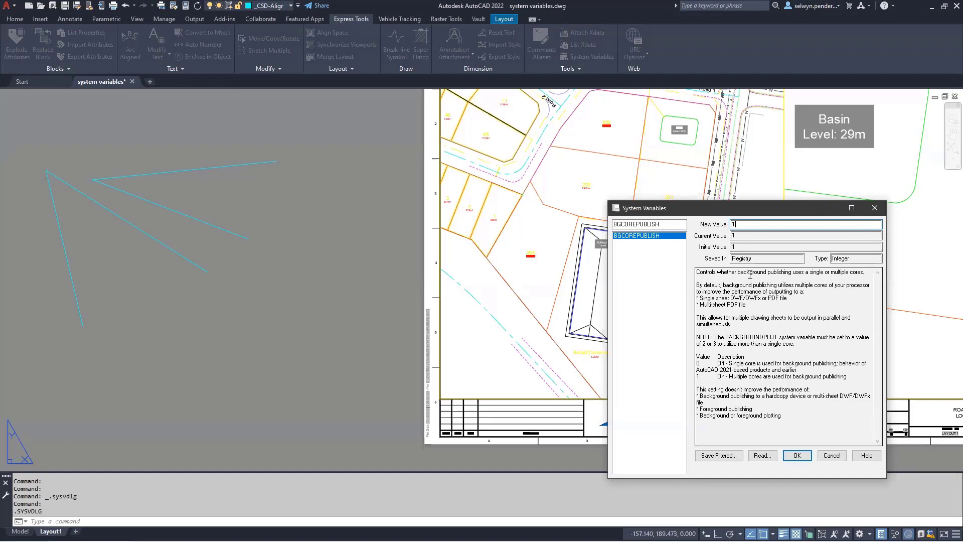
pyautogui.moveTo(659, 224); pyautogui.dragTo(592, 228)
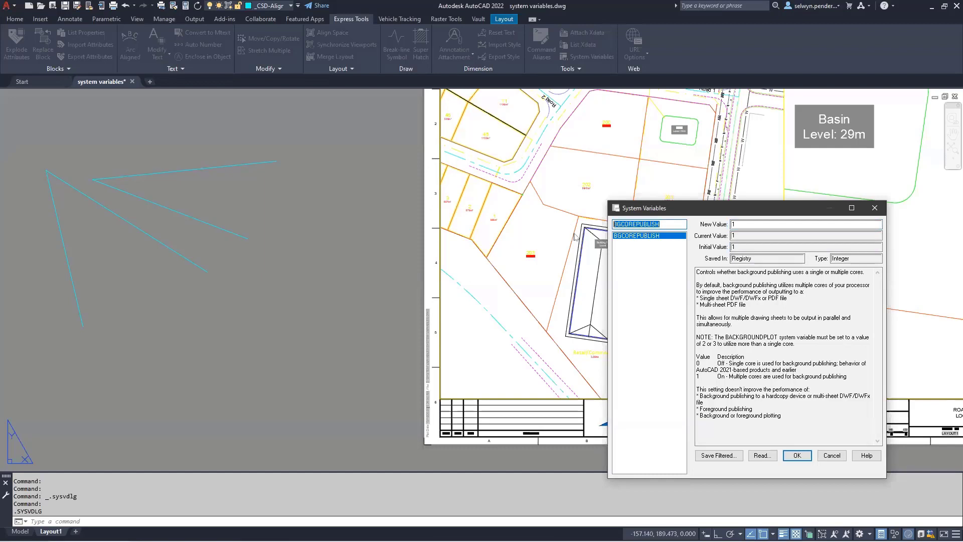
pyautogui.write('back')
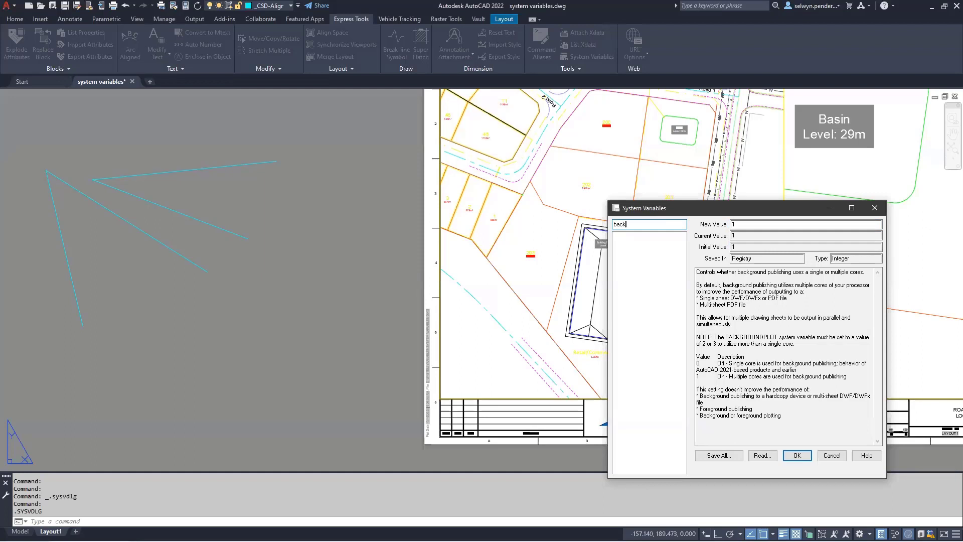
pyautogui.write('groundplot')
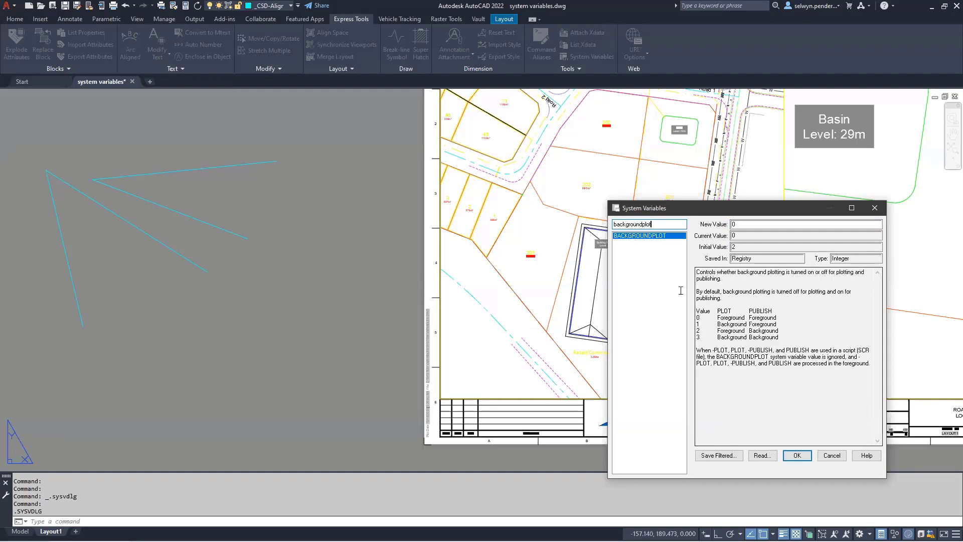
pyautogui.click(705, 275)
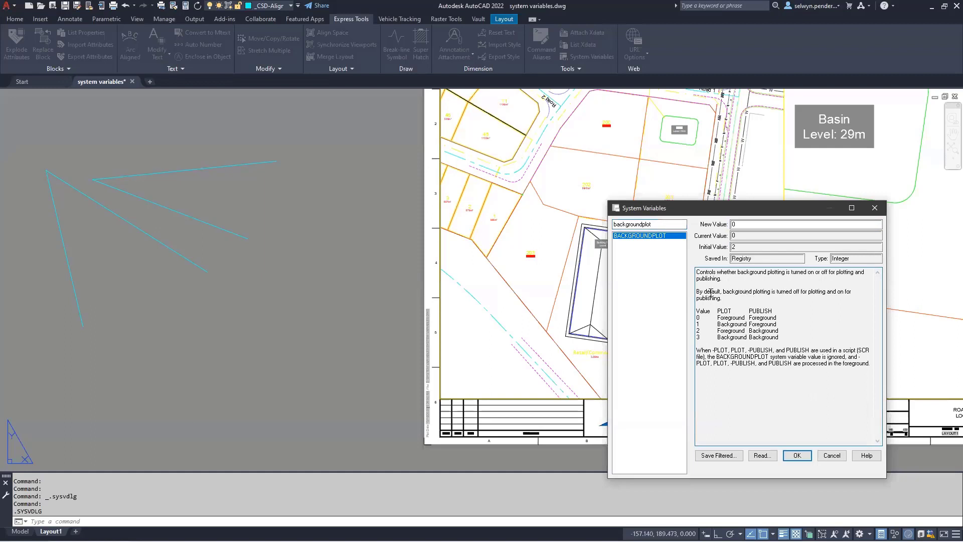
pyautogui.click(702, 332)
pyautogui.moveTo(715, 330); pyautogui.dragTo(802, 332)
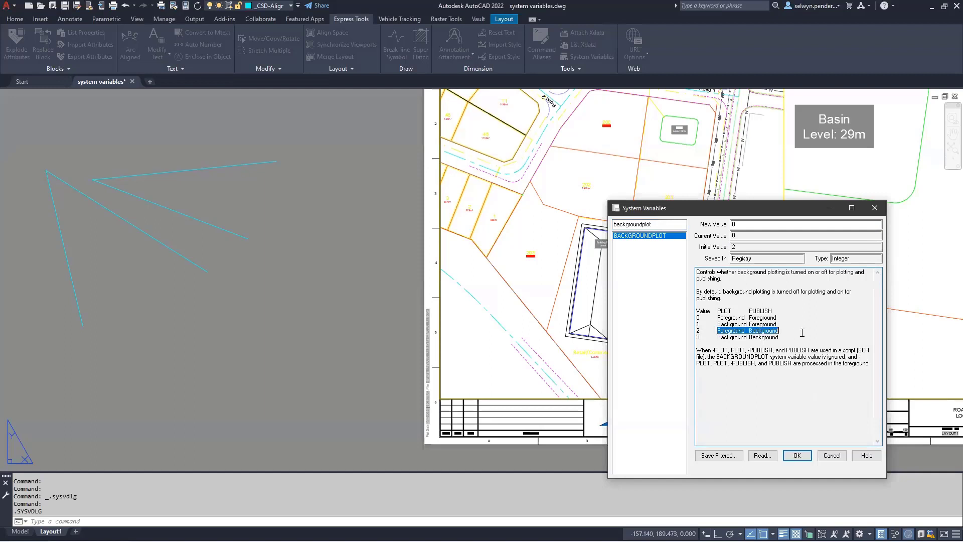
pyautogui.click(758, 332)
pyautogui.moveTo(752, 329); pyautogui.dragTo(753, 341)
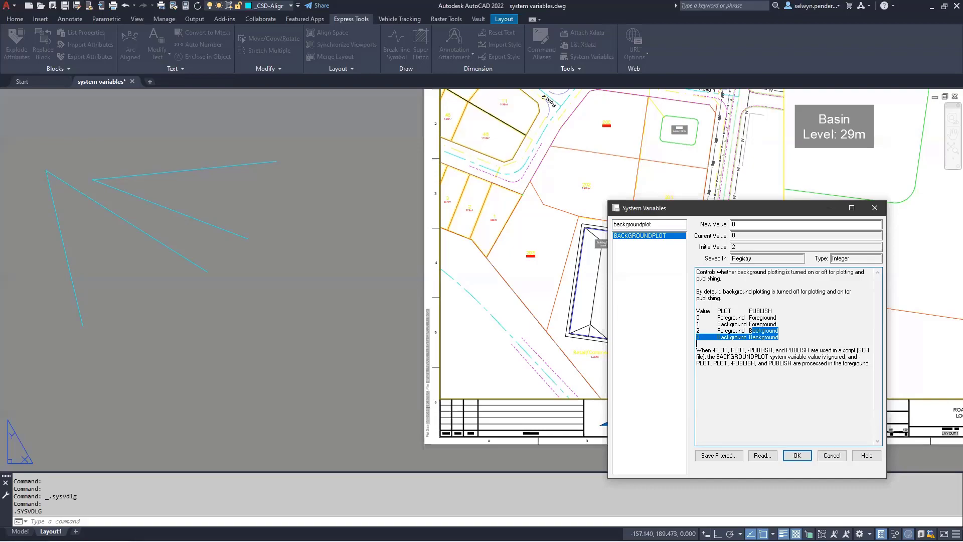
# Switch to the PowerPoint slide show to review the system variable categories, return to AutoCAD, and close the system variables editor.
pyautogui.press('super+Tab')
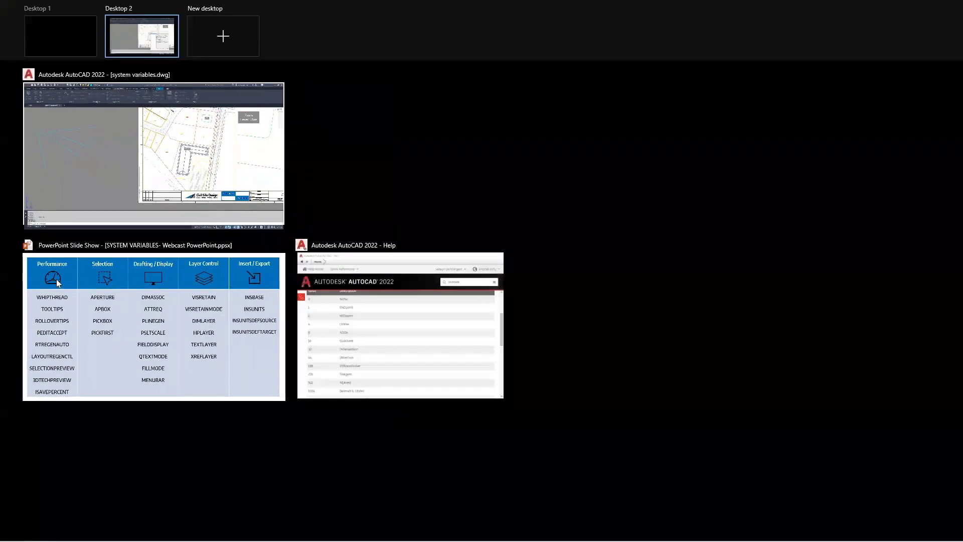
pyautogui.click(113, 310)
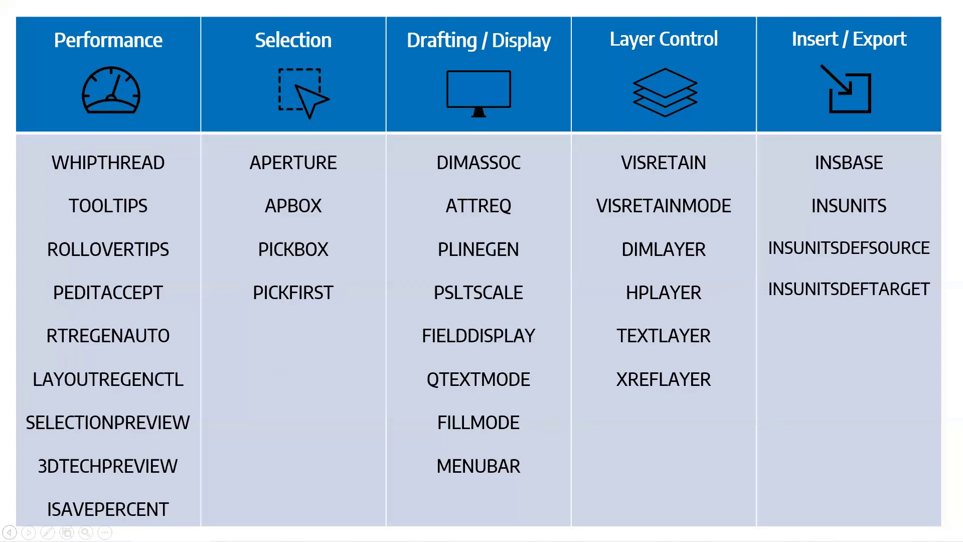
pyautogui.moveTo(90, 531)
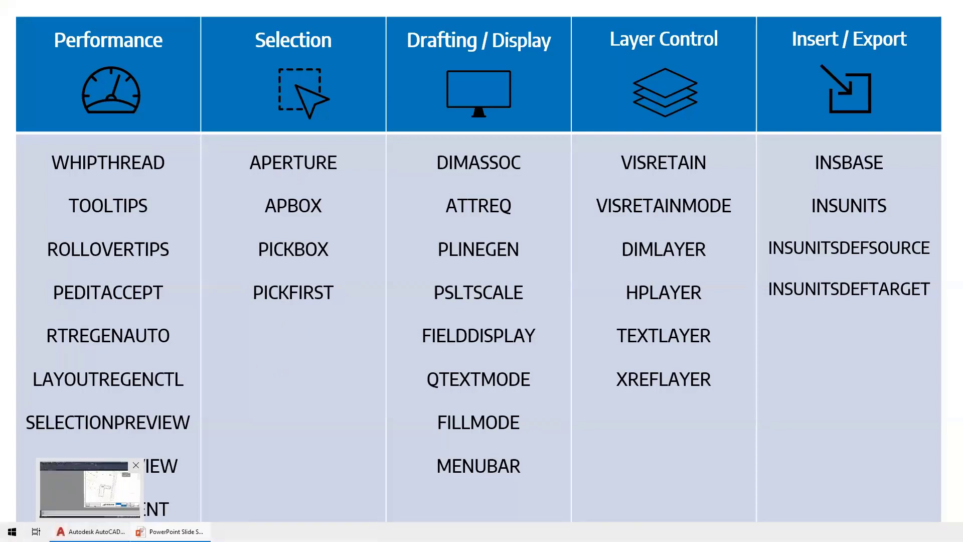
pyautogui.click(87, 485)
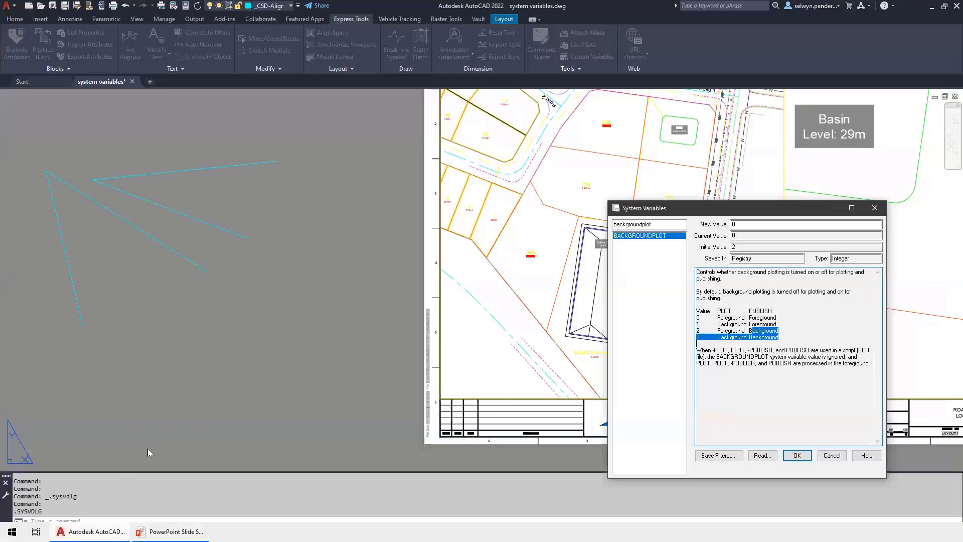
pyautogui.click(873, 209)
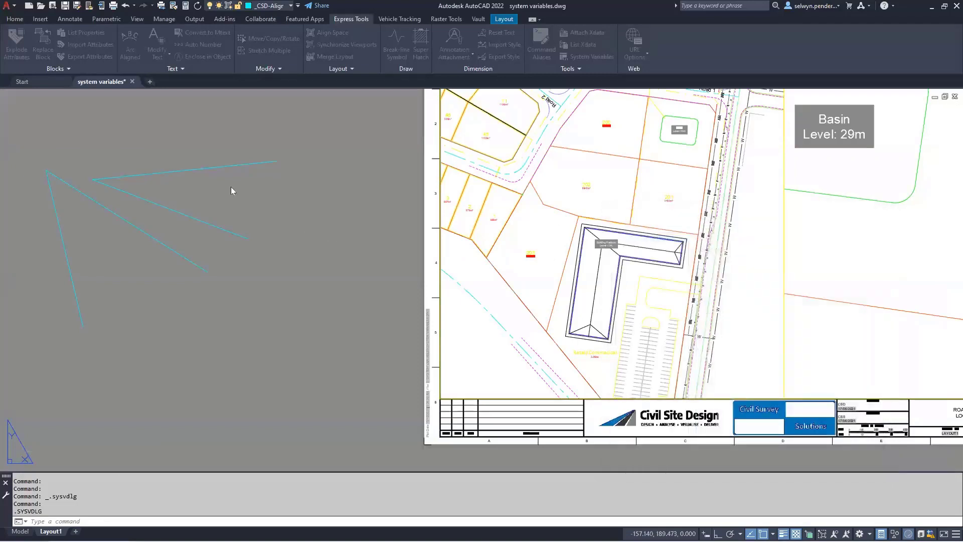
# Start a test line above the cyan lines, check object snapping near an existing line's endpoint, and end the command without drawing it.
pyautogui.click(206, 189)
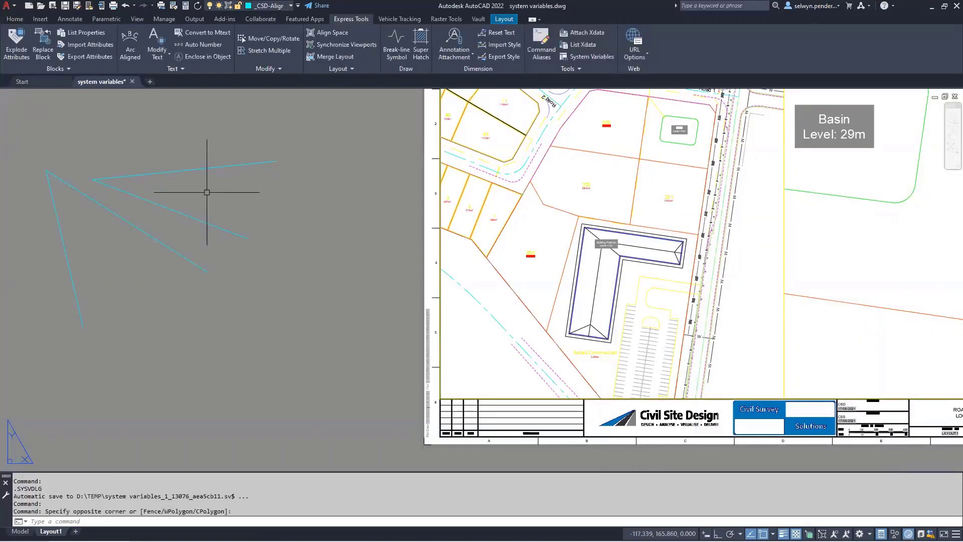
pyautogui.moveTo(213, 195); pyautogui.dragTo(408, 278, button='middle')
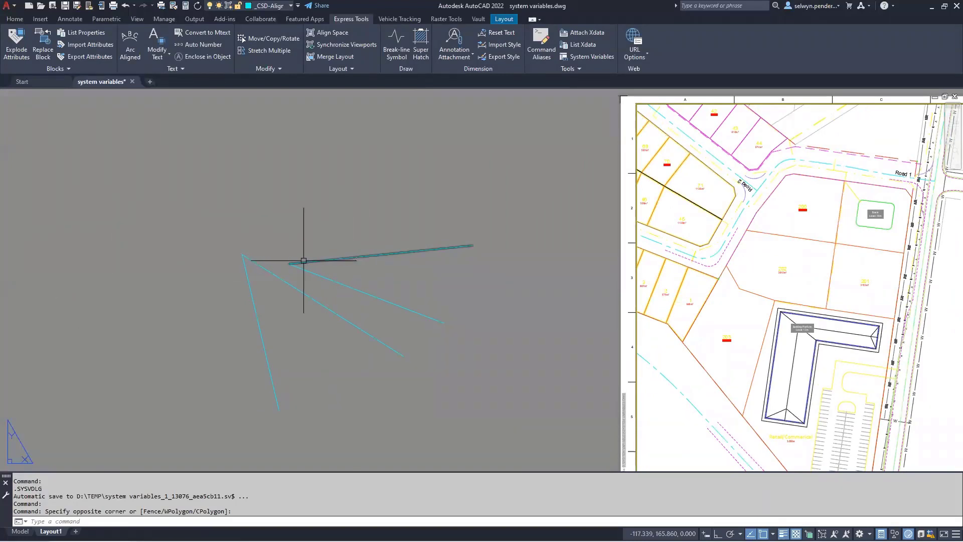
pyautogui.write('l')
pyautogui.press('Return')
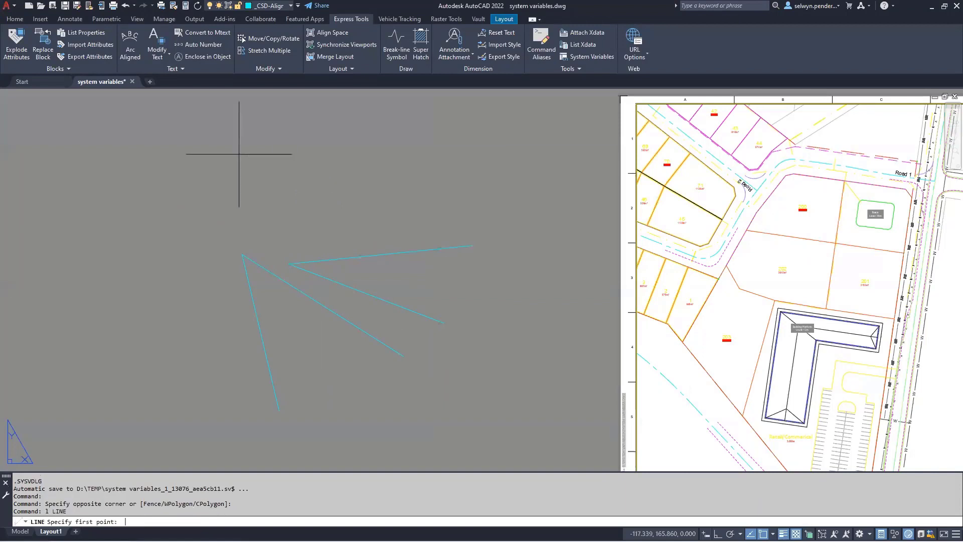
pyautogui.click(236, 147)
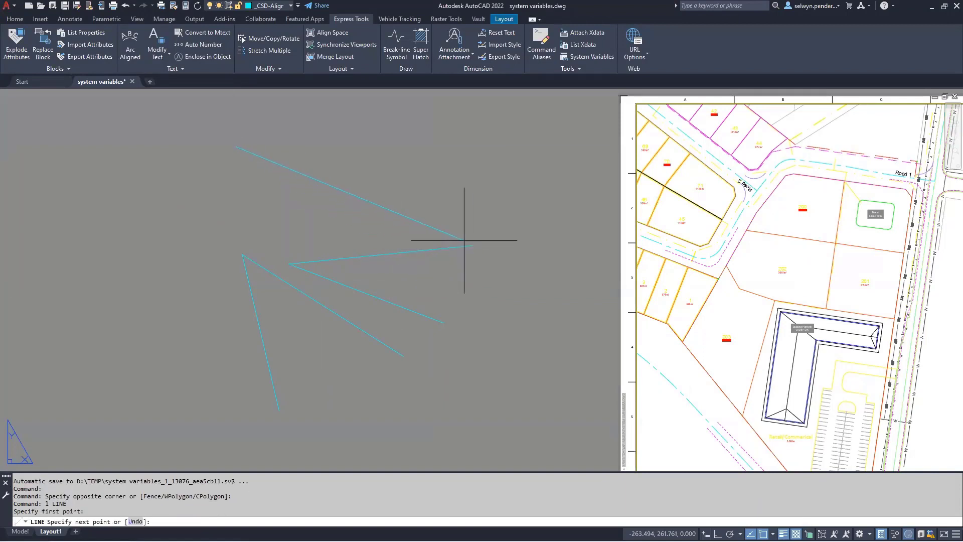
pyautogui.scroll(4, 465, 250)
pyautogui.scroll(3, 465, 250)
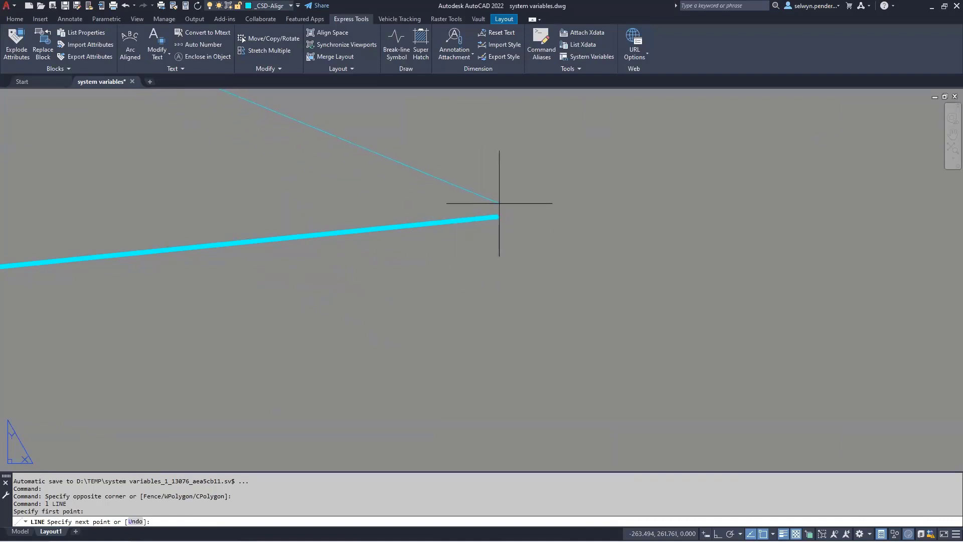
pyautogui.press('Return')
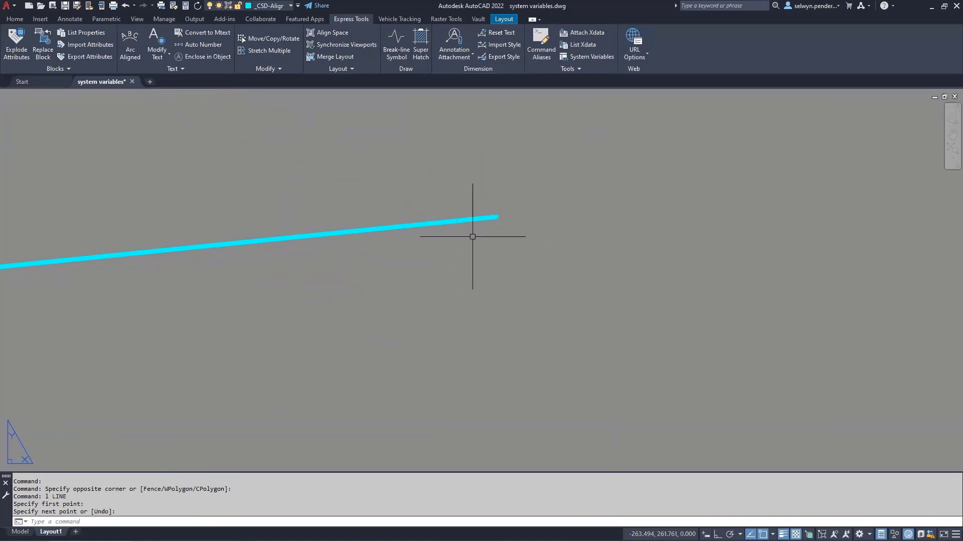
# Set the object snap target height to 50 with the APERTURE command.
pyautogui.write('APEture')
pyautogui.press('Return')
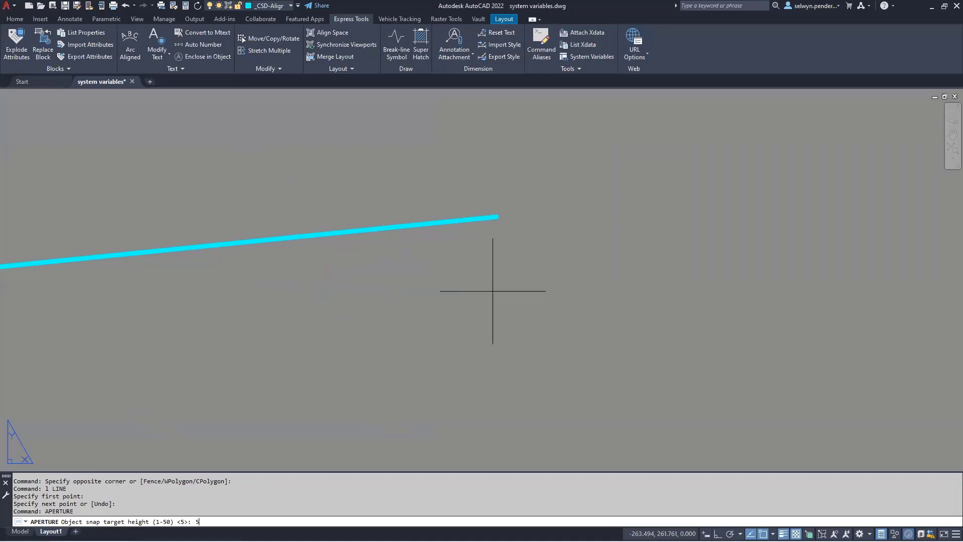
pyautogui.press('Return')
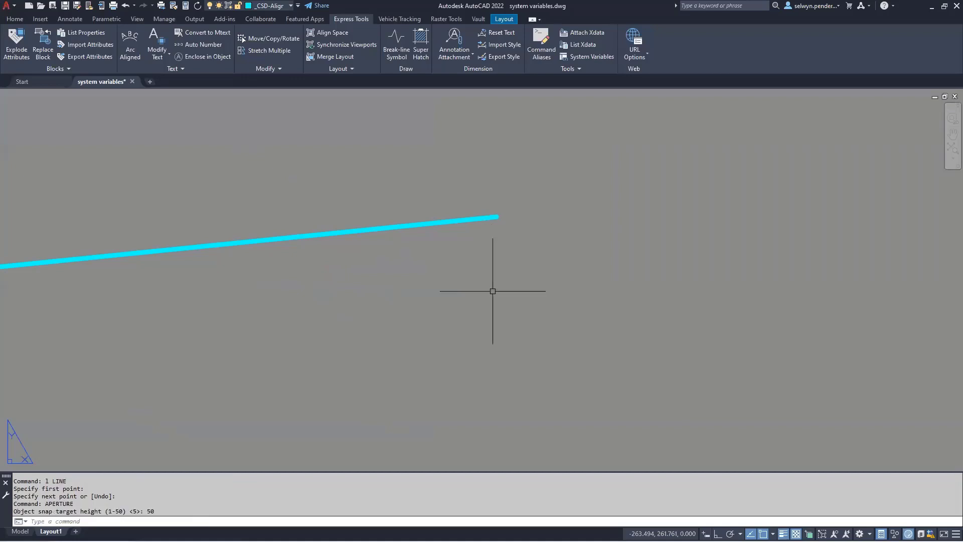
# Start another test line from empty space to check the enlarged snap target around the thick cyan line's endpoint, leaving it undrawn.
pyautogui.write('l')
pyautogui.press('Return')
pyautogui.click(850, 345)
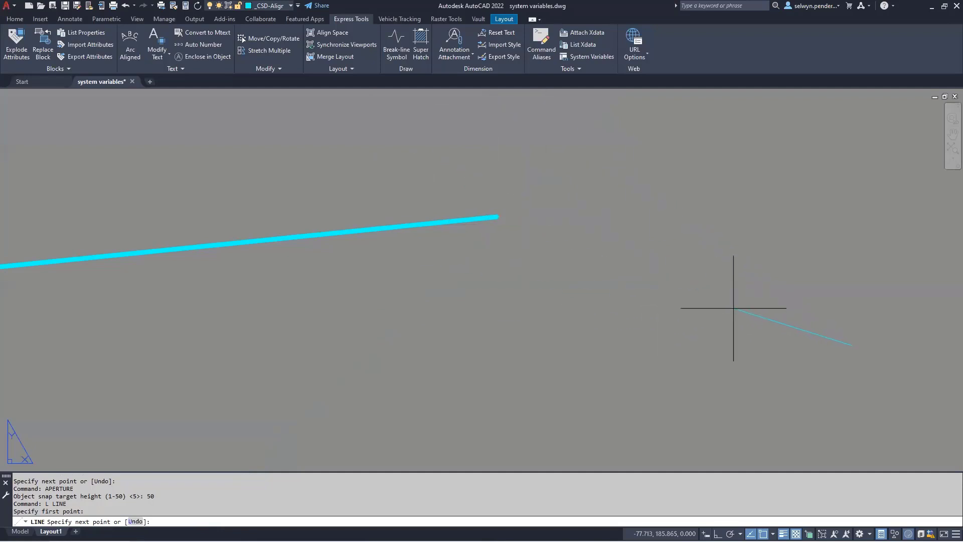
pyautogui.press('Return')
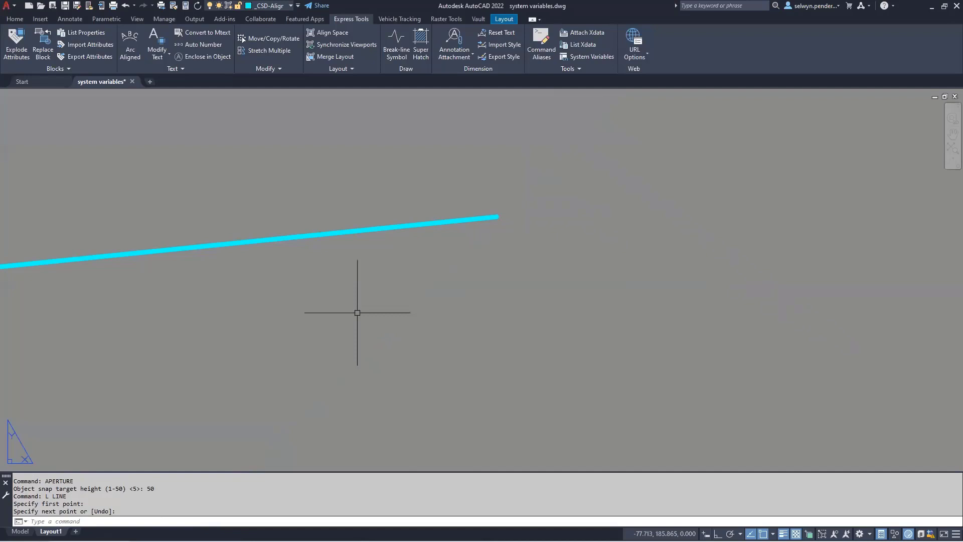
# Look up APERTURE in the system variables editor and read how its value range affects the target box size.
pyautogui.click(592, 55)
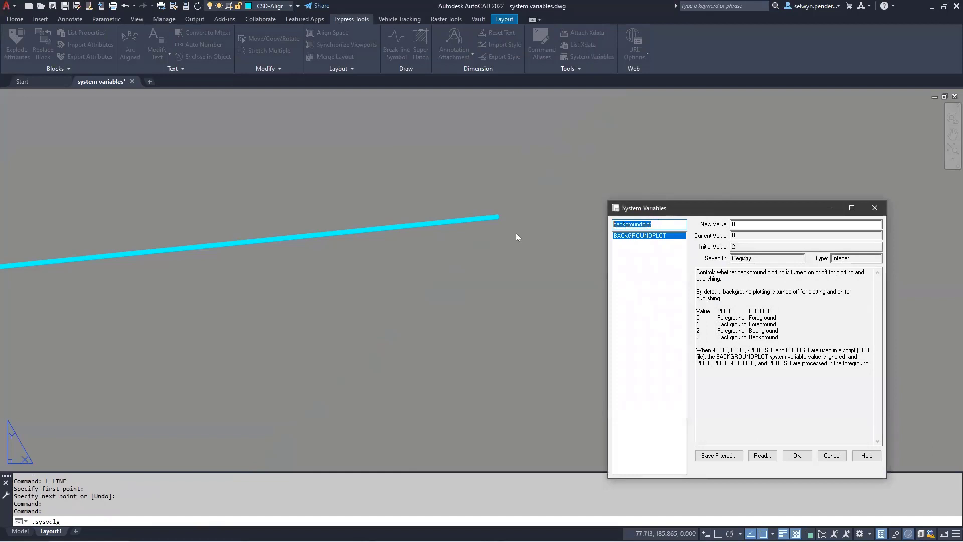
pyautogui.write('apertu')
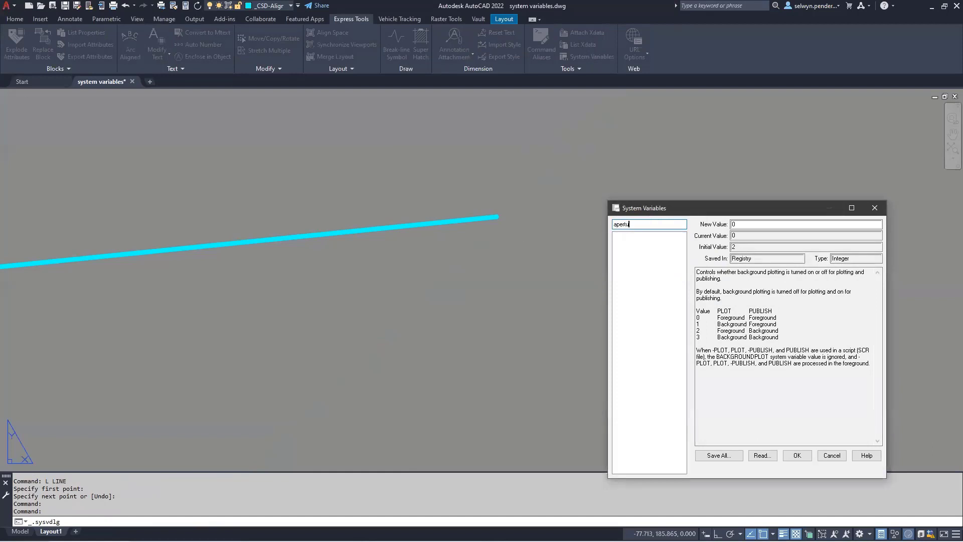
pyautogui.write('re')
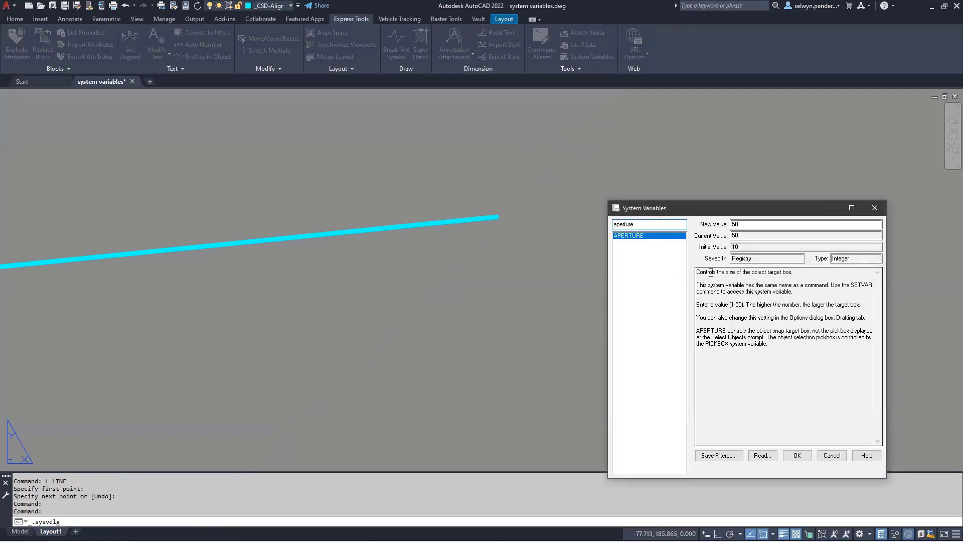
pyautogui.moveTo(710, 272); pyautogui.dragTo(740, 276)
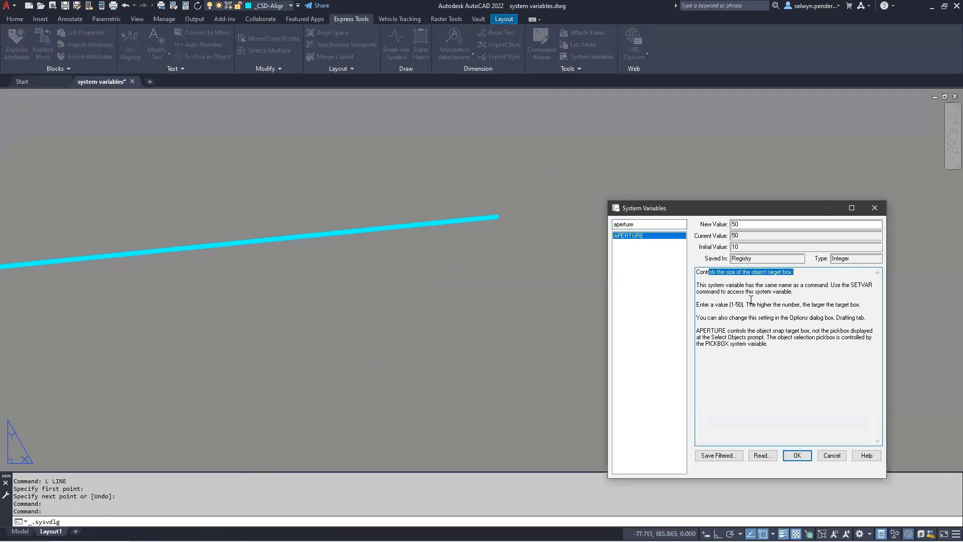
pyautogui.moveTo(724, 305); pyautogui.dragTo(826, 309)
pyautogui.moveTo(734, 305); pyautogui.dragTo(758, 307)
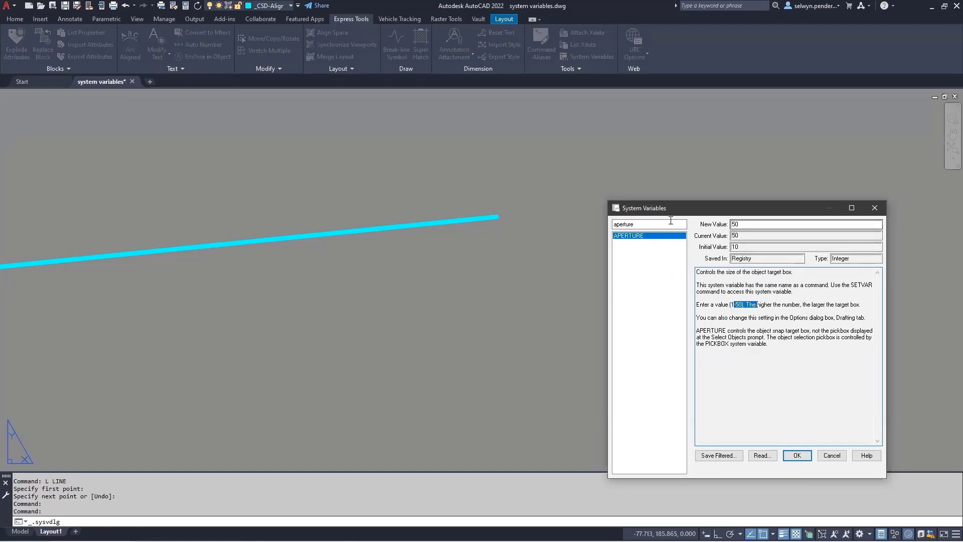
# Look up APBOX and set its value to 1 to turn on the AutoSnap aperture box.
pyautogui.click(642, 225)
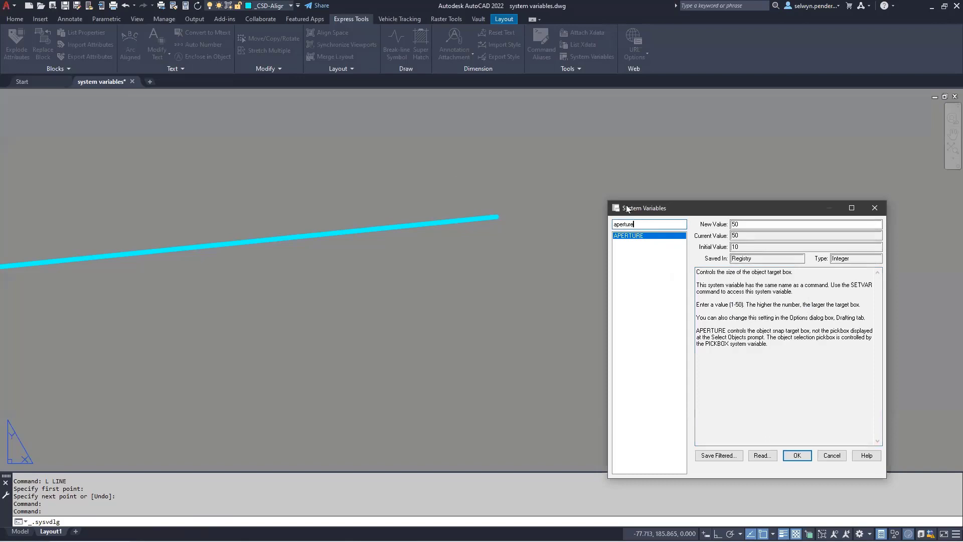
pyautogui.press('BackSpace')
pyautogui.press('BackSpace')
pyautogui.press('BackSpace')
pyautogui.press('BackSpace')
pyautogui.press('BackSpace')
pyautogui.press('BackSpace')
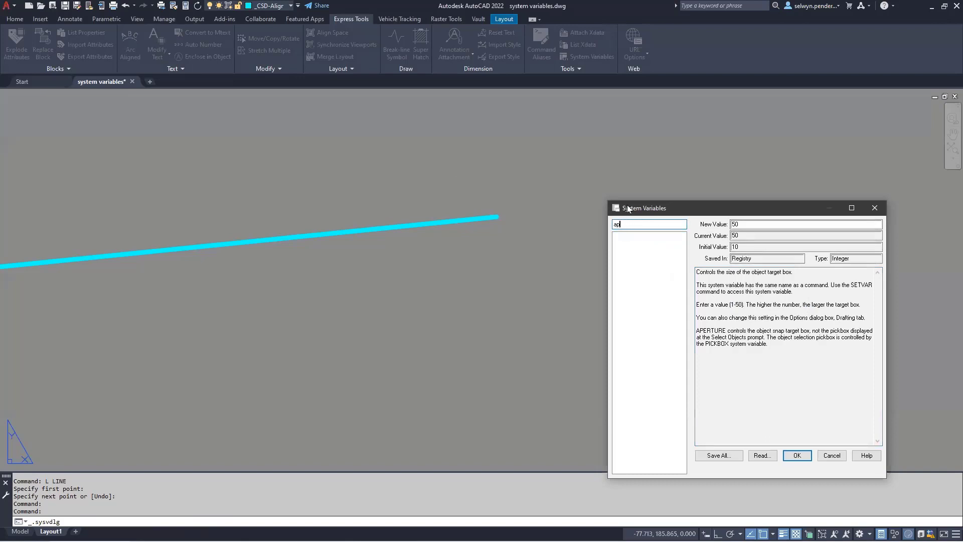
pyautogui.write('box')
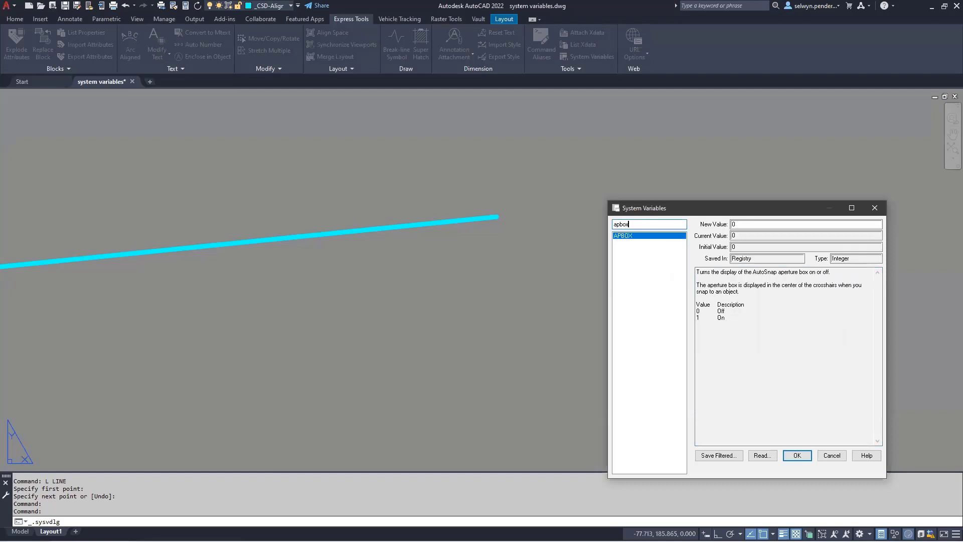
pyautogui.press('Return')
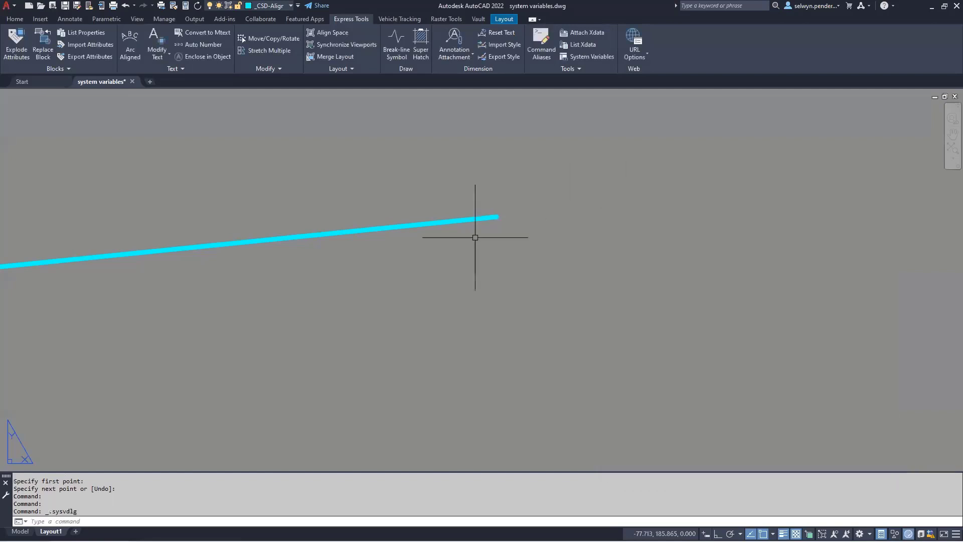
pyautogui.press('Return')
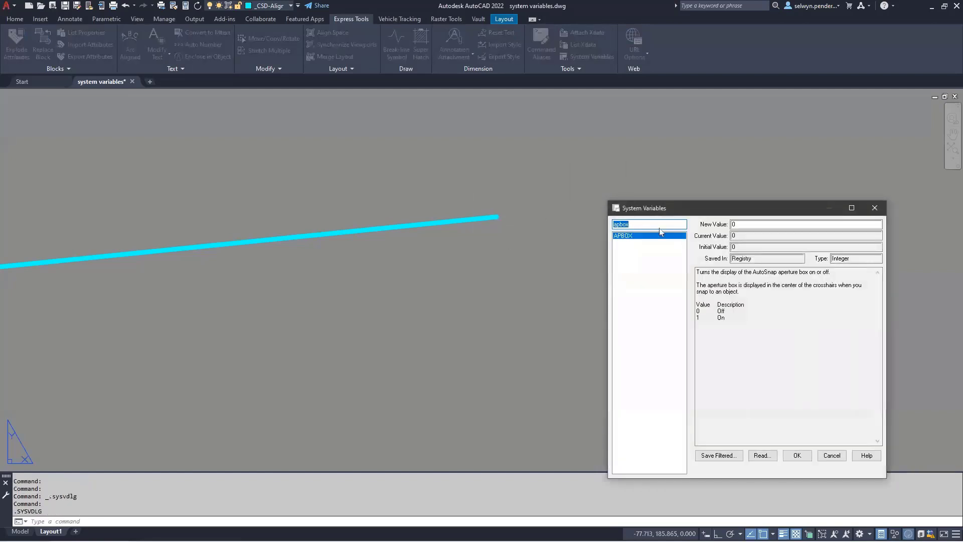
pyautogui.click(741, 224)
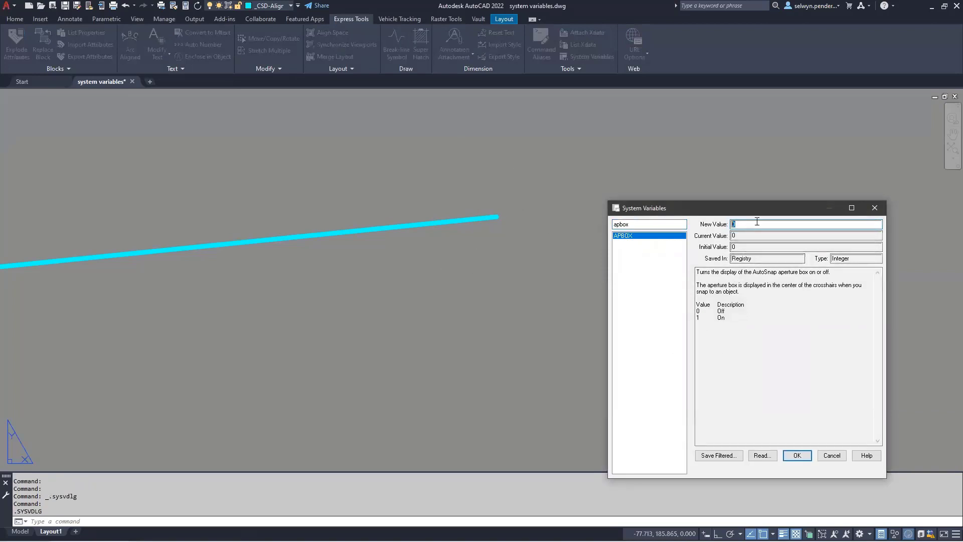
pyautogui.click(797, 455)
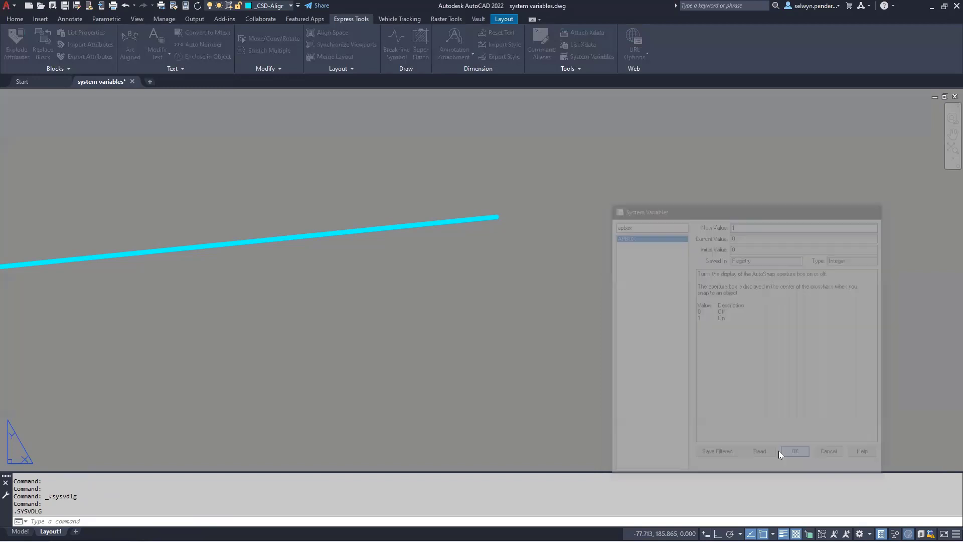
# Start a test line to check the aperture box display at the thick cyan line's endpoint, leaving it undrawn.
pyautogui.write('l')
pyautogui.press('Return')
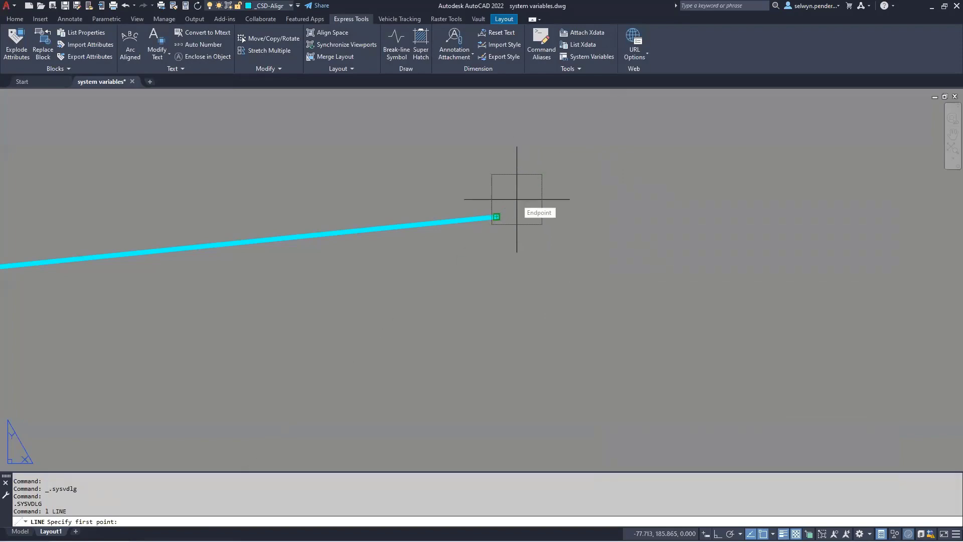
pyautogui.scroll(-5, 517, 199)
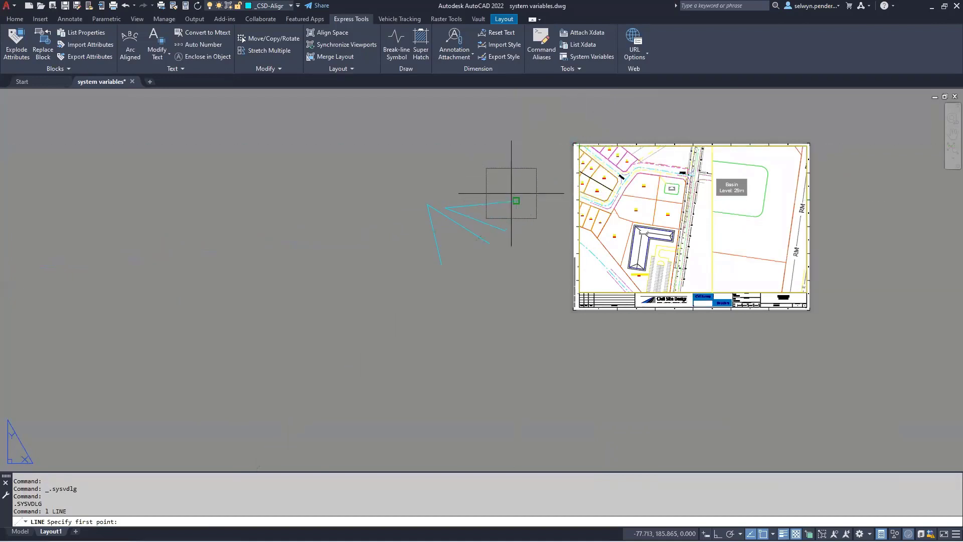
pyautogui.press('Escape')
pyautogui.press('Escape')
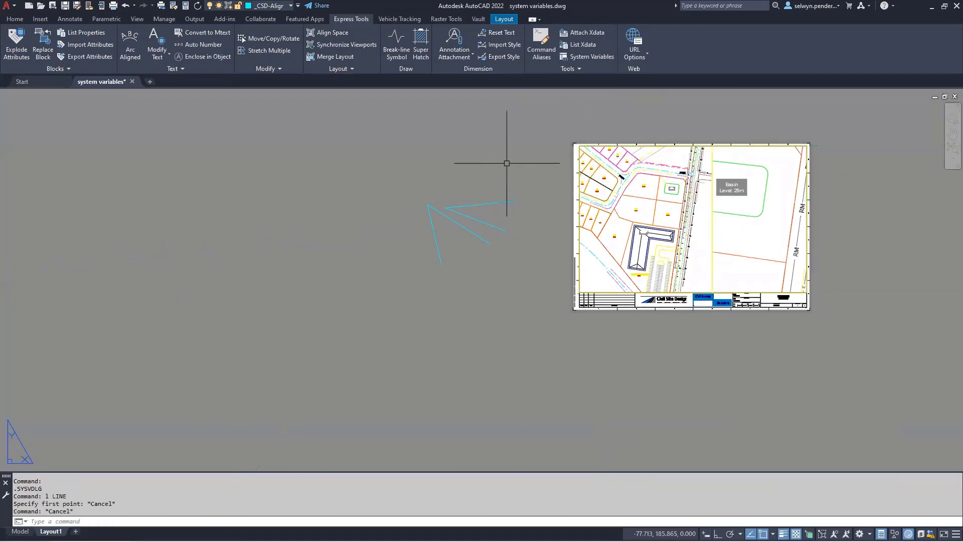
# Set the object snap target height to 10 with APERTURE and check the box size with an undrawn test line.
pyautogui.write('apertu')
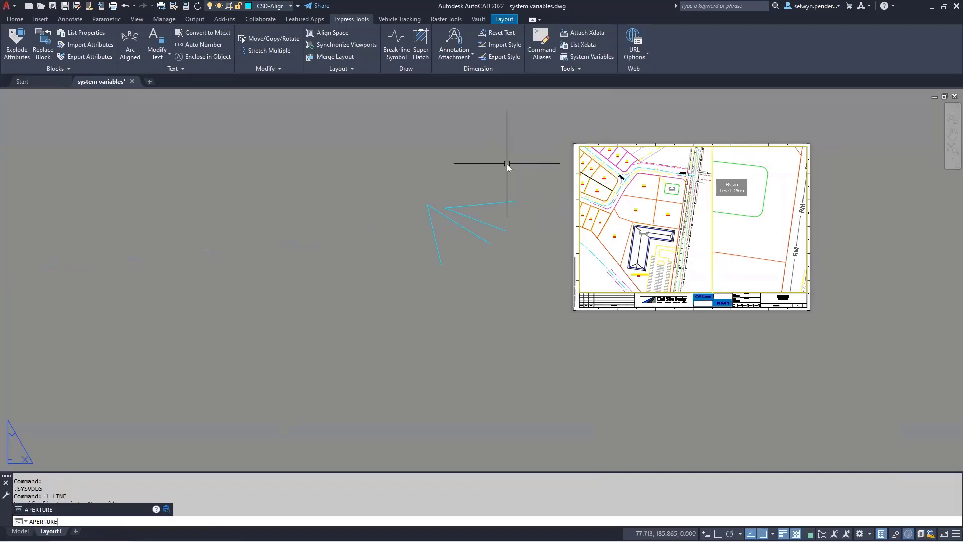
pyautogui.press('Return')
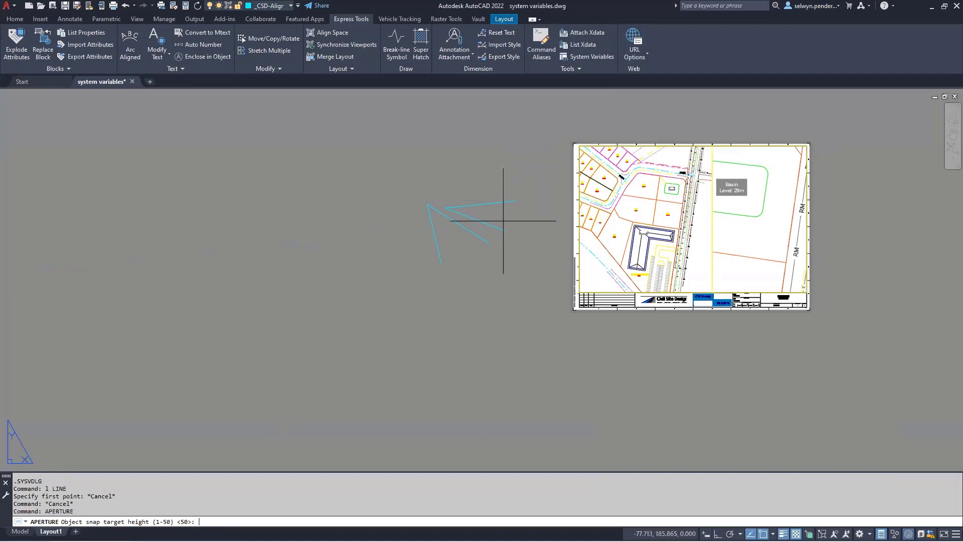
pyautogui.write('10')
pyautogui.press('Return')
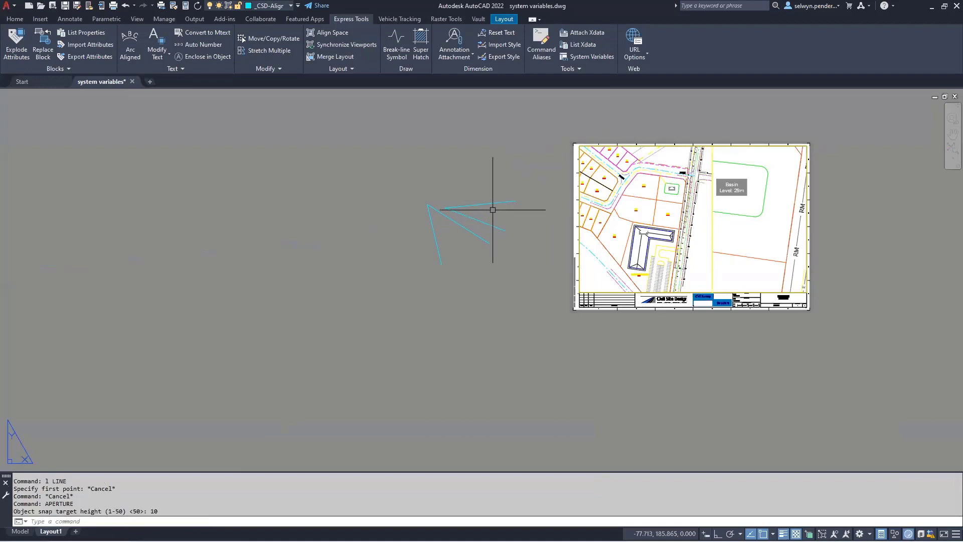
pyautogui.write('L')
pyautogui.press('Return')
pyautogui.scroll(5, 472, 206)
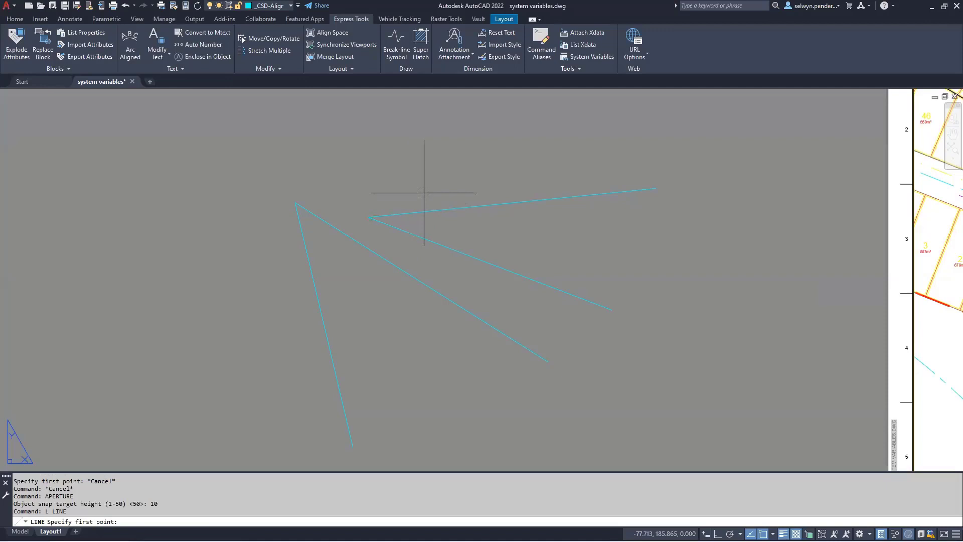
pyautogui.press('Escape')
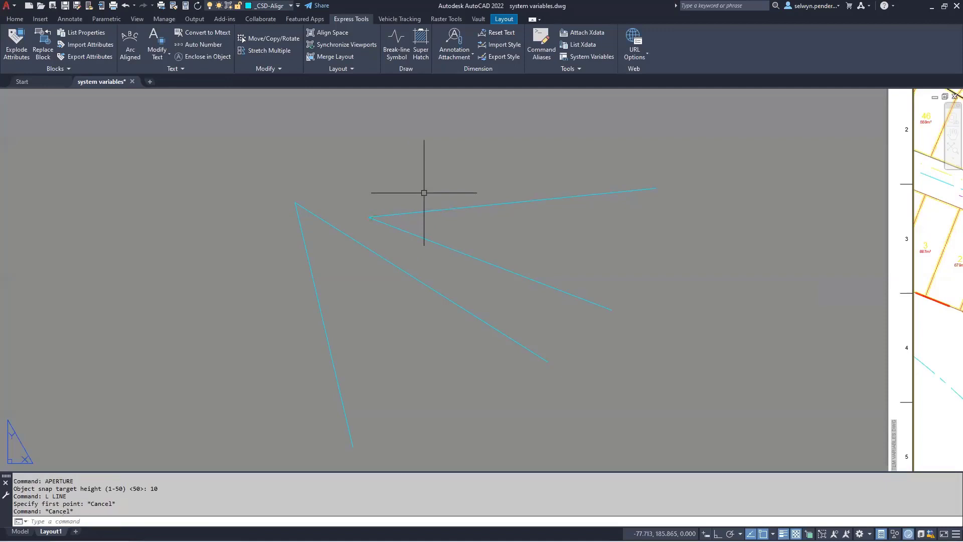
# Set the object snap target height to 5 with the APERTURE command.
pyautogui.write('APERtu')
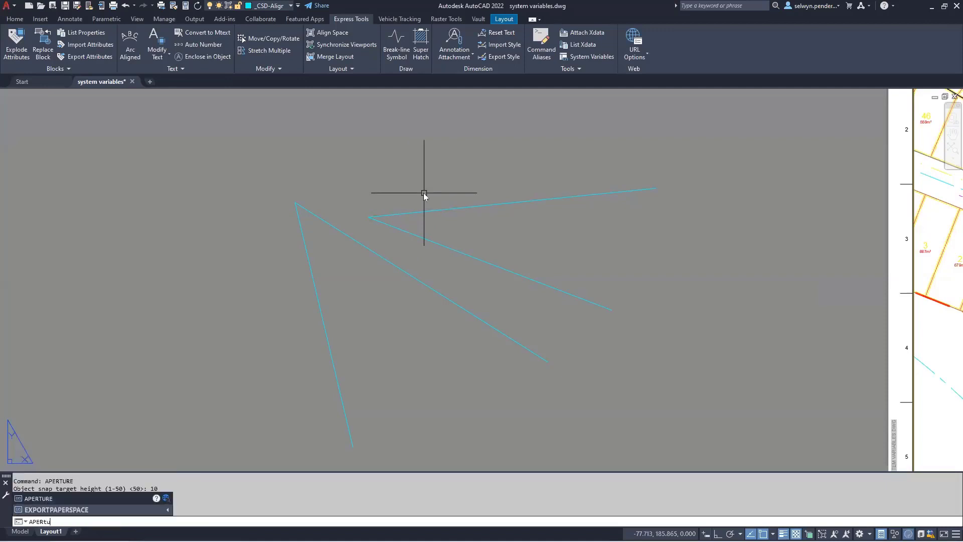
pyautogui.press('Return')
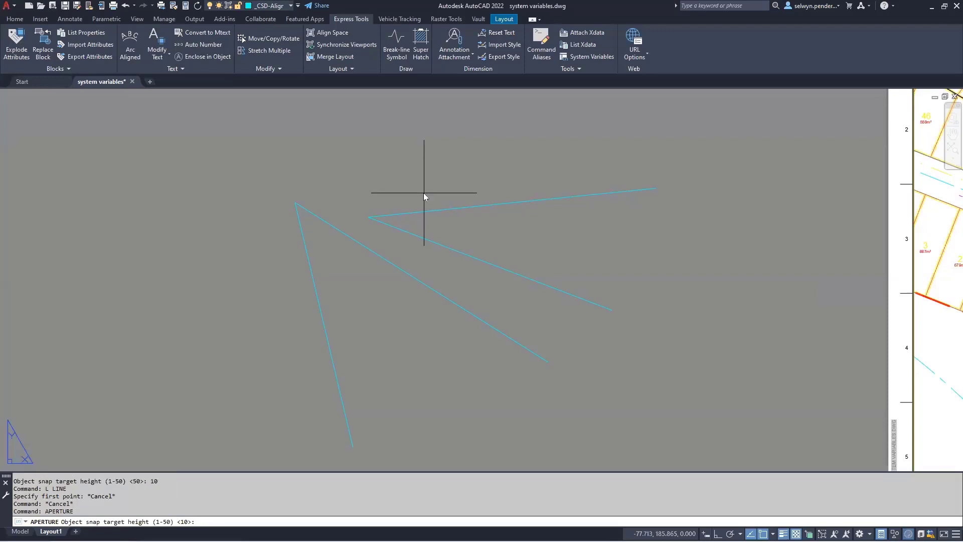
pyautogui.write('5')
pyautogui.press('Return')
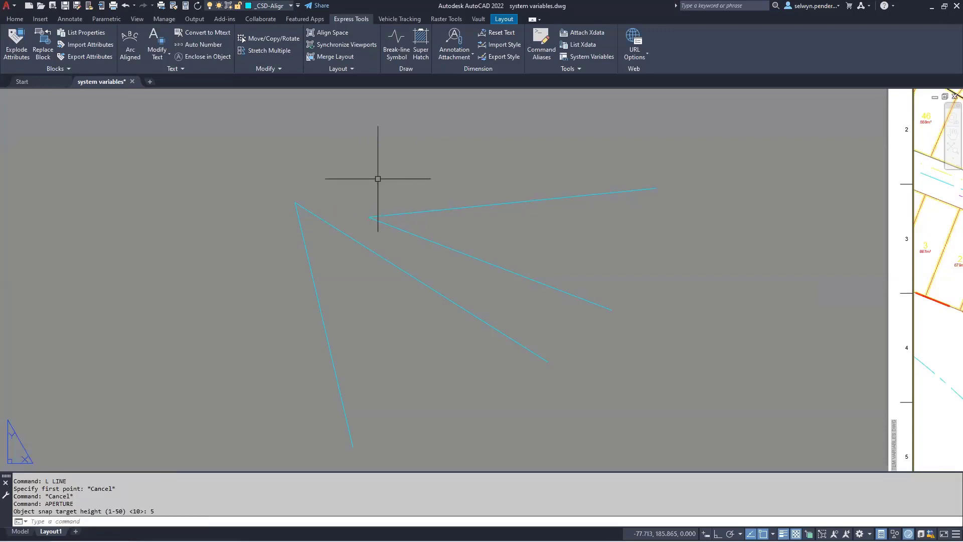
# Start another test line to check the smaller aperture box near the cyan lines' endpoints, leaving it undrawn.
pyautogui.write('l')
pyautogui.press('Return')
pyautogui.scroll(5, 396, 204)
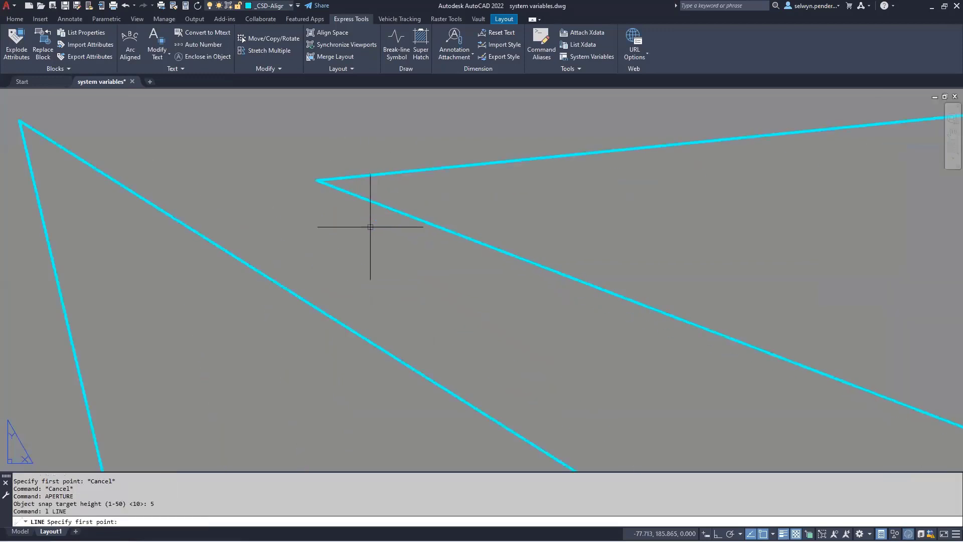
pyautogui.scroll(-8, 317, 179)
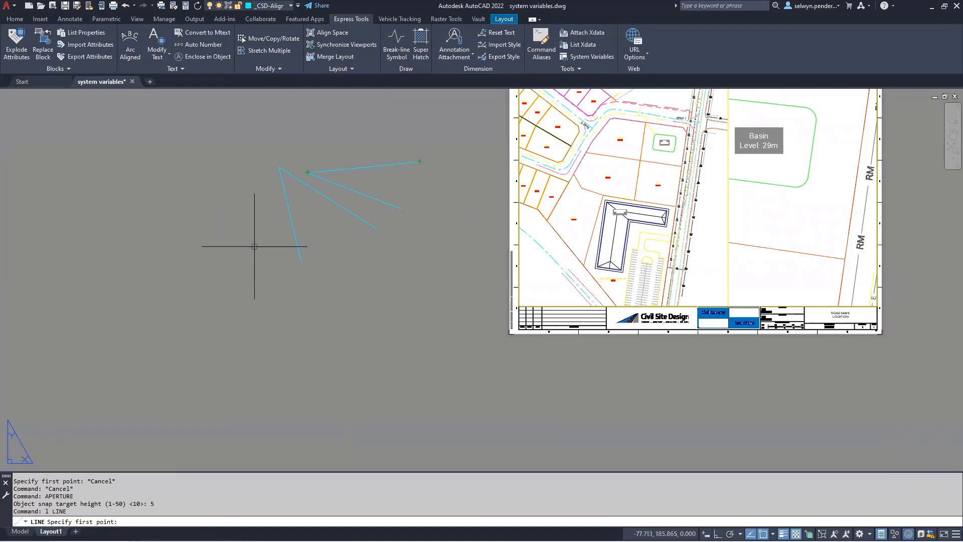
pyautogui.press('Escape')
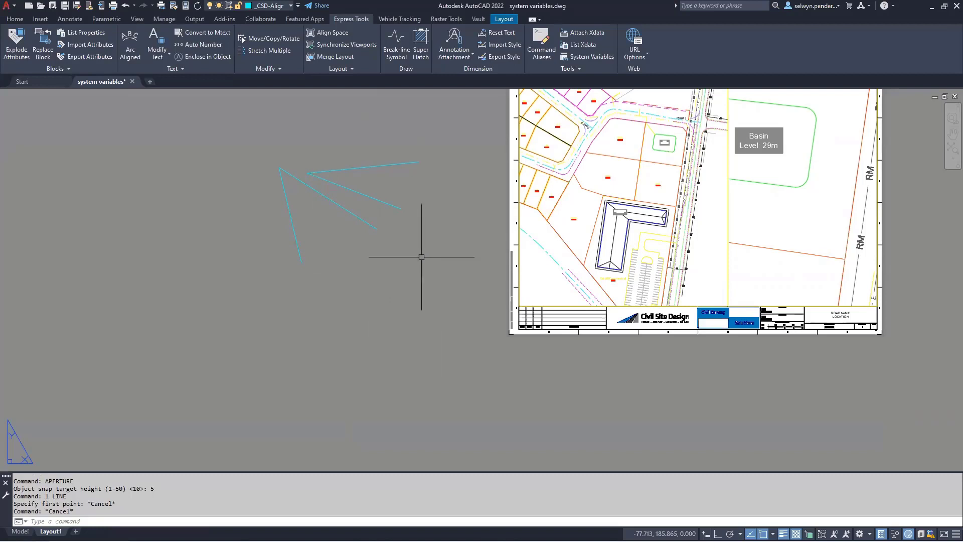
# Look up PICKBOX in the system variables editor and read how it controls the object selection target height.
pyautogui.click(571, 57)
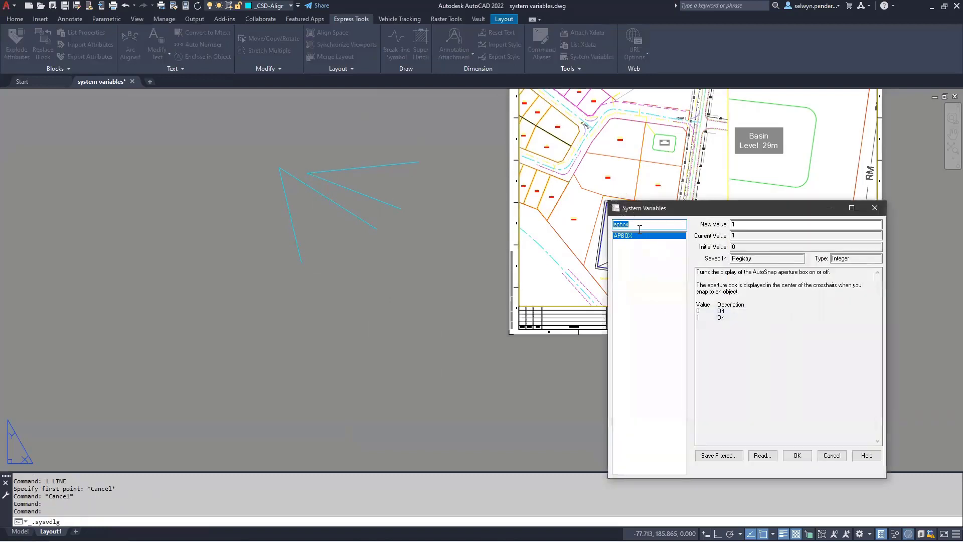
pyautogui.write('pic')
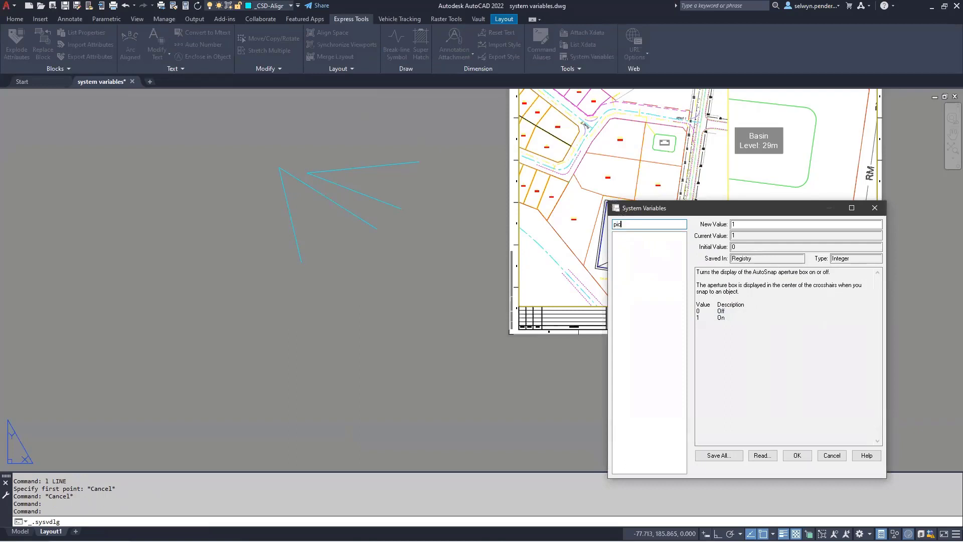
pyautogui.write('kbox')
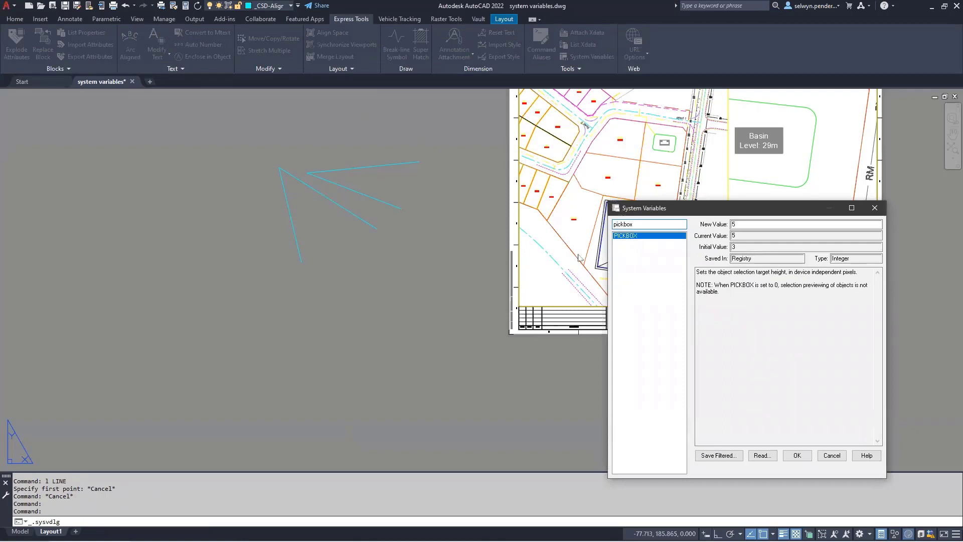
pyautogui.moveTo(704, 271); pyautogui.dragTo(736, 272)
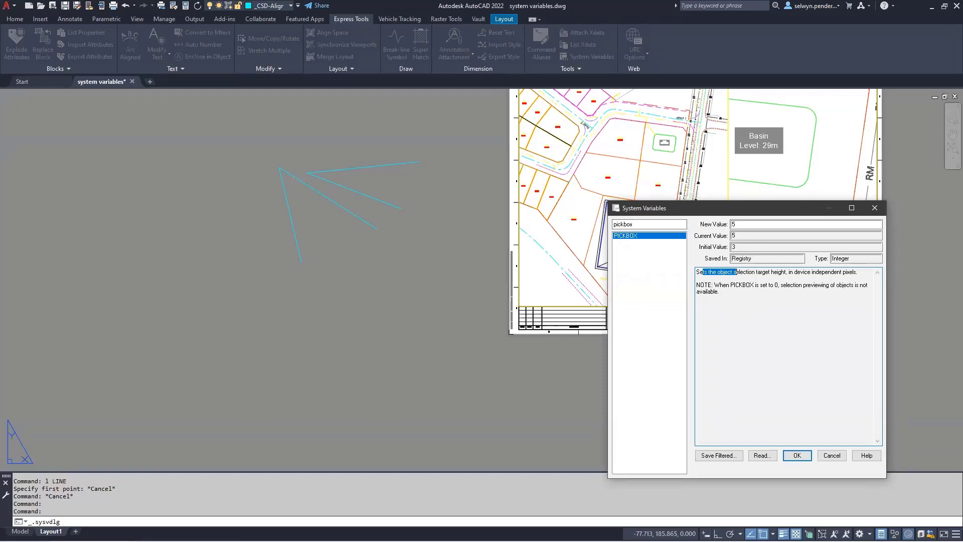
pyautogui.click(797, 456)
# Set PICKBOX to 50 to enlarge the cursor's selection box, and return it to 5.
pyautogui.write('p')
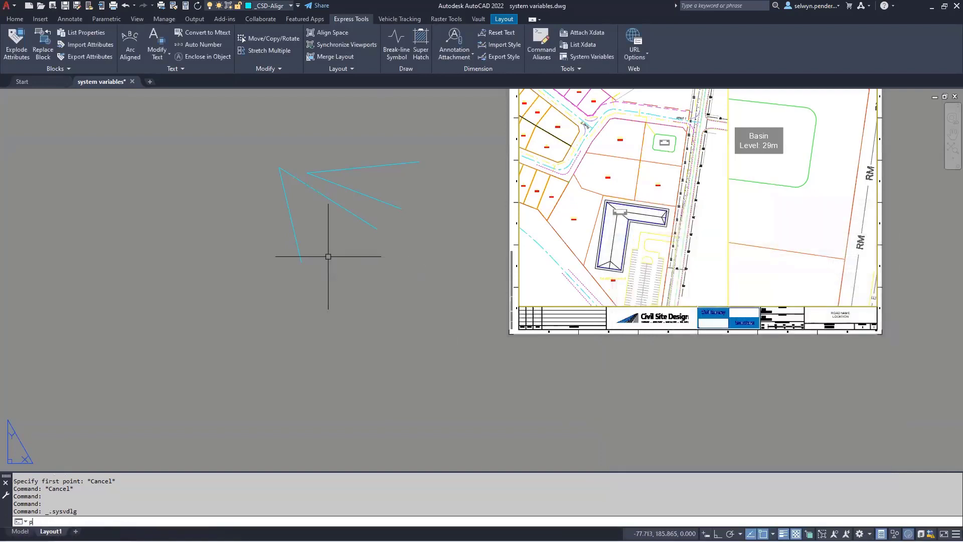
pyautogui.write('ickbo')
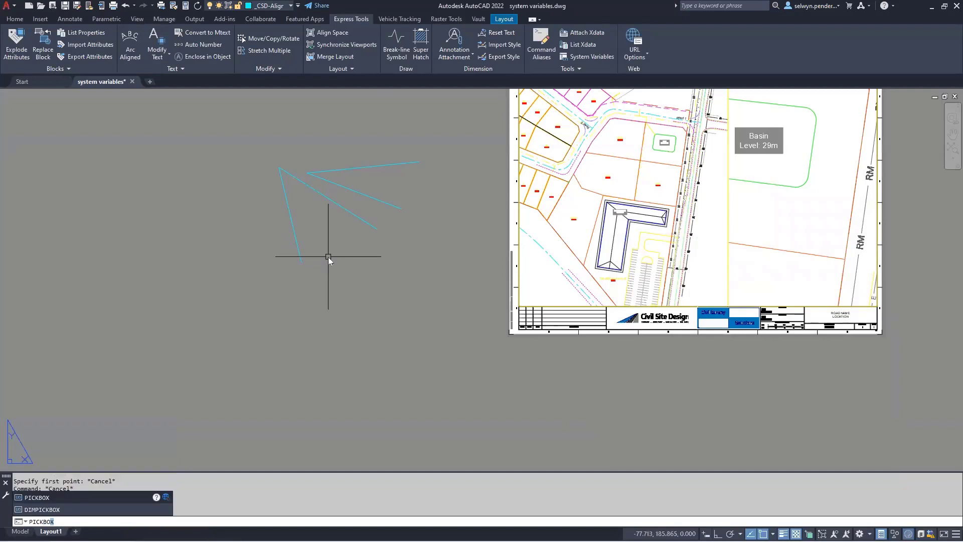
pyautogui.write('x')
pyautogui.press('Return')
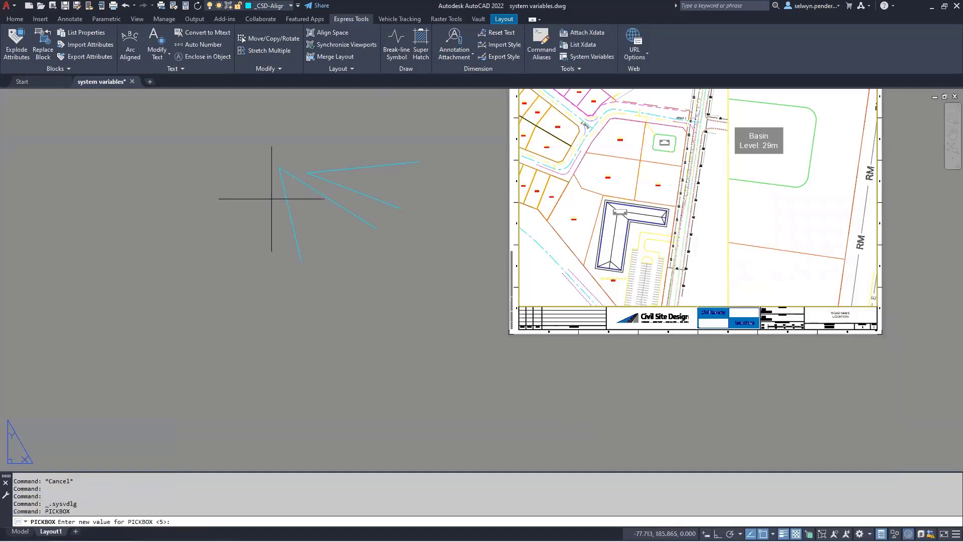
pyautogui.write('50')
pyautogui.press('Return')
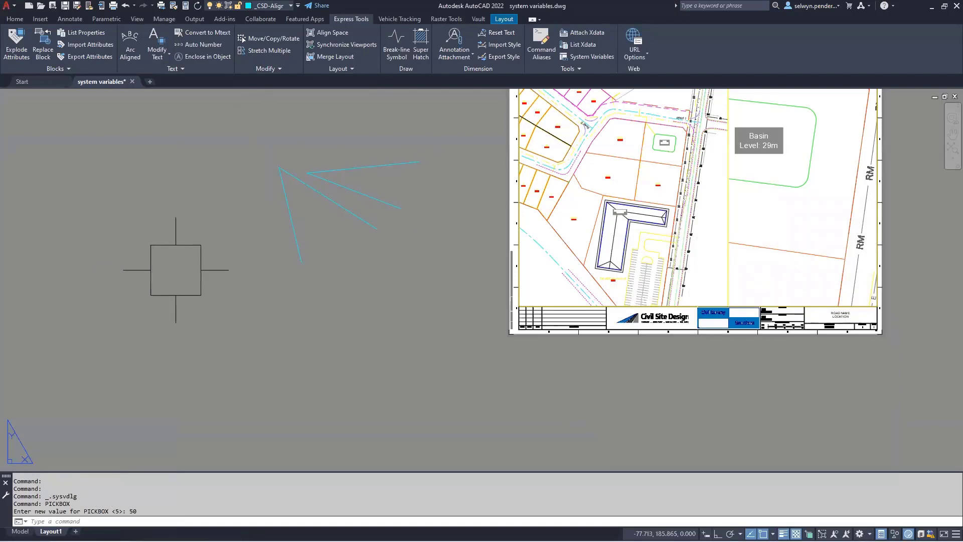
pyautogui.press('Return')
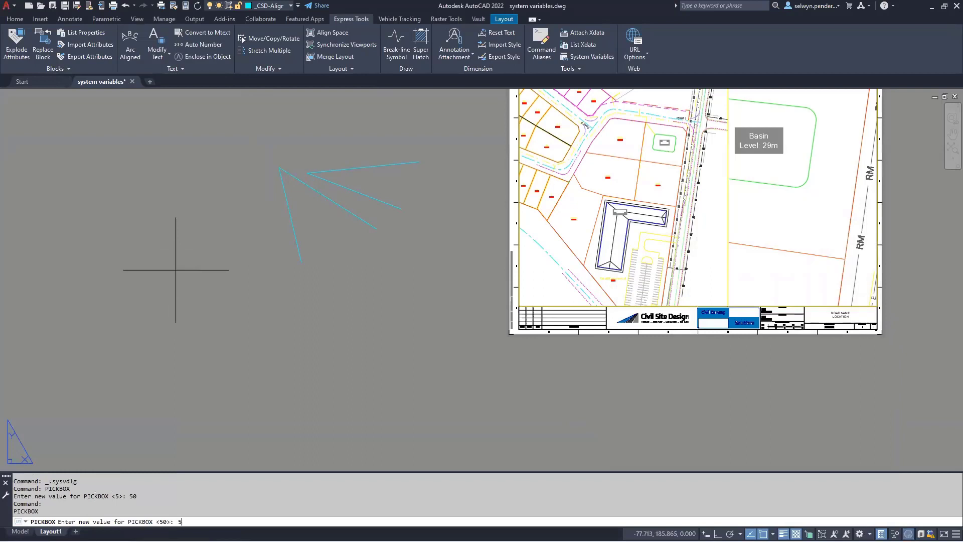
pyautogui.press('Return')
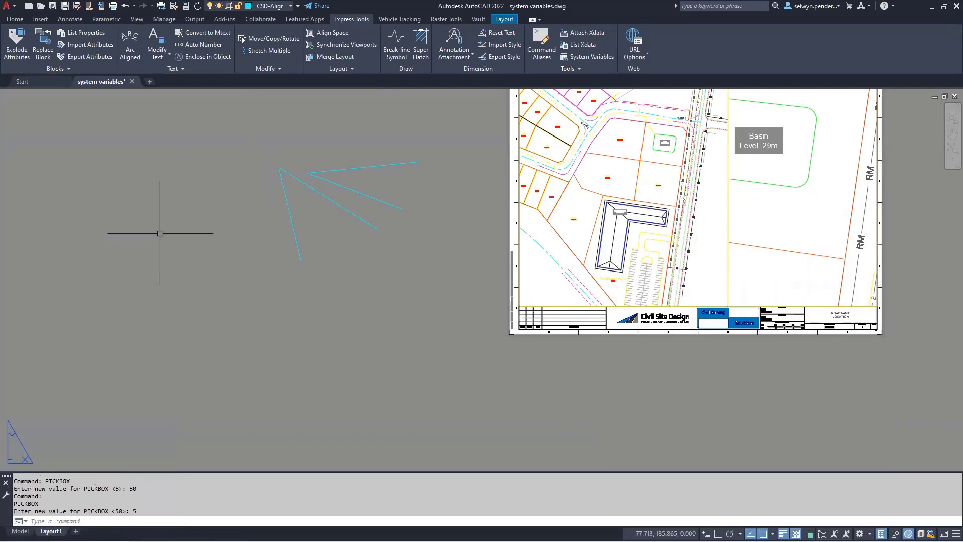
# Set PICKBOX to 0 to remove the cursor's selection box, and restore the value to 5.
pyautogui.press('Return')
pyautogui.write('0')
pyautogui.press('Return')
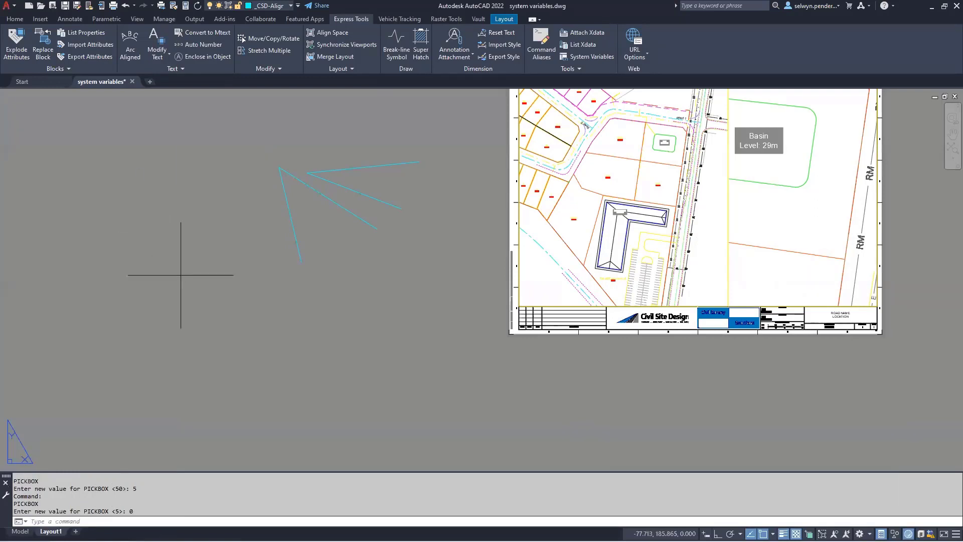
pyautogui.press('Return')
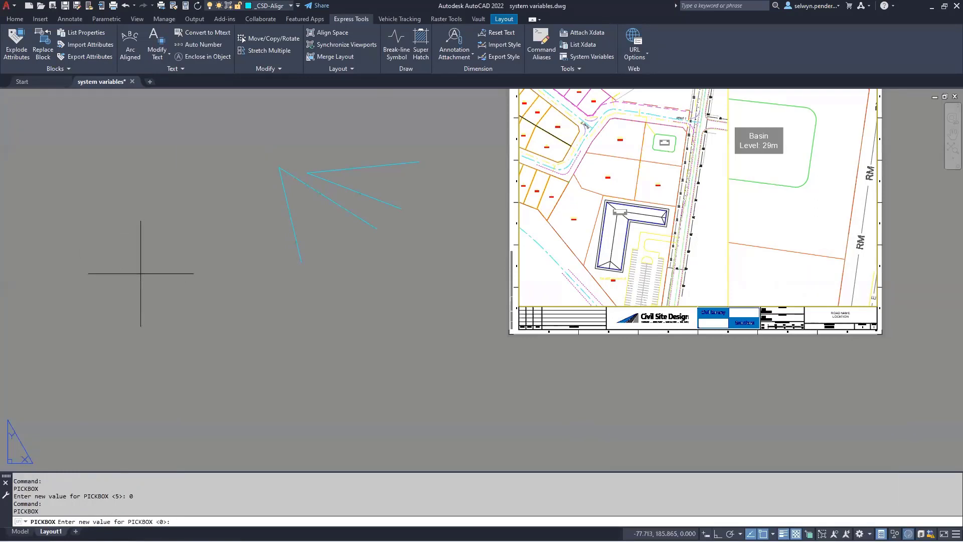
pyautogui.write('5')
pyautogui.press('Return')
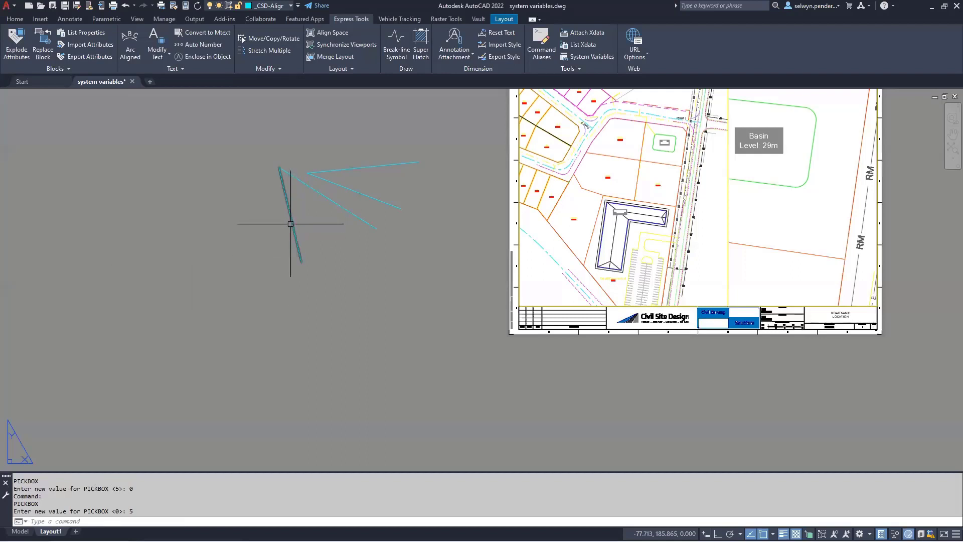
# Check the selection preview and rollover tooltip on the steep cyan line with the restored pick box.
pyautogui.moveTo(291, 224)
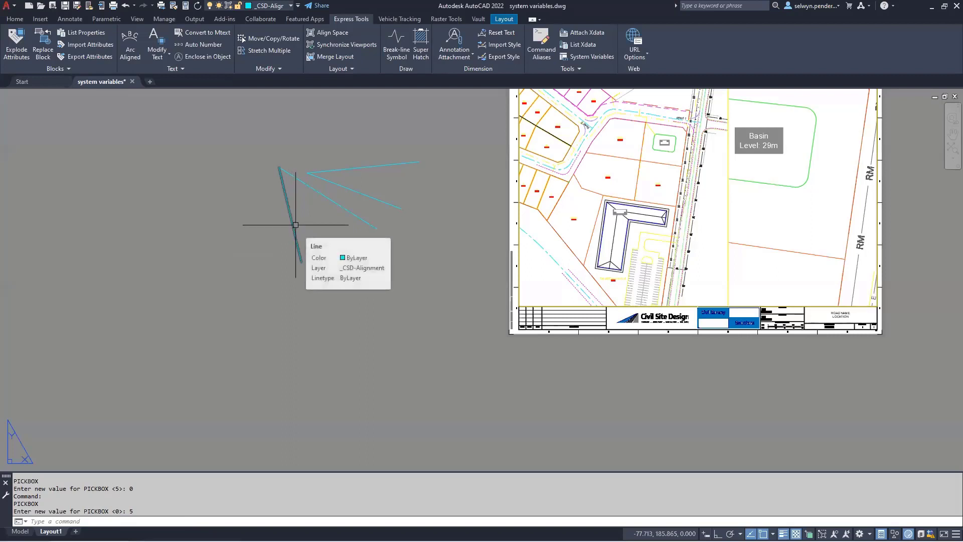
pyautogui.scroll(5, 296, 224)
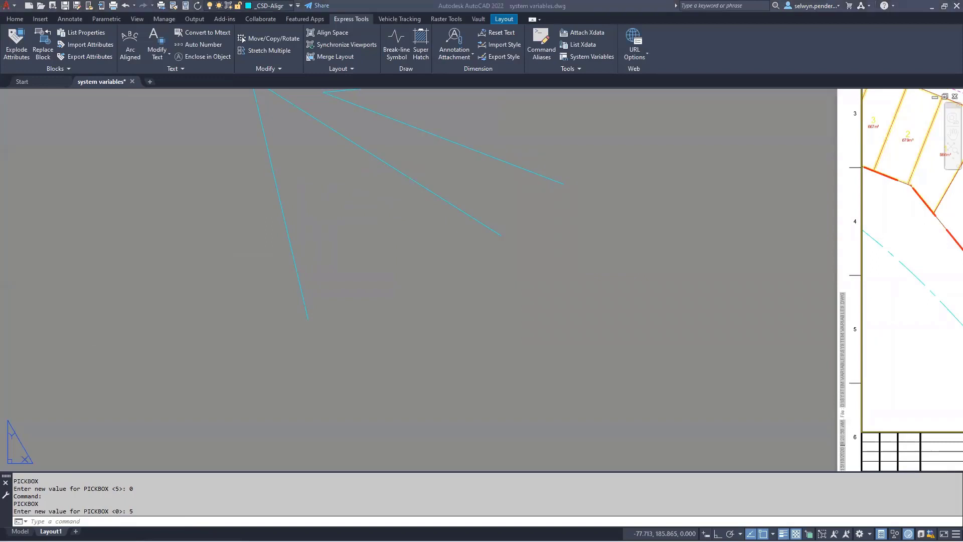
pyautogui.click(383, 269)
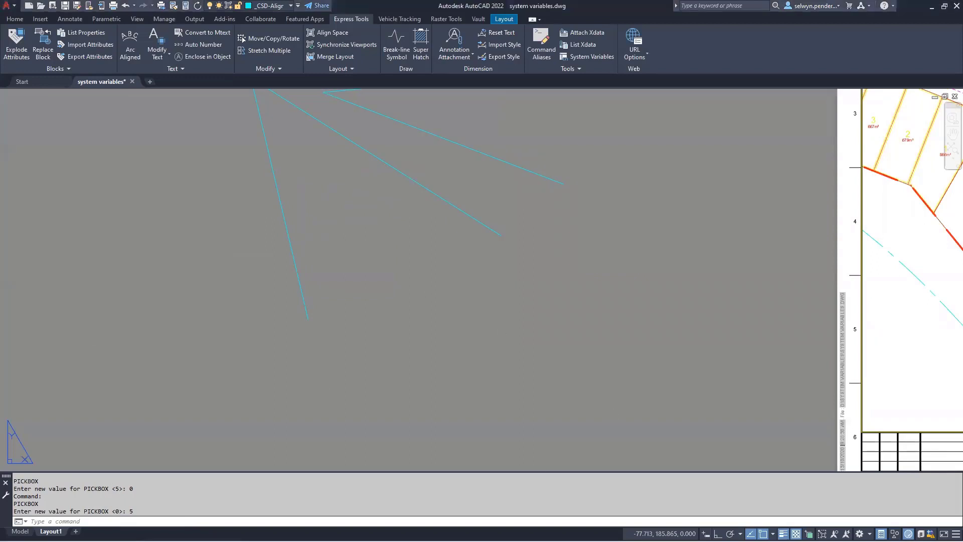
# Look up PICKFIRST in the system variables editor and read what its values 0 and 1 mean for selecting objects.
pyautogui.click(569, 58)
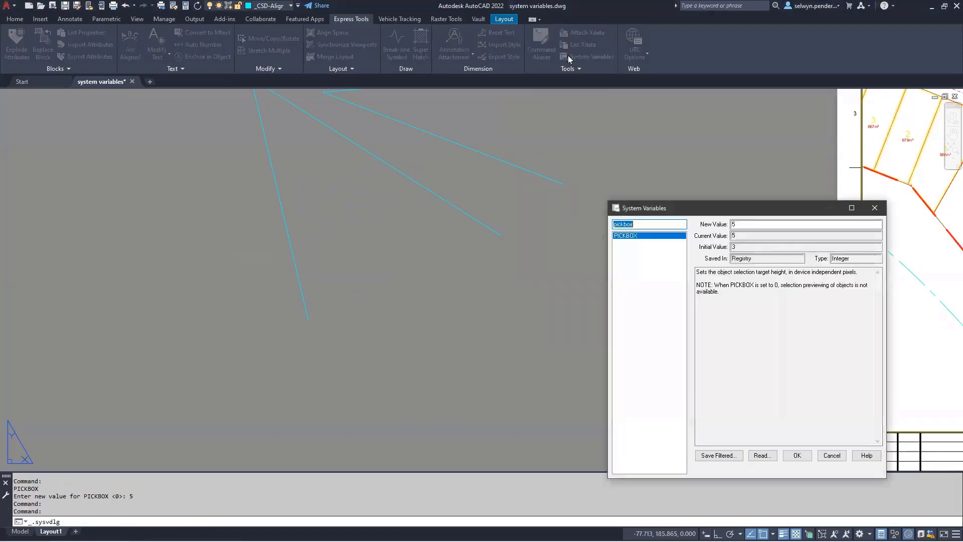
pyautogui.moveTo(633, 223); pyautogui.dragTo(625, 224)
pyautogui.write('first')
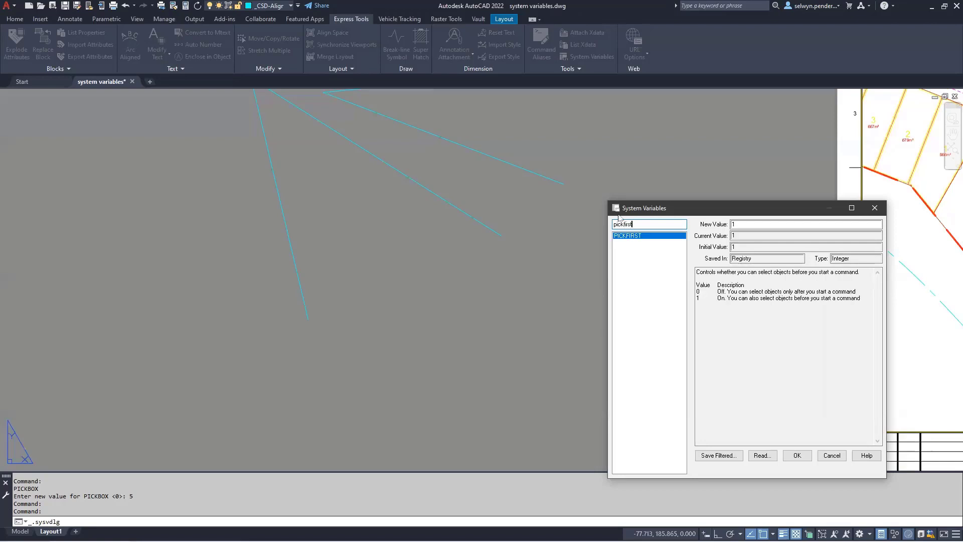
pyautogui.moveTo(712, 307); pyautogui.dragTo(797, 305)
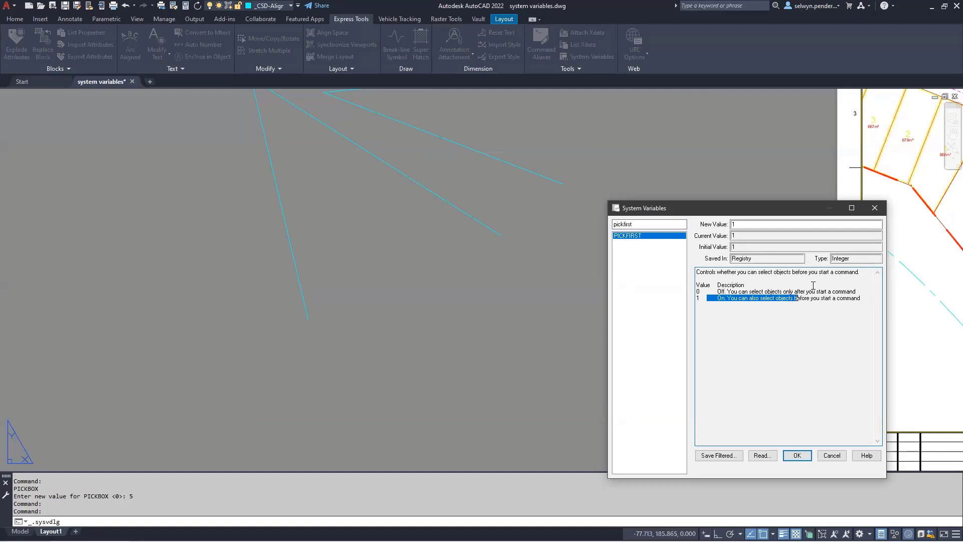
pyautogui.click(874, 211)
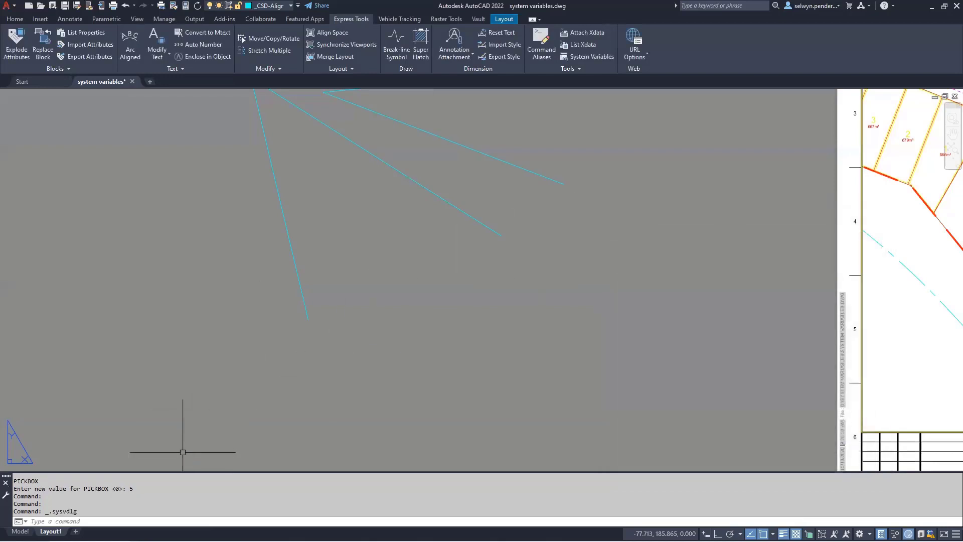
# Switch to the presentation slide listing the system variables by category.
pyautogui.click(169, 531)
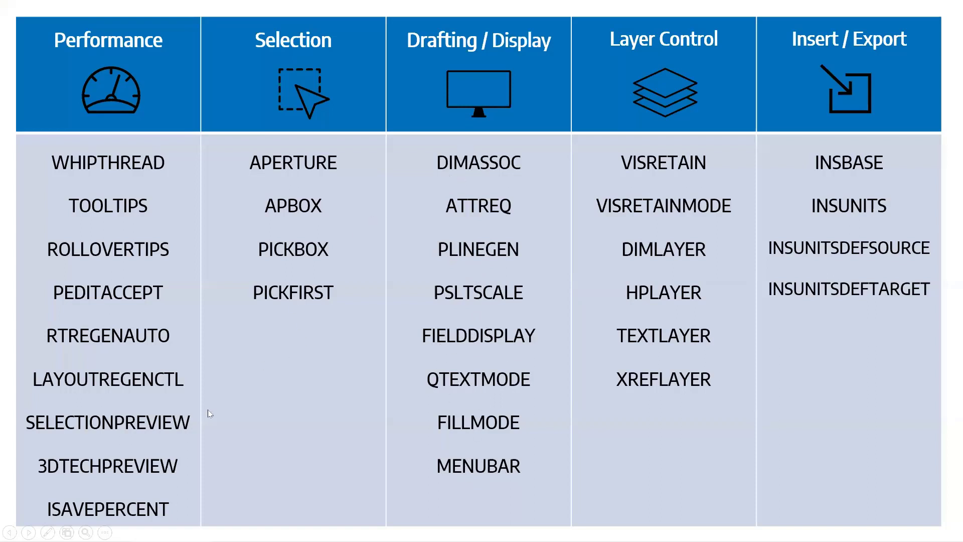
# Switch back to AutoCAD and query the current value of DIMASSOC without changing it.
pyautogui.moveTo(45, 538)
pyautogui.click(88, 532)
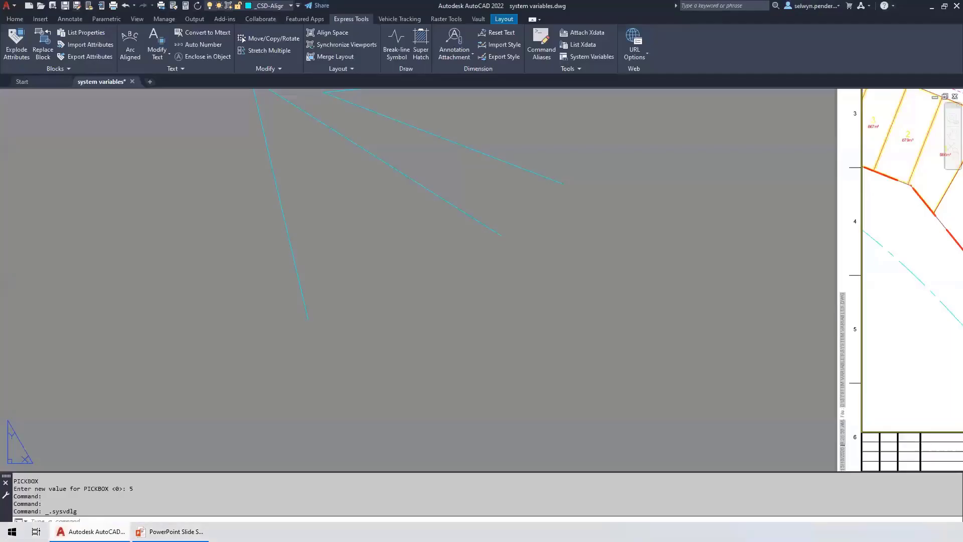
pyautogui.scroll(-4, 329, 239)
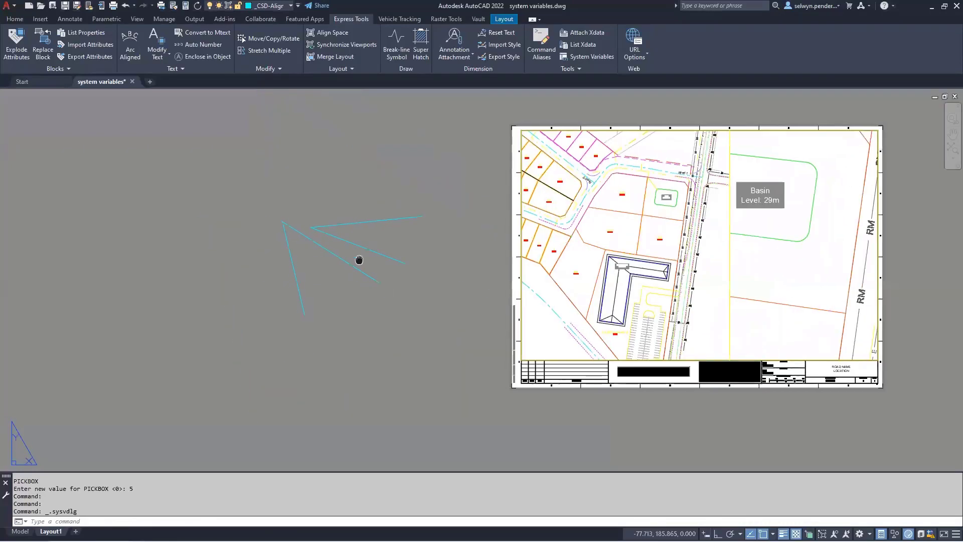
pyautogui.moveTo(359, 260); pyautogui.dragTo(520, 434, button='middle')
pyautogui.write('DIMAss')
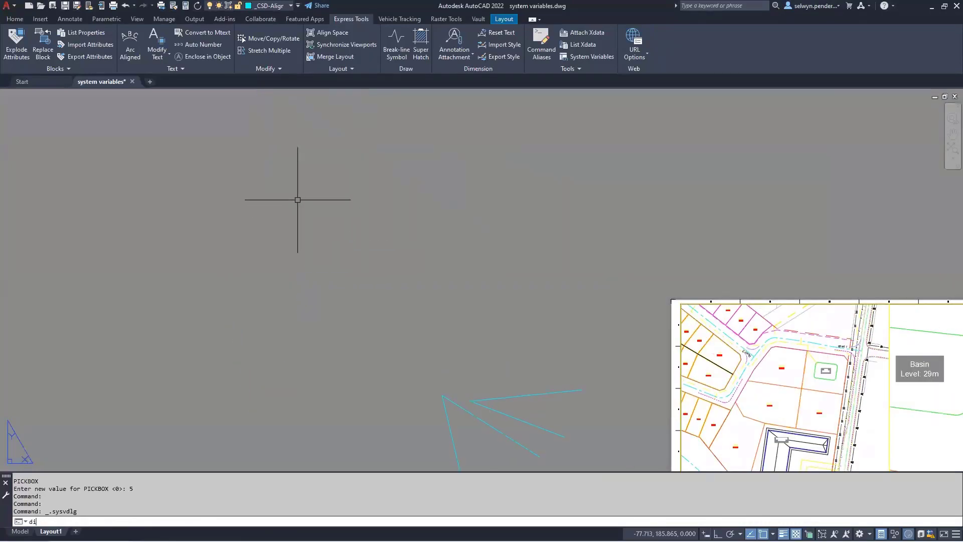
pyautogui.write('oc')
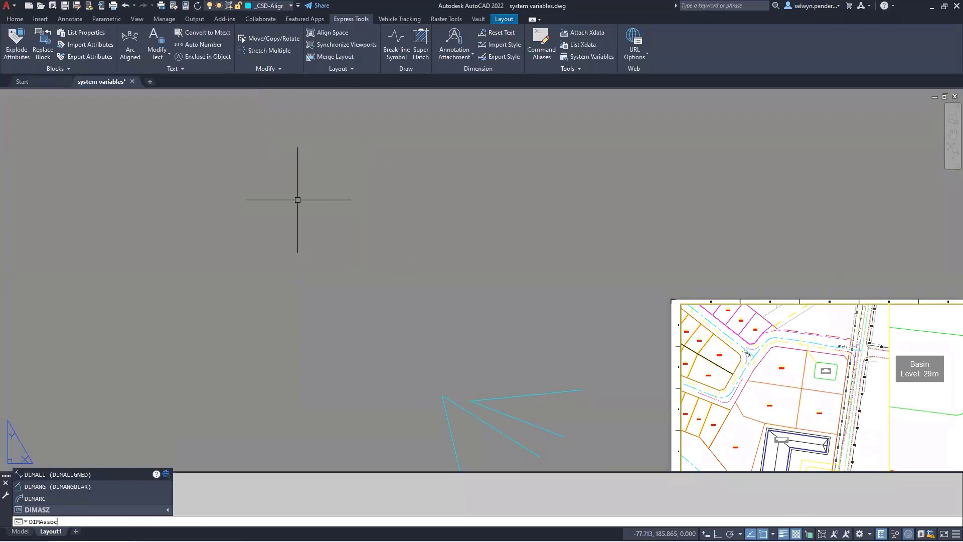
pyautogui.press('Return')
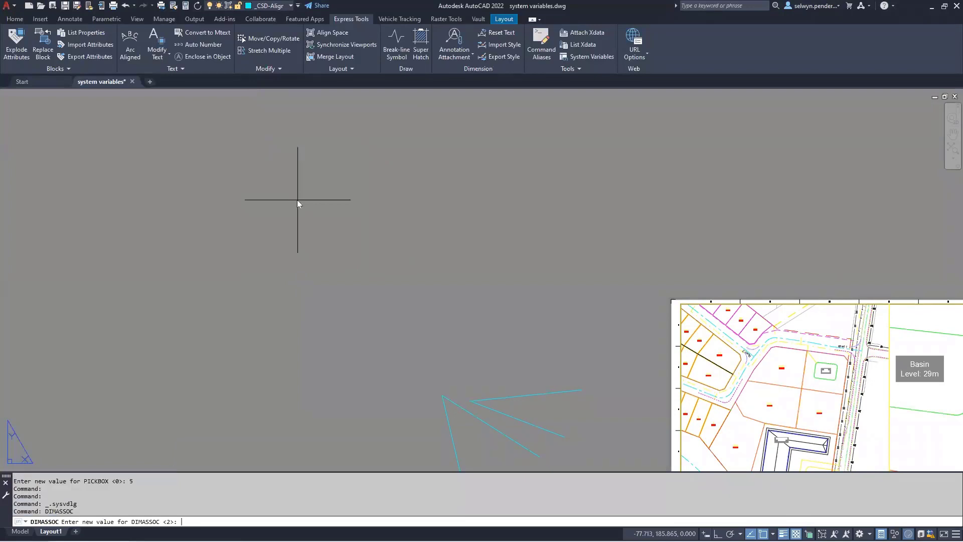
pyautogui.press('Escape')
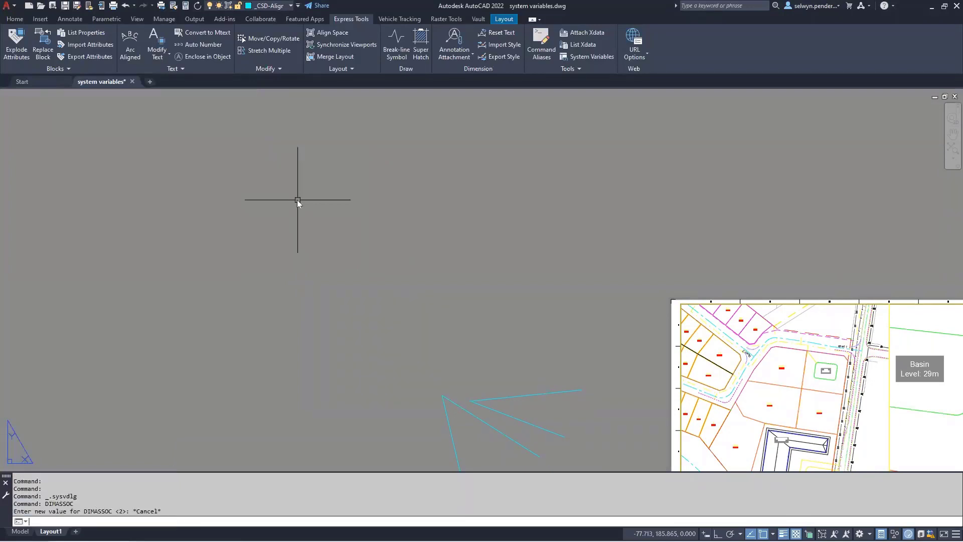
# Look up DIMASSOC in the system variables editor and read the descriptions of values 0, 1 and 2.
pyautogui.click(572, 60)
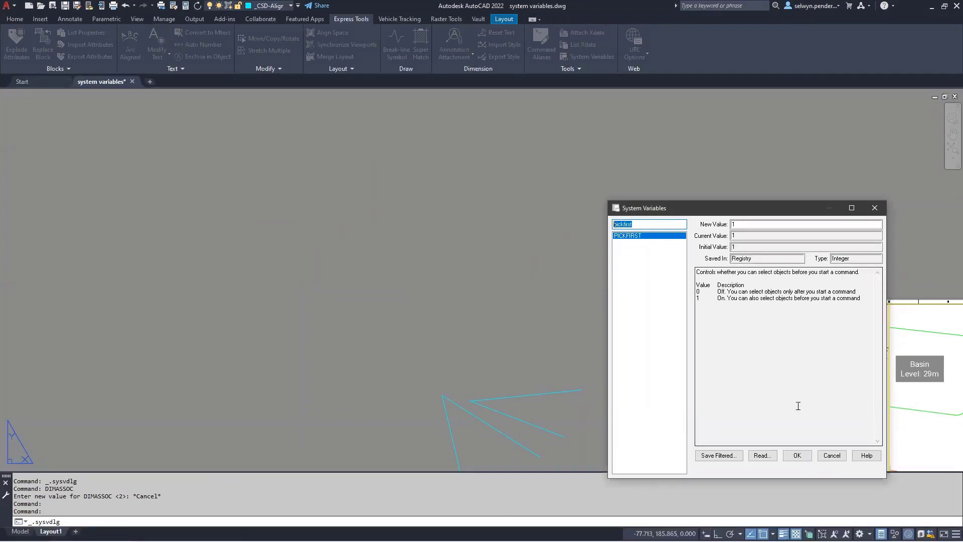
pyautogui.write('d')
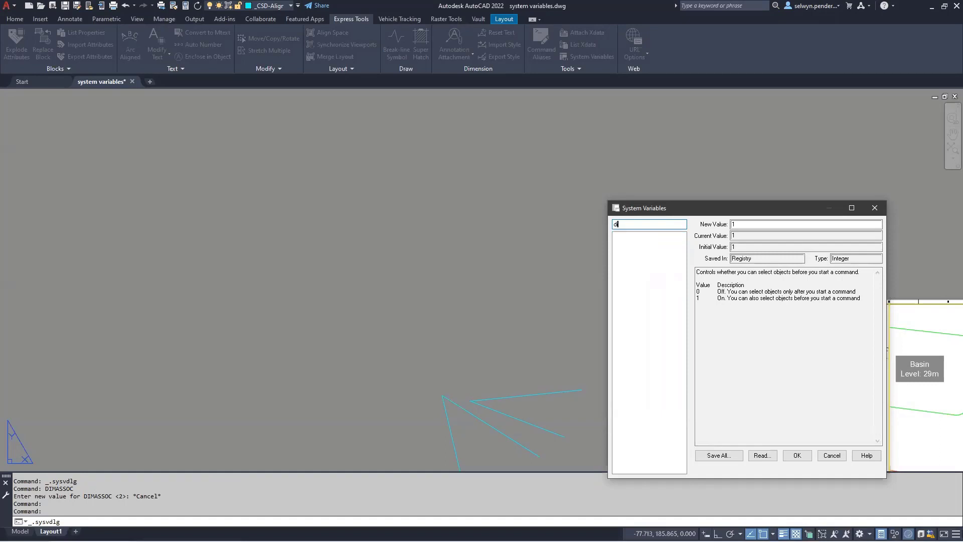
pyautogui.write('imassoc')
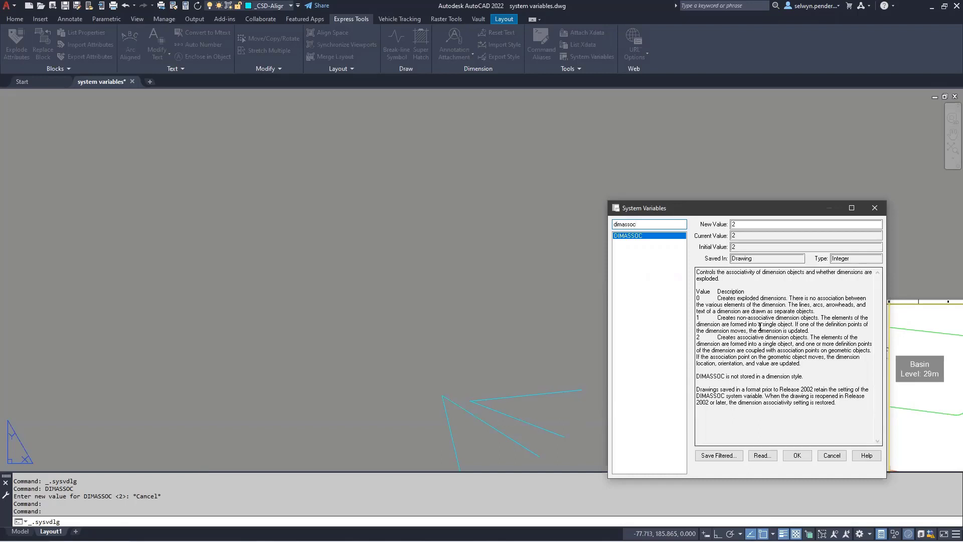
pyautogui.moveTo(719, 337); pyautogui.dragTo(800, 337)
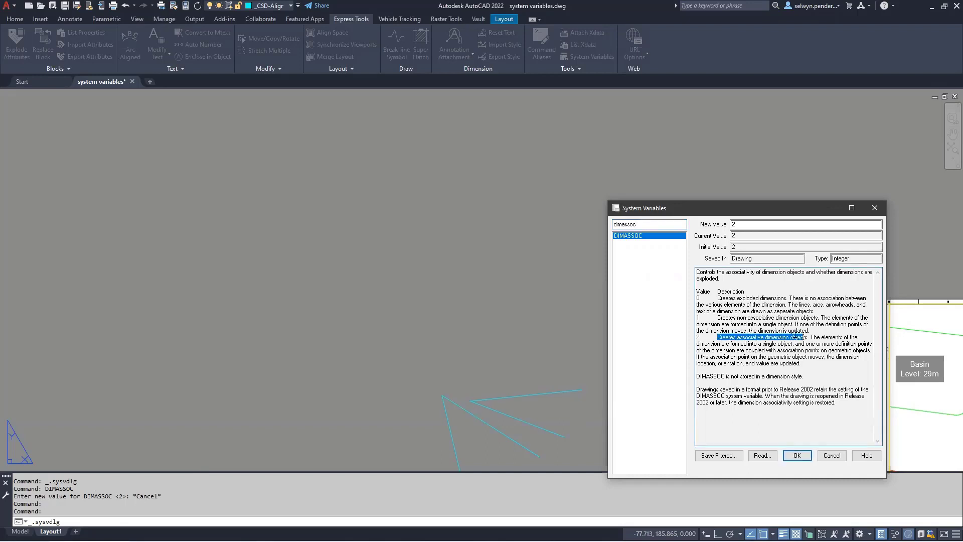
pyautogui.click(731, 314)
pyautogui.moveTo(717, 298); pyautogui.dragTo(786, 298)
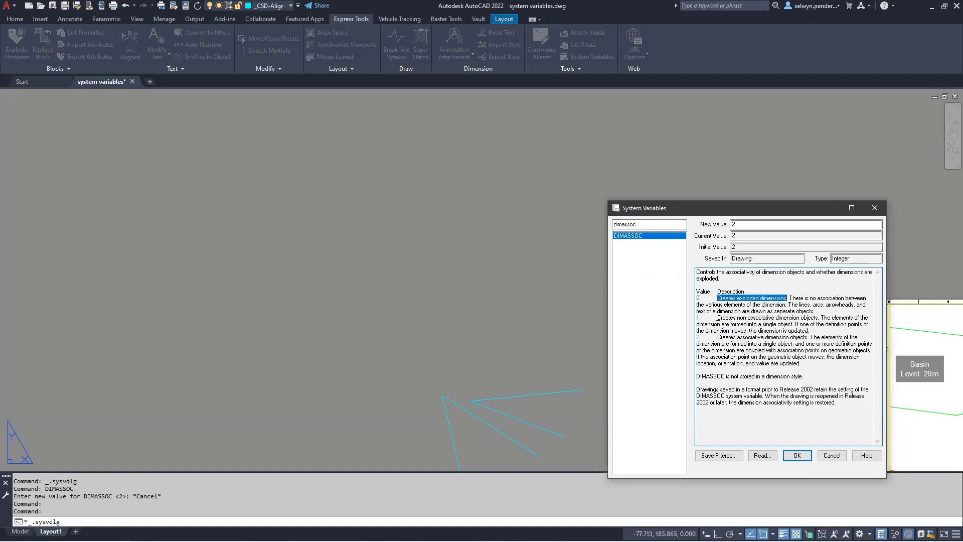
pyautogui.moveTo(718, 318); pyautogui.dragTo(754, 321)
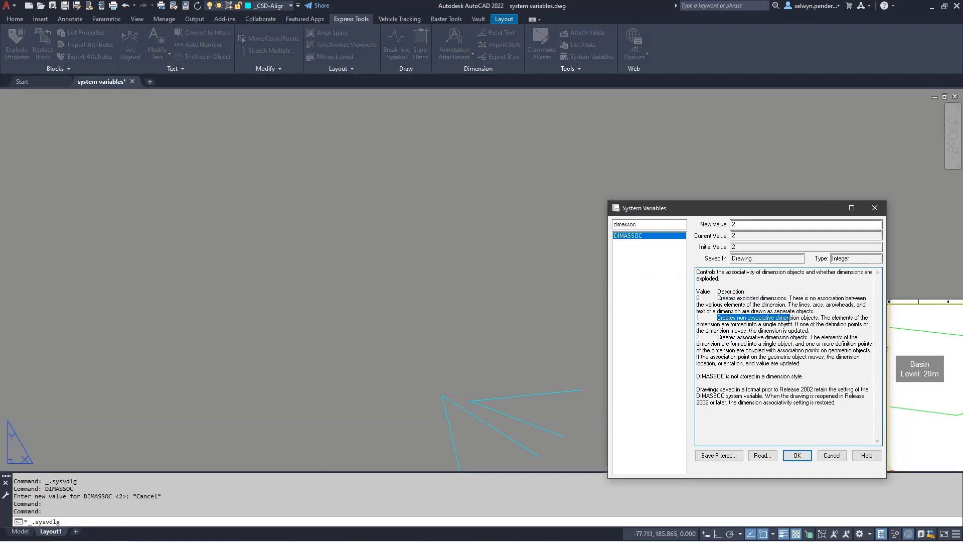
pyautogui.moveTo(790, 319); pyautogui.dragTo(787, 319)
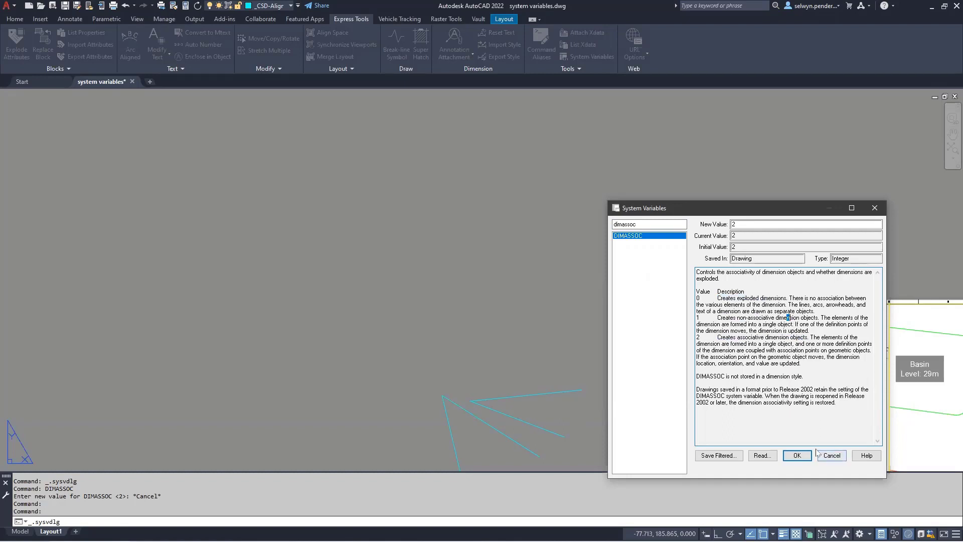
# Set the DIMASSOC system variable to 0 in the system variables editor and apply it.
pyautogui.click(746, 225)
pyautogui.moveTo(746, 224); pyautogui.dragTo(702, 226)
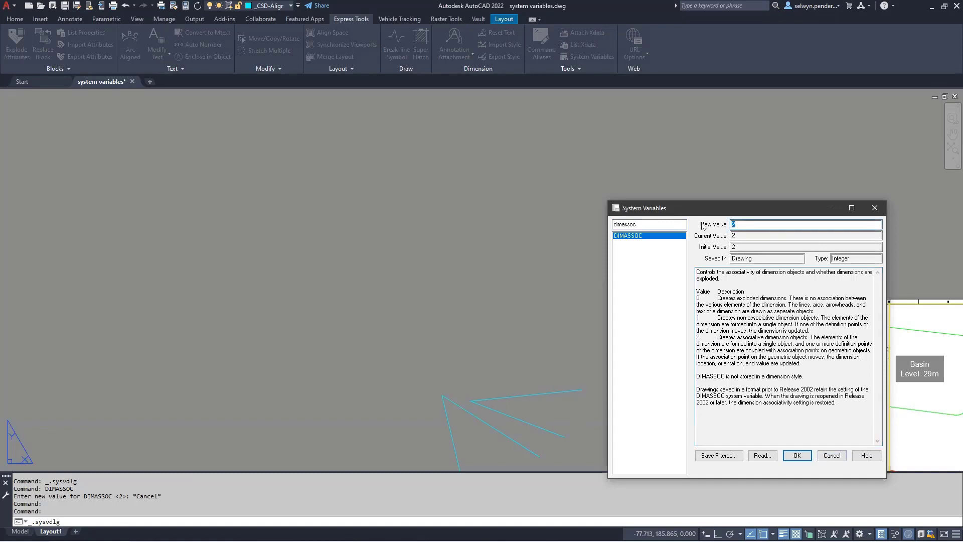
pyautogui.write('10')
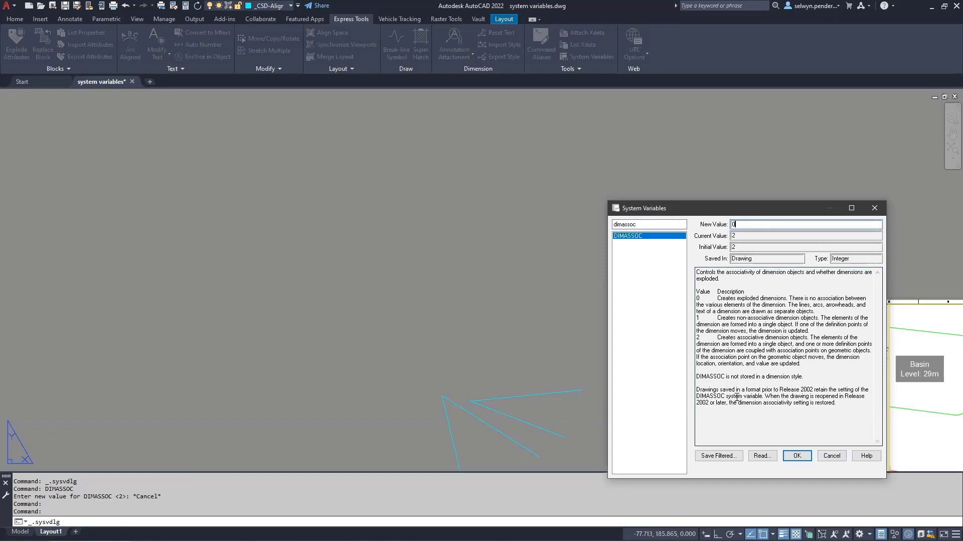
pyautogui.click(797, 455)
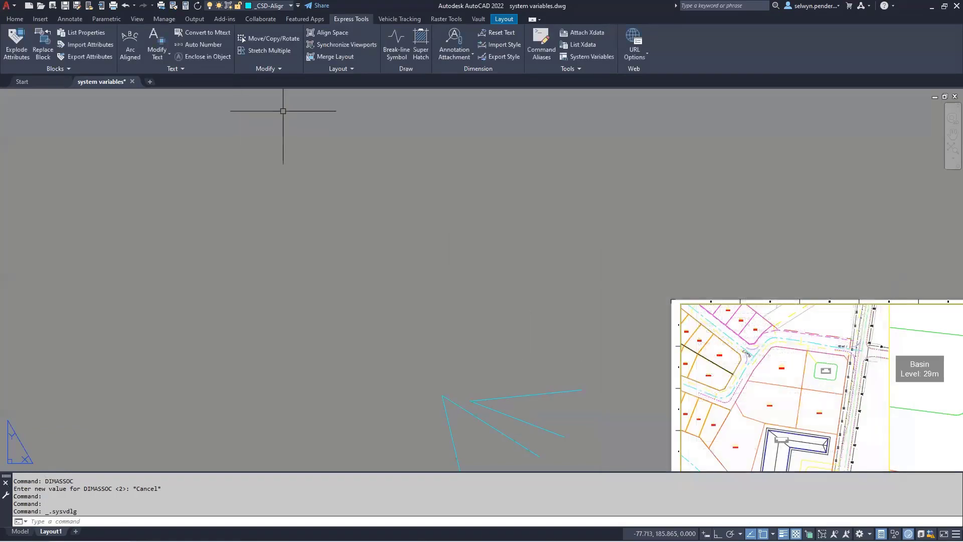
# Add an aligned dimension just above the uppermost, nearly horizontal cyan line.
pyautogui.click(16, 19)
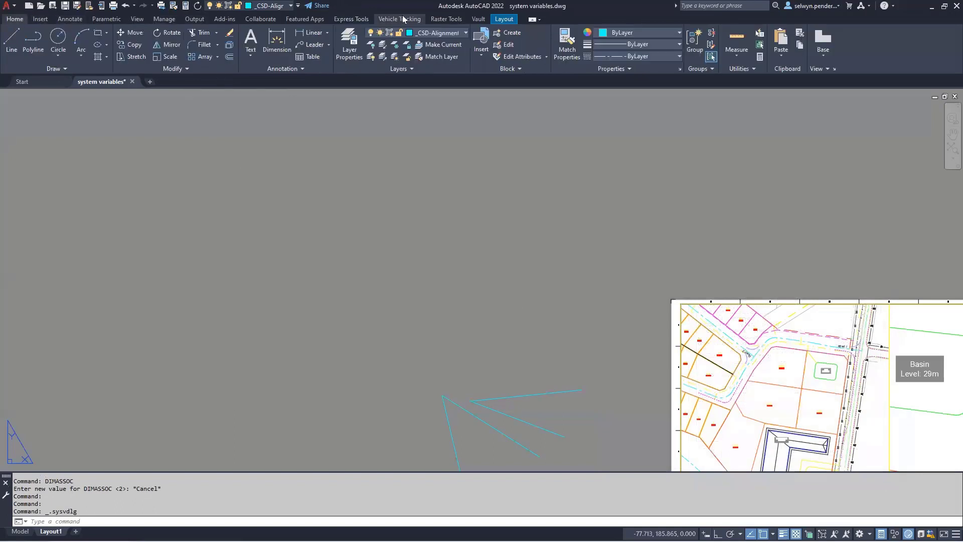
pyautogui.click(277, 43)
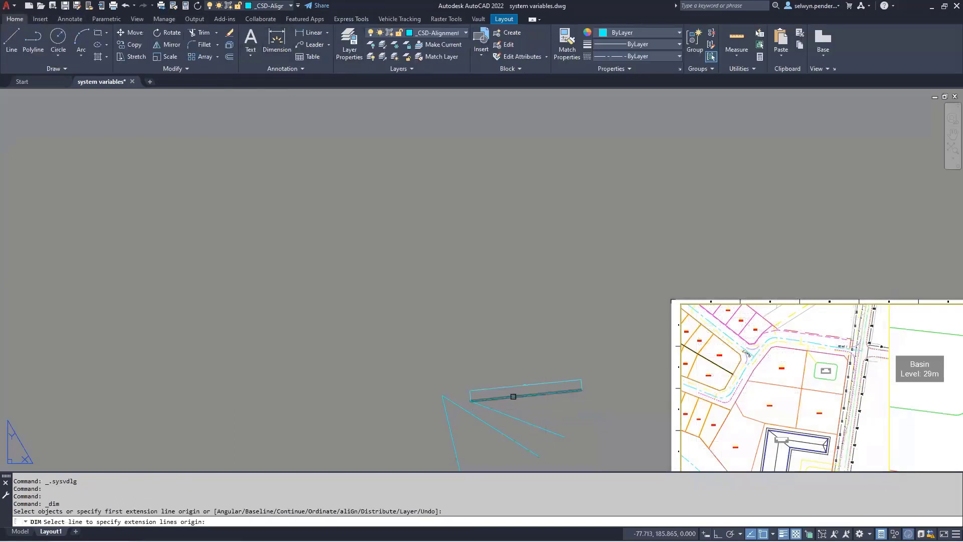
pyautogui.click(485, 398)
pyautogui.click(498, 397)
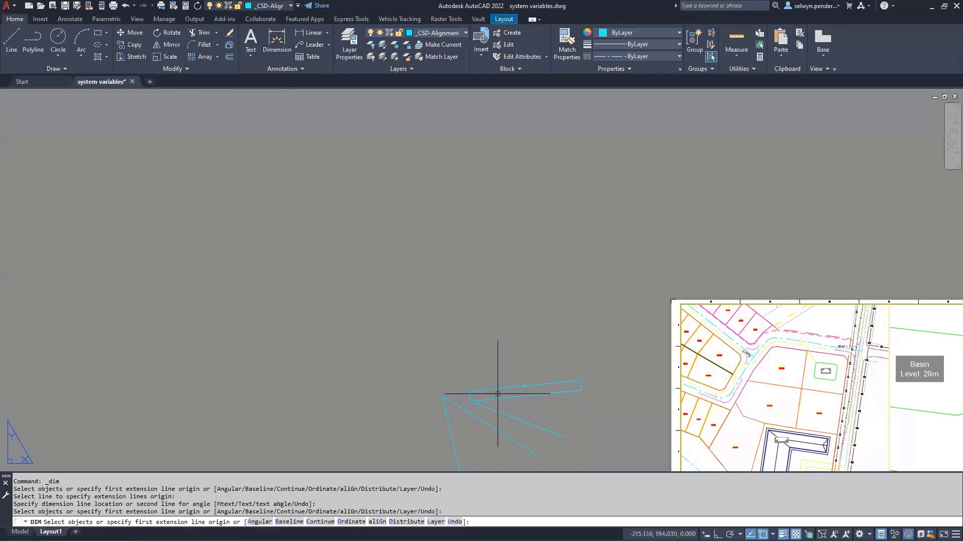
pyautogui.scroll(5, 508, 388)
pyautogui.scroll(-2, 458, 352)
pyautogui.moveTo(450, 355); pyautogui.dragTo(662, 95, button='middle')
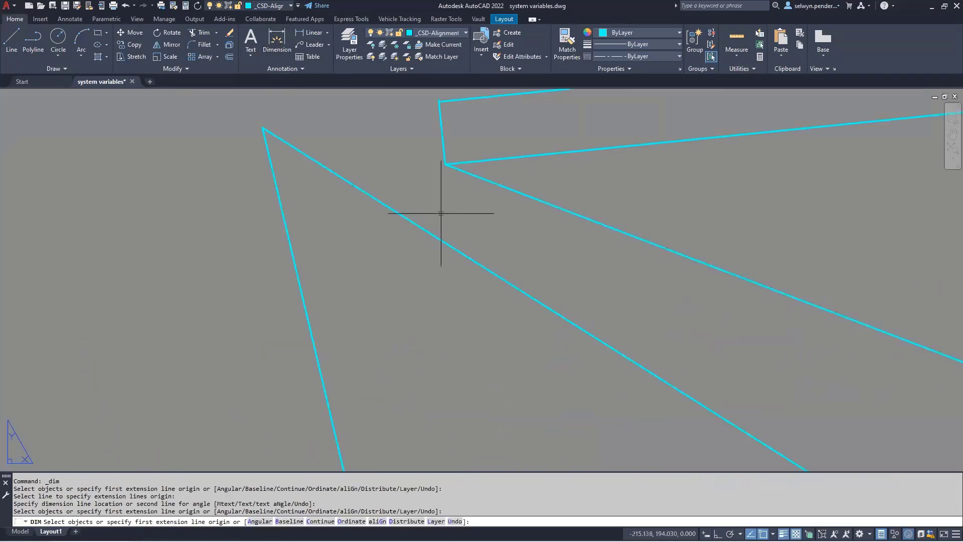
pyautogui.moveTo(301, 135); pyautogui.dragTo(486, 490, button='middle')
pyautogui.write('l')
pyautogui.press('Return')
pyautogui.click(189, 240)
pyautogui.click(248, 274)
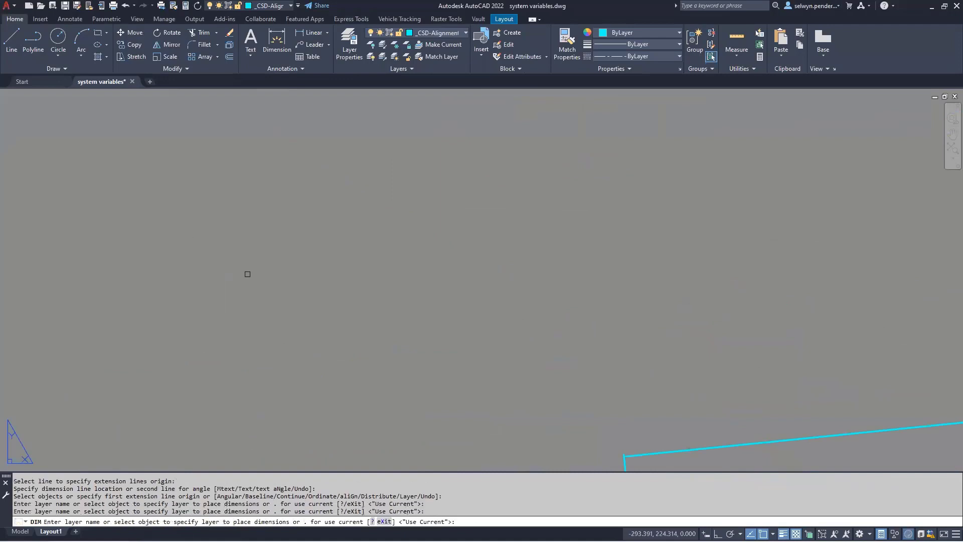
pyautogui.press('Escape')
pyautogui.write('l')
pyautogui.press('Return')
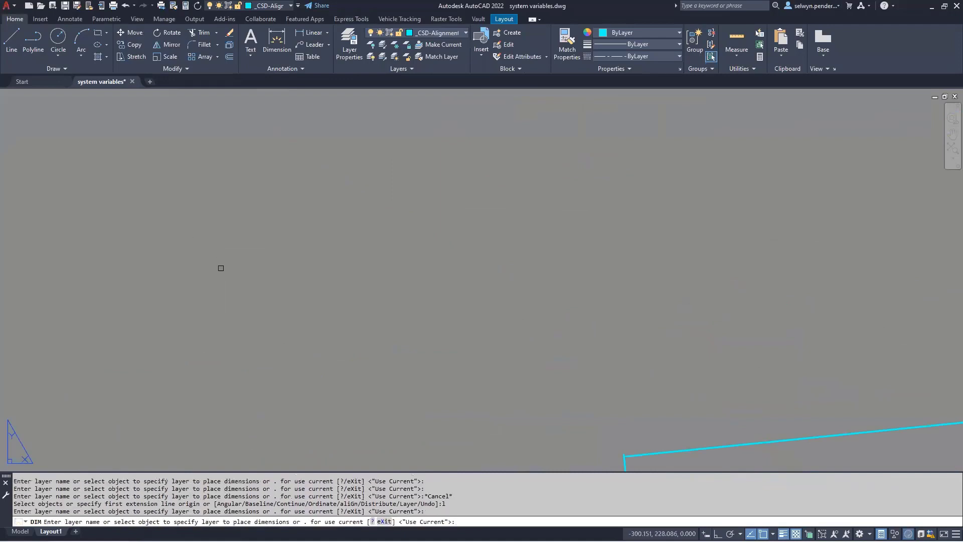
pyautogui.press('Return')
pyautogui.press('Escape')
# Draw a short sloping line about 14 units long in the empty area beyond the existing cyan lines.
pyautogui.write('l')
pyautogui.press('Return')
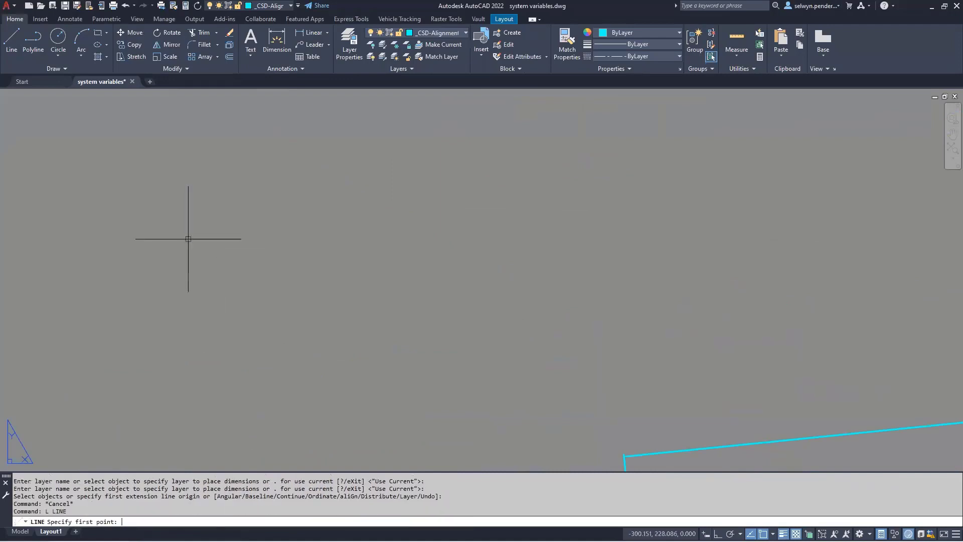
pyautogui.click(188, 239)
pyautogui.click(254, 284)
pyautogui.press('Return')
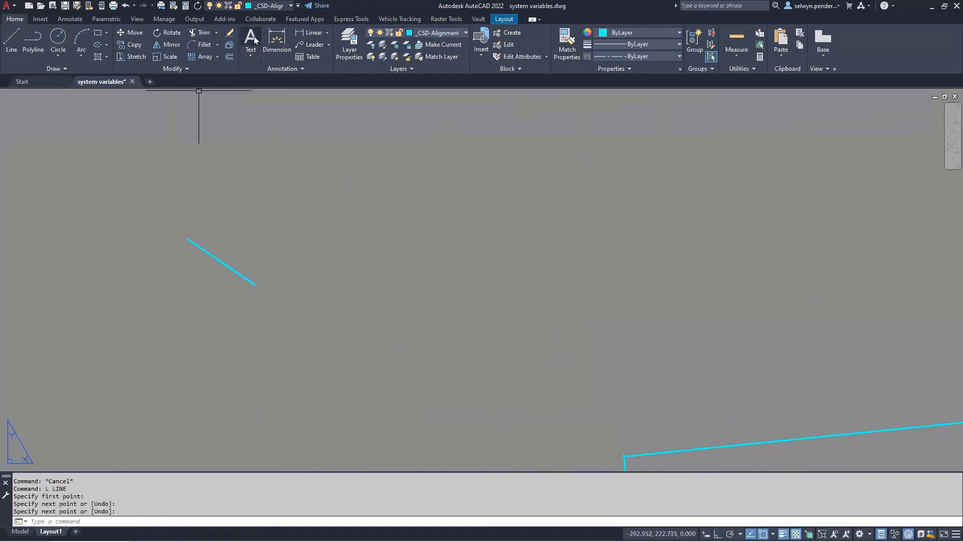
# Add an aligned dimension above the short sloping line.
pyautogui.click(277, 43)
pyautogui.click(202, 247)
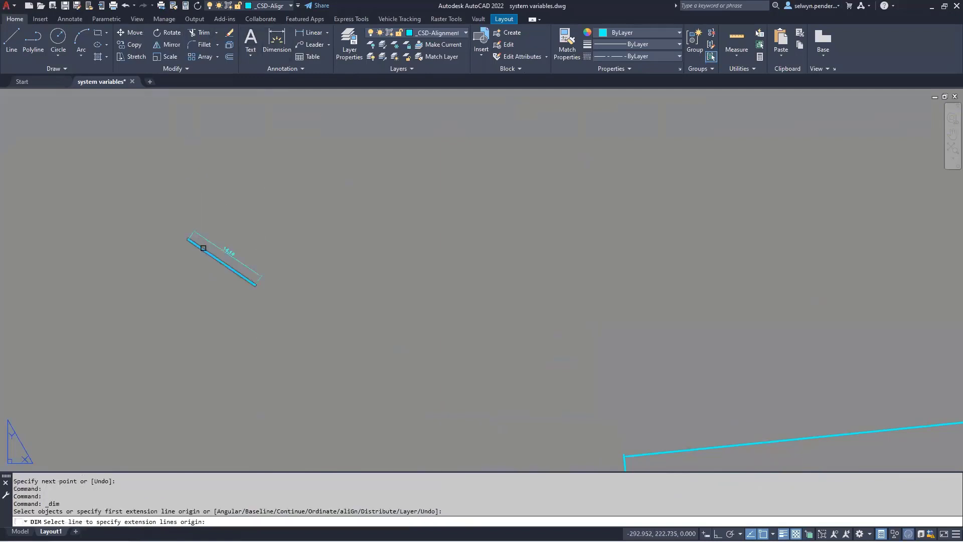
pyautogui.click(212, 207)
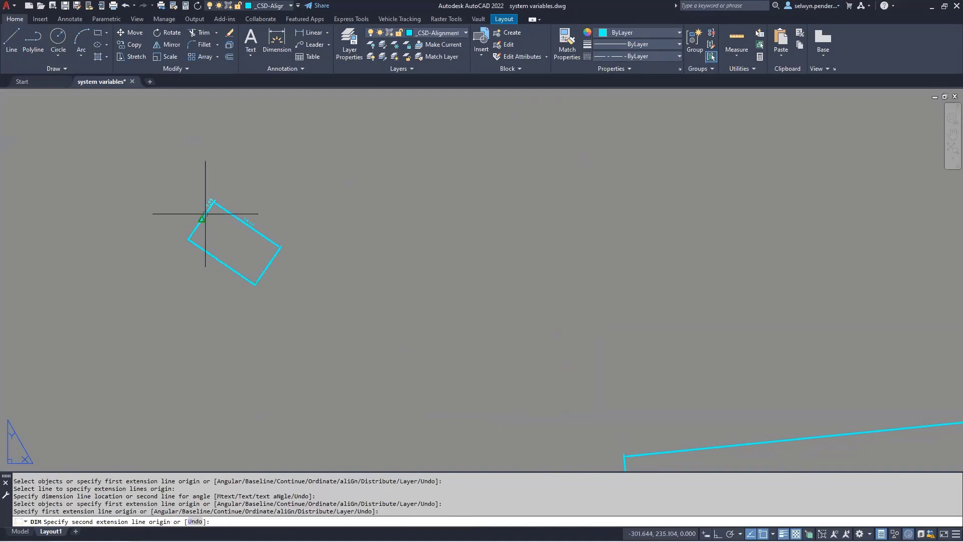
pyautogui.click(203, 209)
# Select the exploded dimension's dimension line and one extension line to inspect them as separate objects, and turn off lineweight display.
pyautogui.click(223, 210)
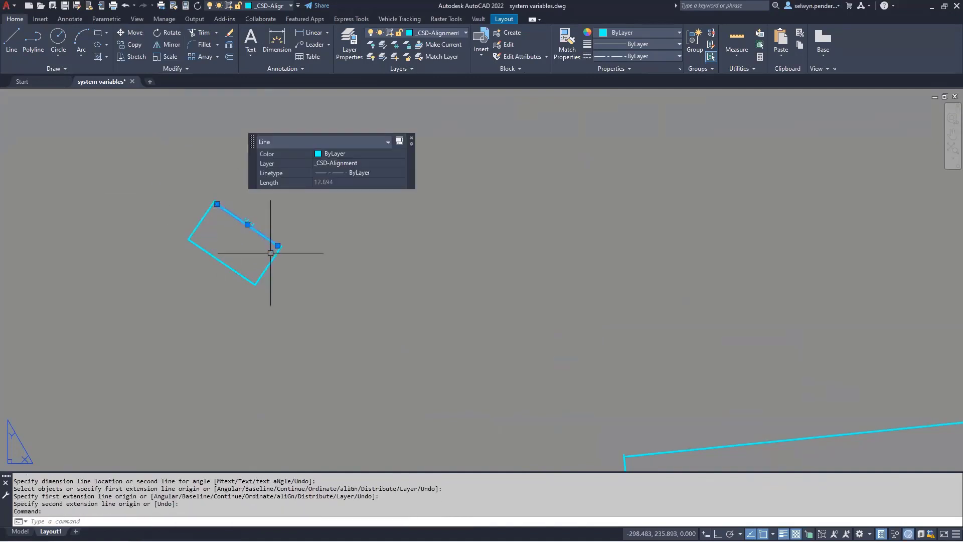
pyautogui.click(273, 261)
pyautogui.scroll(6, 266, 232)
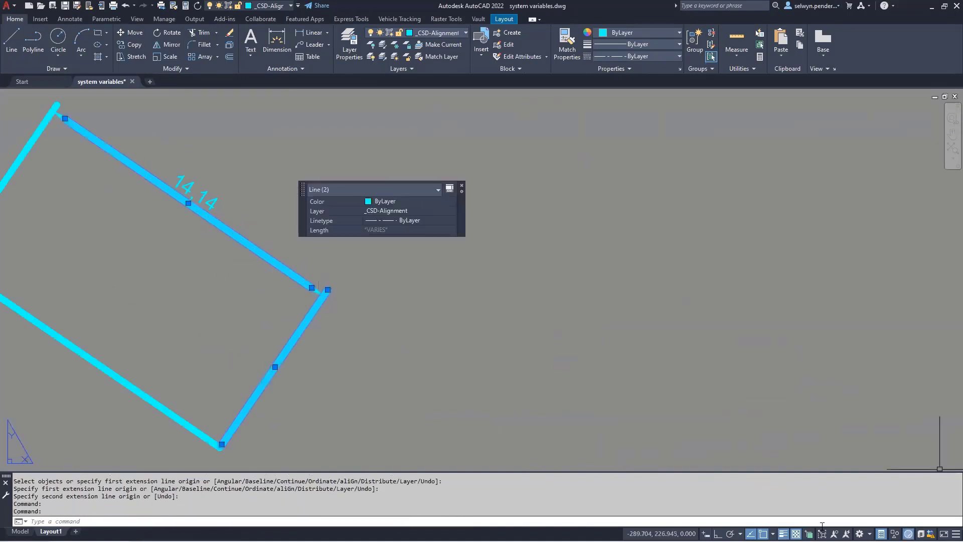
pyautogui.click(784, 534)
pyautogui.scroll(-2, 393, 318)
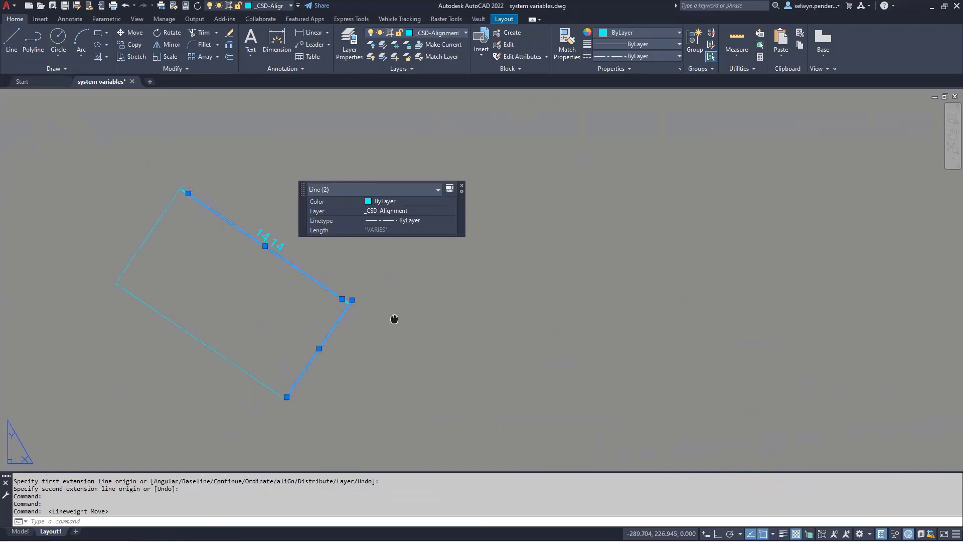
pyautogui.moveTo(393, 318)
pyautogui.mouseDown(button='middle')
pyautogui.moveTo(372, 337)
pyautogui.moveTo(456, 333)
pyautogui.mouseUp(button='middle')
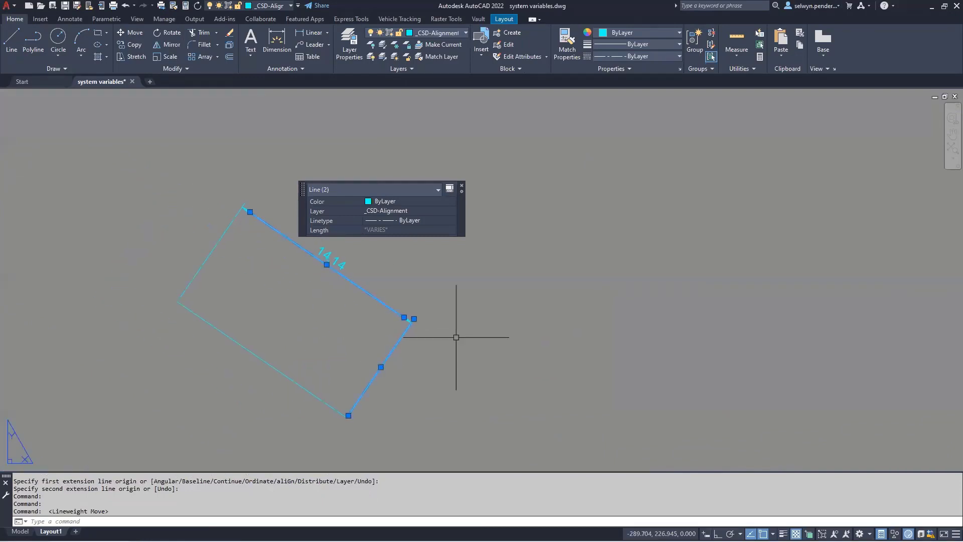
# Set DIMASSOC to 2 so new dimensions are created as associative objects.
pyautogui.write('dim')
pyautogui.press('Up')
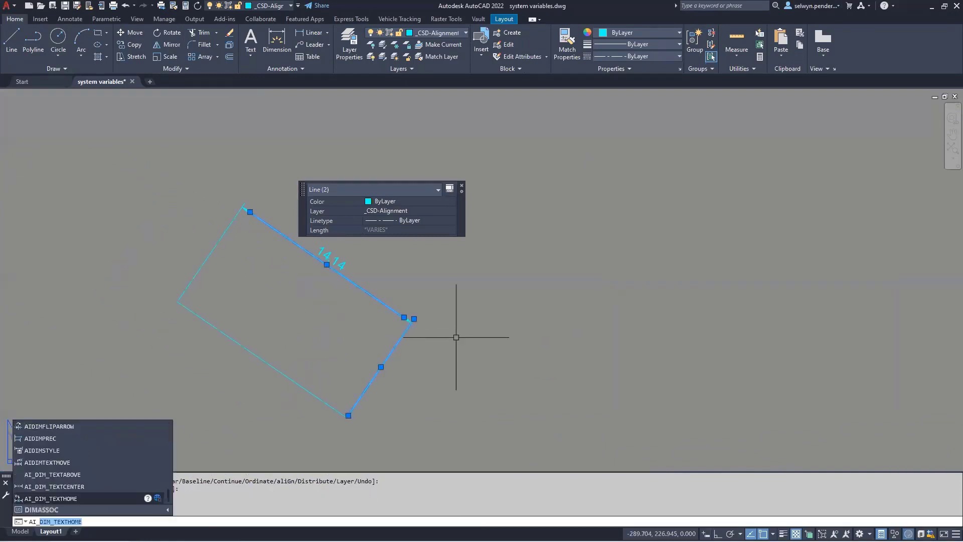
pyautogui.click(51, 509)
pyautogui.press('Return')
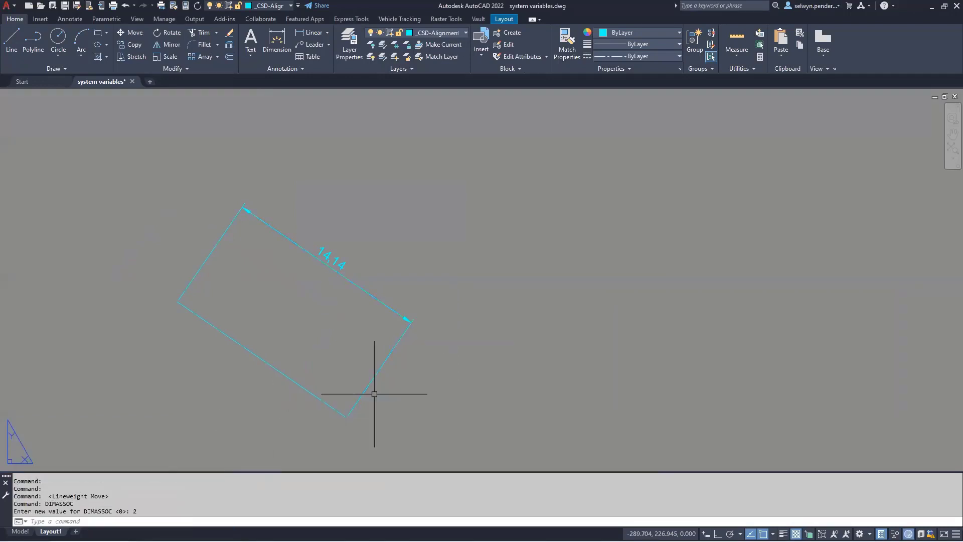
# Add an aligned dimension to the short sloping line, on the side opposite its existing exploded dimension.
pyautogui.moveTo(221, 313); pyautogui.dragTo(338, 211, button='middle')
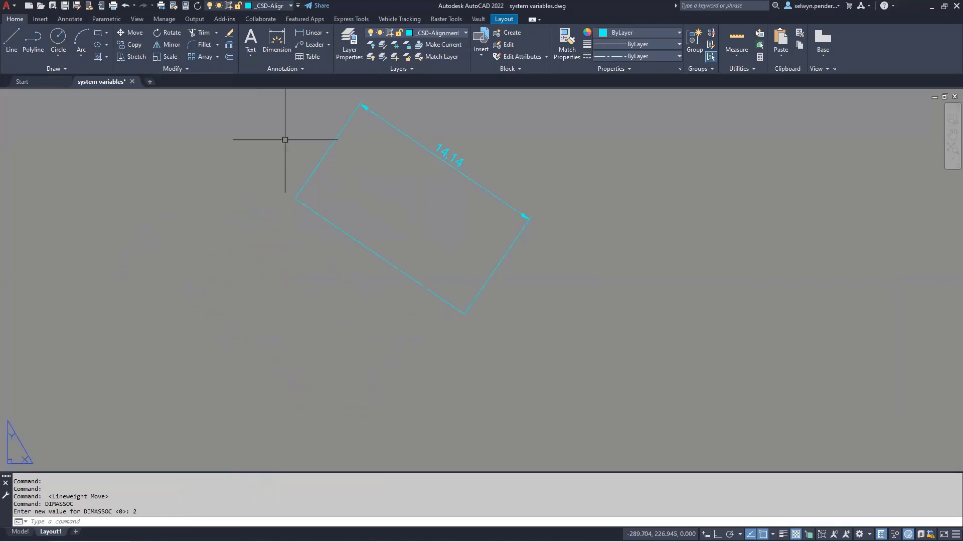
pyautogui.click(276, 45)
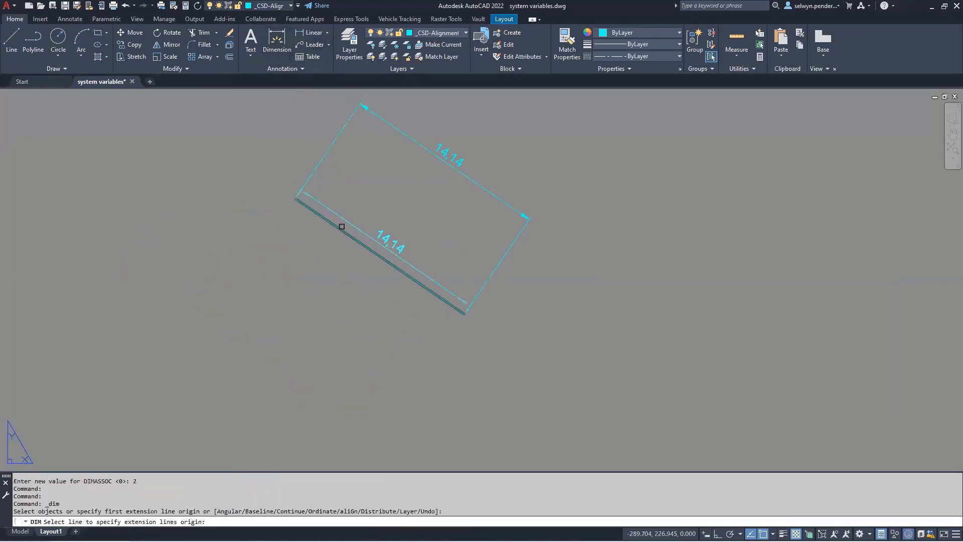
pyautogui.click(339, 229)
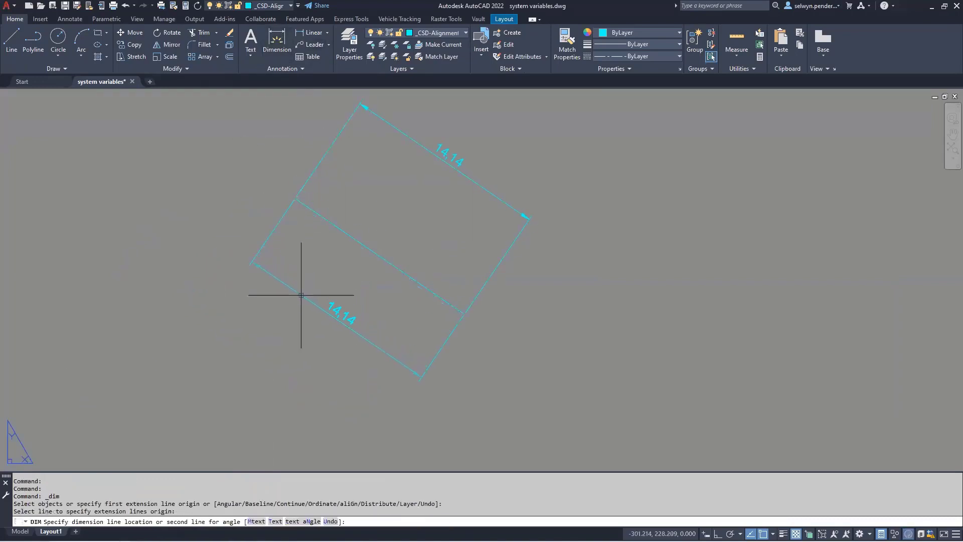
pyautogui.click(301, 296)
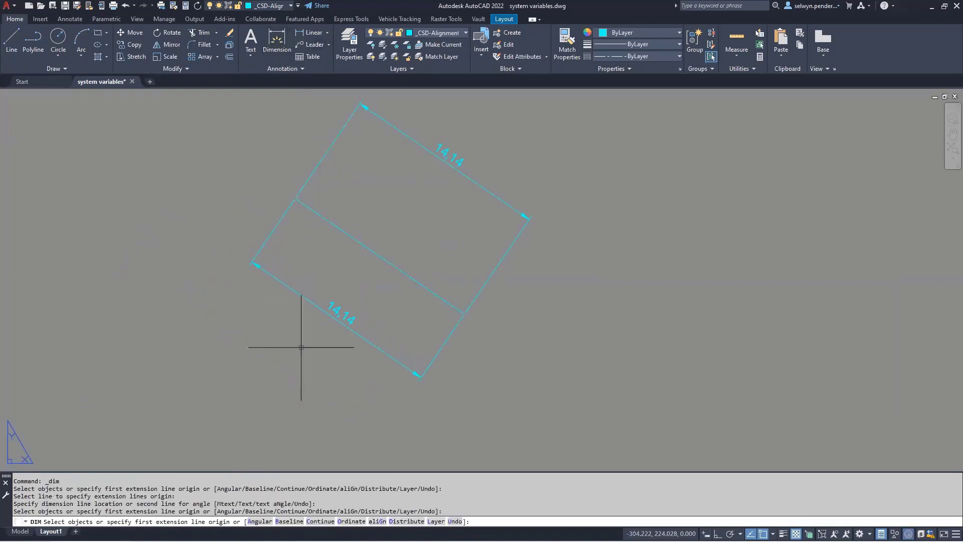
pyautogui.click(252, 262)
pyautogui.press('Escape')
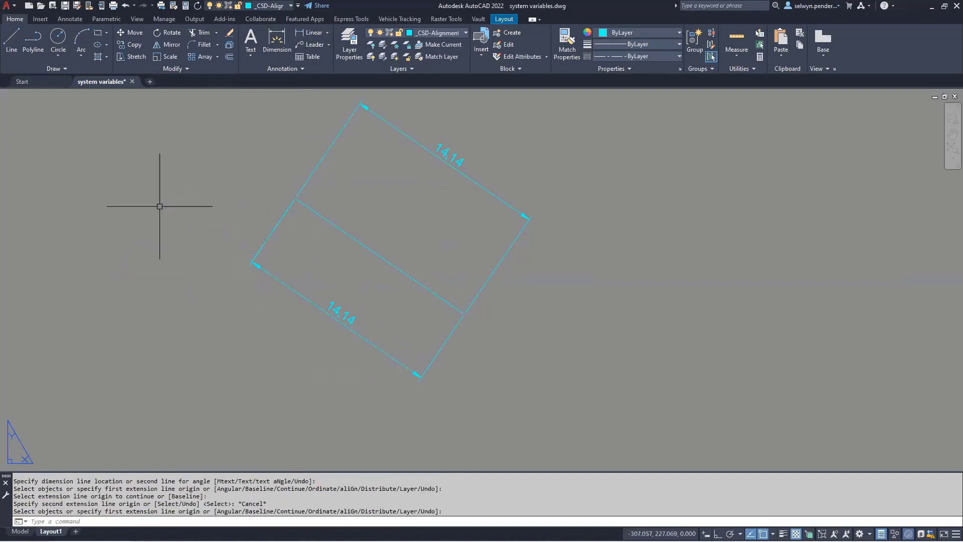
# Select the sloping line with its new dimension and stretch their shared lower endpoint outward along the line to about 26 units total length.
pyautogui.click(255, 262)
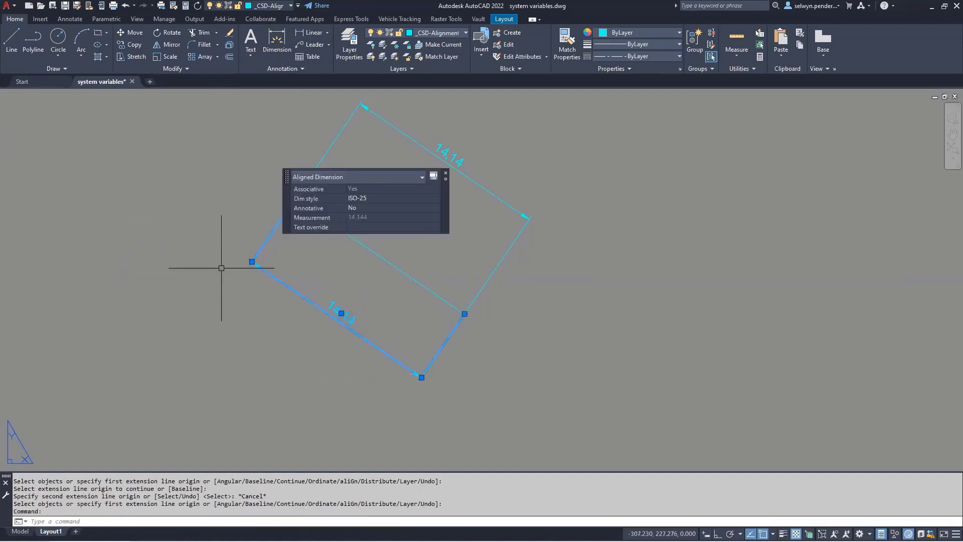
pyautogui.moveTo(220, 268); pyautogui.dragTo(221, 301, button='middle')
pyautogui.click(502, 361)
pyautogui.click(454, 333)
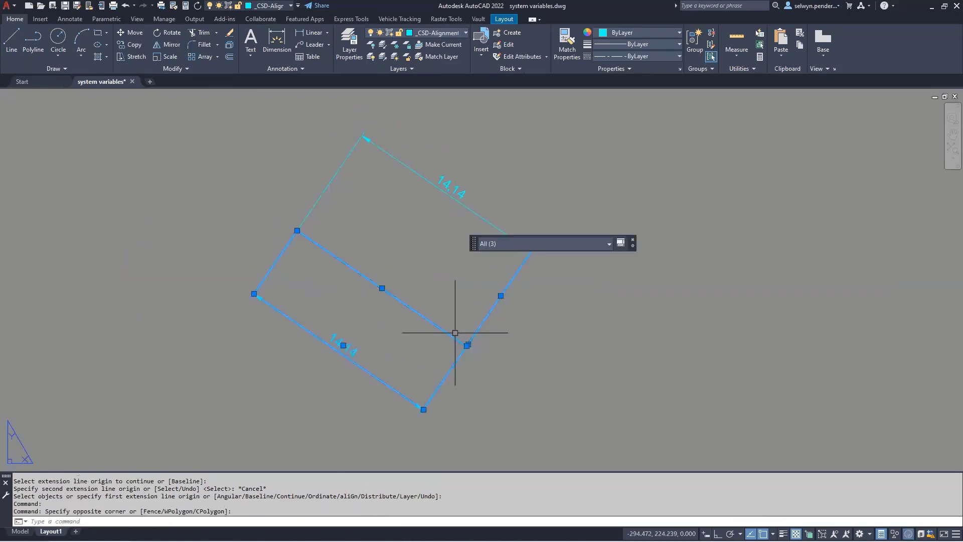
pyautogui.click(467, 346)
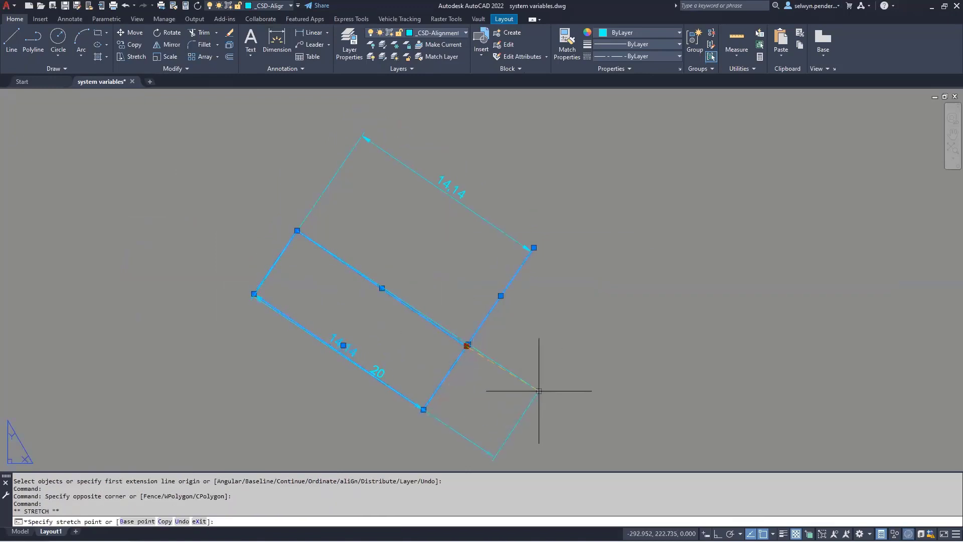
pyautogui.moveTo(554, 393); pyautogui.dragTo(495, 263, button='middle')
pyautogui.click(553, 300)
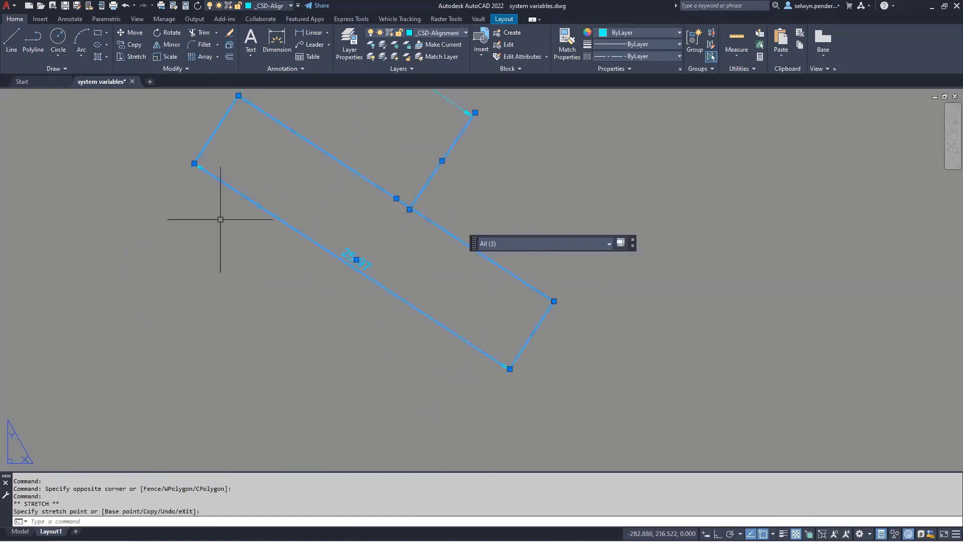
pyautogui.scroll(-2, 358, 238)
pyautogui.moveTo(360, 246); pyautogui.dragTo(394, 302, button='middle')
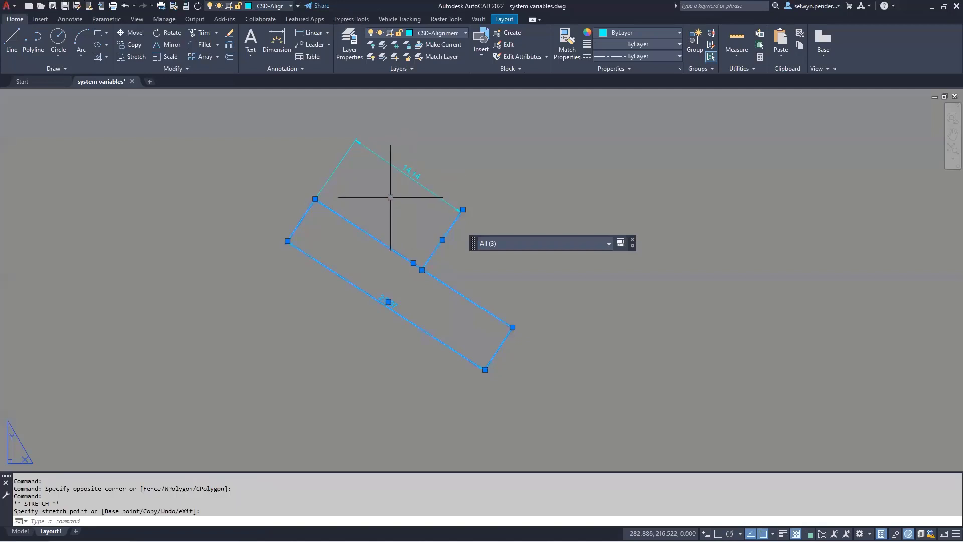
# Clear the selection and check the new aligned dimension by its extension line and text as one single object.
pyautogui.click(303, 215)
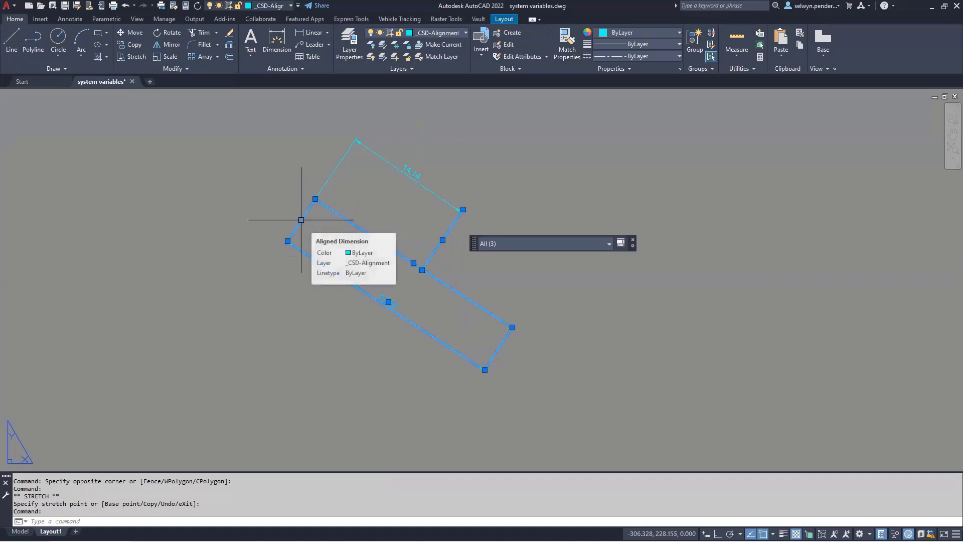
pyautogui.press('Escape')
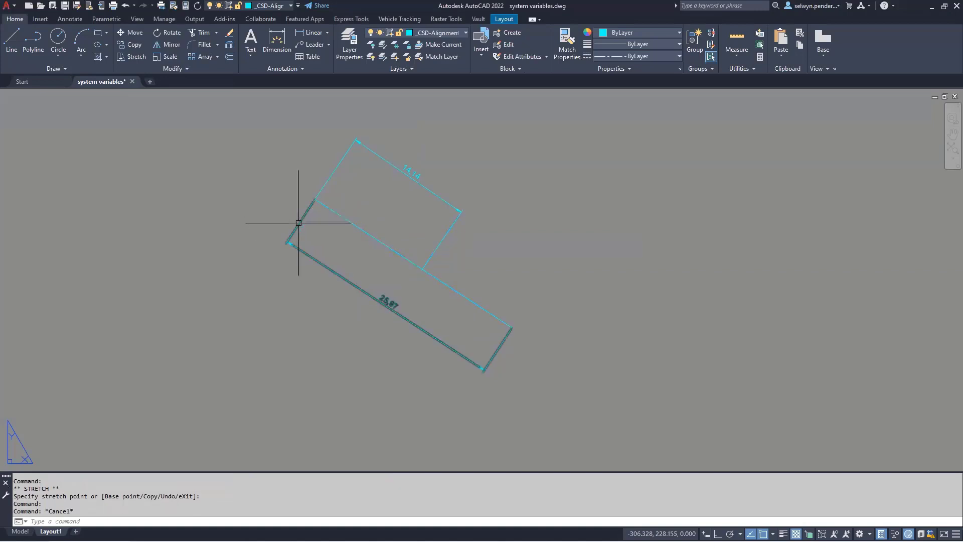
pyautogui.click(302, 218)
pyautogui.press('Escape')
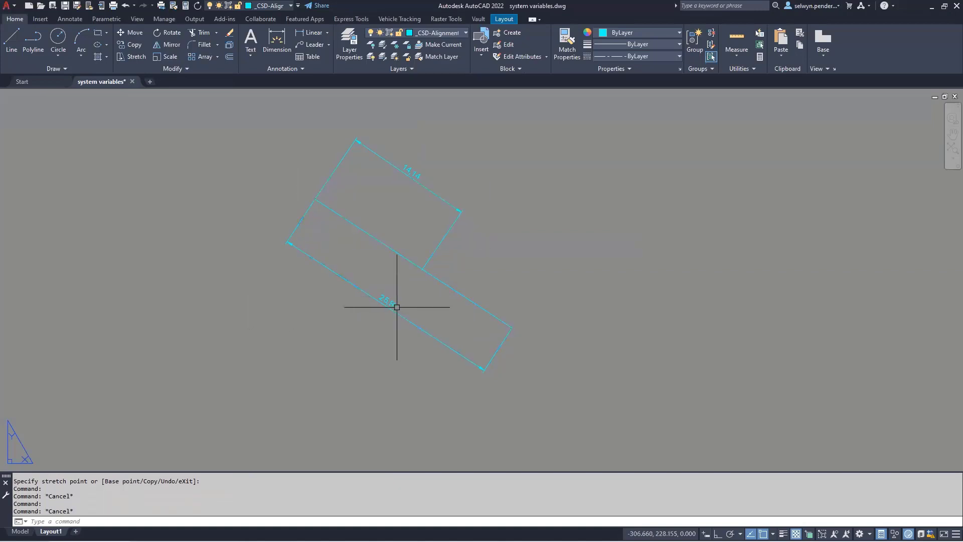
pyautogui.click(388, 301)
pyautogui.press('Escape')
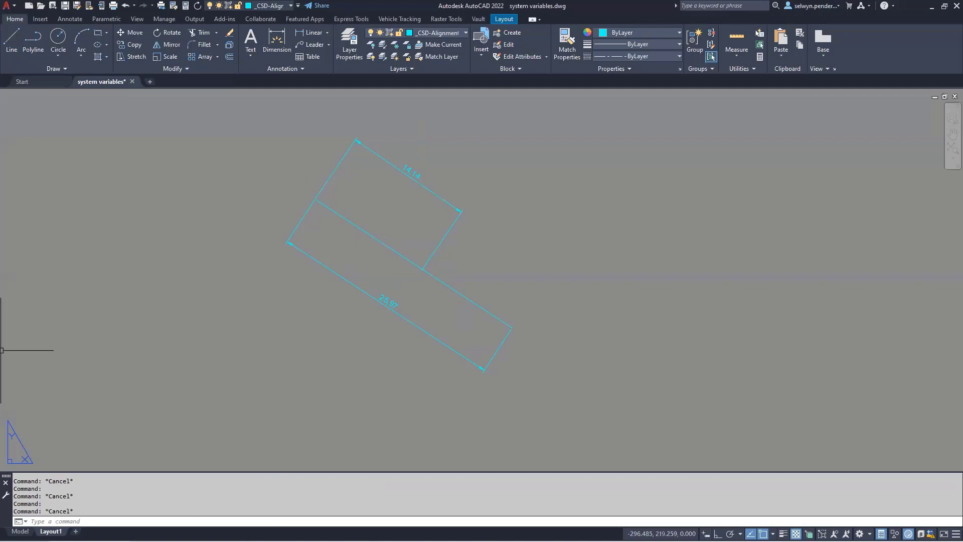
pyautogui.click(557, 240)
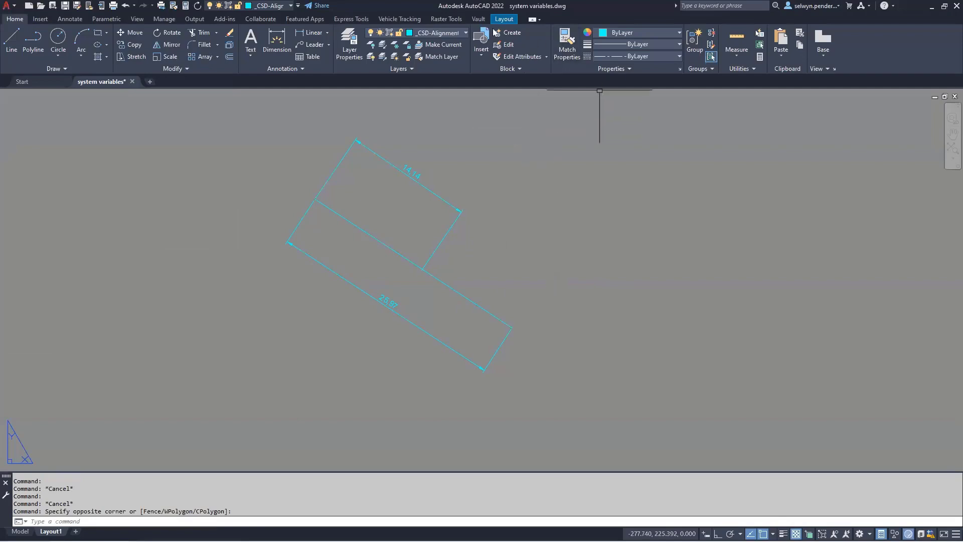
# Look up ATTREQ in the System Variables editor and examine its description and value options.
pyautogui.click(351, 19)
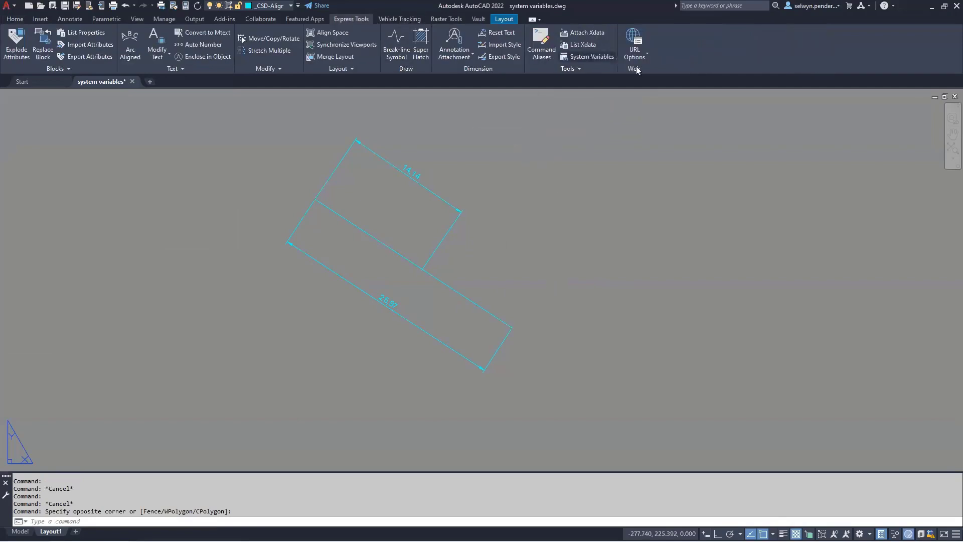
pyautogui.click(574, 56)
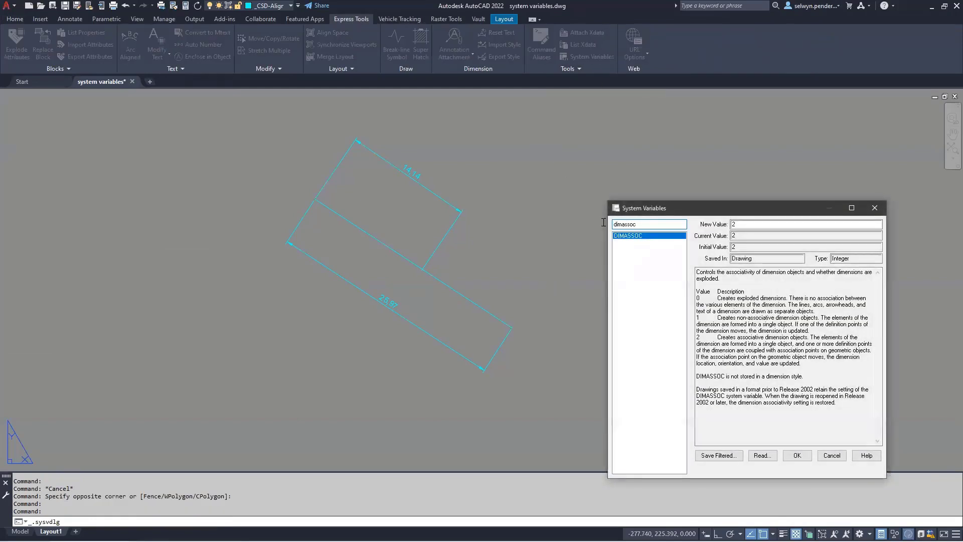
pyautogui.write('attreq')
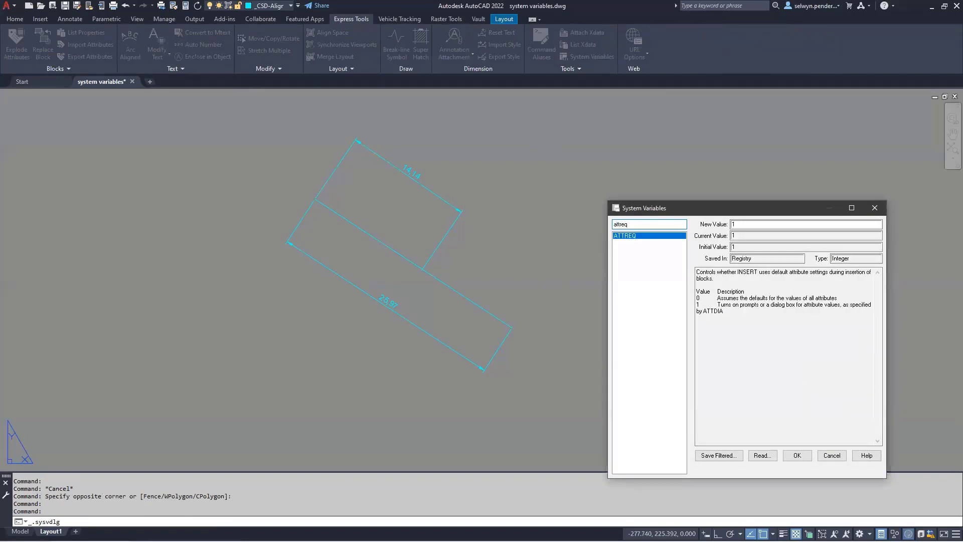
pyautogui.click(749, 307)
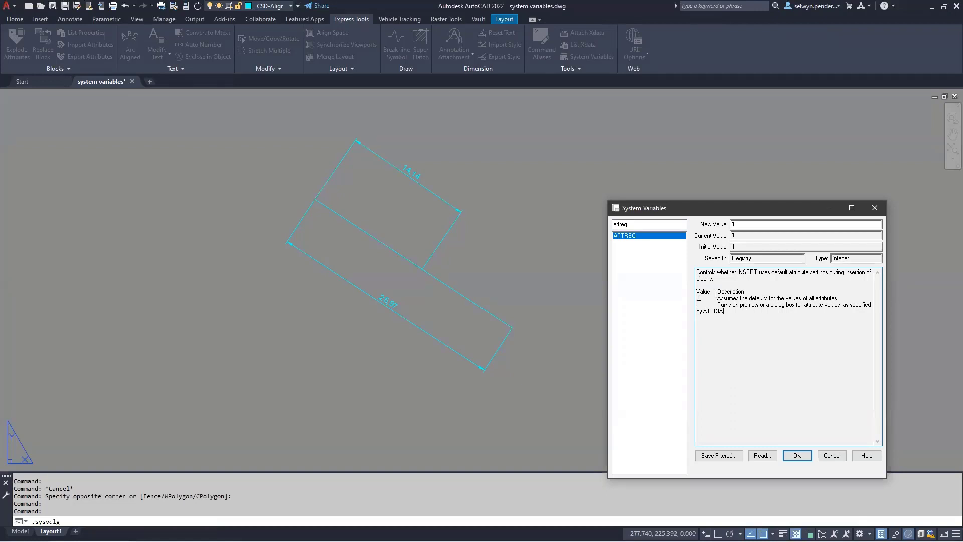
pyautogui.doubleClick(735, 224)
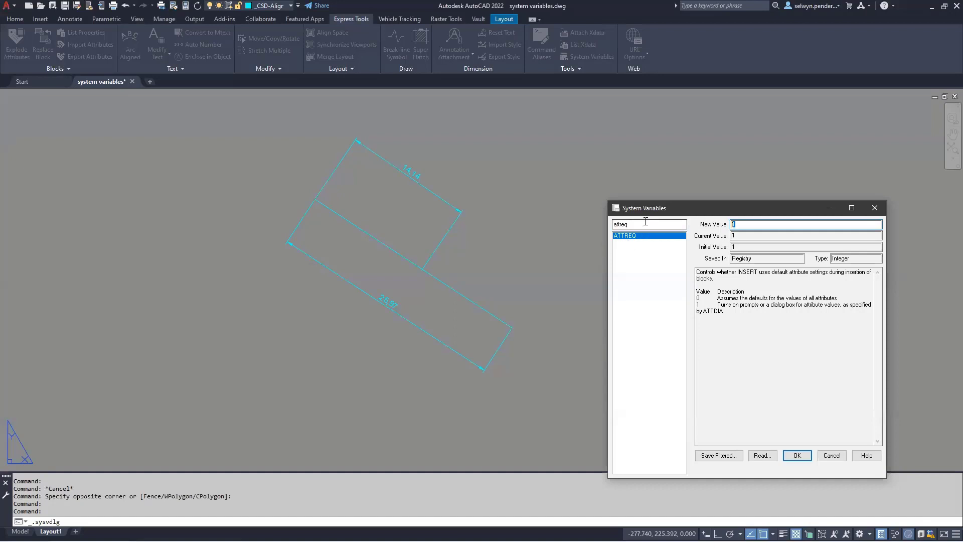
# Find the PLINEGEN system variable and set it to 0 so linetypes start and end with a dash at each polyline vertex.
pyautogui.moveTo(644, 224); pyautogui.dragTo(549, 223)
pyautogui.write('plin')
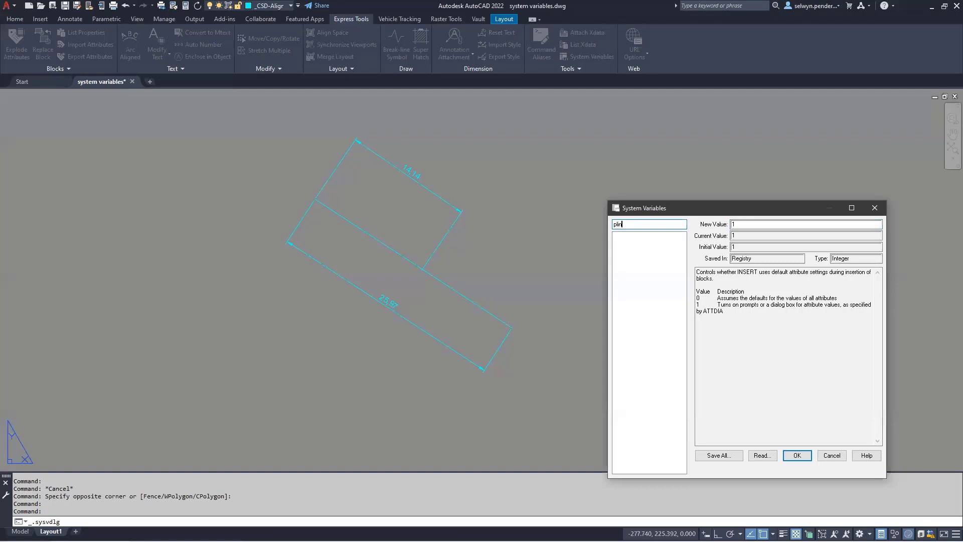
pyautogui.write('egen')
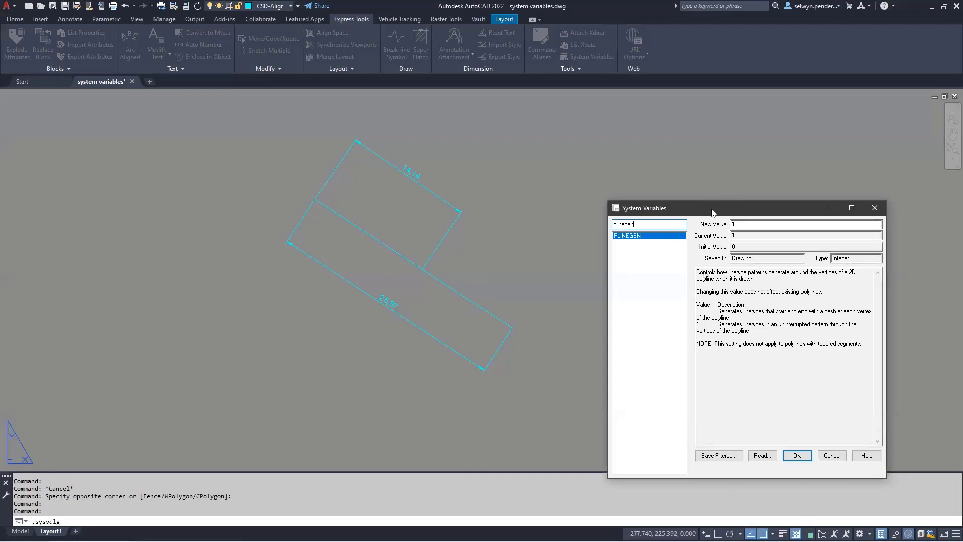
pyautogui.moveTo(707, 213); pyautogui.dragTo(664, 215)
pyautogui.doubleClick(703, 226)
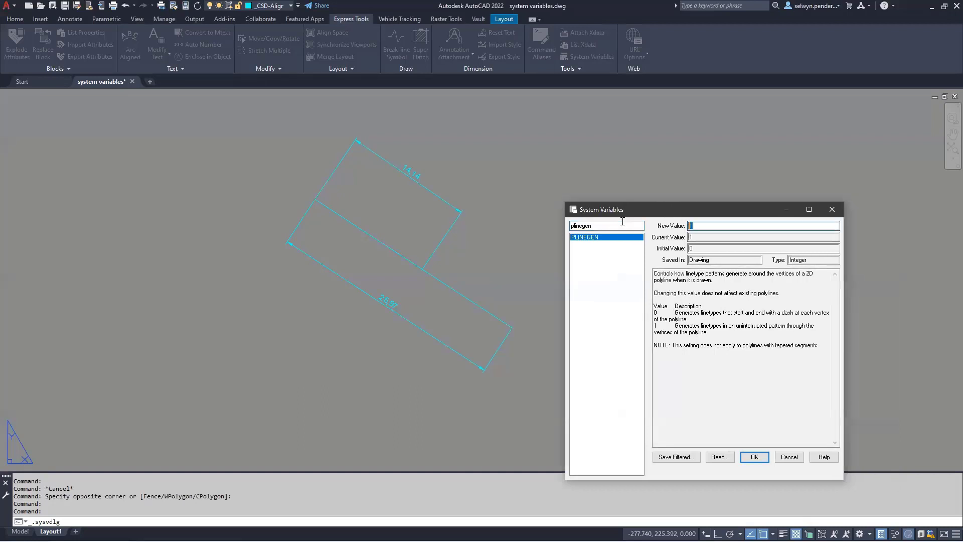
pyautogui.write('0')
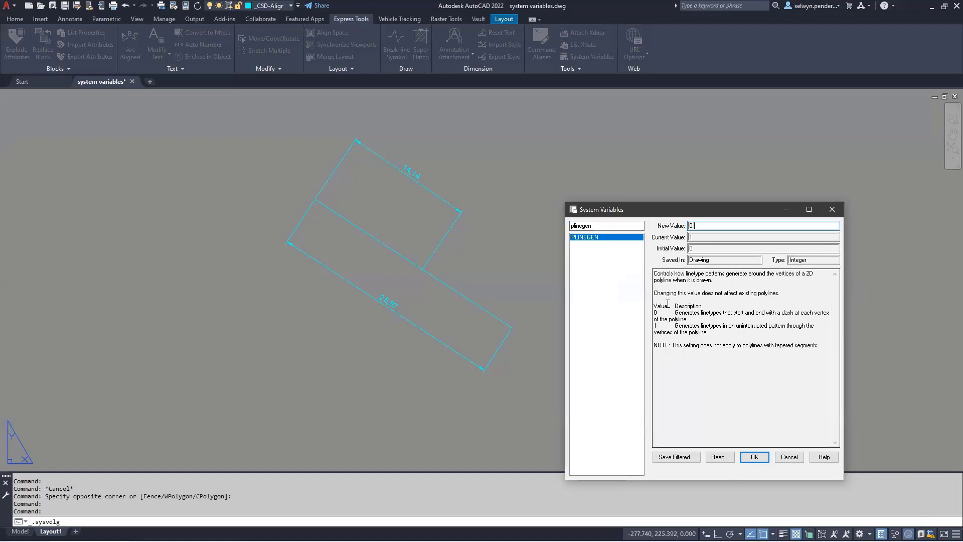
pyautogui.click(755, 456)
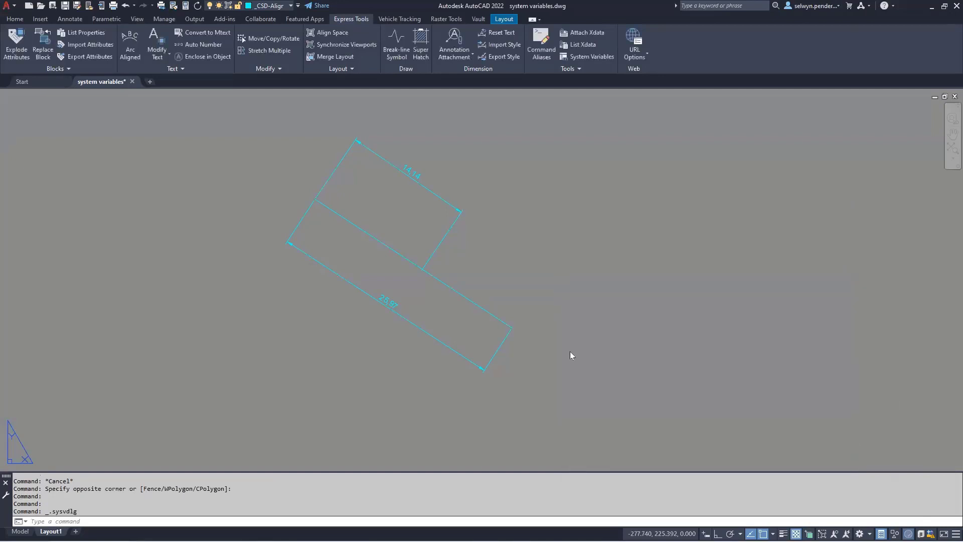
# Draw a single-segment polyline across the empty area of the layout, outside the site plan sheet.
pyautogui.scroll(-3, 503, 239)
pyautogui.moveTo(501, 253); pyautogui.dragTo(279, 350, button='middle')
pyautogui.moveTo(395, 244); pyautogui.dragTo(215, 287, button='middle')
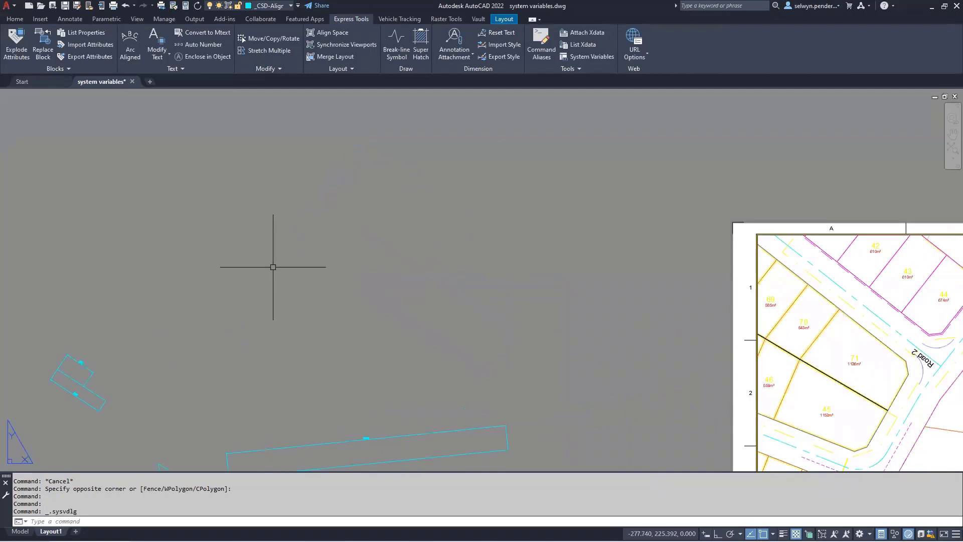
pyautogui.write('pl')
pyautogui.press('space')
pyautogui.click(256, 223)
pyautogui.click(586, 157)
pyautogui.press('Return')
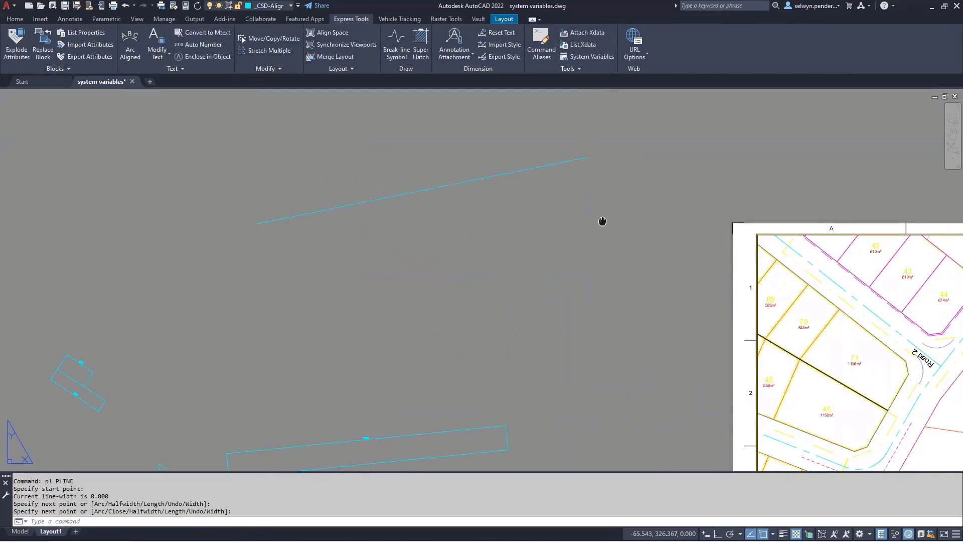
pyautogui.moveTo(582, 214); pyautogui.dragTo(524, 269, button='middle')
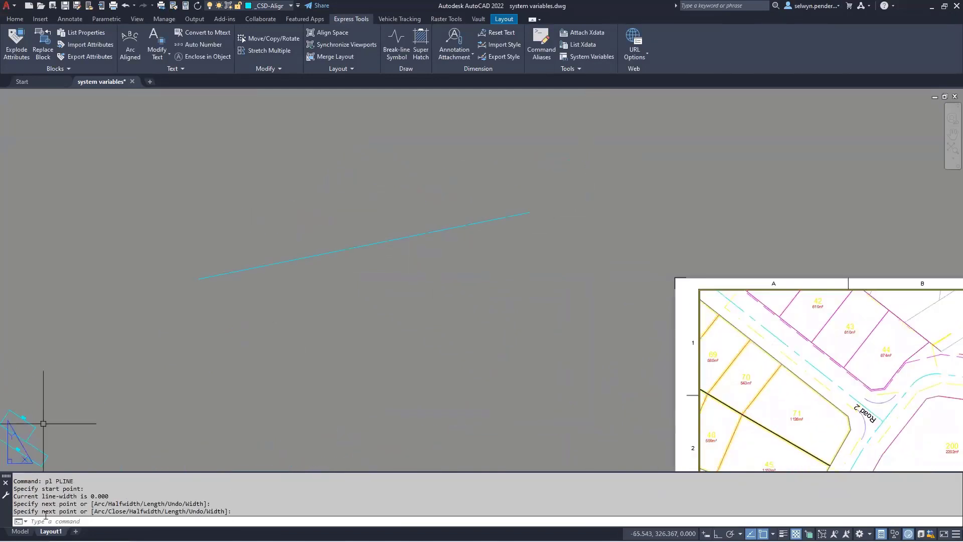
# Switch to model space and draw an open five-segment polyline in the empty area east of the retail site.
pyautogui.click(20, 531)
pyautogui.moveTo(517, 301); pyautogui.dragTo(437, 323, button='middle')
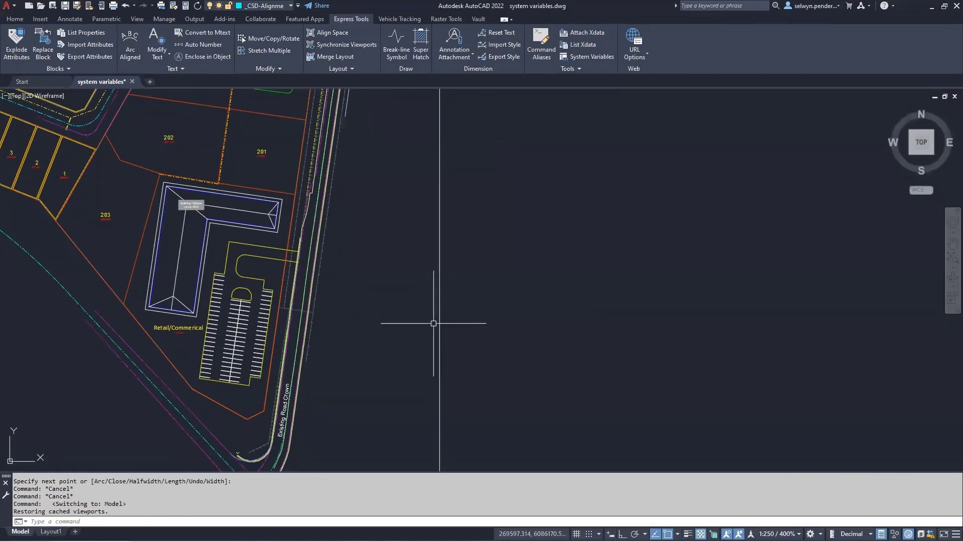
pyautogui.write('pl')
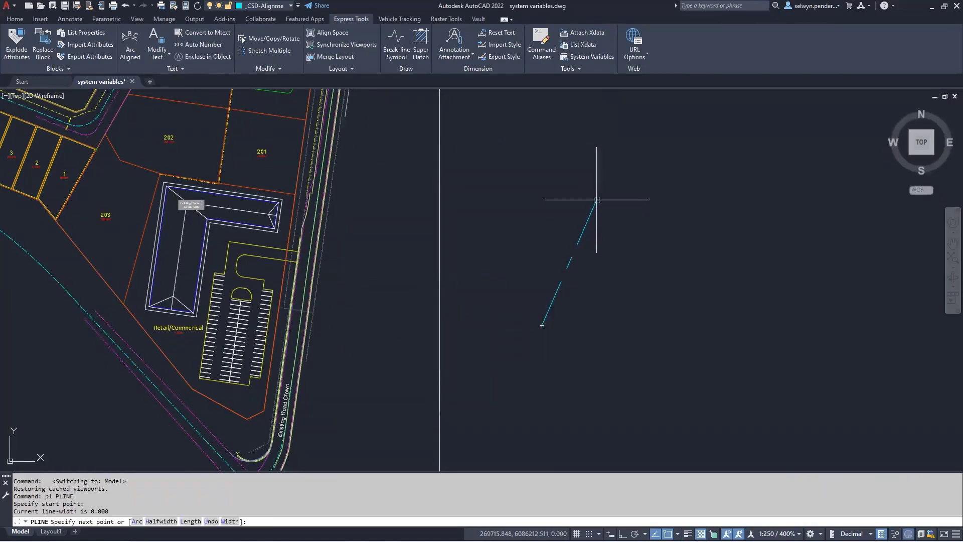
pyautogui.scroll(2, 596, 201)
pyautogui.moveTo(599, 198); pyautogui.dragTo(477, 170, button='middle')
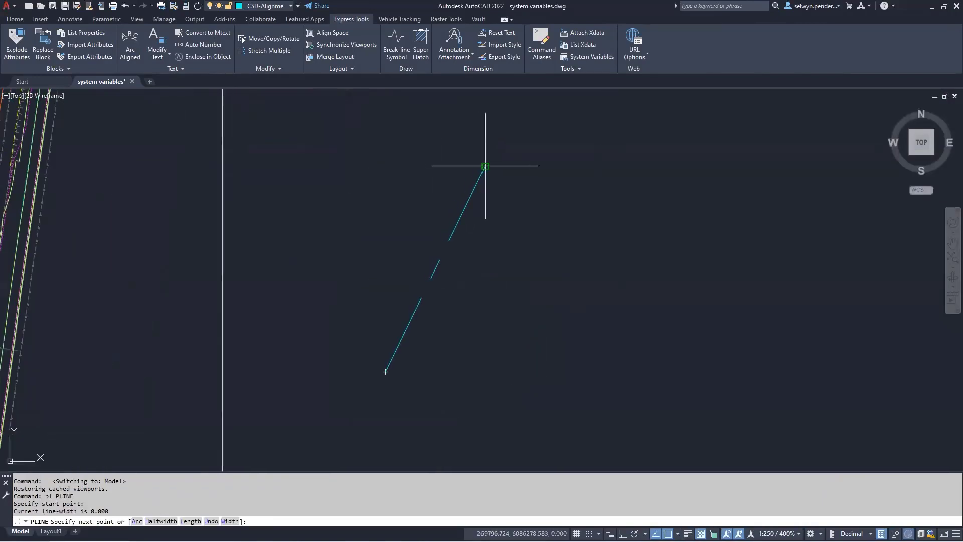
pyautogui.click(484, 166)
pyautogui.click(842, 406)
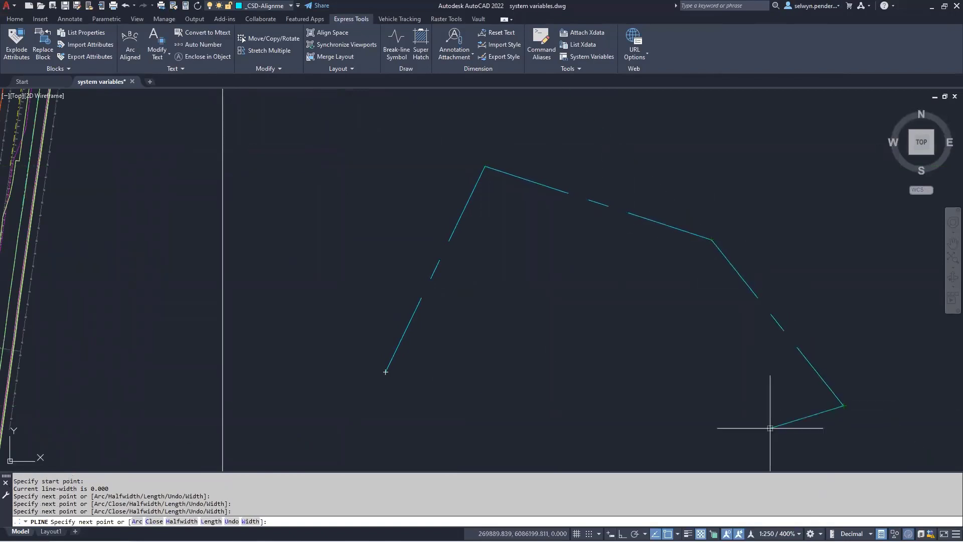
pyautogui.click(373, 453)
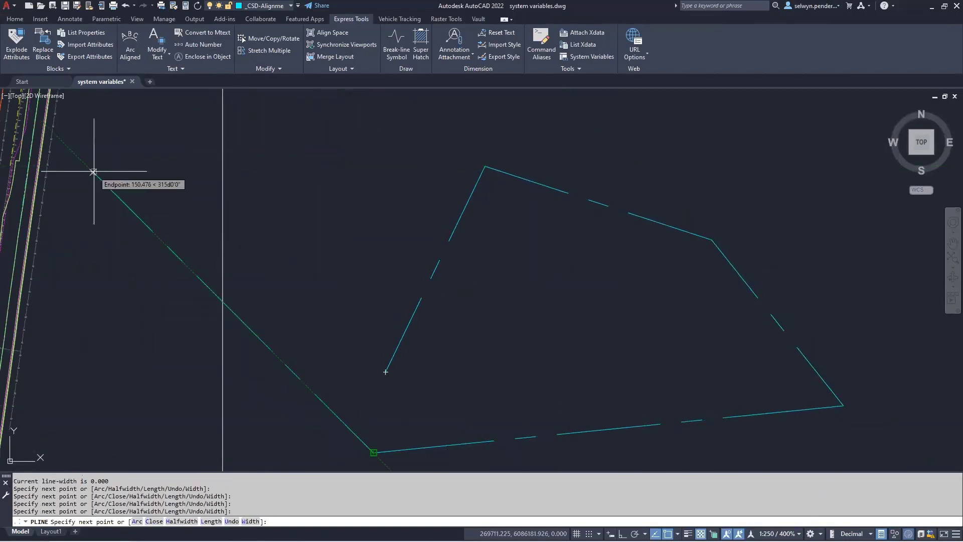
pyautogui.click(93, 171)
pyautogui.press('Return')
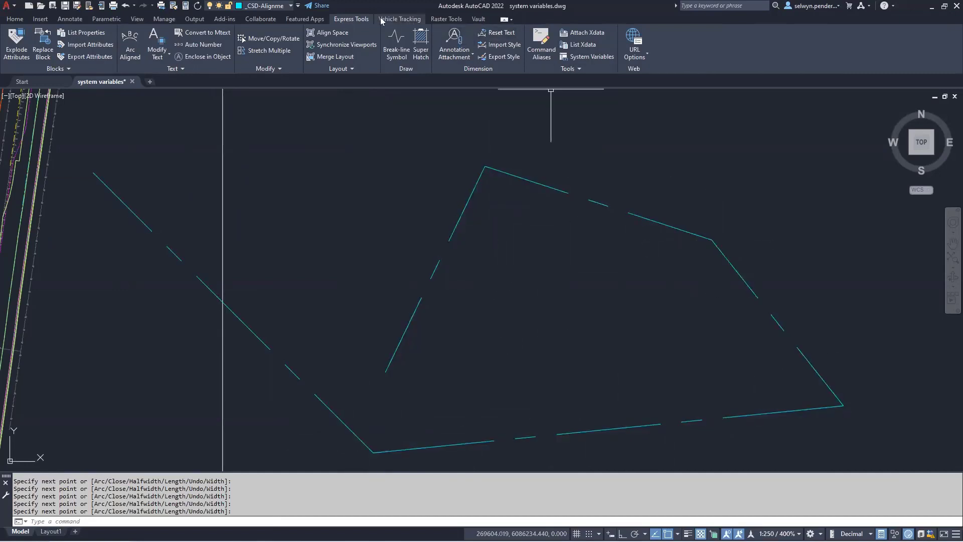
# Set the PLINEGEN system variable to 1.
pyautogui.click(565, 57)
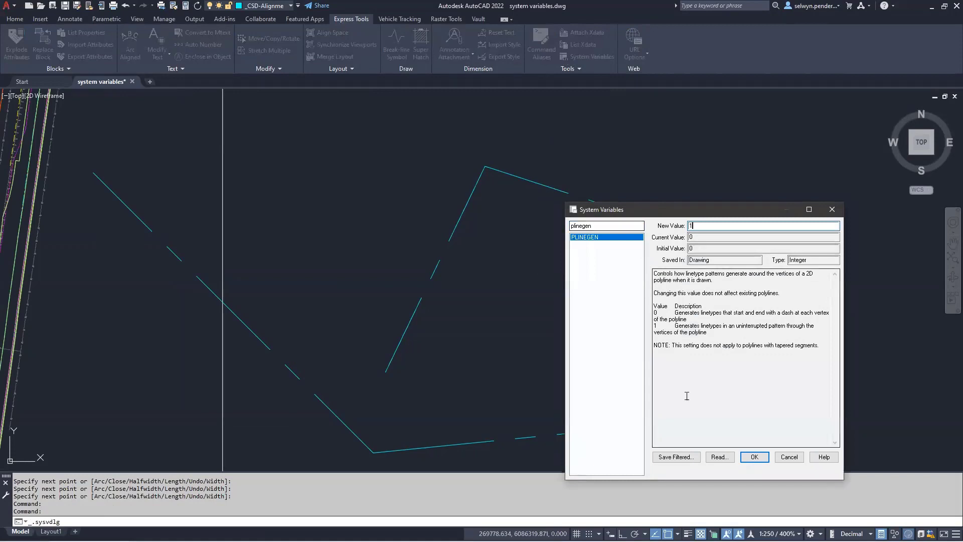
pyautogui.click(755, 456)
# Draw a larger open polyline with eight segments around the east side of the first model-space polyline.
pyautogui.scroll(-5, 544, 269)
pyautogui.moveTo(499, 283); pyautogui.dragTo(441, 346, button='middle')
pyautogui.moveTo(420, 274); pyautogui.dragTo(511, 229, button='middle')
pyautogui.write('pl')
pyautogui.press('Return')
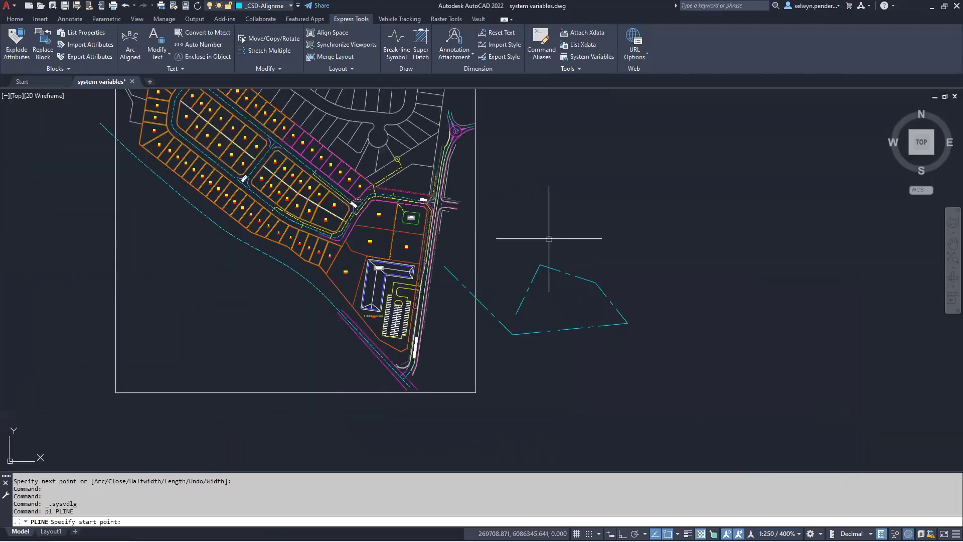
pyautogui.click(545, 249)
pyautogui.click(589, 181)
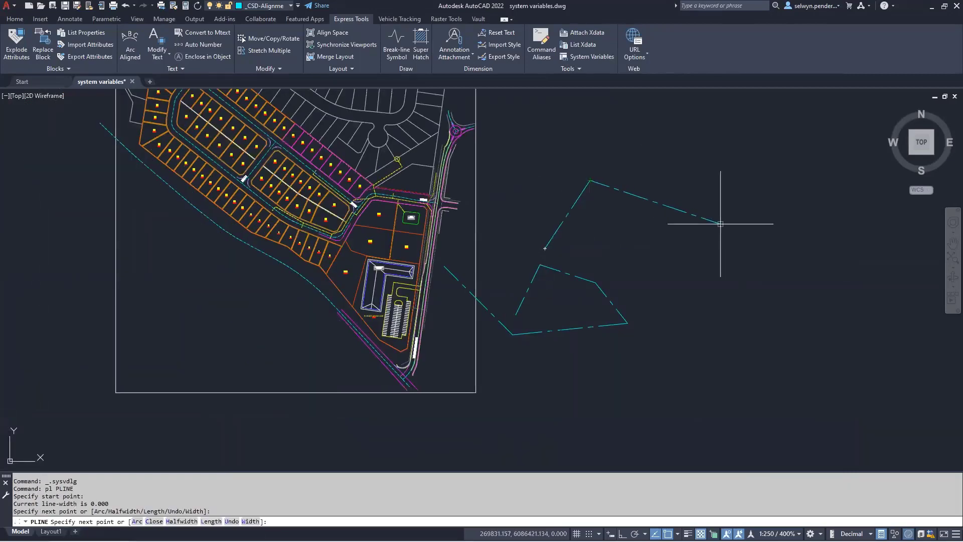
pyautogui.click(720, 224)
pyautogui.click(779, 329)
pyautogui.click(717, 411)
pyautogui.click(618, 413)
pyautogui.click(629, 351)
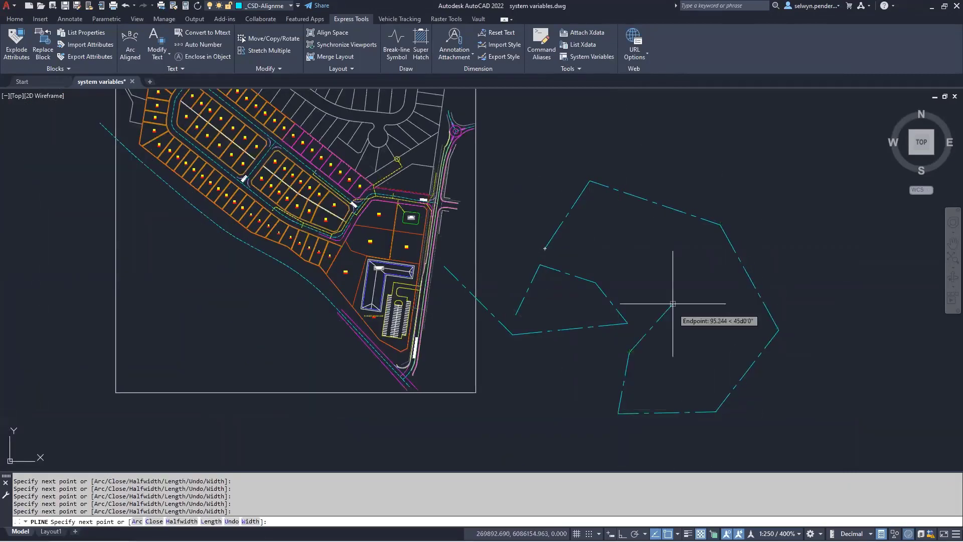
pyautogui.click(667, 273)
pyautogui.click(611, 217)
pyautogui.press('Return')
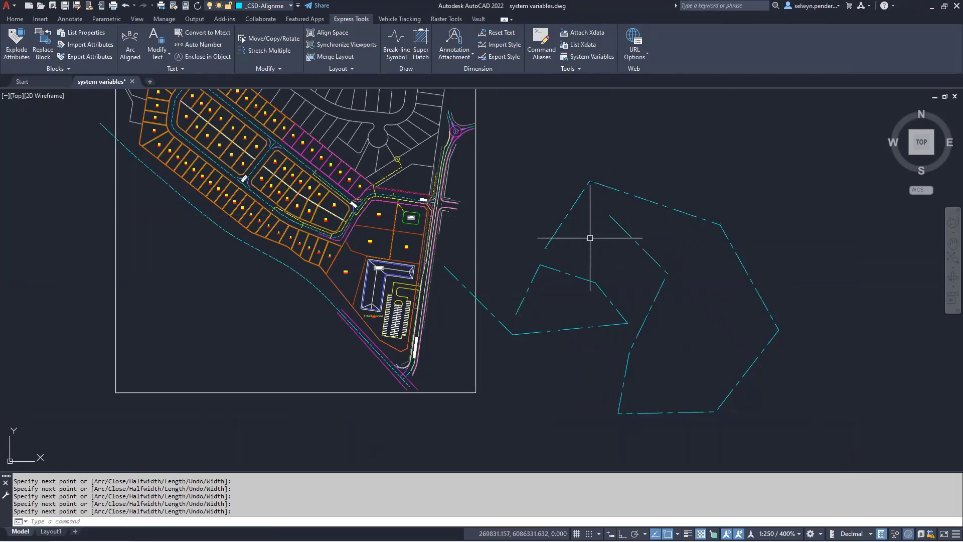
# Examine the dash pattern at the vertices of the new polyline and compare it with the smaller polyline beside it.
pyautogui.scroll(2, 578, 217)
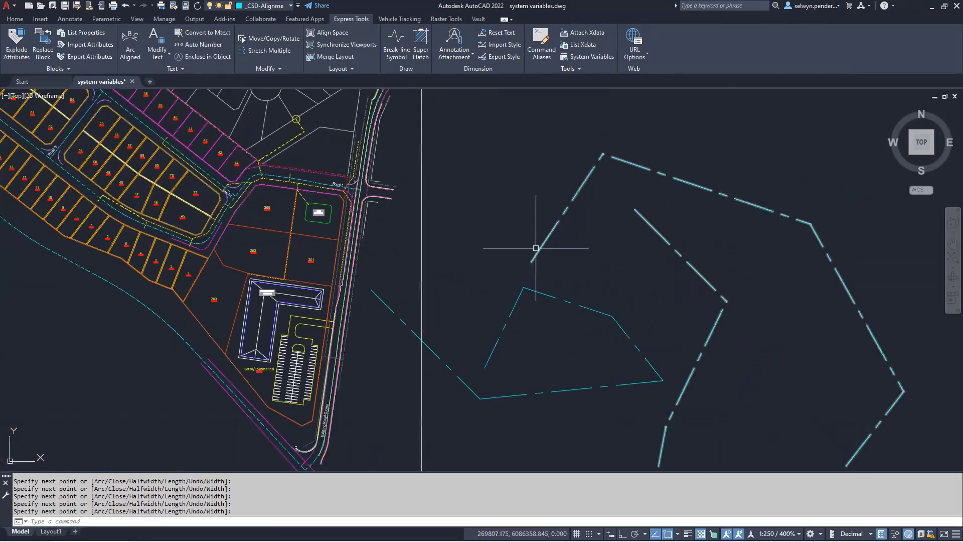
pyautogui.scroll(-2, 572, 208)
pyautogui.scroll(5, 587, 183)
pyautogui.moveTo(604, 153); pyautogui.dragTo(337, 152, button='middle')
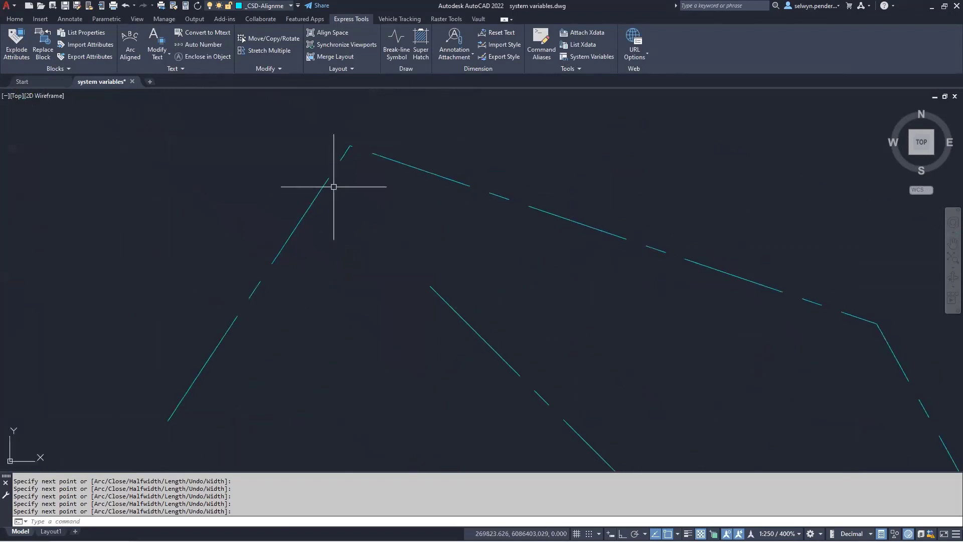
pyautogui.moveTo(750, 304)
pyautogui.mouseDown(button='middle')
pyautogui.moveTo(595, 243)
pyautogui.moveTo(507, 166)
pyautogui.mouseUp(button='middle')
pyautogui.moveTo(660, 419)
pyautogui.mouseDown(button='middle')
pyautogui.moveTo(542, 223)
pyautogui.moveTo(530, 184)
pyautogui.mouseUp(button='middle')
pyautogui.moveTo(640, 355); pyautogui.dragTo(550, 173, button='middle')
pyautogui.scroll(-2, 593, 247)
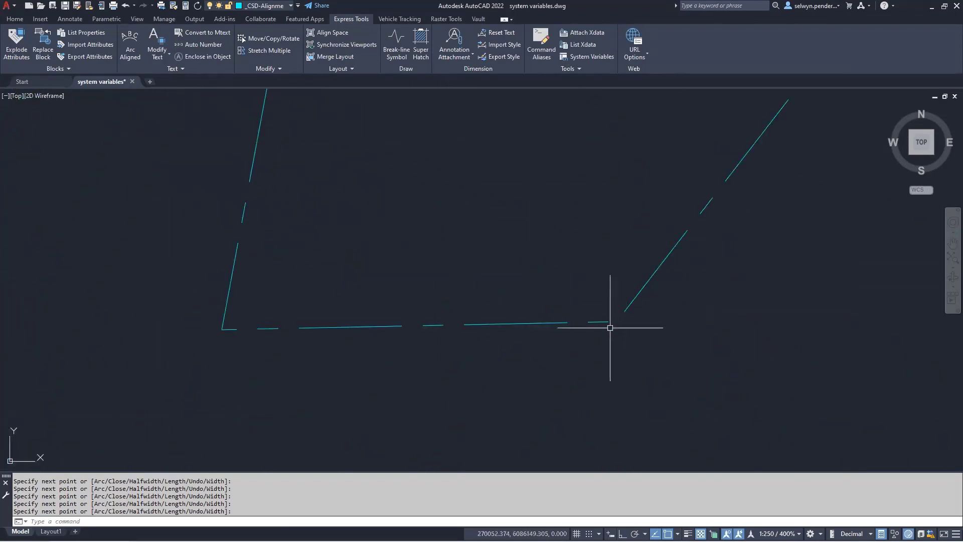
pyautogui.scroll(2, 627, 309)
pyautogui.scroll(2, 644, 288)
pyautogui.click(648, 282)
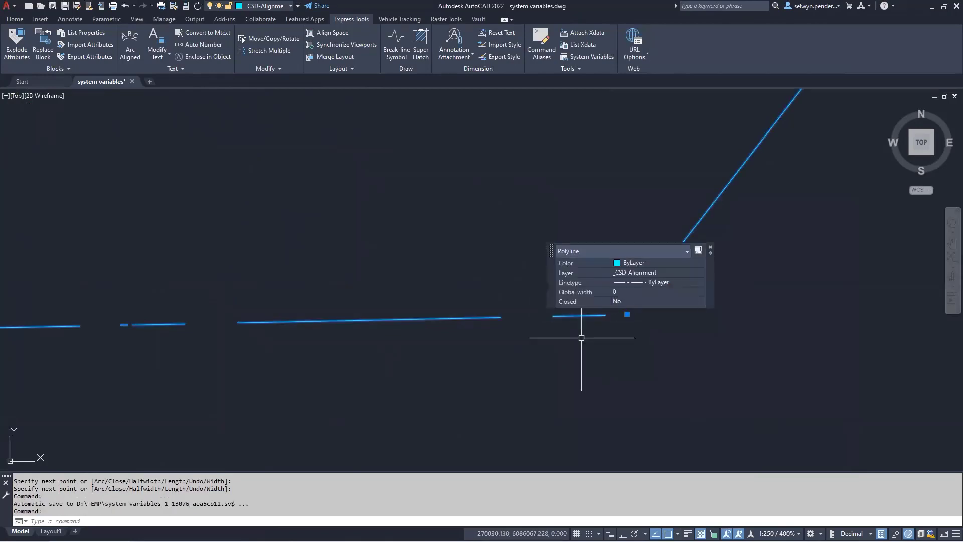
pyautogui.press('Escape')
pyautogui.scroll(-5, 630, 368)
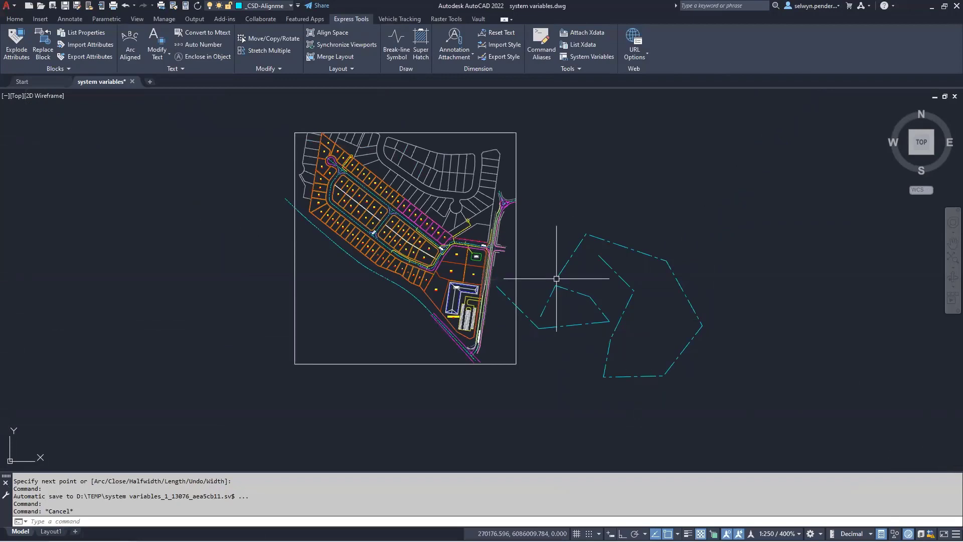
pyautogui.scroll(2, 557, 279)
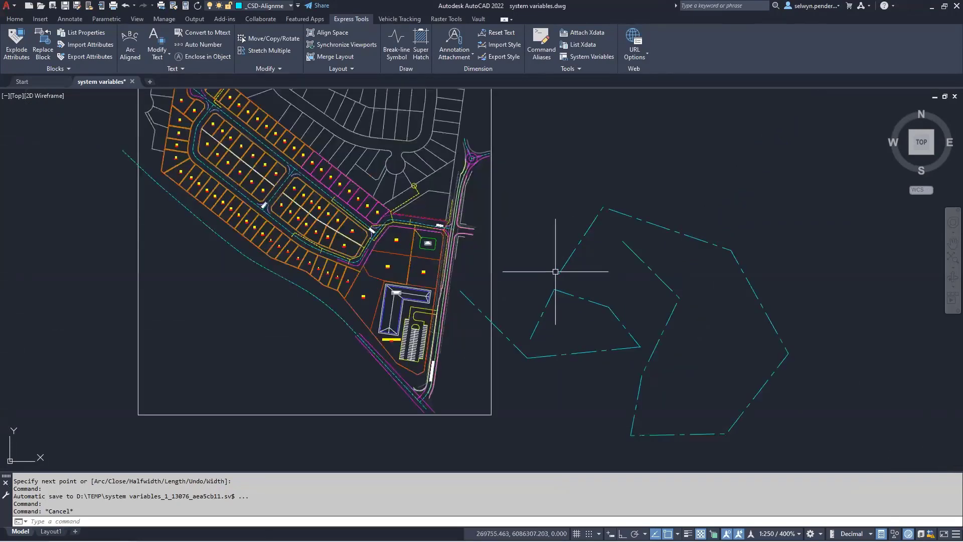
pyautogui.moveTo(560, 275)
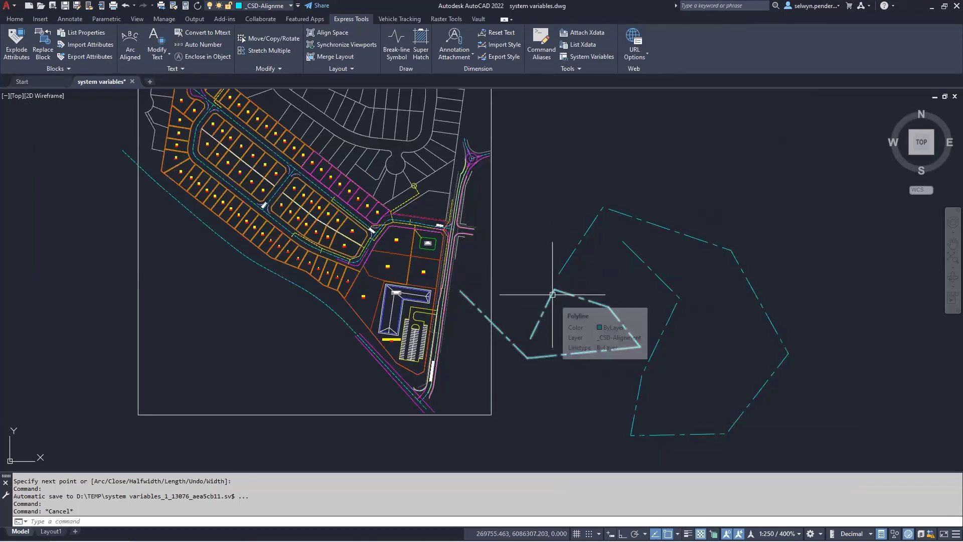
pyautogui.moveTo(530, 340)
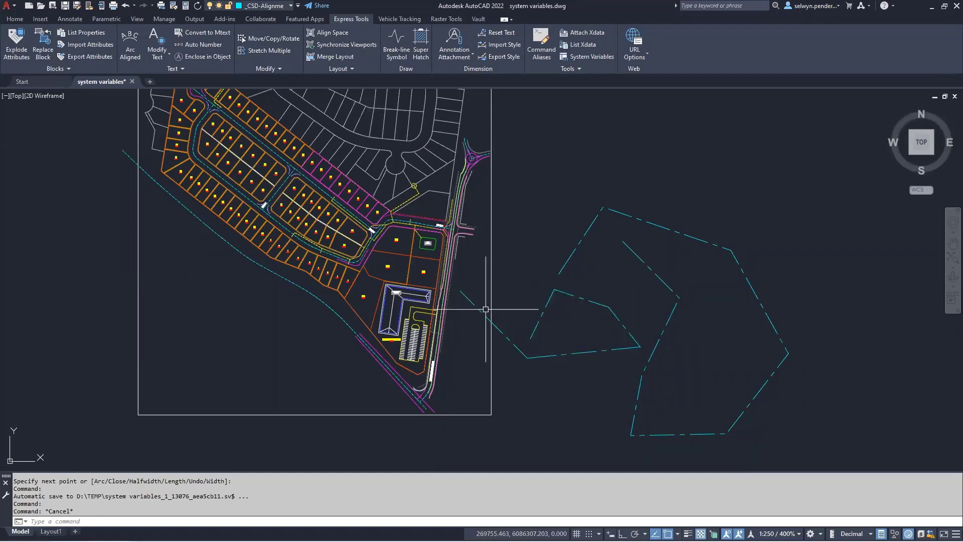
pyautogui.moveTo(646, 297)
pyautogui.mouseDown(button='middle')
pyautogui.moveTo(663, 322)
pyautogui.moveTo(654, 307)
pyautogui.mouseUp(button='middle')
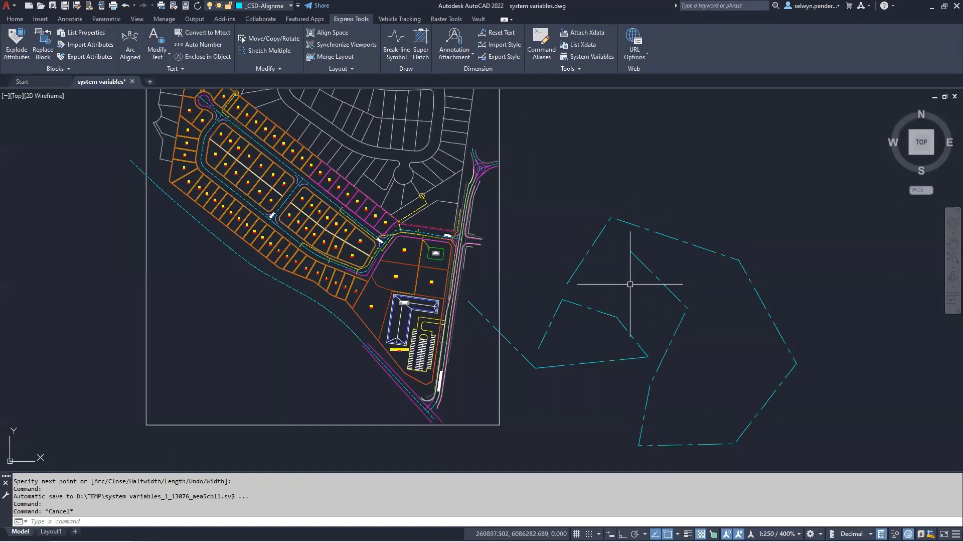
pyautogui.moveTo(635, 286)
pyautogui.mouseDown(button='middle')
pyautogui.moveTo(636, 269)
pyautogui.moveTo(658, 290)
pyautogui.mouseUp(button='middle')
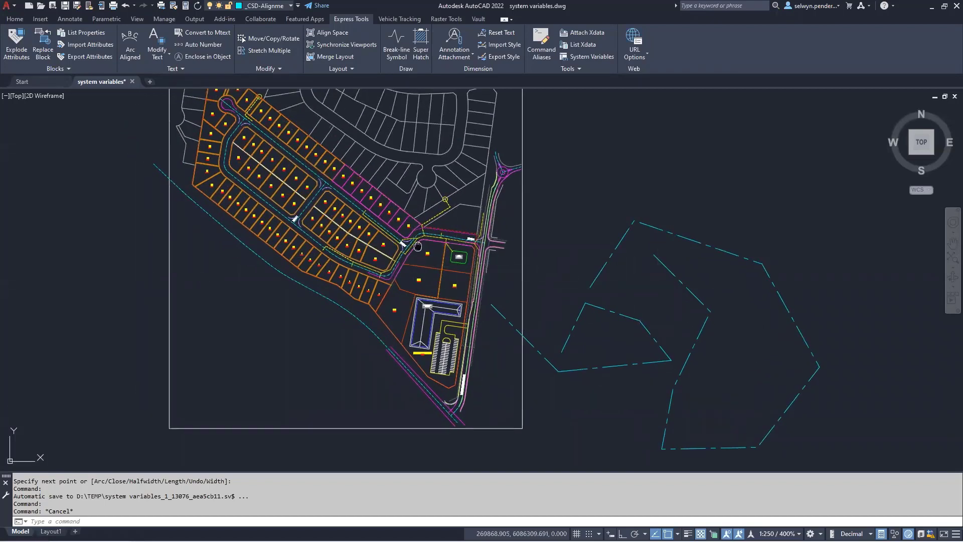
# Show the properties of the cyan road centreline polyline that curves around lot 200.
pyautogui.scroll(4, 351, 226)
pyautogui.scroll(1, 424, 309)
pyautogui.scroll(-2, 484, 300)
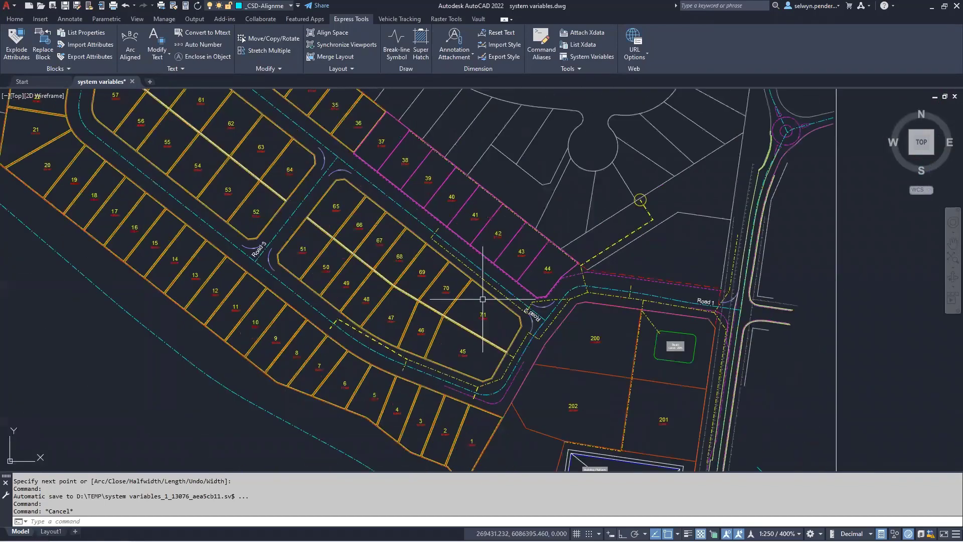
pyautogui.moveTo(593, 350); pyautogui.dragTo(463, 287, button='middle')
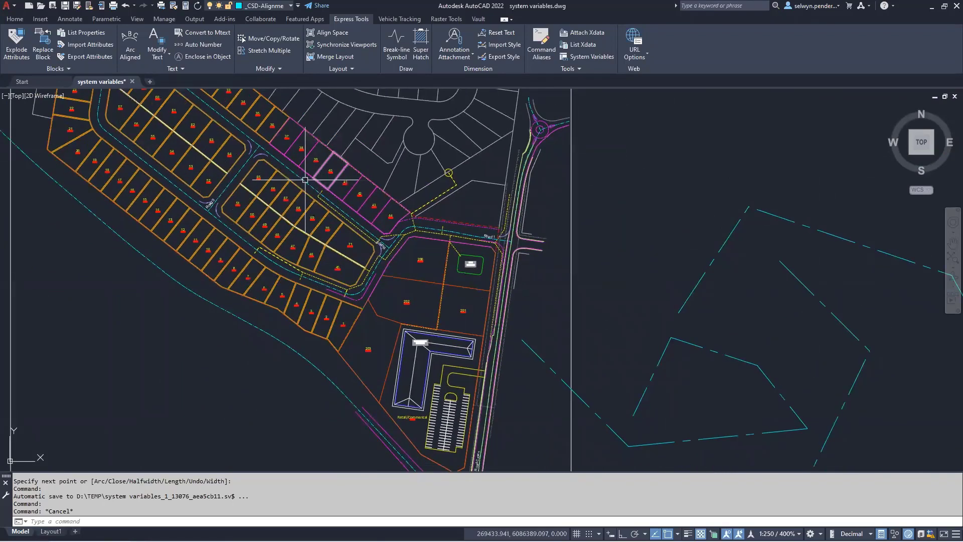
pyautogui.moveTo(302, 179)
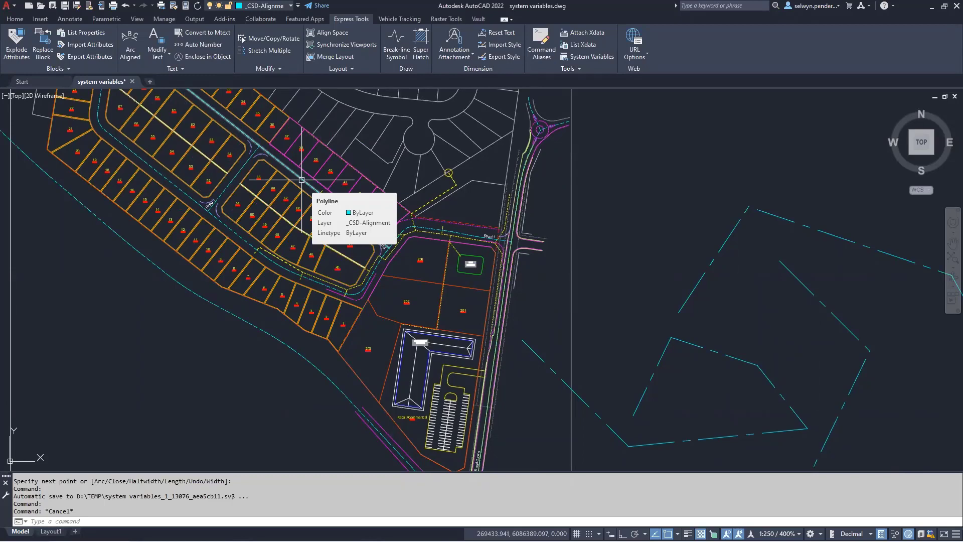
pyautogui.write('prop')
pyautogui.press('Return')
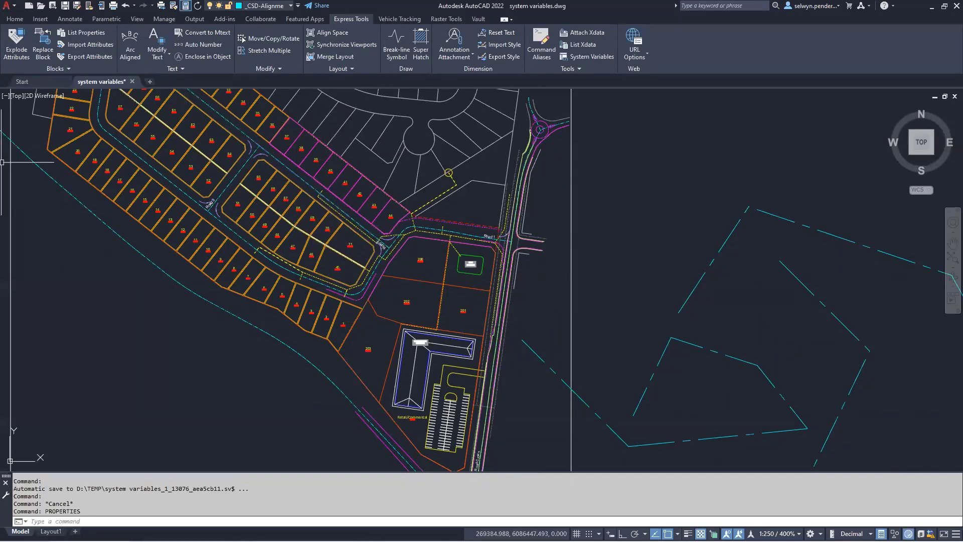
pyautogui.scroll(6, 443, 241)
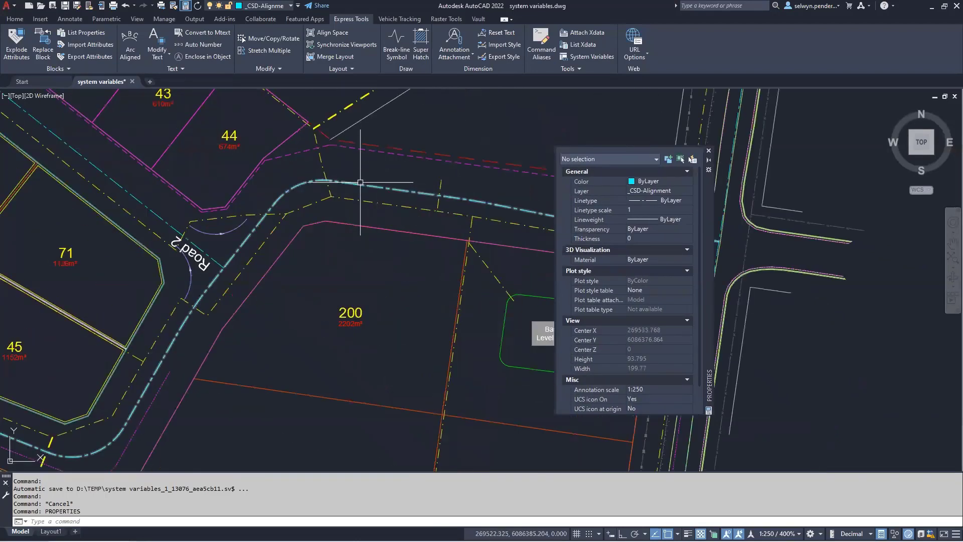
pyautogui.click(393, 192)
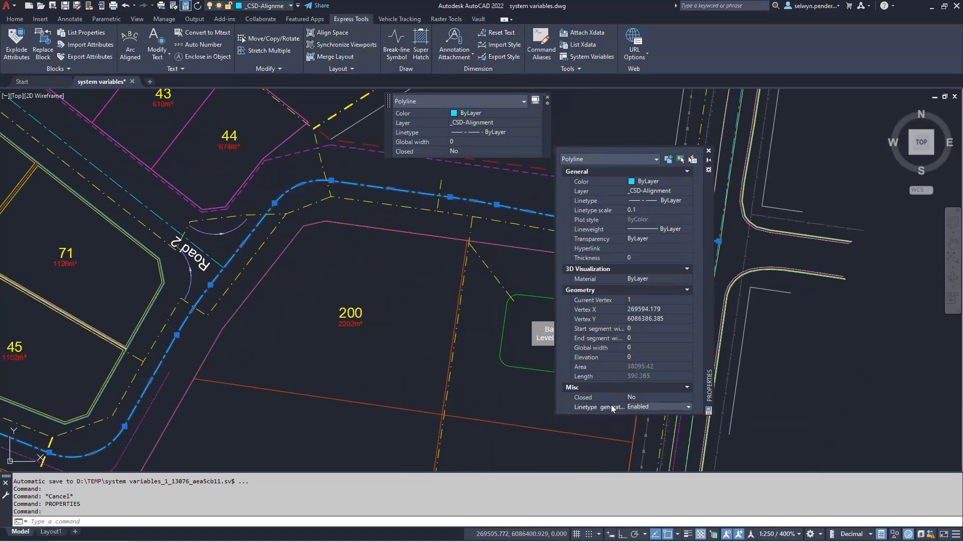
# Switch the road centreline's linetype generation to Disabled and back to Enabled.
pyautogui.click(644, 406)
pyautogui.click(645, 407)
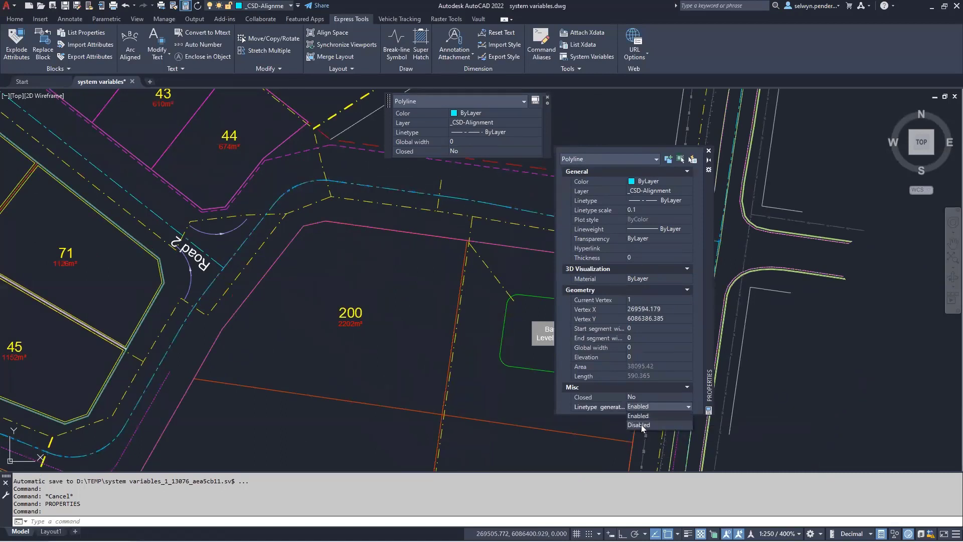
pyautogui.click(641, 424)
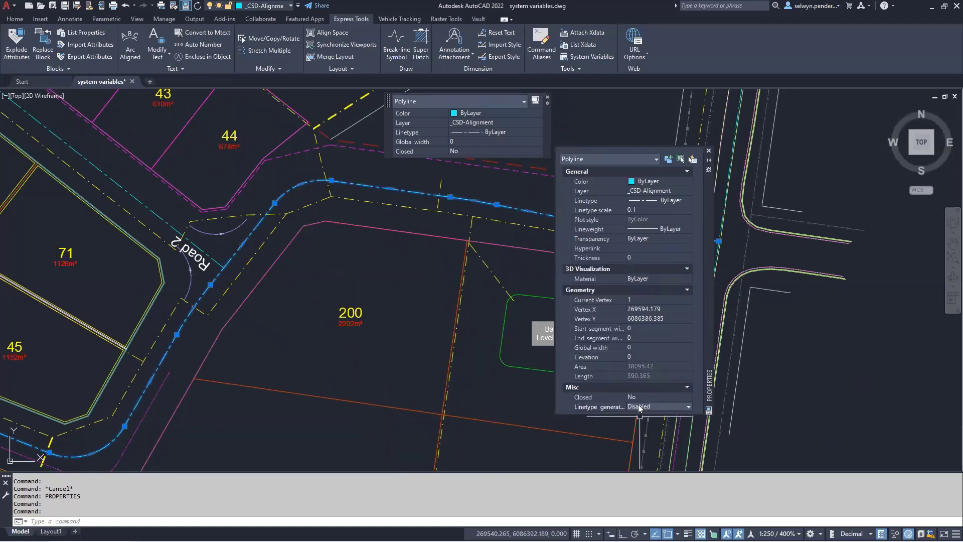
pyautogui.click(639, 407)
pyautogui.click(638, 416)
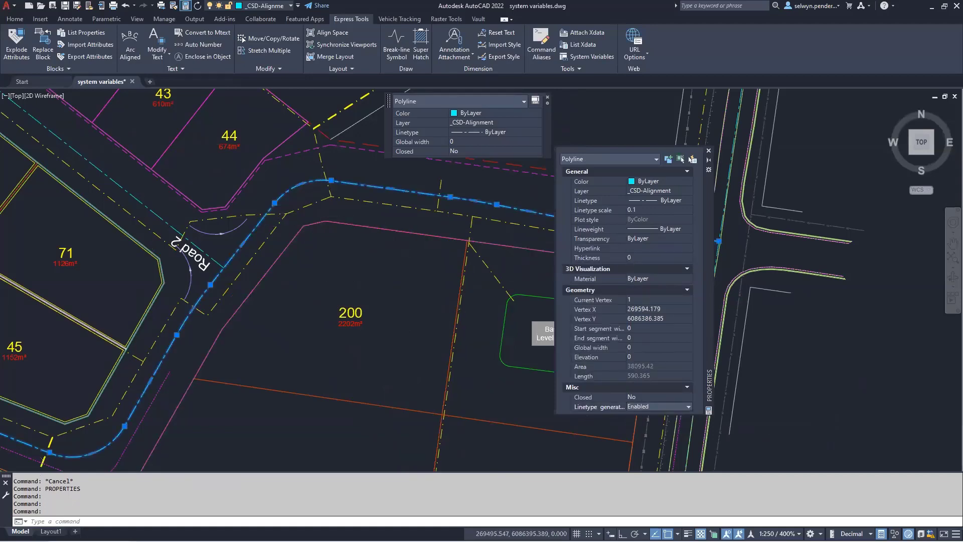
# Check the linetype generation of the yellow dash-dot polyline beside the road centreline and clear the selection.
pyautogui.scroll(3, 326, 210)
pyautogui.click(290, 209)
pyautogui.click(259, 205)
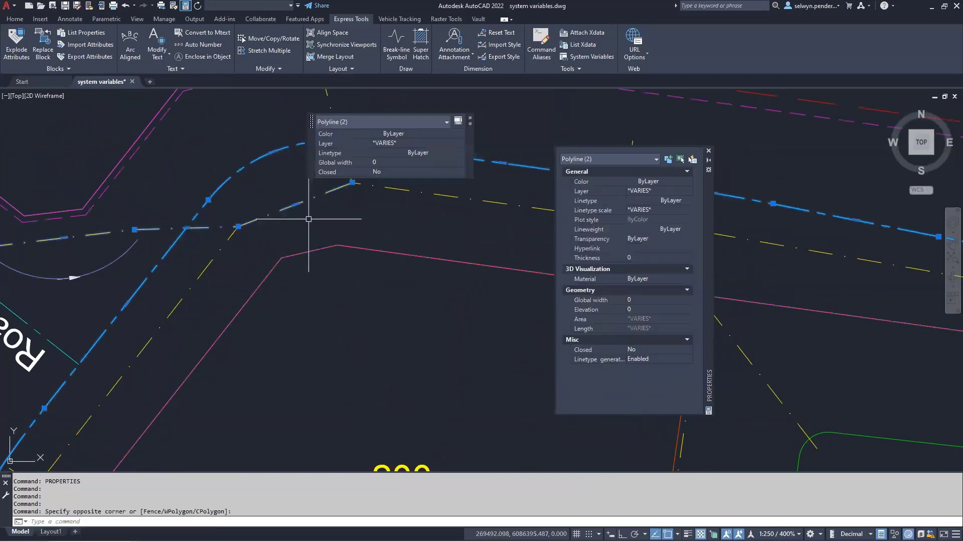
pyautogui.press('Escape')
pyautogui.press('Escape')
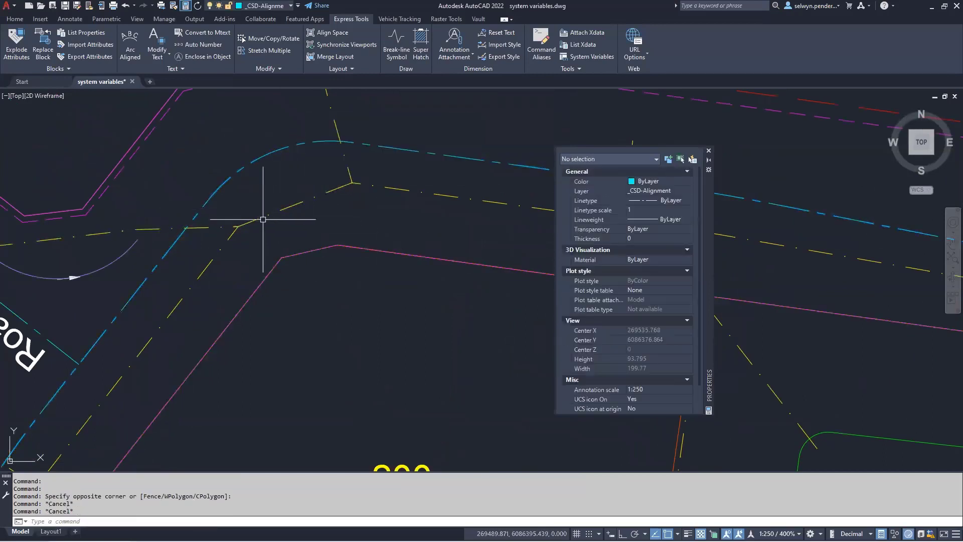
# Switch the yellow drainage pipe polyline's linetype generation to Disabled and back to Enabled.
pyautogui.click(263, 219)
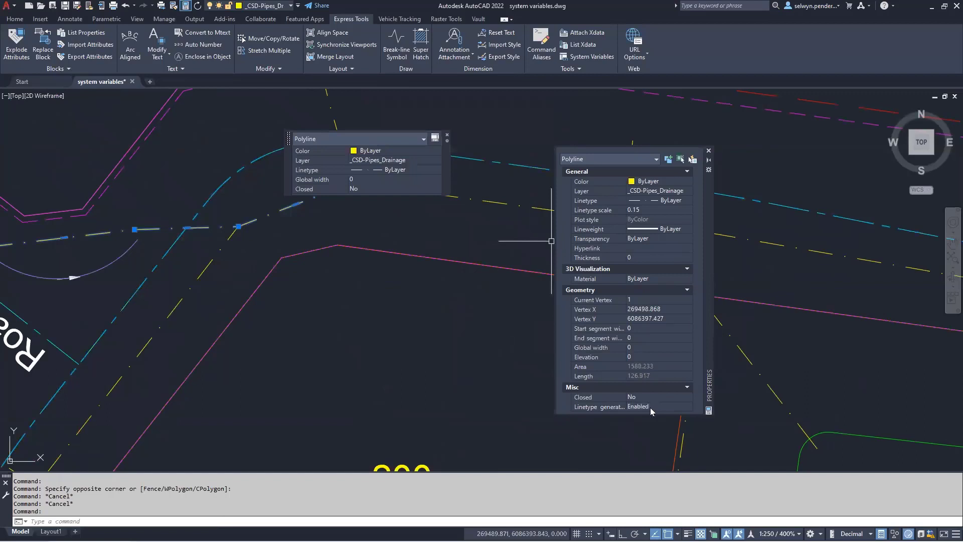
pyautogui.click(650, 408)
pyautogui.click(651, 407)
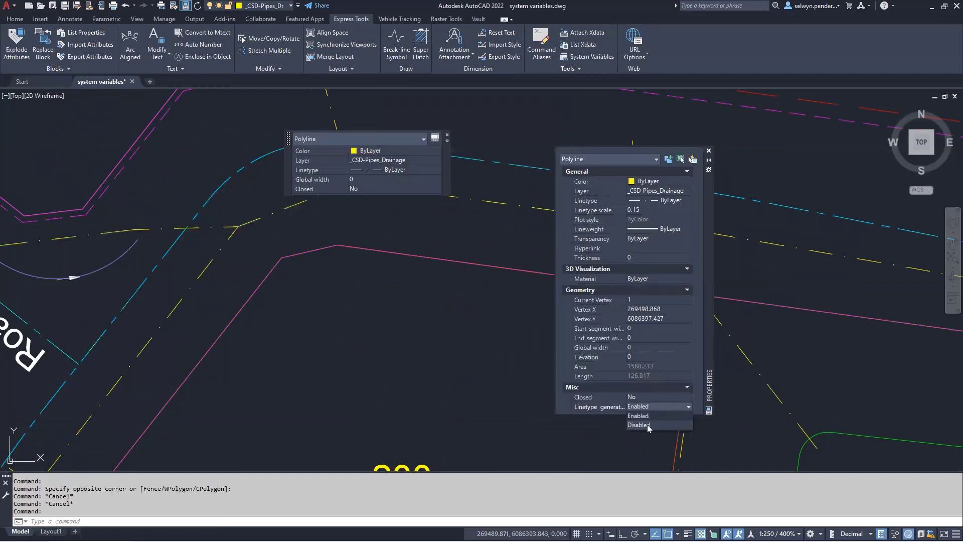
pyautogui.click(647, 424)
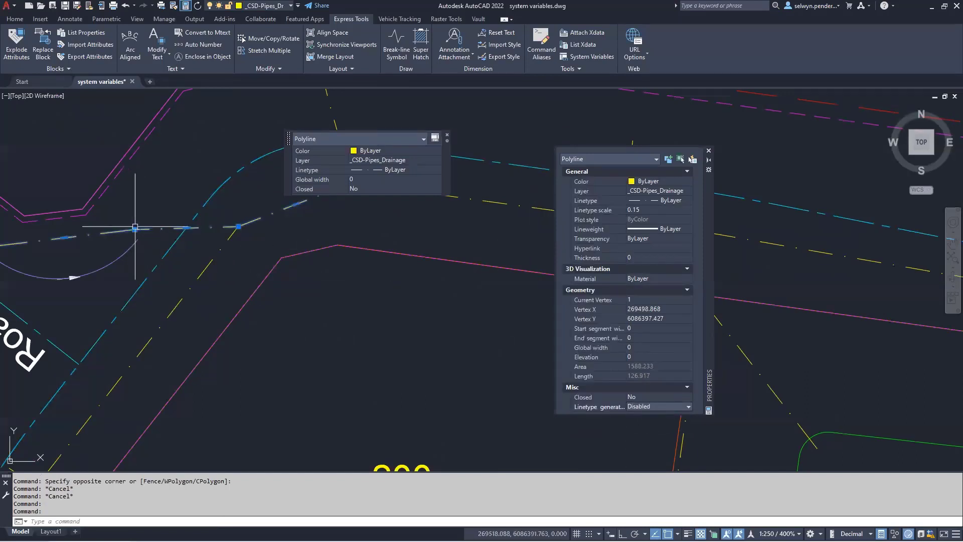
pyautogui.moveTo(309, 200)
pyautogui.mouseDown(button='middle')
pyautogui.moveTo(209, 286)
pyautogui.moveTo(200, 306)
pyautogui.mouseUp(button='middle')
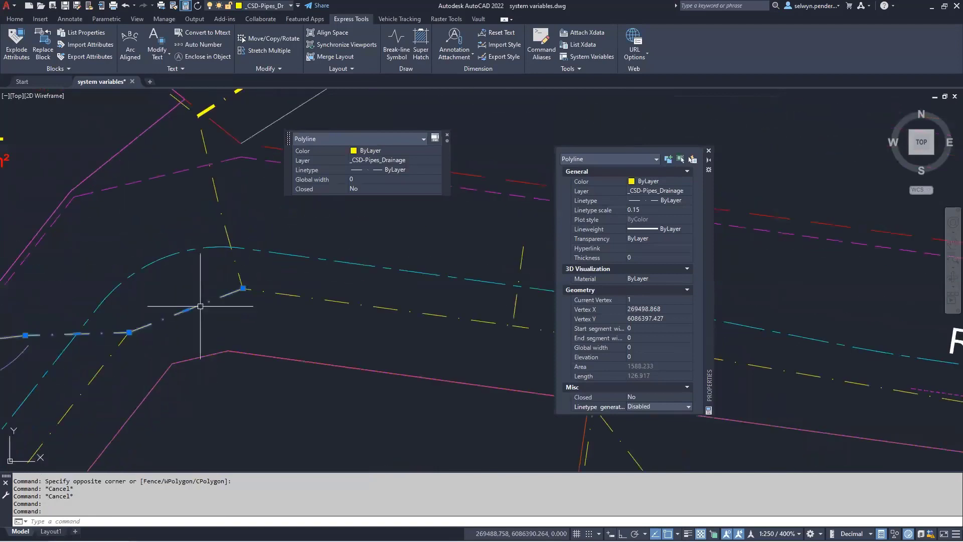
pyautogui.click(644, 411)
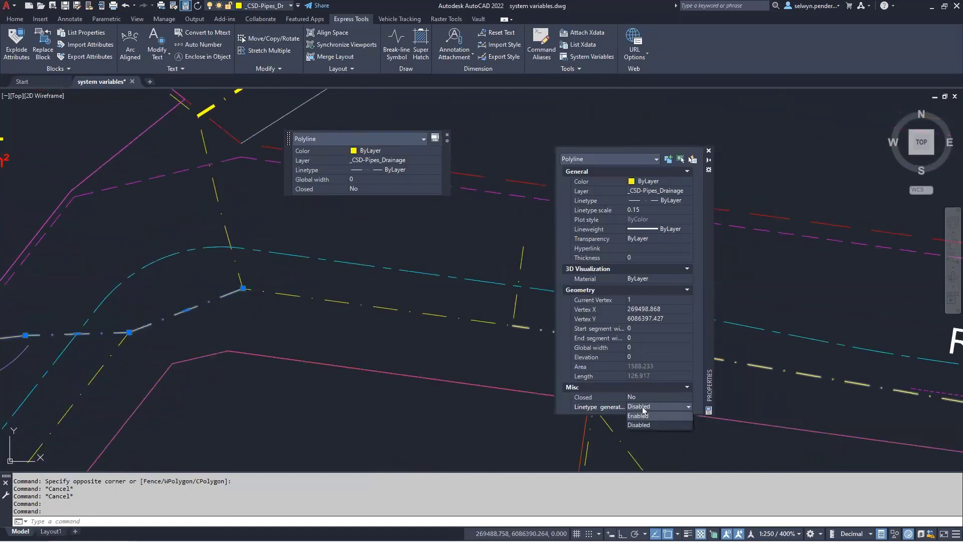
pyautogui.click(638, 416)
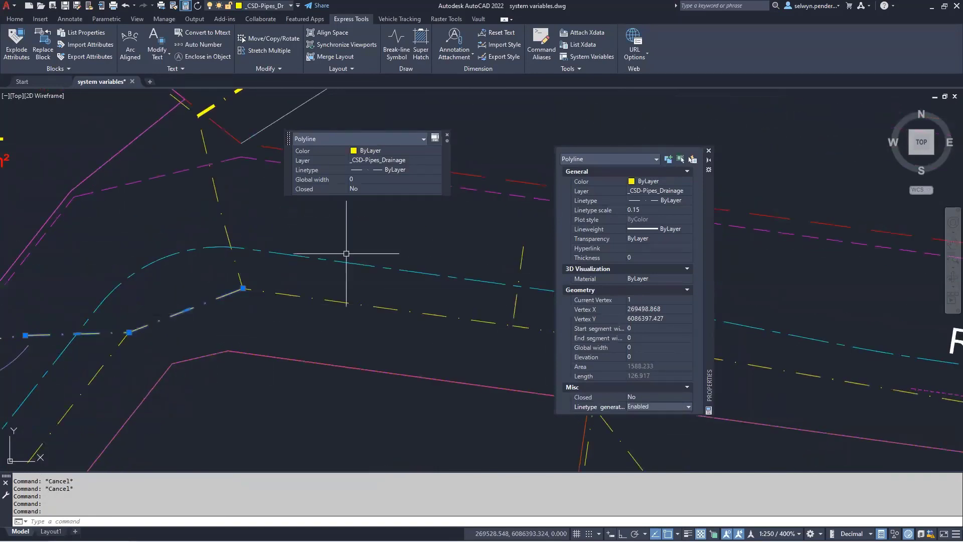
# Close the full and quick properties palettes and examine the cyan sample polylines drawn east of the site.
pyautogui.click(709, 150)
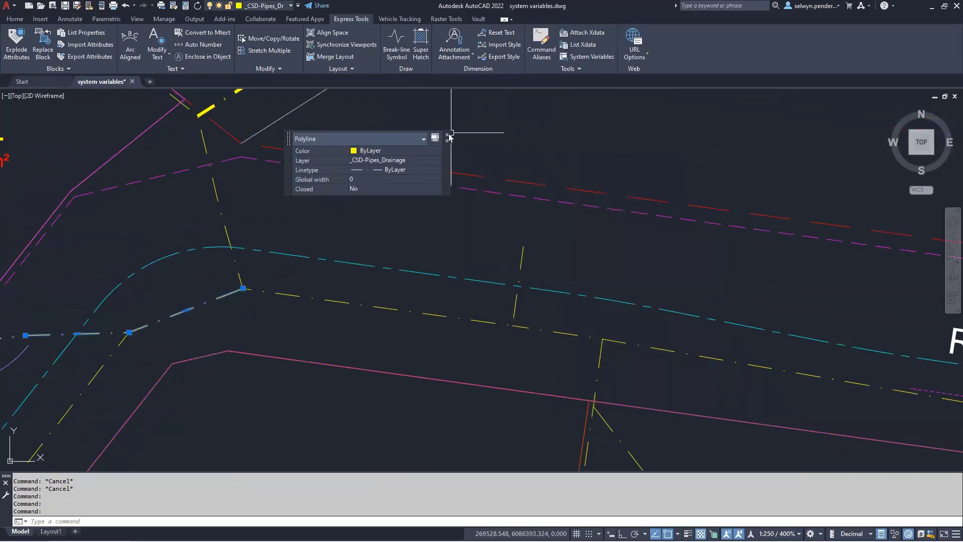
pyautogui.click(448, 137)
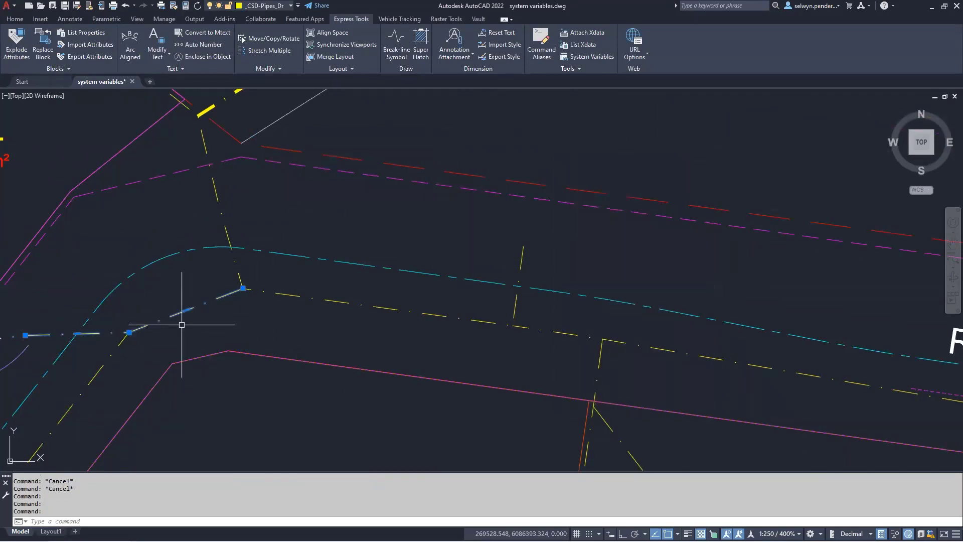
pyautogui.scroll(-4, 195, 306)
pyautogui.moveTo(208, 313); pyautogui.dragTo(129, 219, button='middle')
pyautogui.moveTo(592, 319)
pyautogui.mouseDown(button='middle')
pyautogui.moveTo(346, 329)
pyautogui.moveTo(251, 200)
pyautogui.mouseUp(button='middle')
pyautogui.scroll(-4, 622, 388)
pyautogui.moveTo(596, 378); pyautogui.dragTo(316, 219, button='middle')
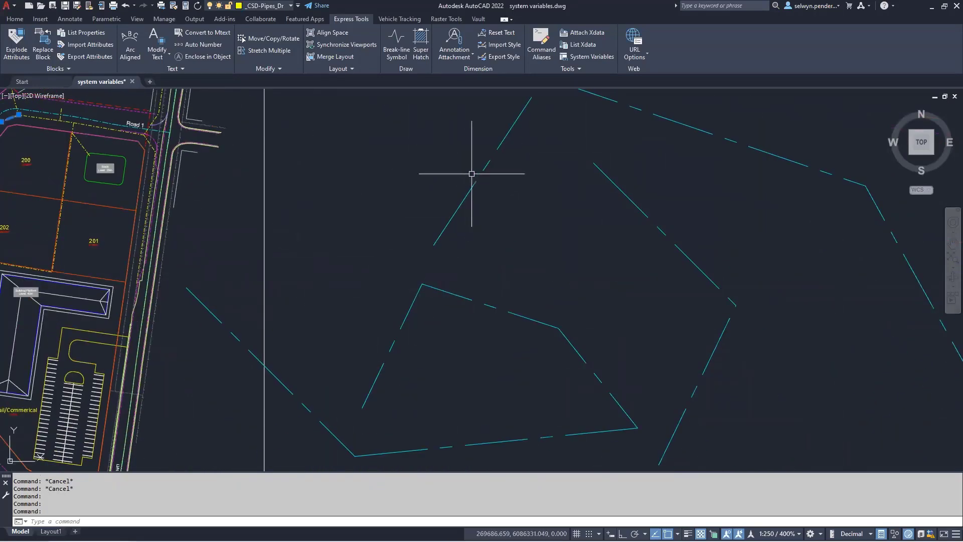
pyautogui.moveTo(532, 235)
pyautogui.mouseDown(button='middle')
pyautogui.moveTo(449, 296)
pyautogui.moveTo(408, 269)
pyautogui.mouseUp(button='middle')
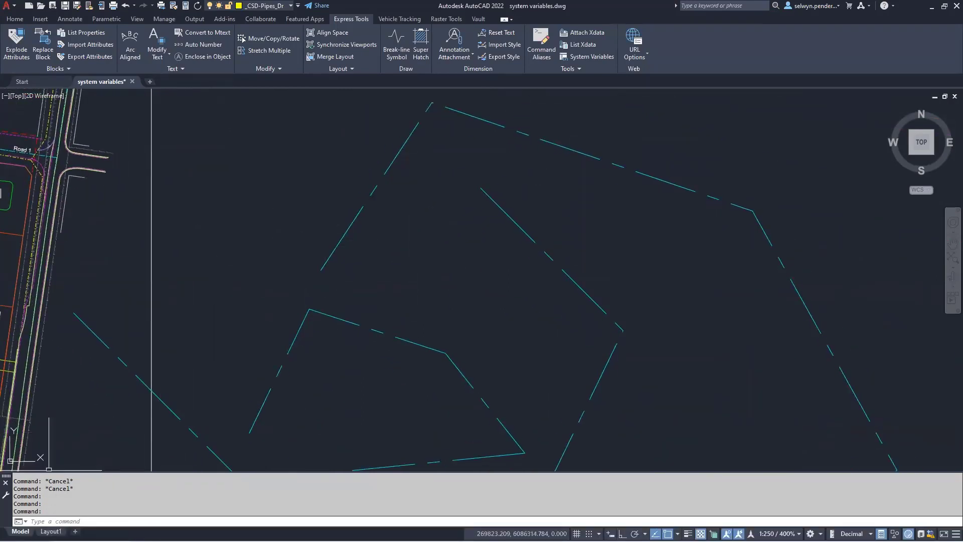
# Switch from model space to Layout1 and show the whole drawing sheet.
pyautogui.click(50, 531)
pyautogui.moveTo(463, 311); pyautogui.dragTo(20, 180, button='middle')
pyautogui.moveTo(473, 329); pyautogui.dragTo(114, 208, button='middle')
pyautogui.moveTo(309, 282); pyautogui.dragTo(357, 216, button='middle')
pyautogui.scroll(-4, 395, 287)
pyautogui.moveTo(396, 289); pyautogui.dragTo(500, 252, button='middle')
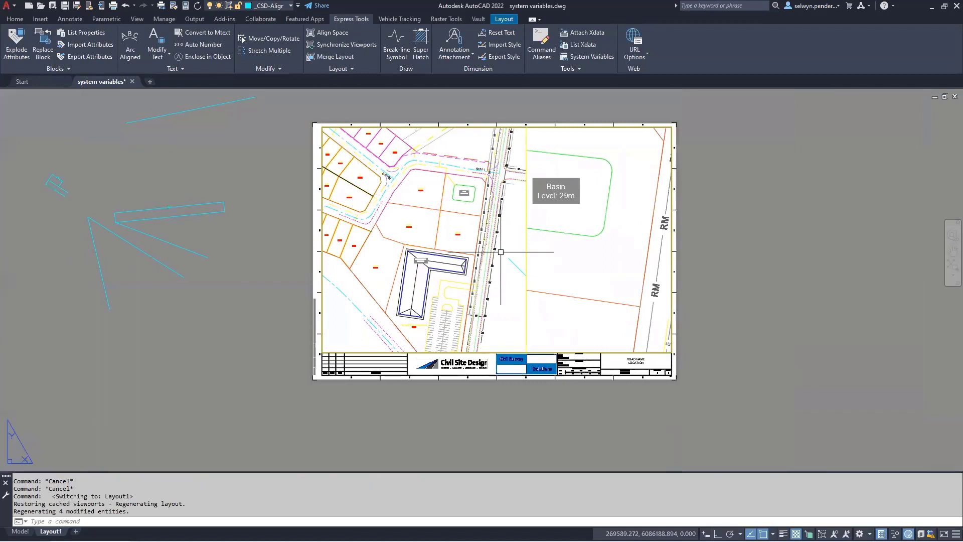
# Check the scales of the site plan viewport and the enlarged basin viewport, and return to paper space.
pyautogui.doubleClick(508, 277)
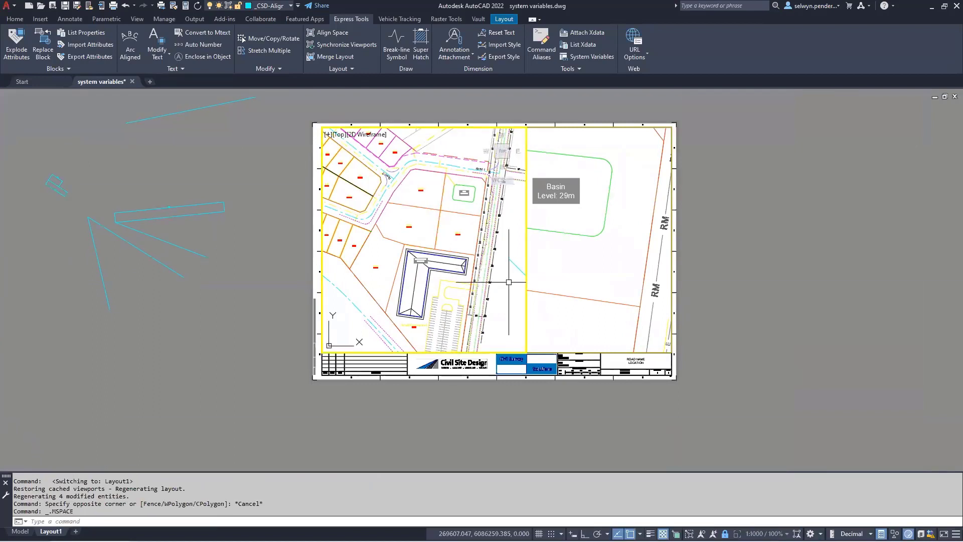
pyautogui.click(597, 250)
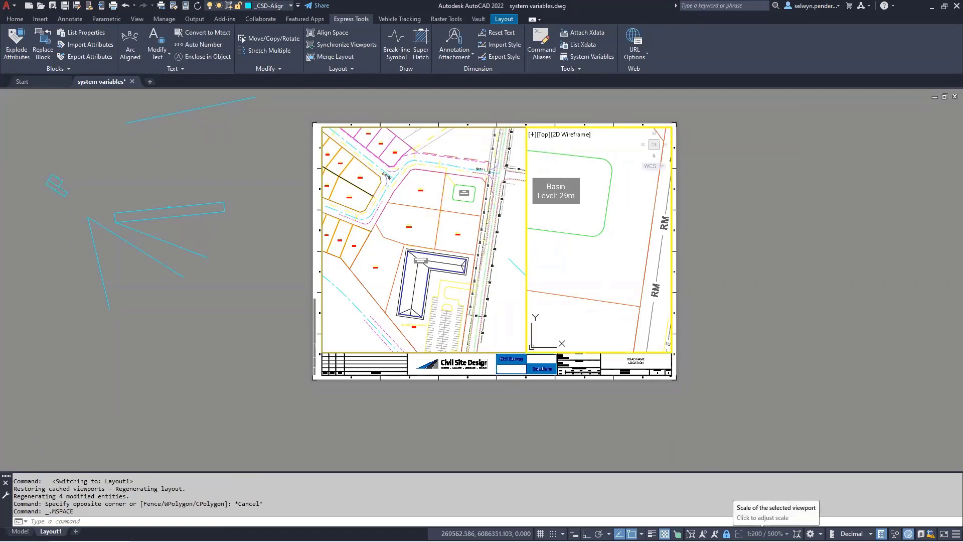
pyautogui.doubleClick(693, 328)
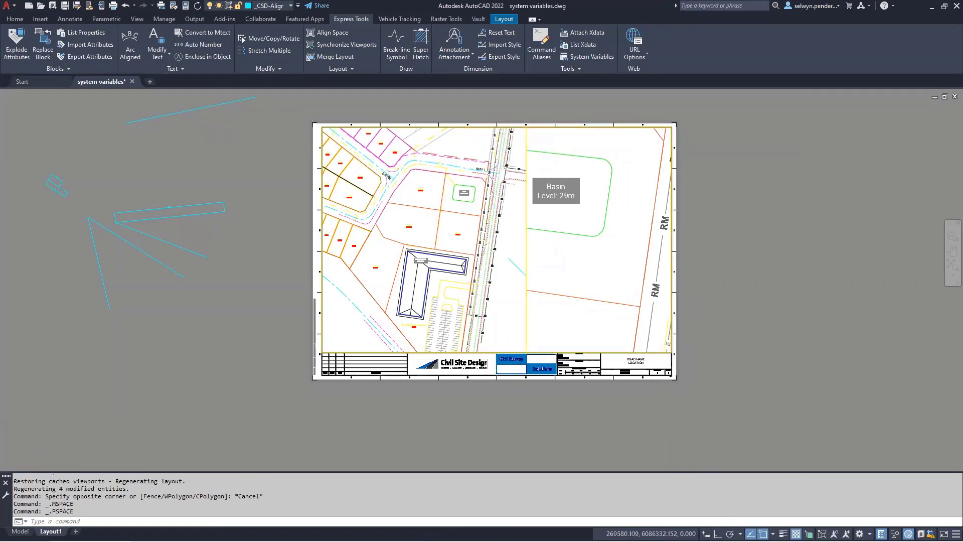
pyautogui.scroll(3, 552, 226)
pyautogui.moveTo(477, 226); pyautogui.dragTo(271, 237, button='middle')
pyautogui.scroll(2, 261, 245)
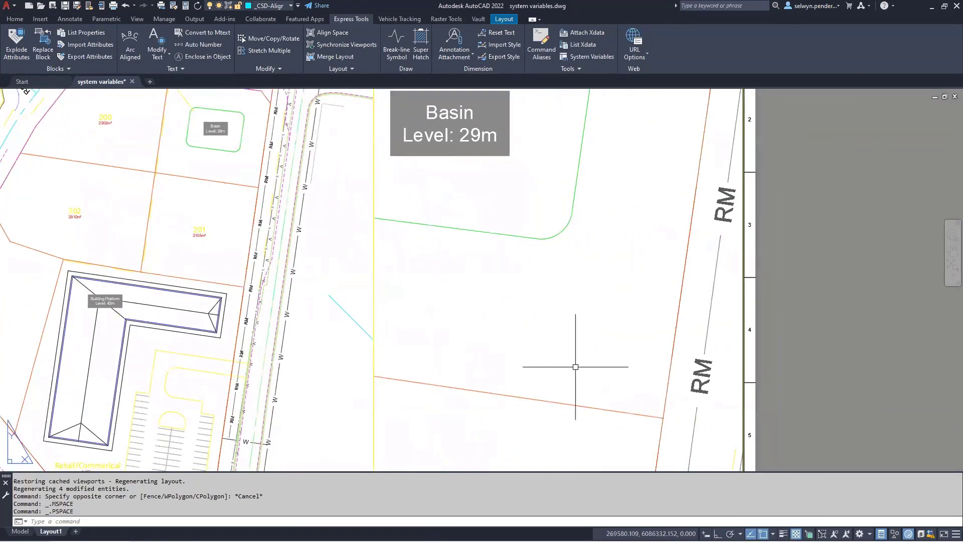
pyautogui.scroll(-2, 291, 215)
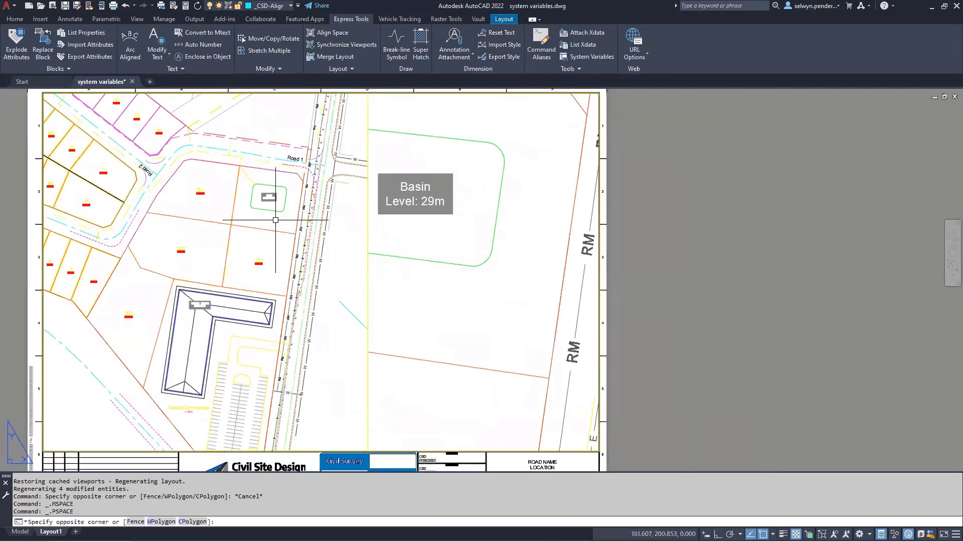
# Draw a circle through the 1:1000 site plan viewport, overlapping the small basin and the road east of it.
pyautogui.doubleClick(284, 218)
pyautogui.press('Return')
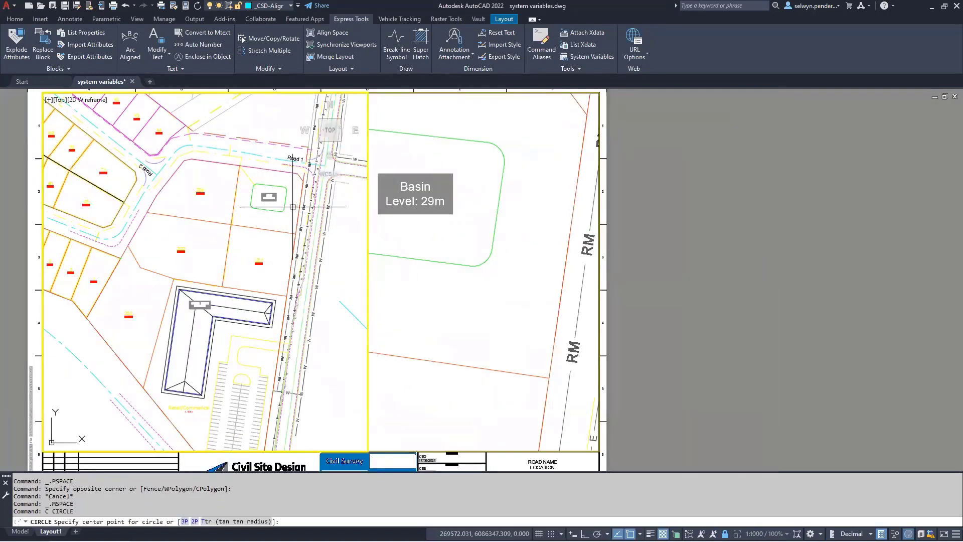
pyautogui.click(284, 206)
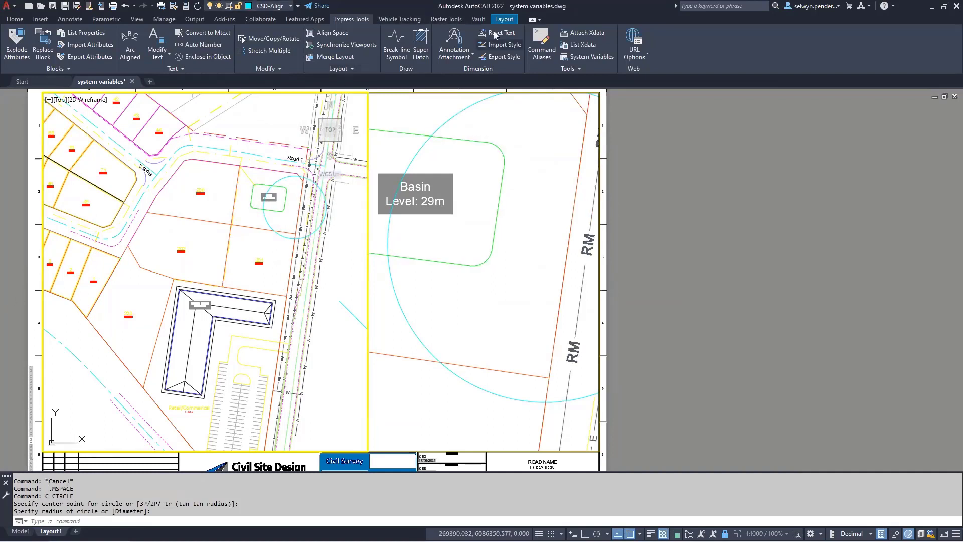
# Look up PSLTSCALE in the System Variables editor and place the dialog clear of the site plan viewport.
pyautogui.click(562, 56)
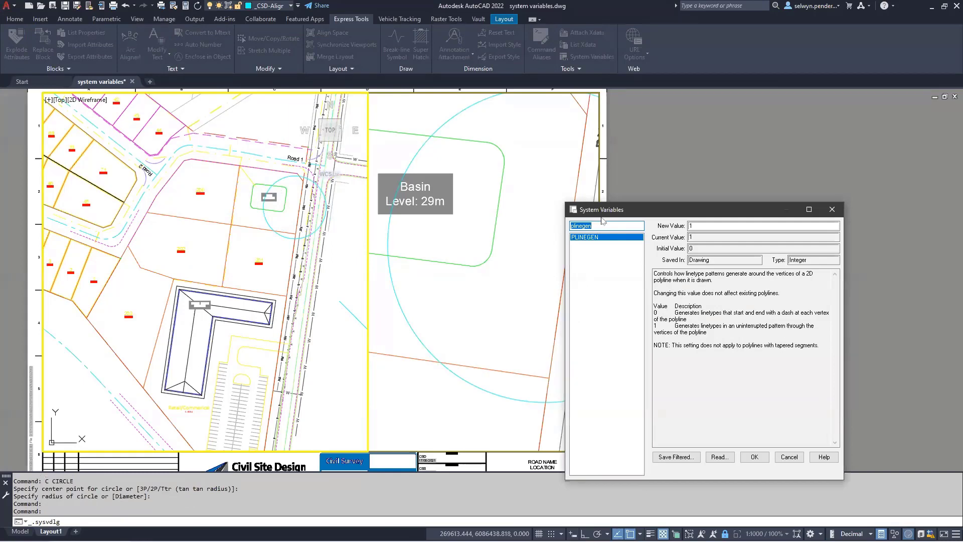
pyautogui.write('p')
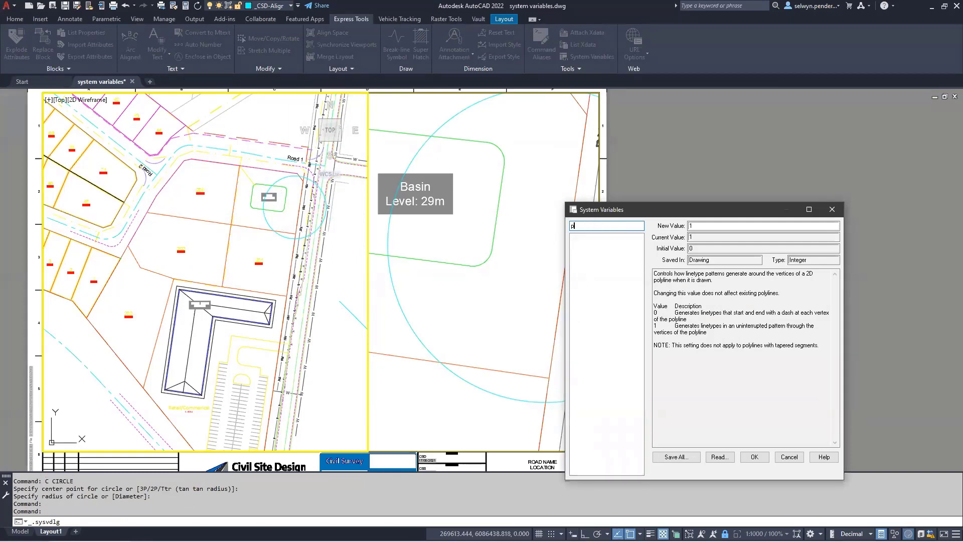
pyautogui.write('sltscale')
pyautogui.press('Return')
pyautogui.press('Return')
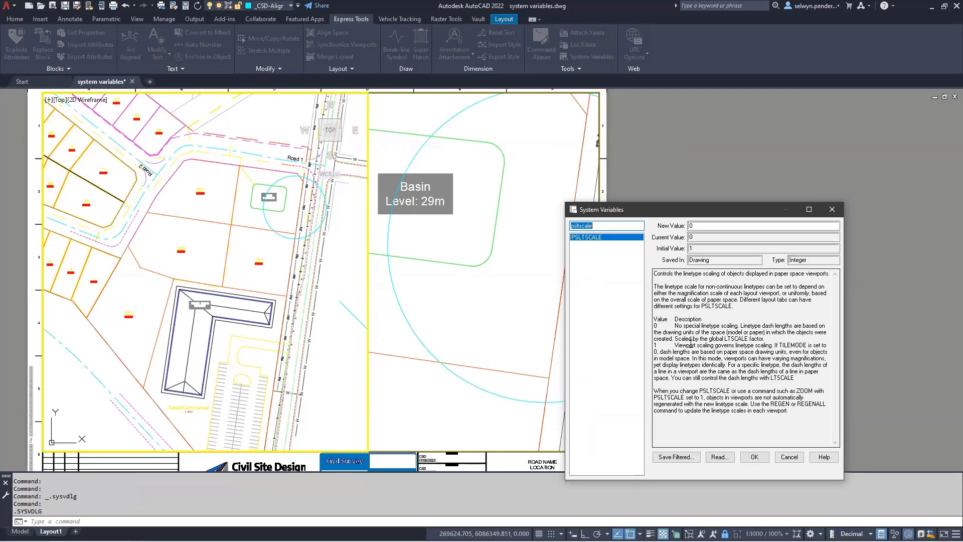
pyautogui.moveTo(660, 211); pyautogui.dragTo(888, 142)
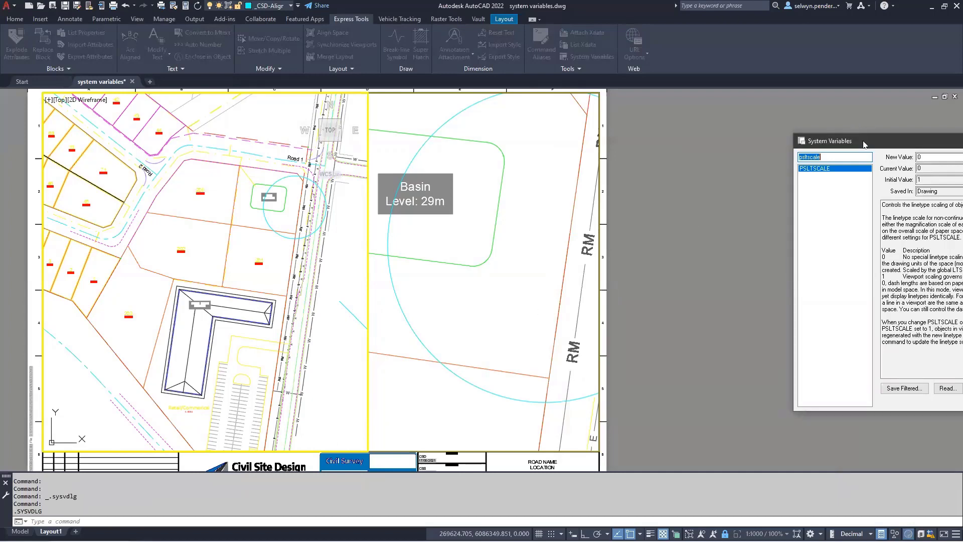
pyautogui.moveTo(864, 144); pyautogui.dragTo(652, 144)
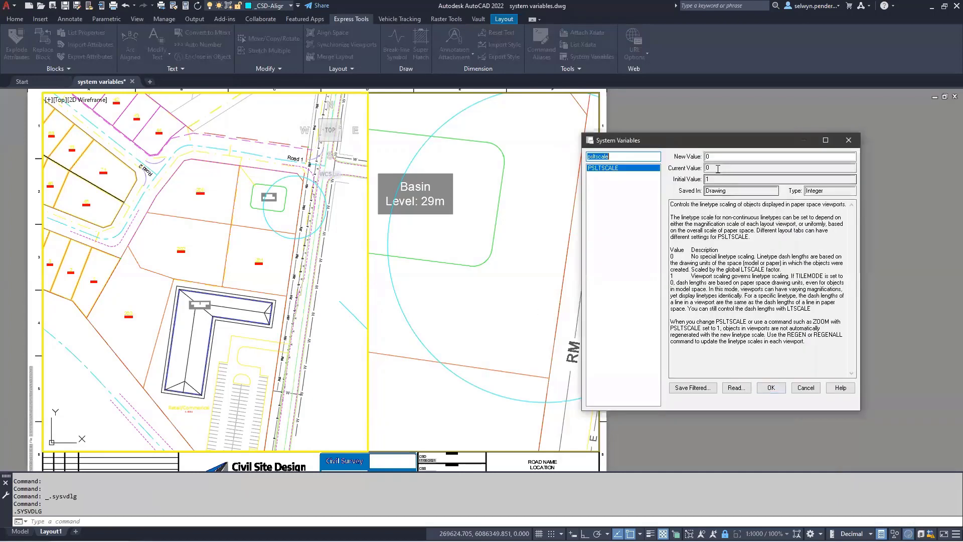
# Set PSLTSCALE to 1 and regenerate all viewports with REGENALL.
pyautogui.click(705, 156)
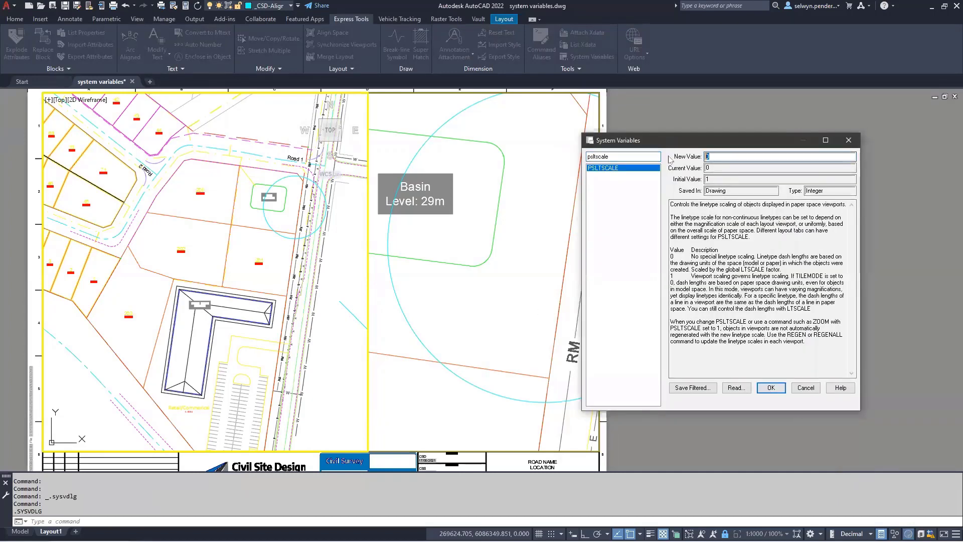
pyautogui.write('1')
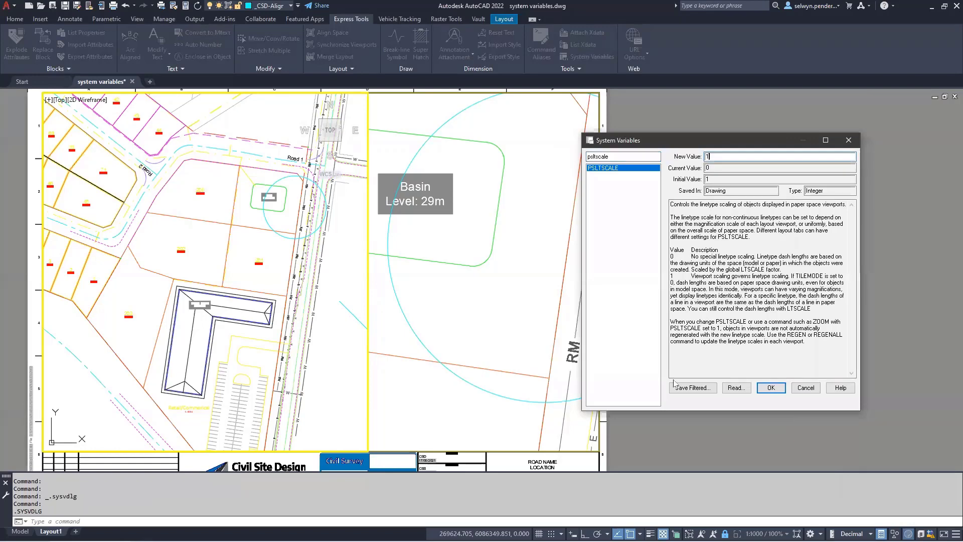
pyautogui.click(763, 387)
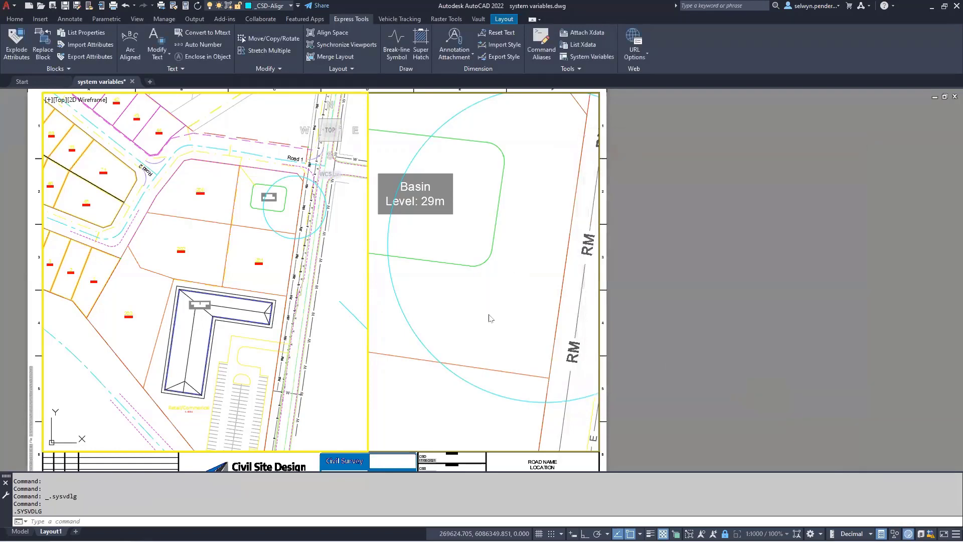
pyautogui.click(491, 317)
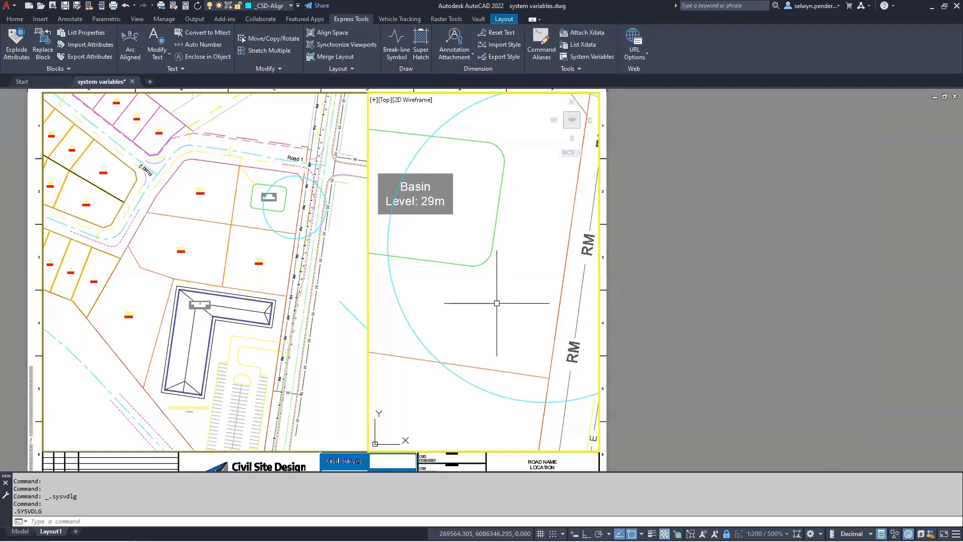
pyautogui.write('regenall')
pyautogui.press('Return')
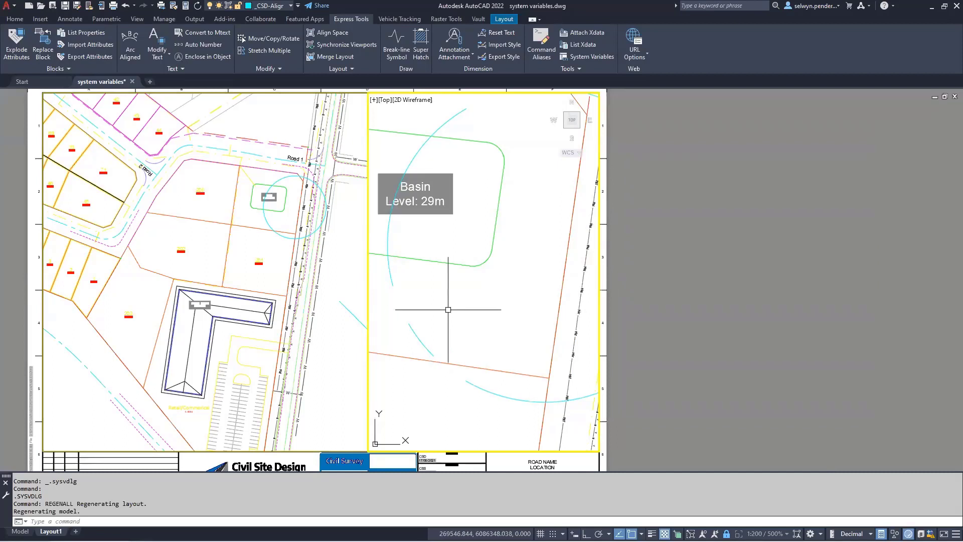
# Return to paper space and compare the linetype patterns shown in the two viewports.
pyautogui.click(523, 324)
pyautogui.doubleClick(669, 290)
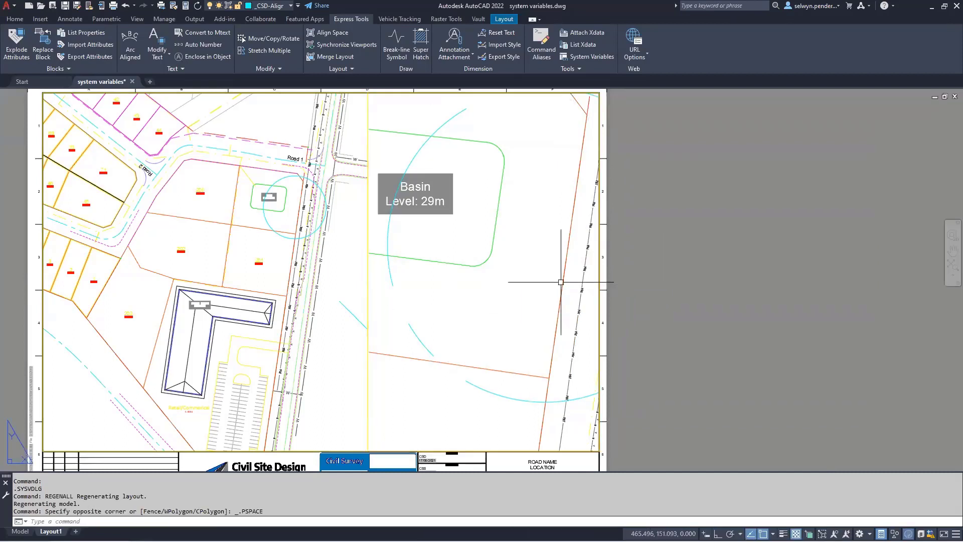
pyautogui.moveTo(276, 273); pyautogui.dragTo(358, 315, button='middle')
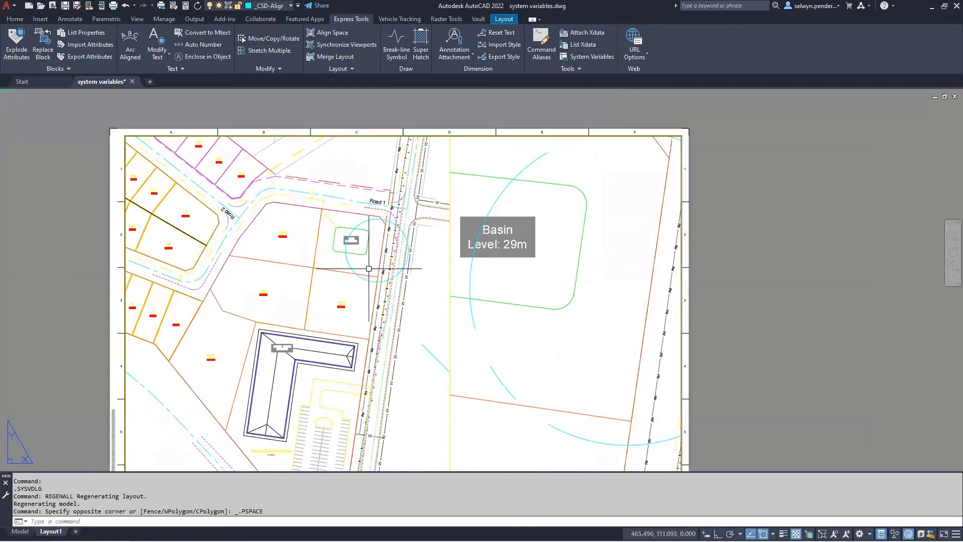
pyautogui.moveTo(394, 239); pyautogui.dragTo(396, 148, button='middle')
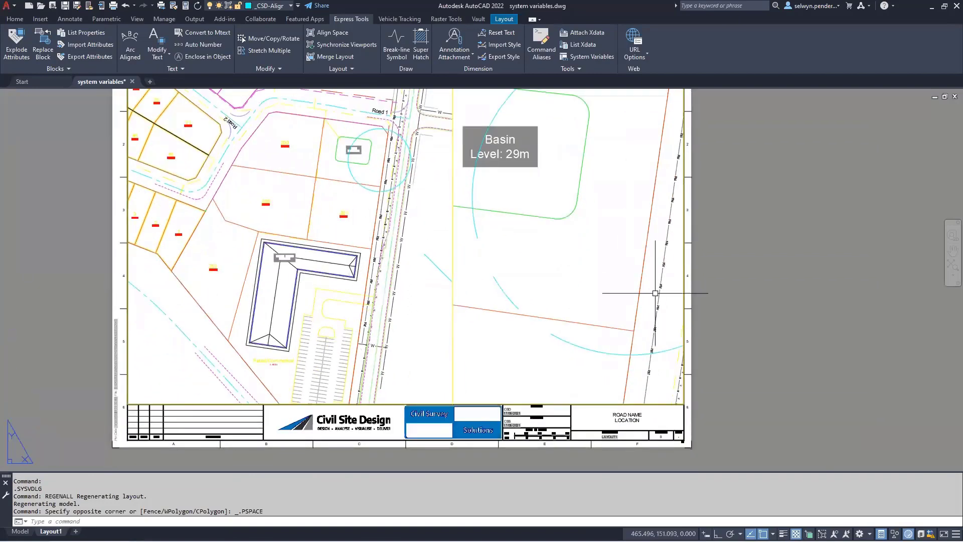
# Create a rectangular viewport with MVIEW over the sheet's lower-right area, extending past the sheet edge, and activate it.
pyautogui.write('mv')
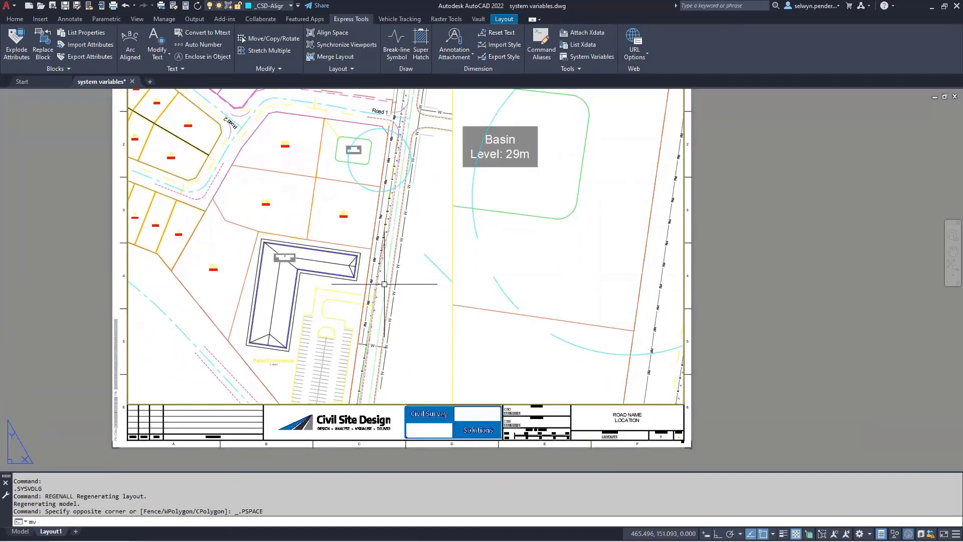
pyautogui.press('Return')
pyautogui.click(390, 414)
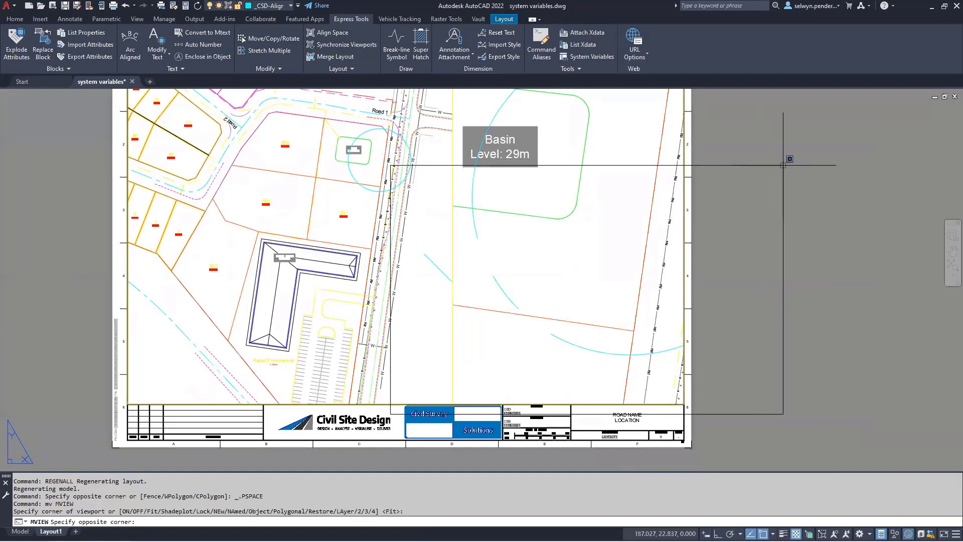
pyautogui.click(795, 191)
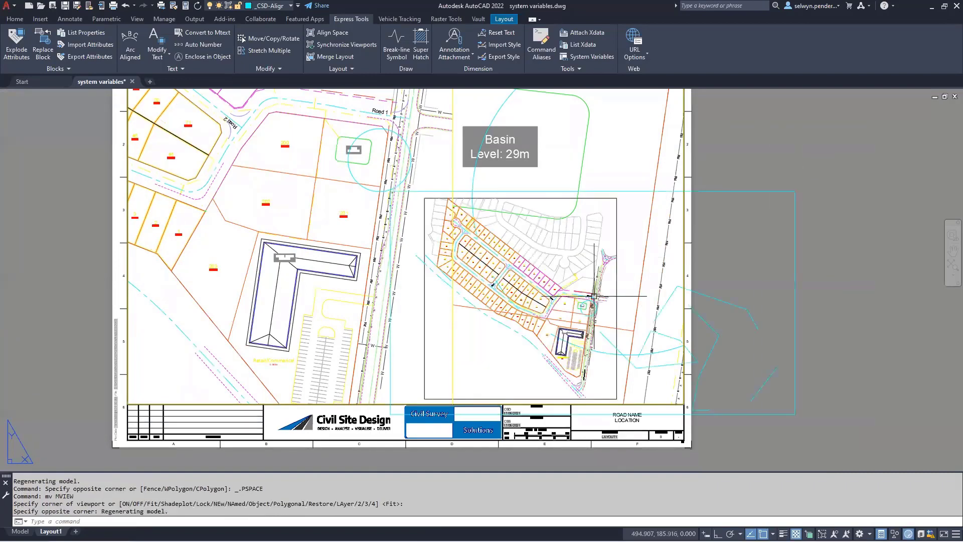
pyautogui.scroll(5, 566, 319)
pyautogui.scroll(-5, 563, 316)
pyautogui.doubleClick(563, 316)
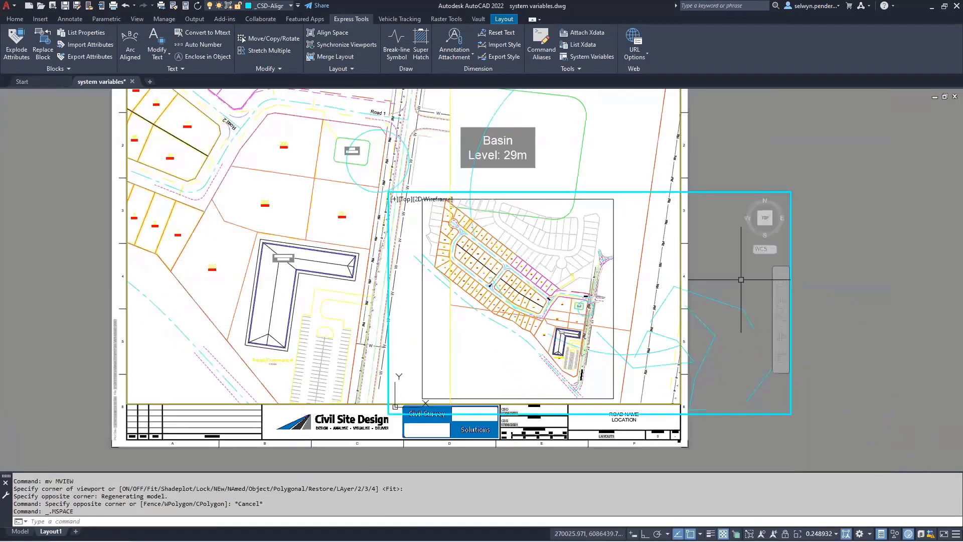
# Enlarge the new viewport's view onto the road service lines, regenerate it with REGEN, and return to paper space.
pyautogui.scroll(5, 502, 344)
pyautogui.scroll(6, 739, 297)
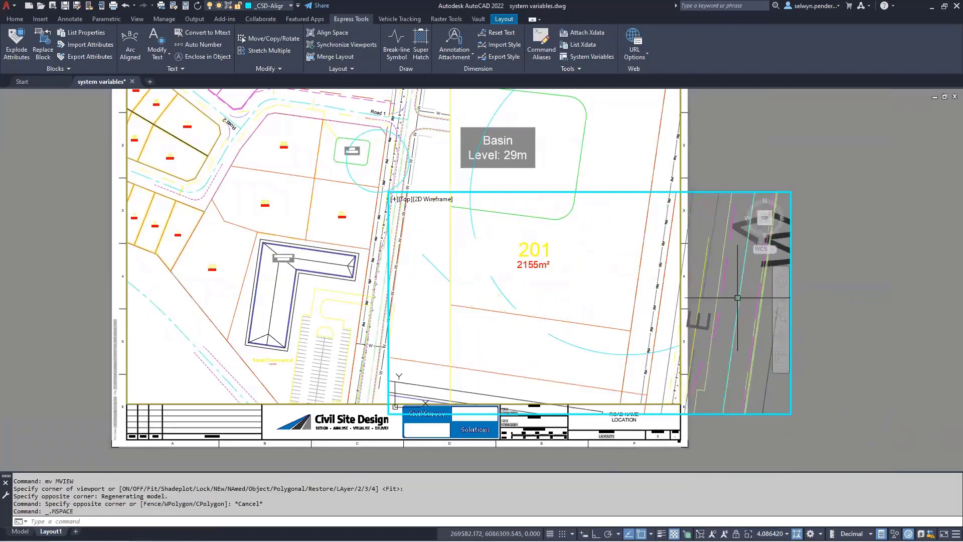
pyautogui.moveTo(730, 296)
pyautogui.mouseDown(button='middle')
pyautogui.moveTo(675, 303)
pyautogui.moveTo(656, 318)
pyautogui.moveTo(667, 333)
pyautogui.mouseUp(button='middle')
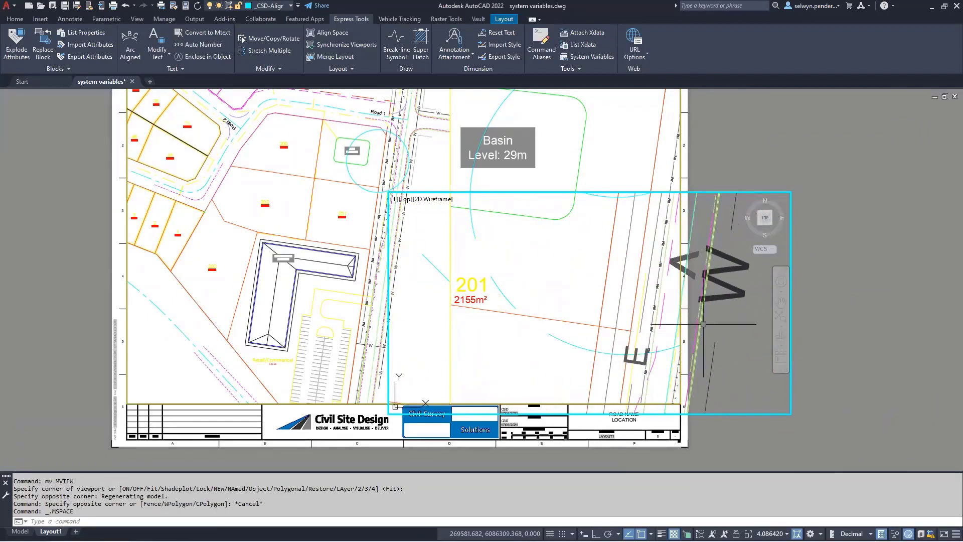
pyautogui.scroll(2, 705, 324)
pyautogui.scroll(2, 706, 324)
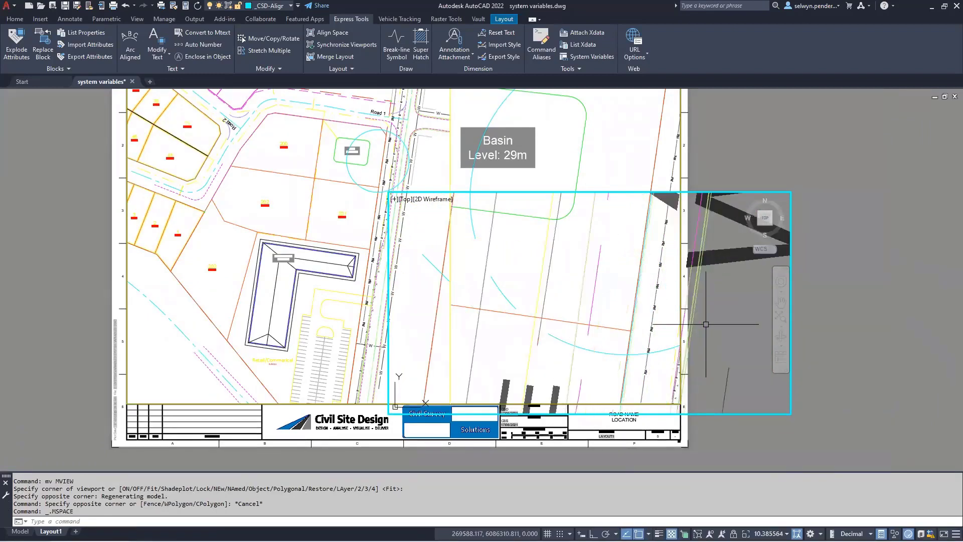
pyautogui.write('en')
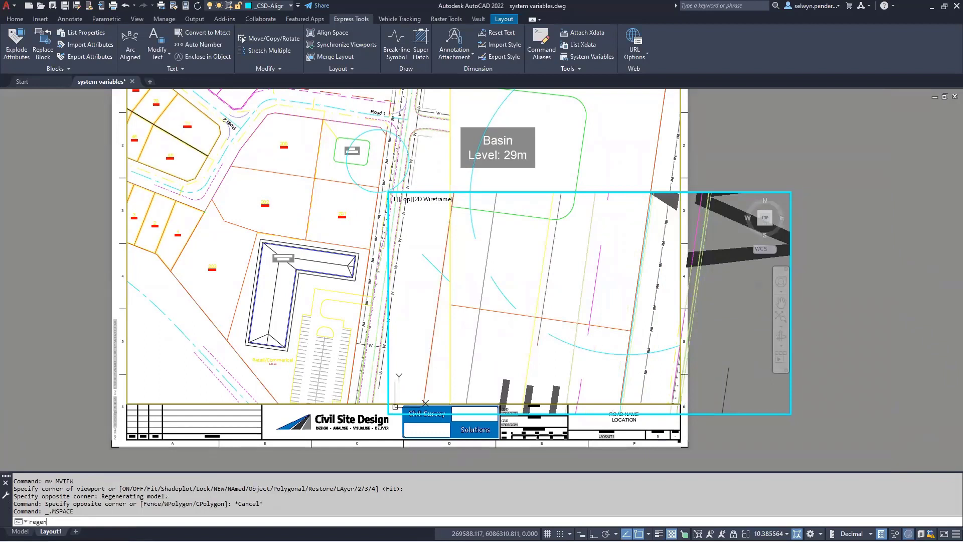
pyautogui.press('Return')
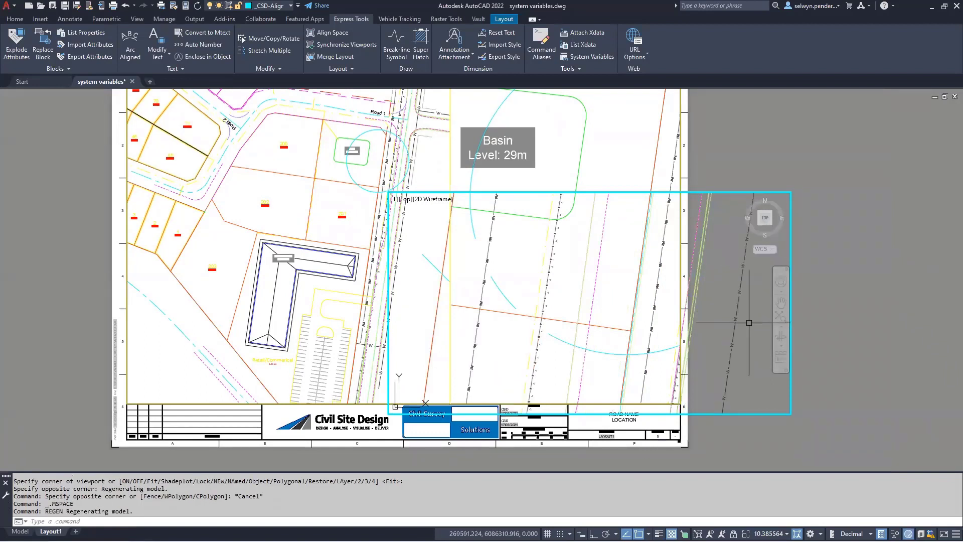
pyautogui.doubleClick(833, 313)
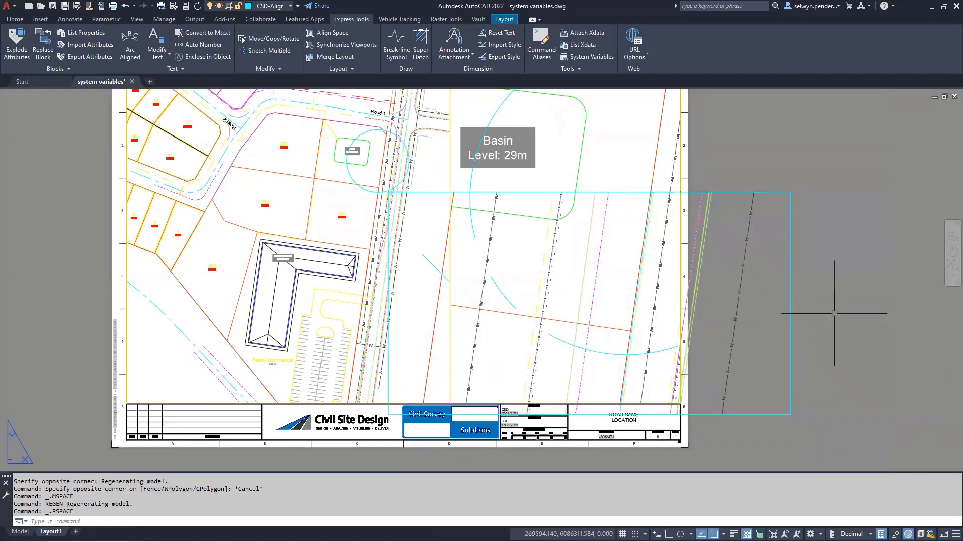
# Move the new viewport horizontally off the sheet and compare its linetype patterns with those on the sheet.
pyautogui.click(474, 192)
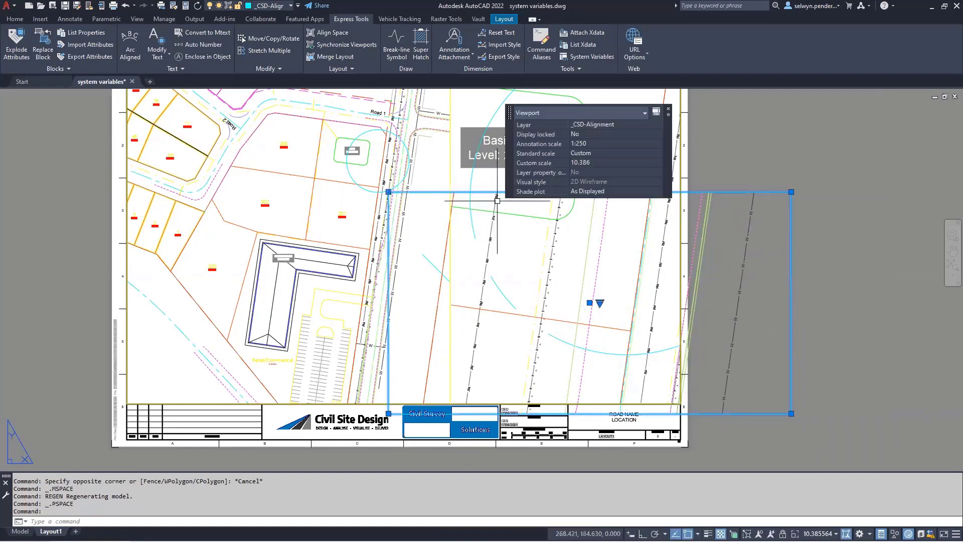
pyautogui.write('m')
pyautogui.press('Return')
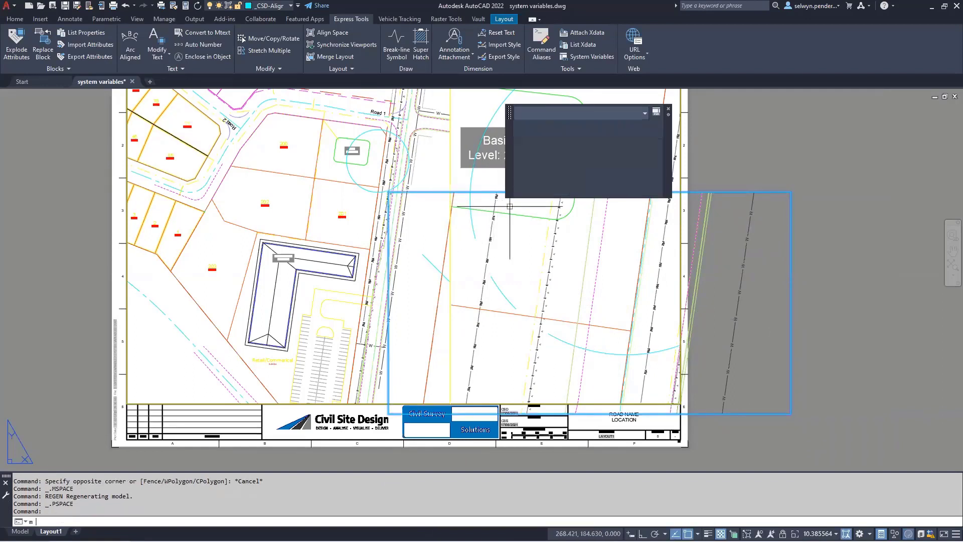
pyautogui.click(428, 215)
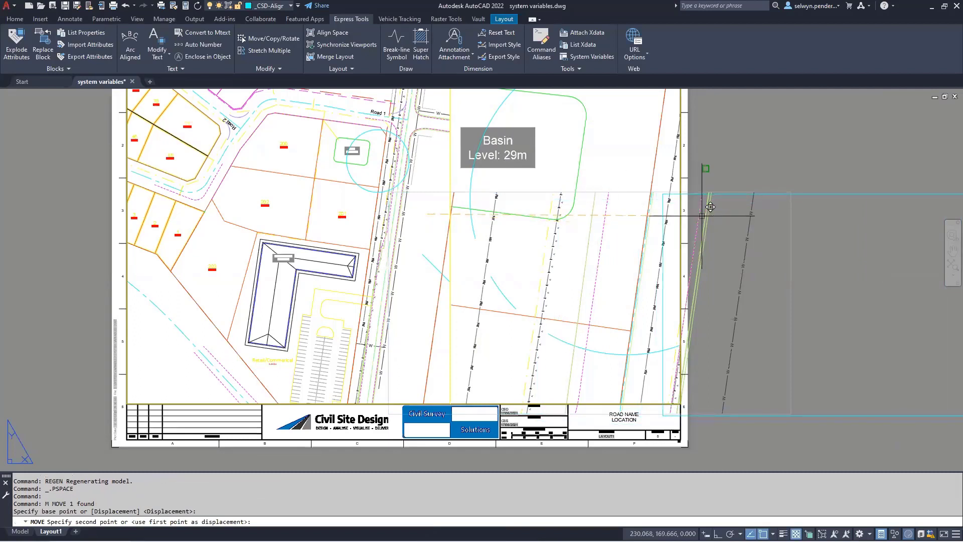
pyautogui.click(721, 217)
pyautogui.scroll(5, 796, 254)
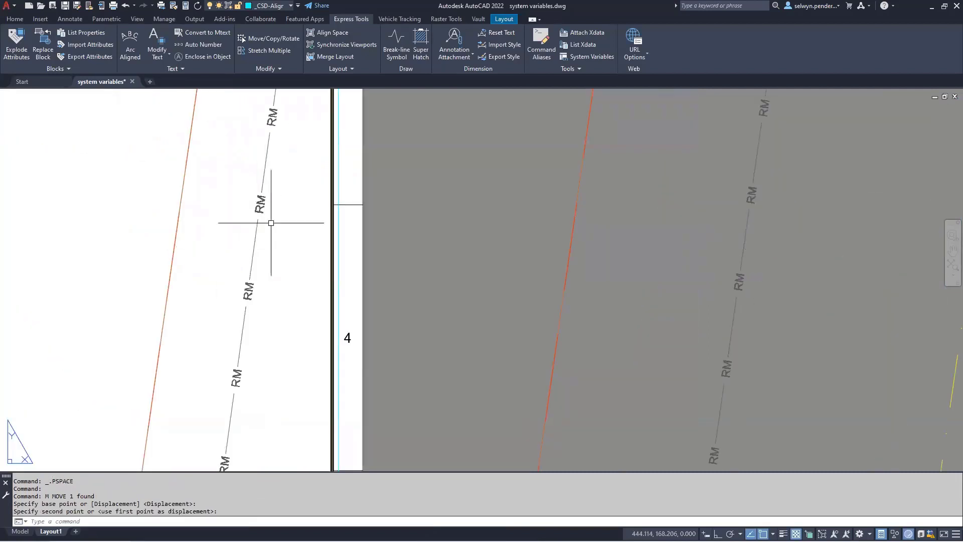
pyautogui.scroll(-2, 464, 241)
pyautogui.scroll(-3, 366, 256)
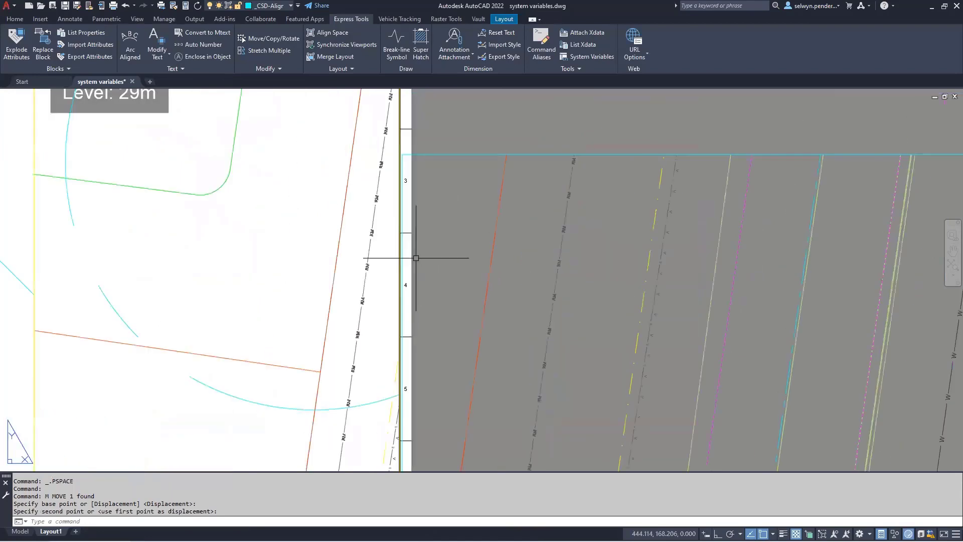
pyautogui.scroll(-2, 432, 255)
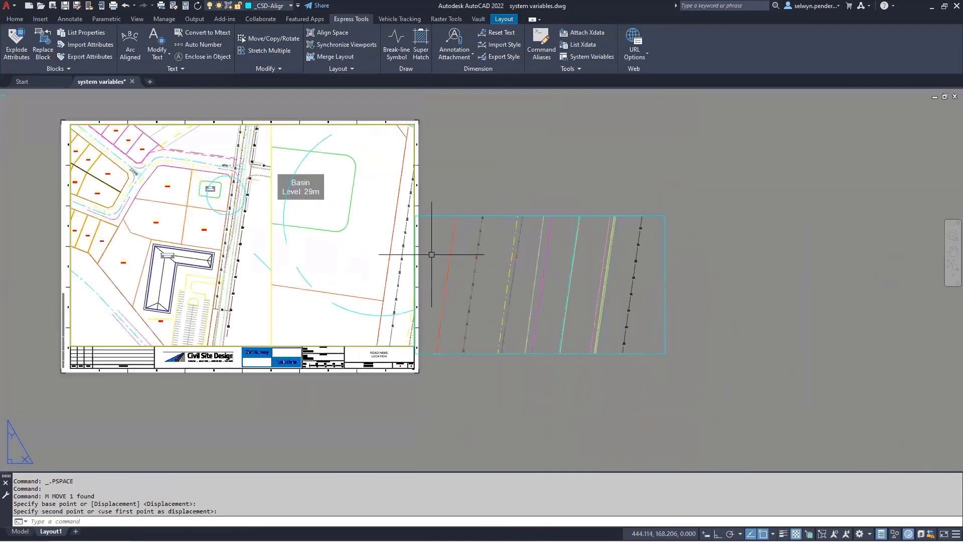
# Inspect the field formula behind the title block's last horizontal scale value (SH4), cancelling both editors without changes.
pyautogui.scroll(4, 351, 336)
pyautogui.moveTo(375, 395); pyautogui.dragTo(395, 302, button='middle')
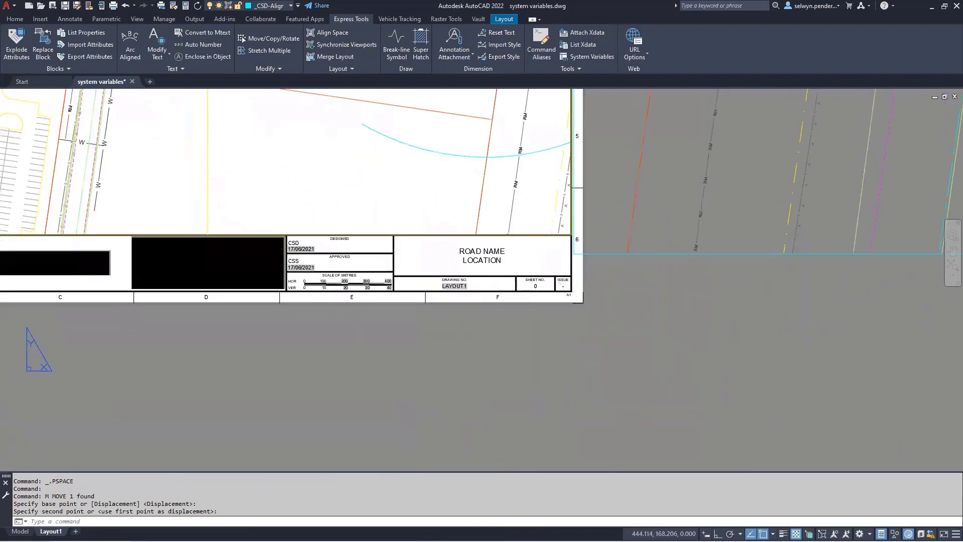
pyautogui.scroll(2, 306, 285)
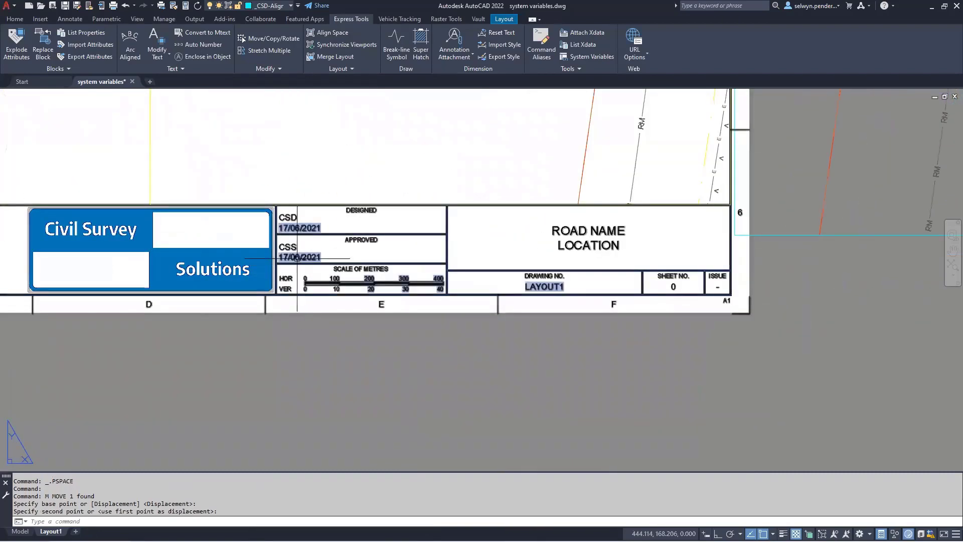
pyautogui.scroll(2, 321, 262)
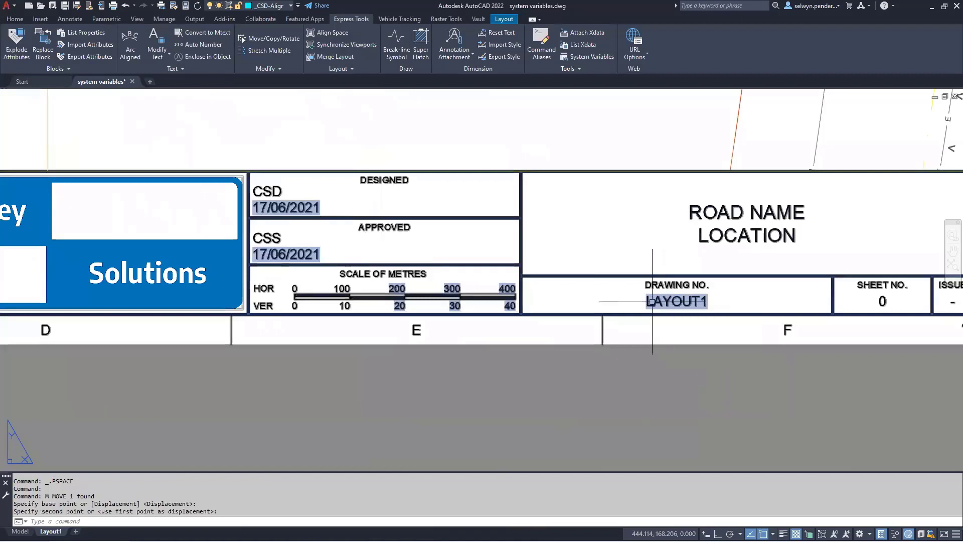
pyautogui.click(506, 288)
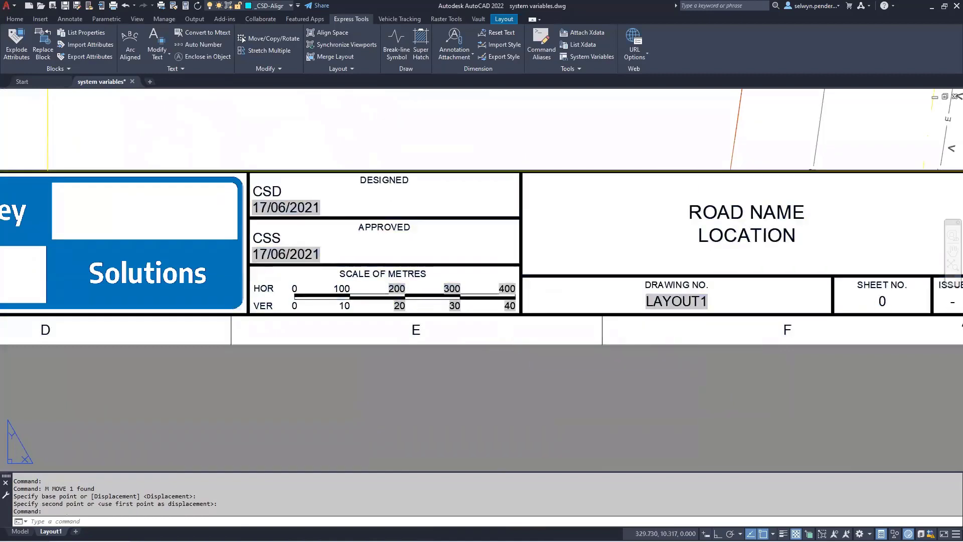
pyautogui.doubleClick(507, 289)
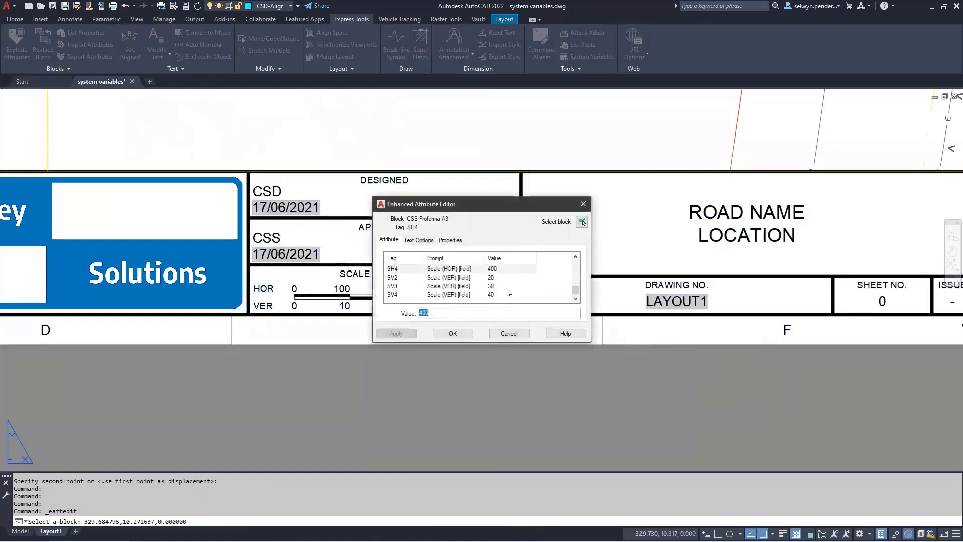
pyautogui.doubleClick(425, 313)
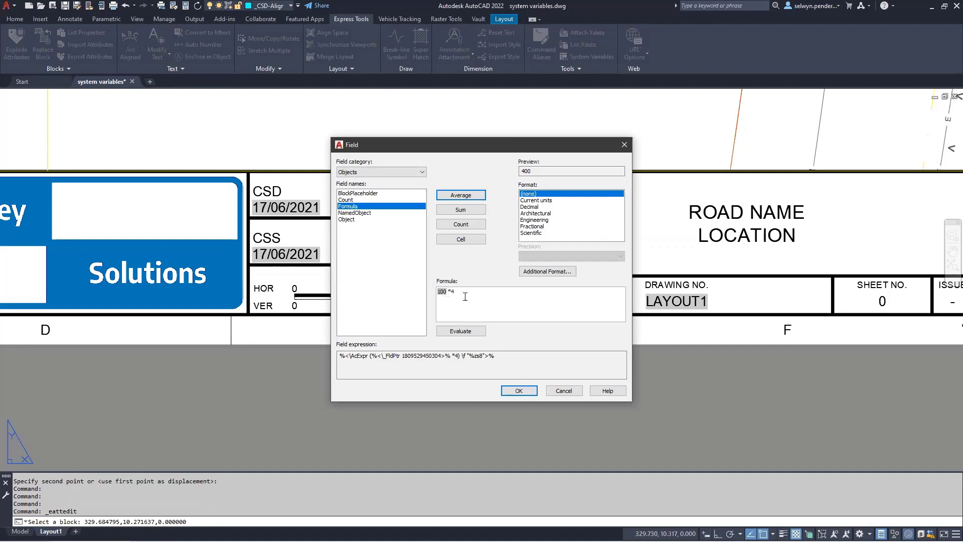
pyautogui.click(563, 390)
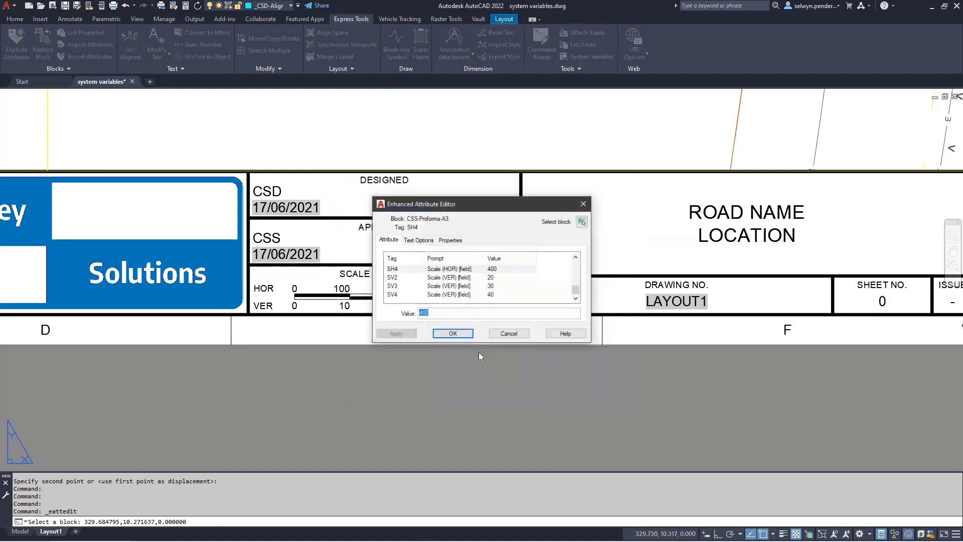
pyautogui.click(505, 338)
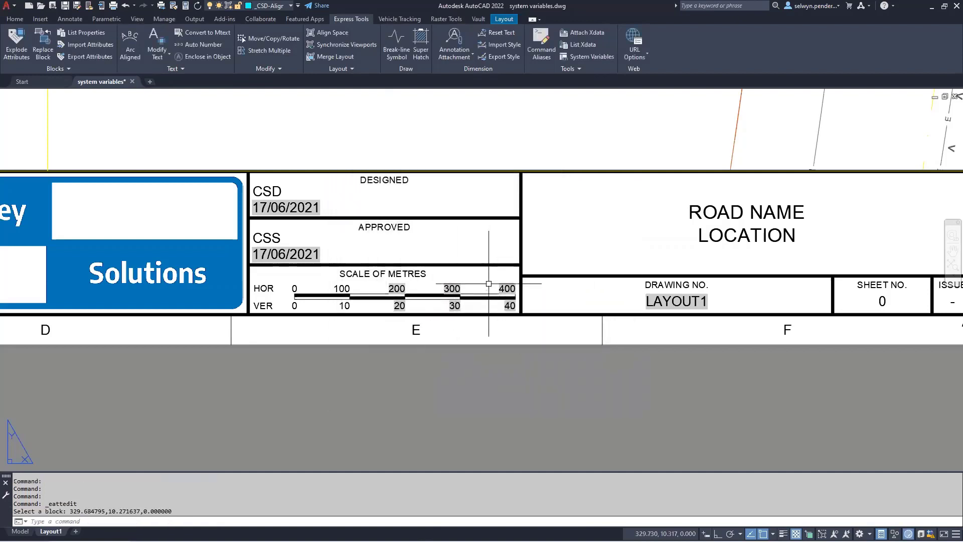
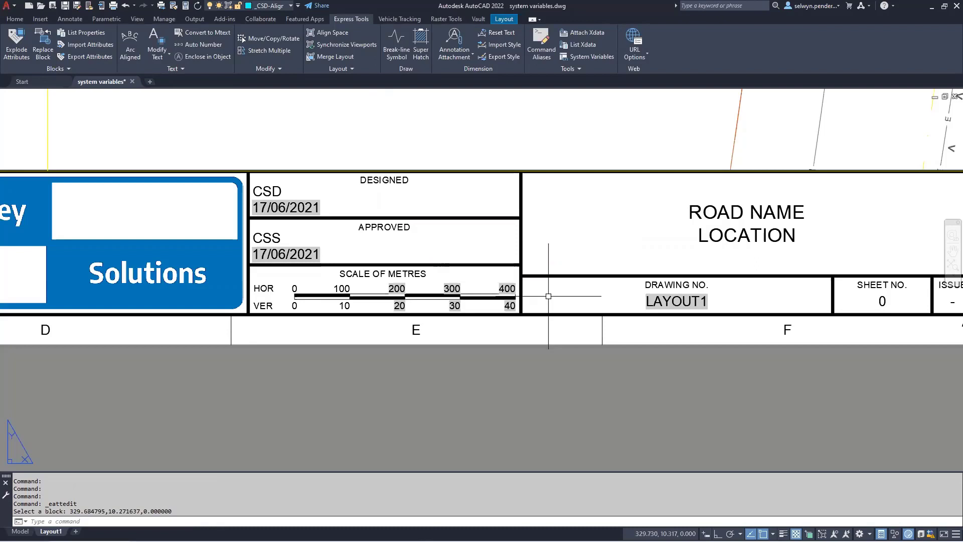
# Find FIELDDISPLAY in the System Variables editor and set it to 0 to hide the gray field backgrounds.
pyautogui.click(593, 56)
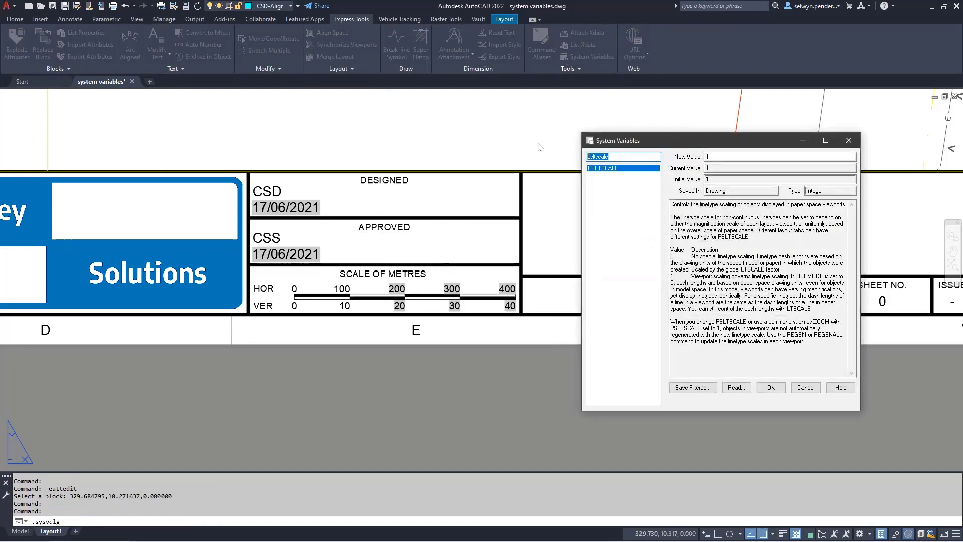
pyautogui.write('field')
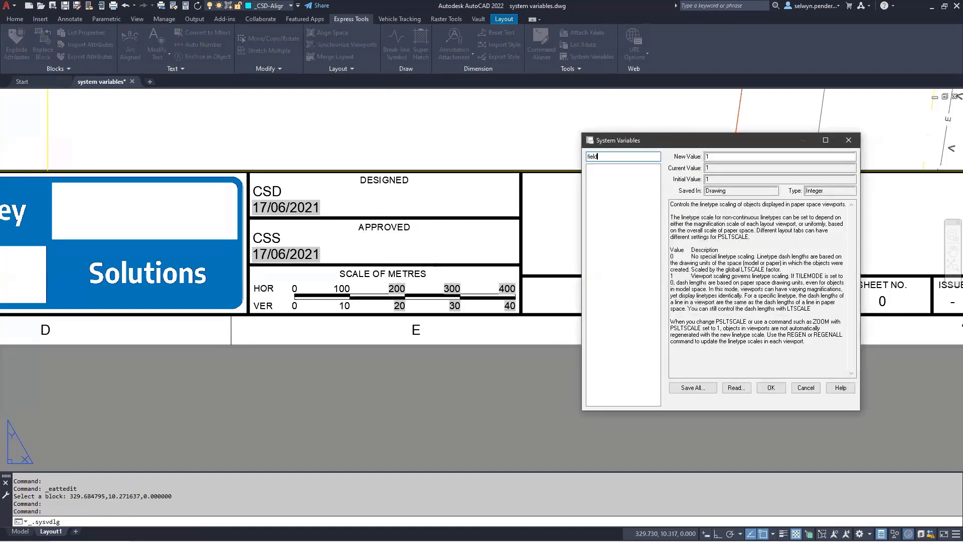
pyautogui.write('display')
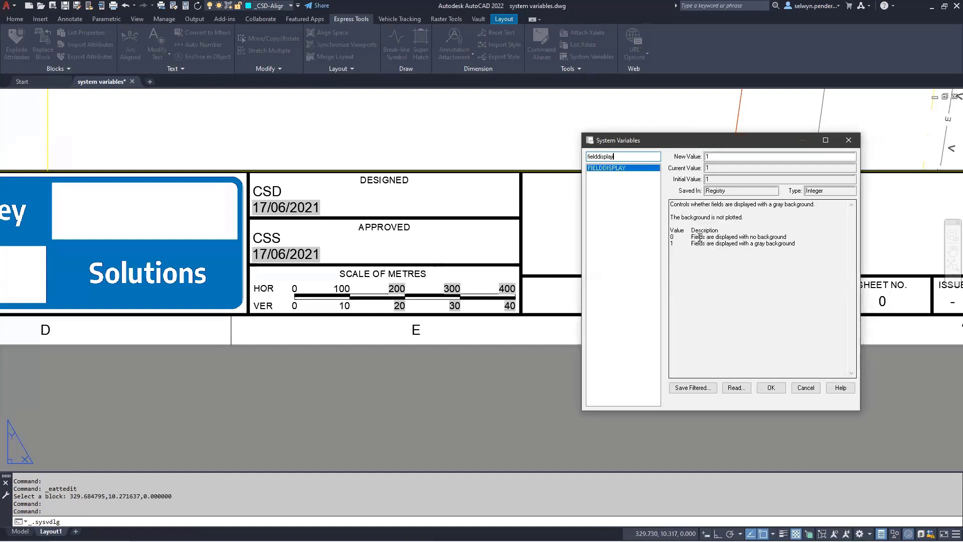
pyautogui.moveTo(714, 157); pyautogui.dragTo(677, 158)
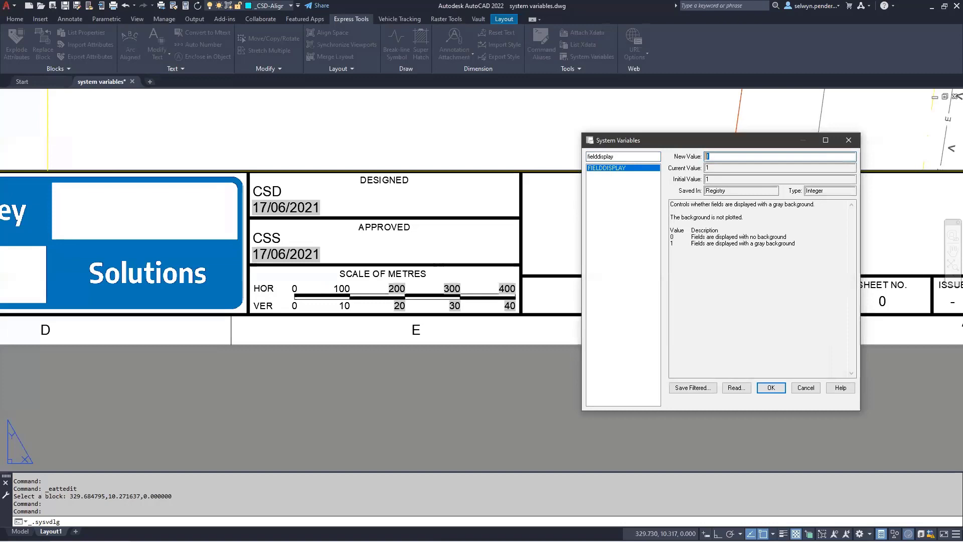
pyautogui.write('0')
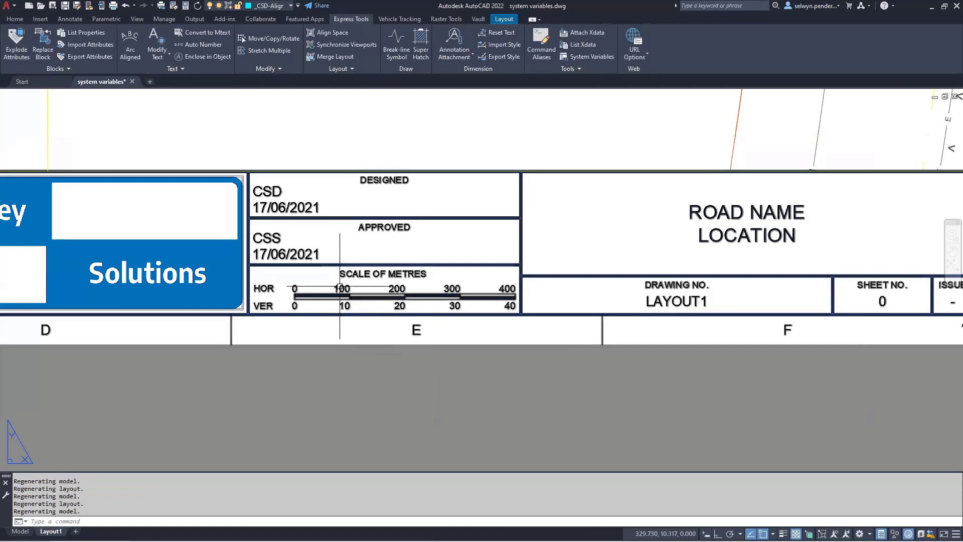
# Inspect the scale bar's SH1 attribute value and the field formula behind SH2, cancelling the editors without changes.
pyautogui.scroll(7, 423, 306)
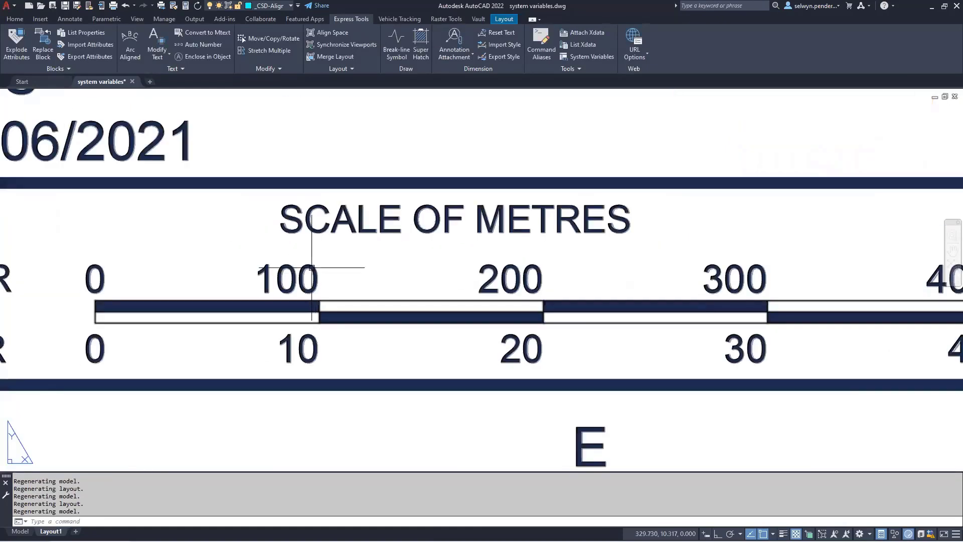
pyautogui.doubleClick(301, 276)
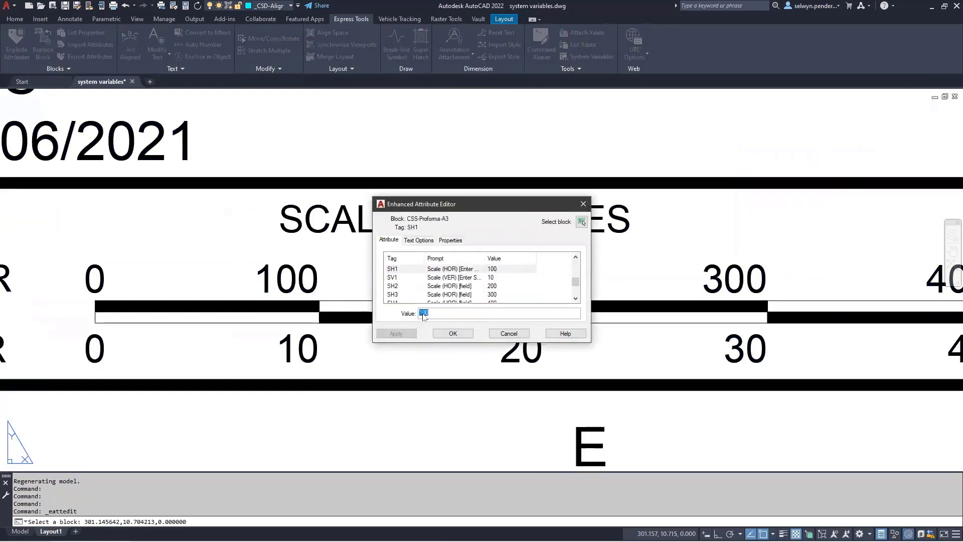
pyautogui.click(497, 333)
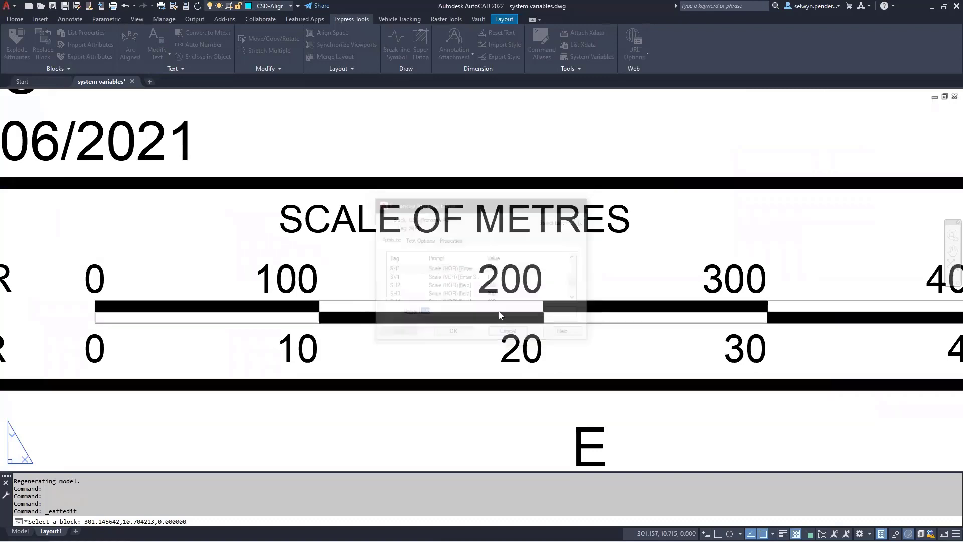
pyautogui.doubleClick(503, 280)
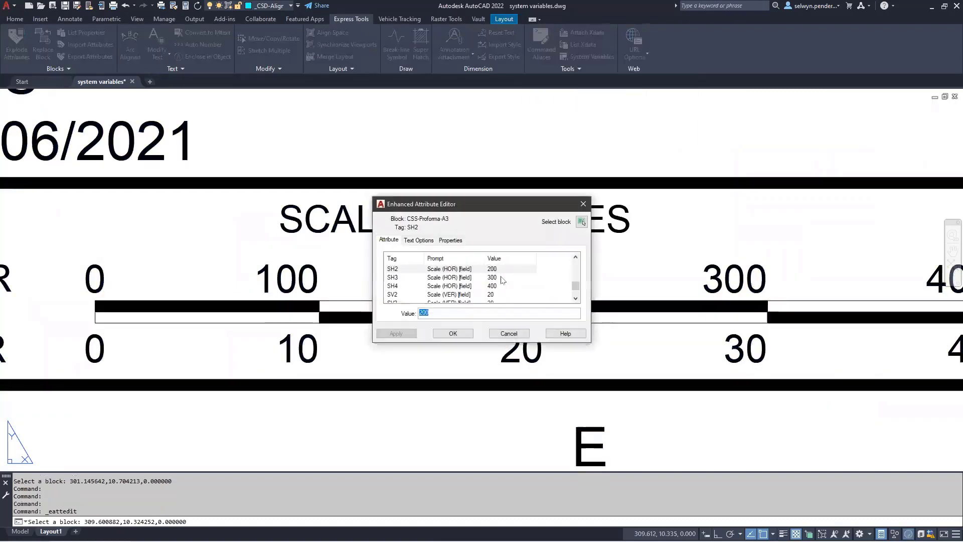
pyautogui.doubleClick(424, 312)
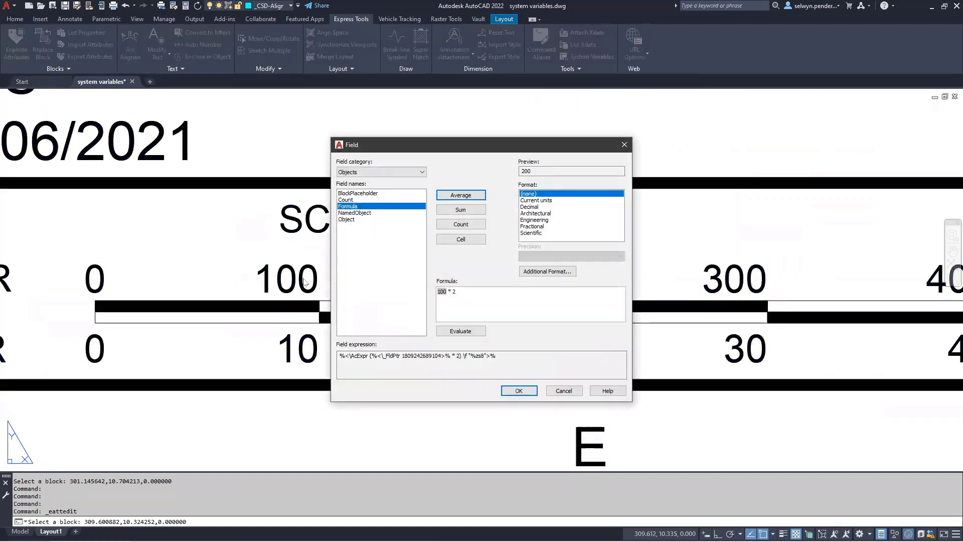
pyautogui.click(552, 390)
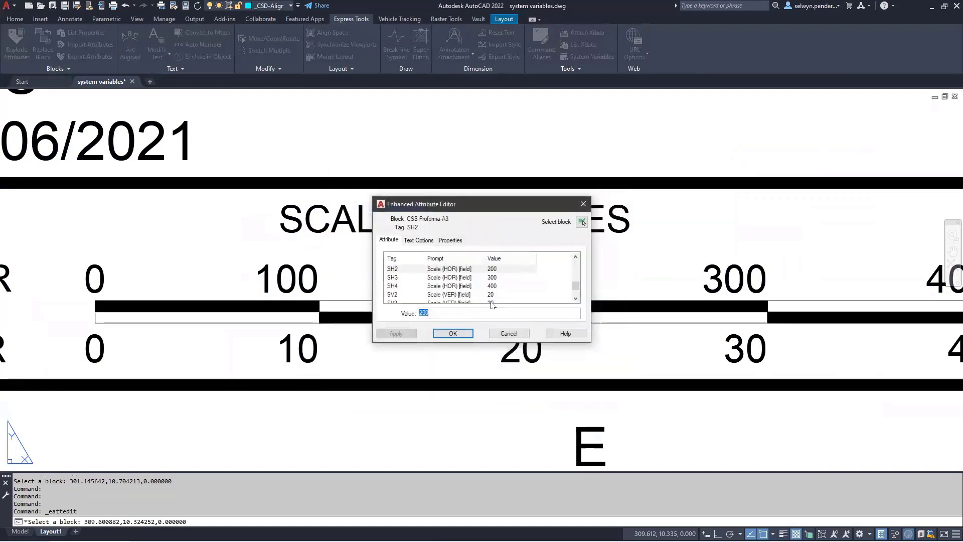
pyautogui.click(508, 333)
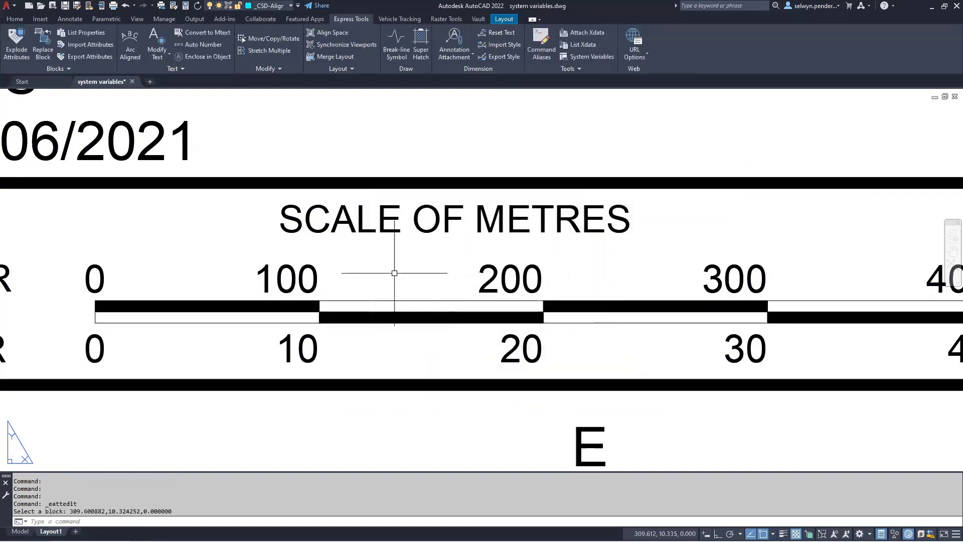
# Set FIELDDISPLAY to 1 in the System Variables editor to restore the gray field backgrounds.
pyautogui.scroll(-2, 396, 275)
pyautogui.moveTo(411, 269); pyautogui.dragTo(344, 268, button='middle')
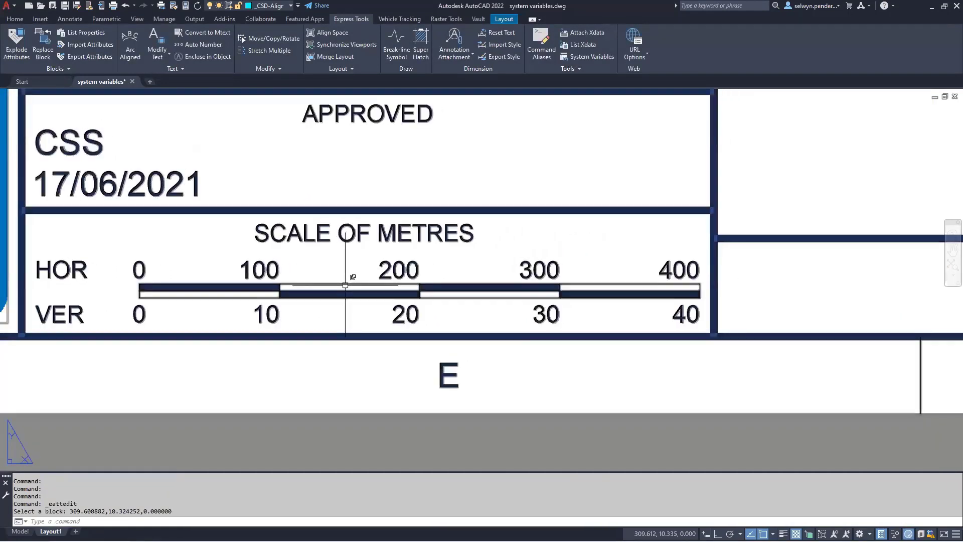
pyautogui.write('SYSVDLG')
pyautogui.press('Return')
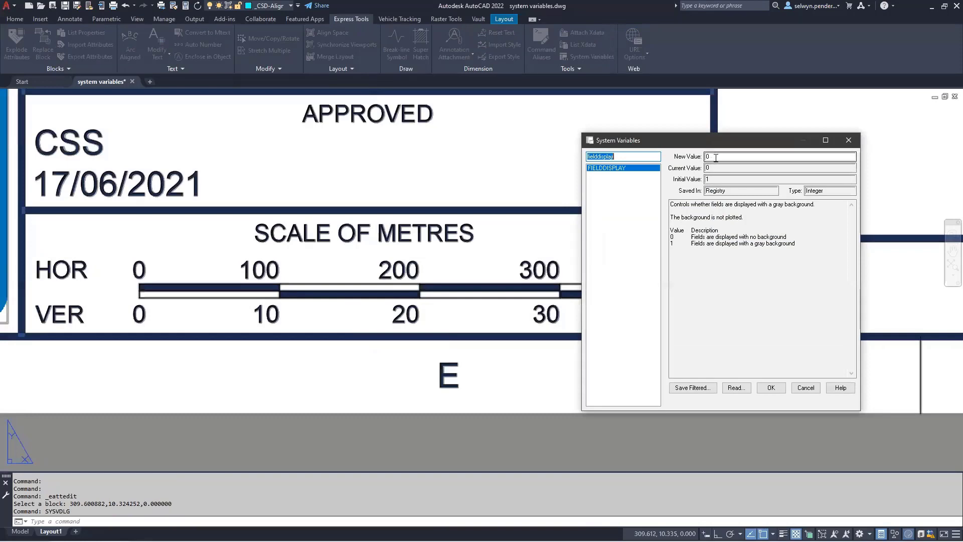
pyautogui.moveTo(716, 156); pyautogui.dragTo(675, 155)
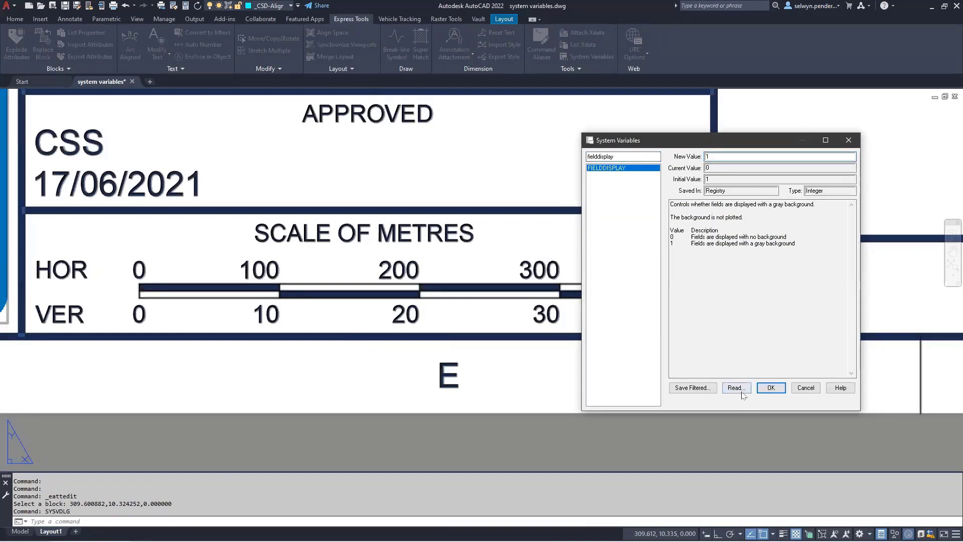
pyautogui.click(771, 388)
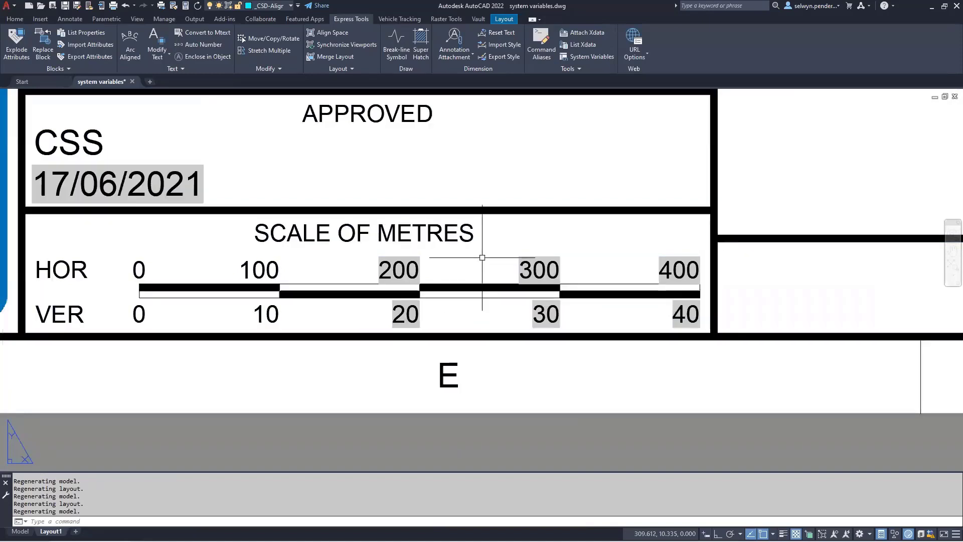
# Set QTEXTMODE to 1 and regenerate the layout to display the title block text as bounding boxes.
pyautogui.click(454, 254)
pyautogui.scroll(-3, 241, 122)
pyautogui.moveTo(241, 122); pyautogui.dragTo(634, 438, button='middle')
pyautogui.scroll(-3, 488, 323)
pyautogui.moveTo(340, 299); pyautogui.dragTo(257, 124, button='middle')
pyautogui.scroll(2, 572, 307)
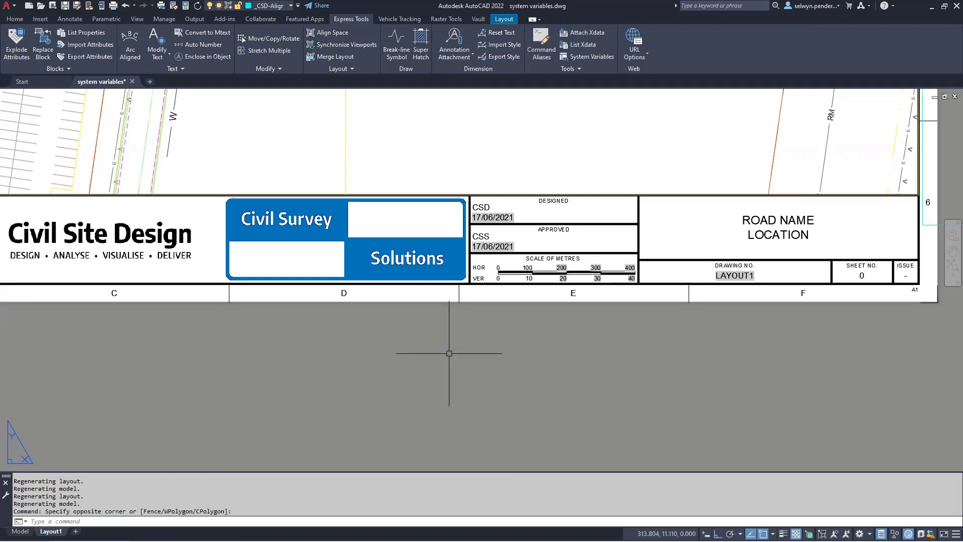
pyautogui.write('textmode')
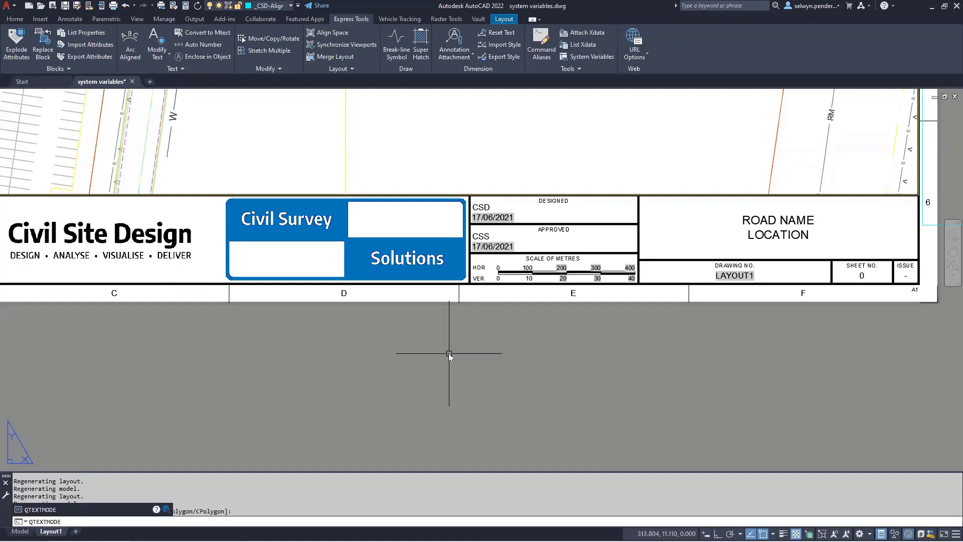
pyautogui.press('Return')
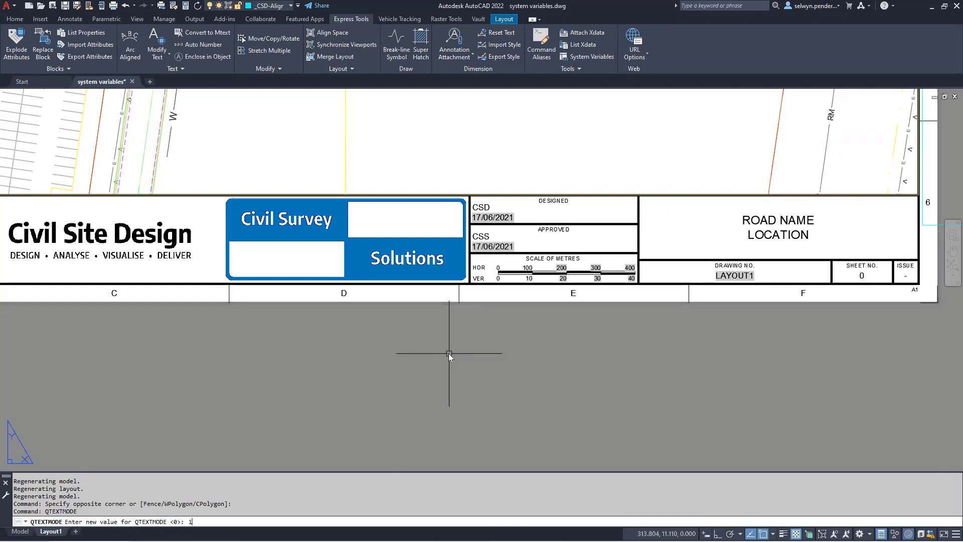
pyautogui.press('Return')
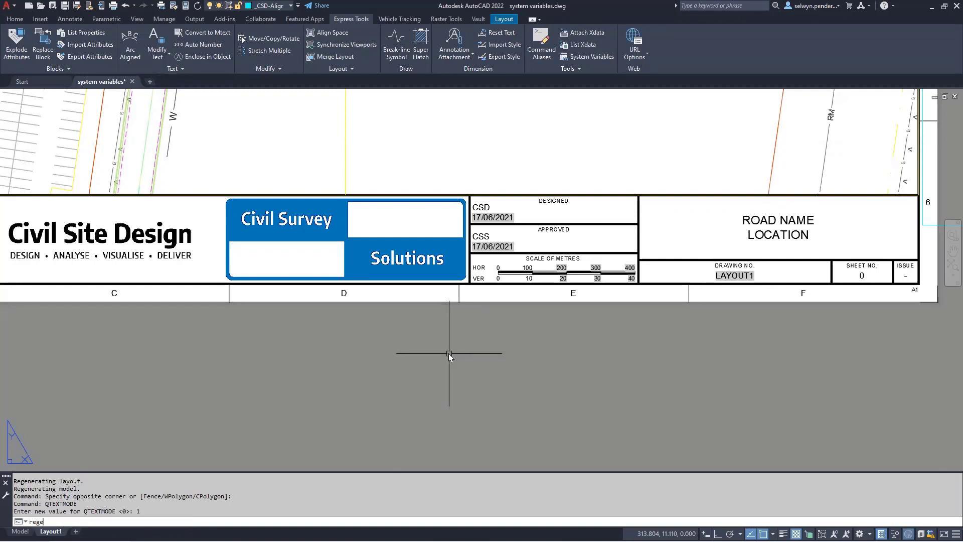
pyautogui.write('regen')
pyautogui.press('Return')
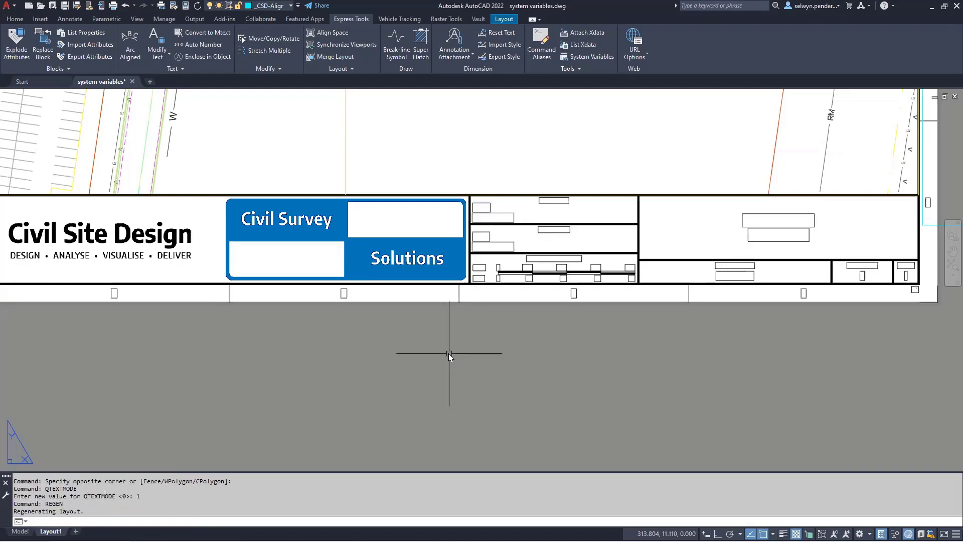
# Inspect the title block's text boxes and its attribute values at both ends, cancelling the attribute editor without changes.
pyautogui.scroll(2, 708, 277)
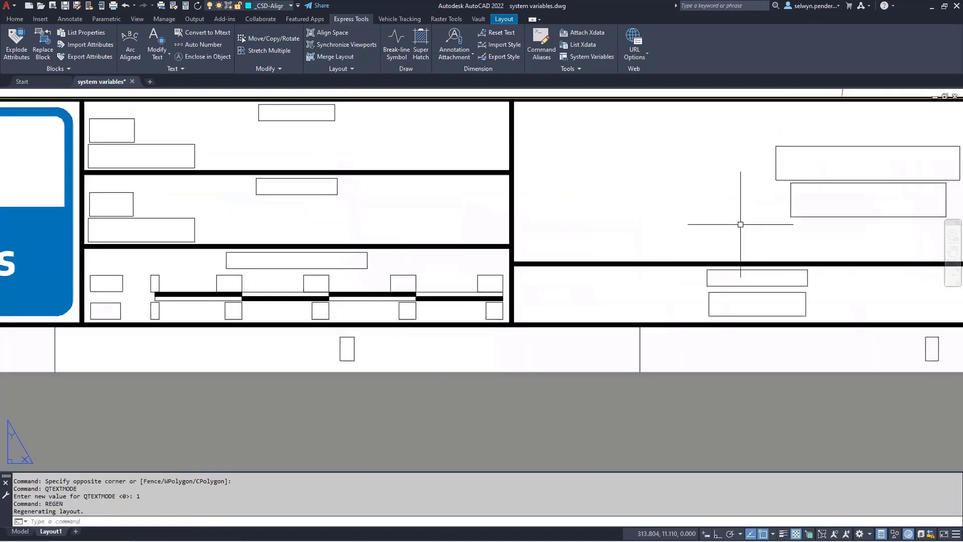
pyautogui.moveTo(734, 226); pyautogui.dragTo(540, 243, button='middle')
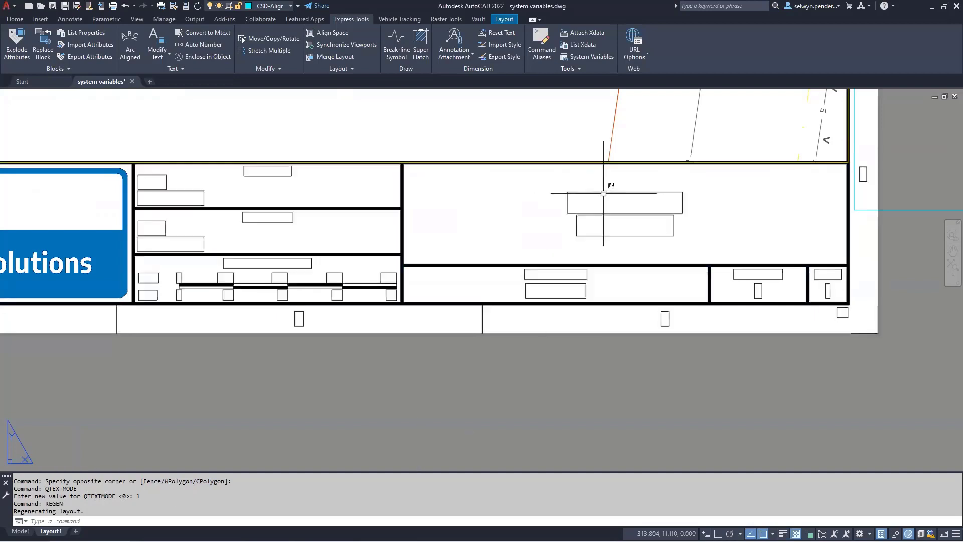
pyautogui.doubleClick(260, 246)
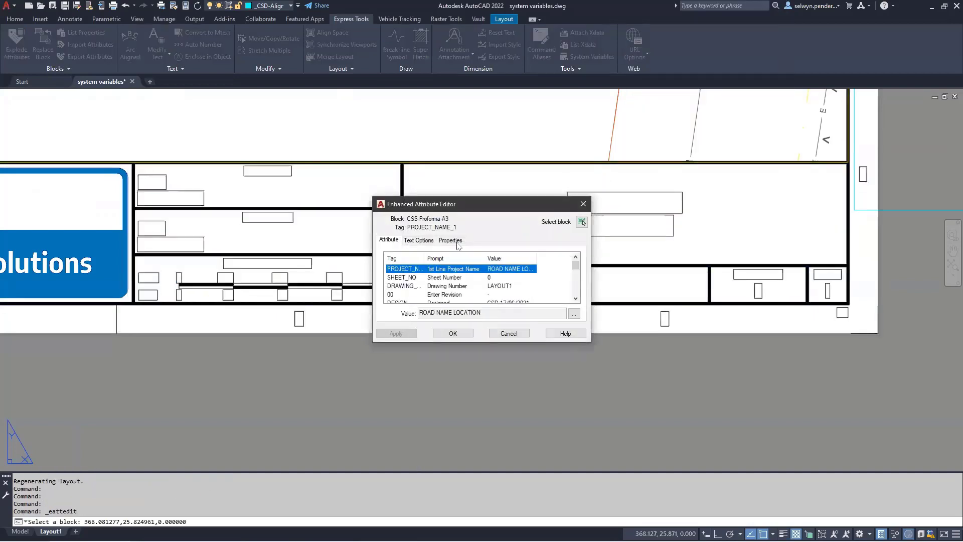
pyautogui.click(510, 331)
pyautogui.scroll(-10, 260, 247)
pyautogui.scroll(10, 140, 251)
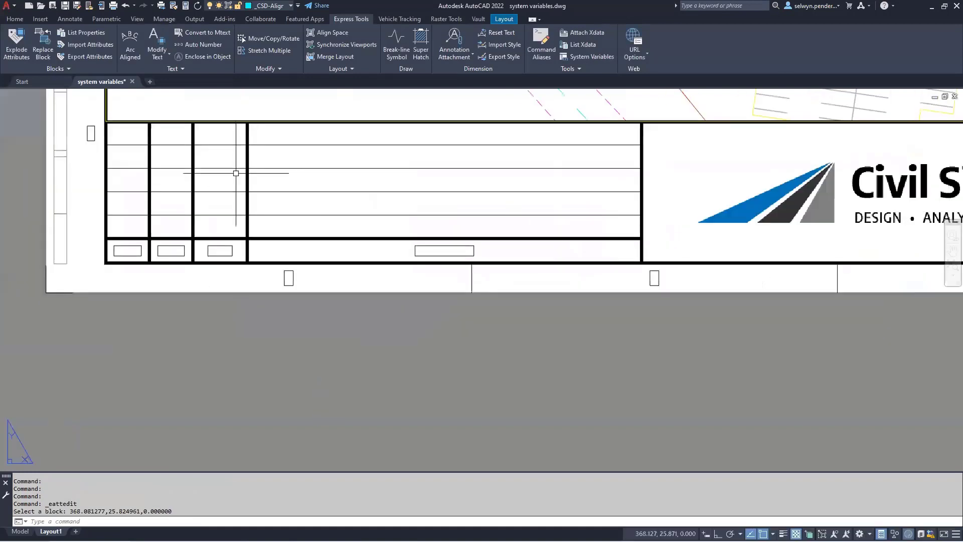
pyautogui.moveTo(236, 172); pyautogui.dragTo(381, 266, button='middle')
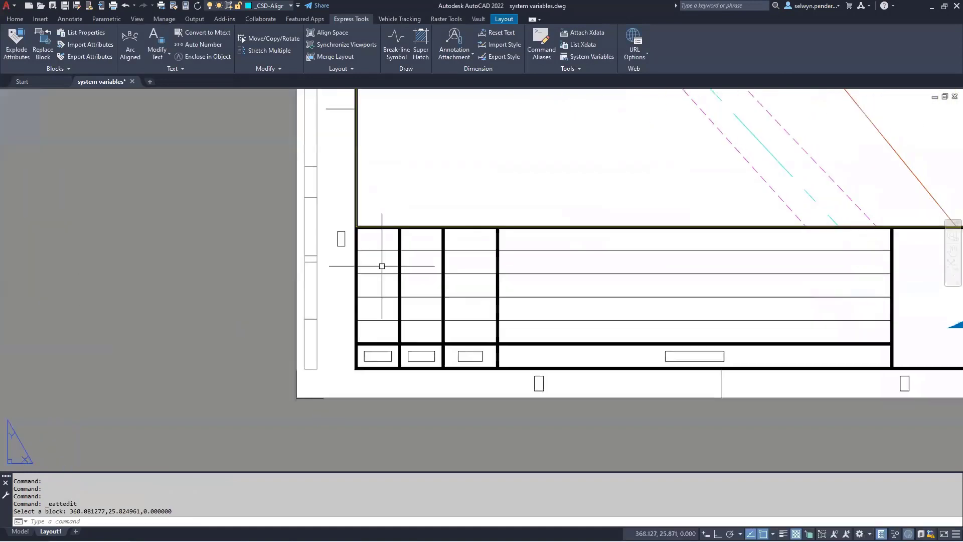
pyautogui.doubleClick(318, 229)
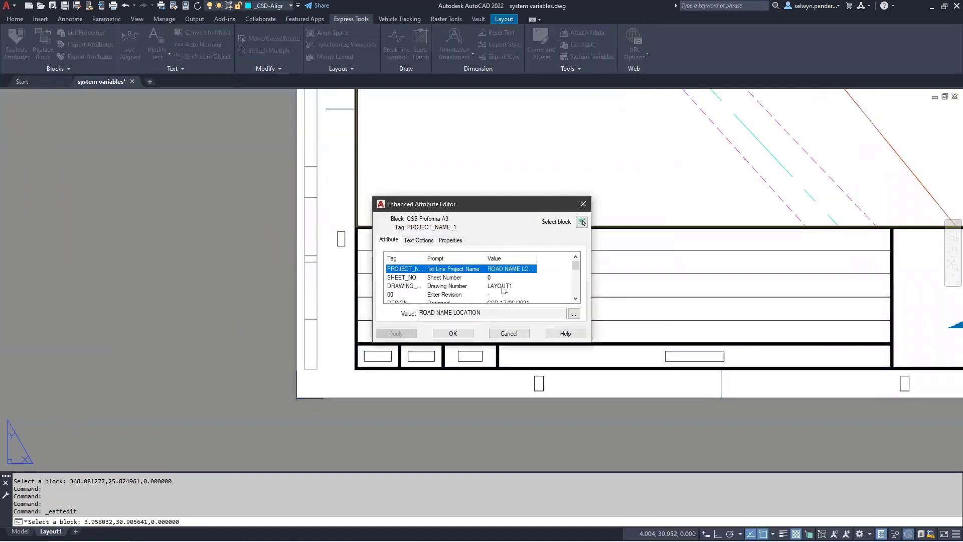
pyautogui.click(509, 333)
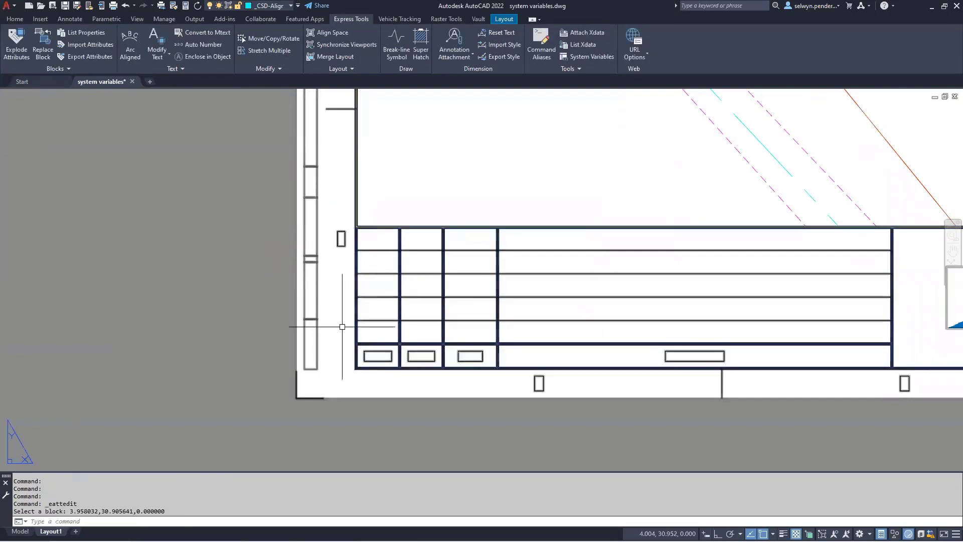
# Set QTEXTMODE to 0 and regenerate the layout to show the title block text normally.
pyautogui.moveTo(702, 336); pyautogui.dragTo(315, 278, button='middle')
pyautogui.moveTo(596, 286); pyautogui.dragTo(93, 265, button='middle')
pyautogui.moveTo(797, 278); pyautogui.dragTo(128, 268, button='middle')
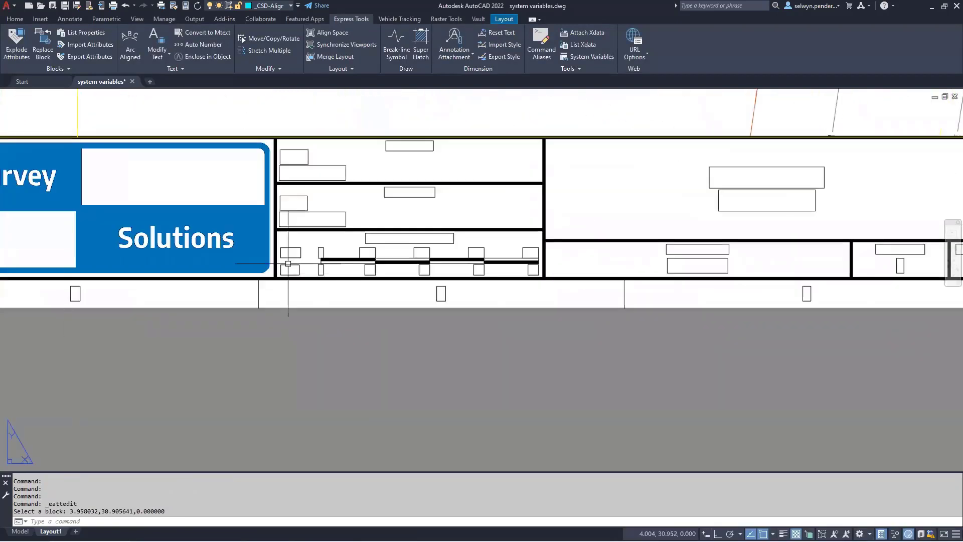
pyautogui.moveTo(460, 258); pyautogui.dragTo(198, 288, button='middle')
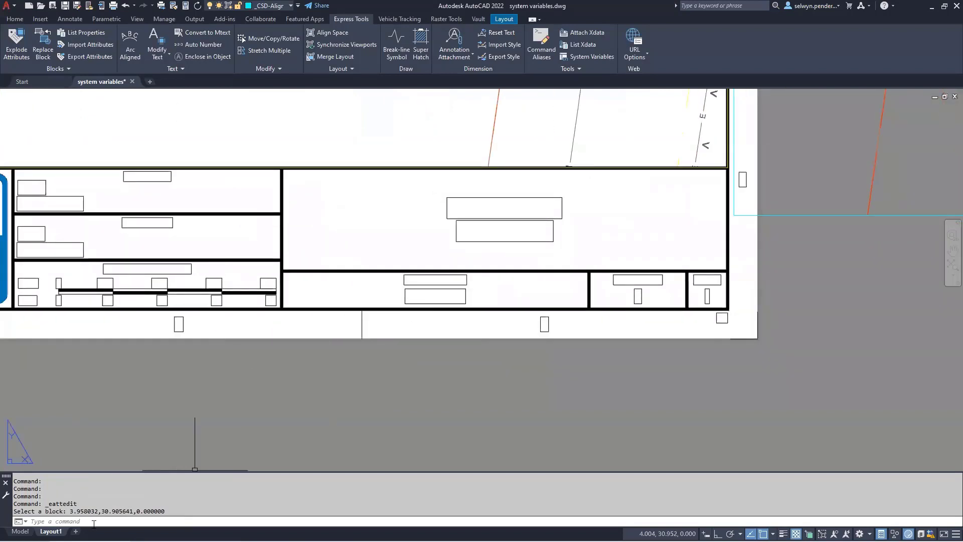
pyautogui.write('QTEXTMODE')
pyautogui.press('Return')
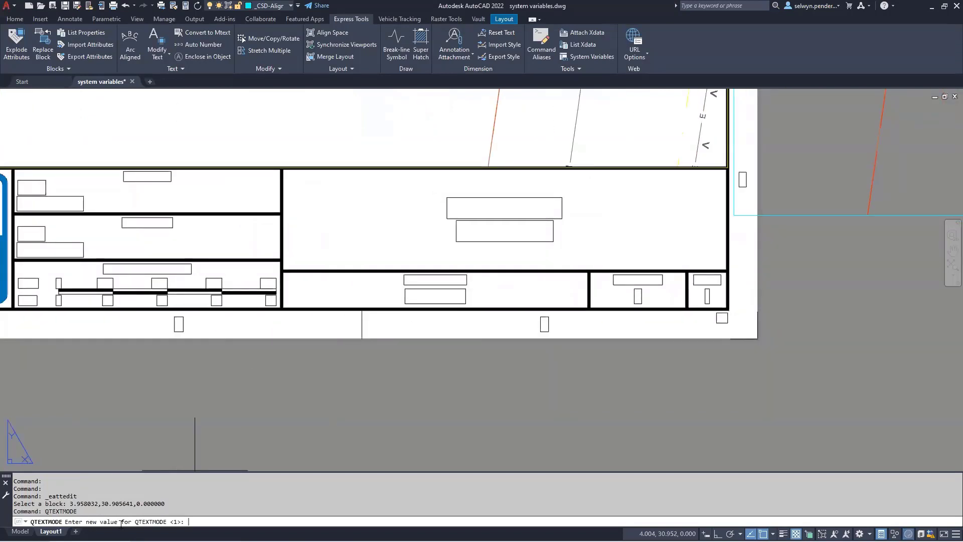
pyautogui.write('0')
pyautogui.press('Return')
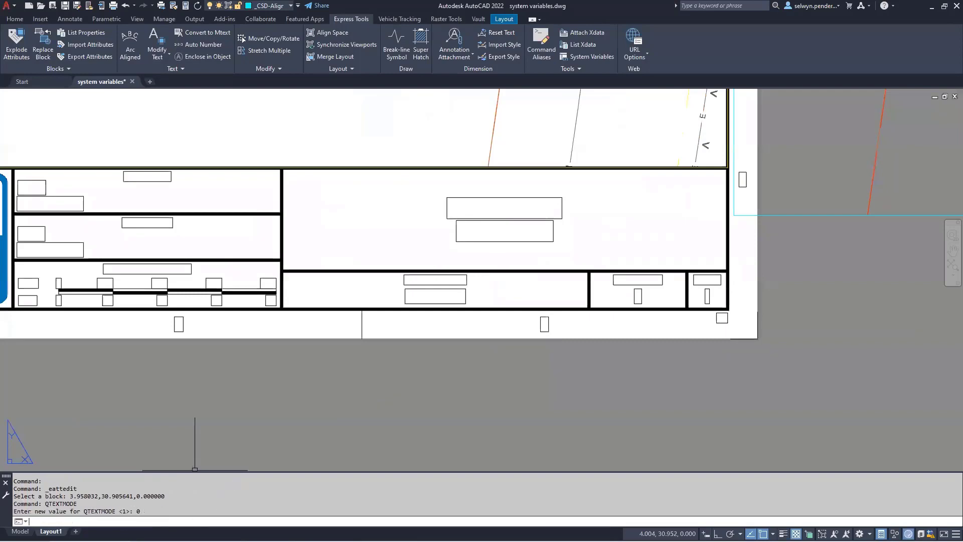
pyautogui.write('regen')
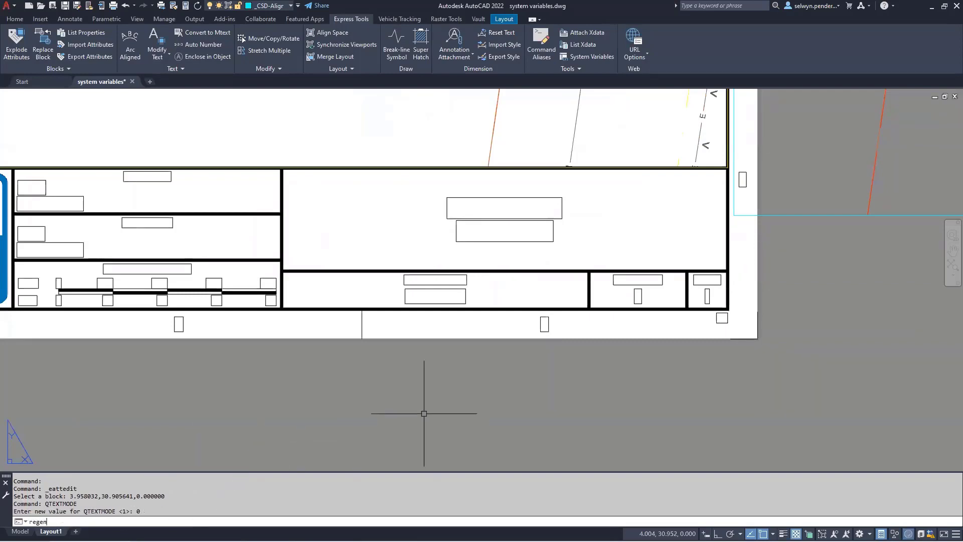
pyautogui.press('Return')
# Examine the title block text along the sheet, and the basin and building platform labels in the viewports.
pyautogui.moveTo(211, 328); pyautogui.dragTo(556, 341, button='middle')
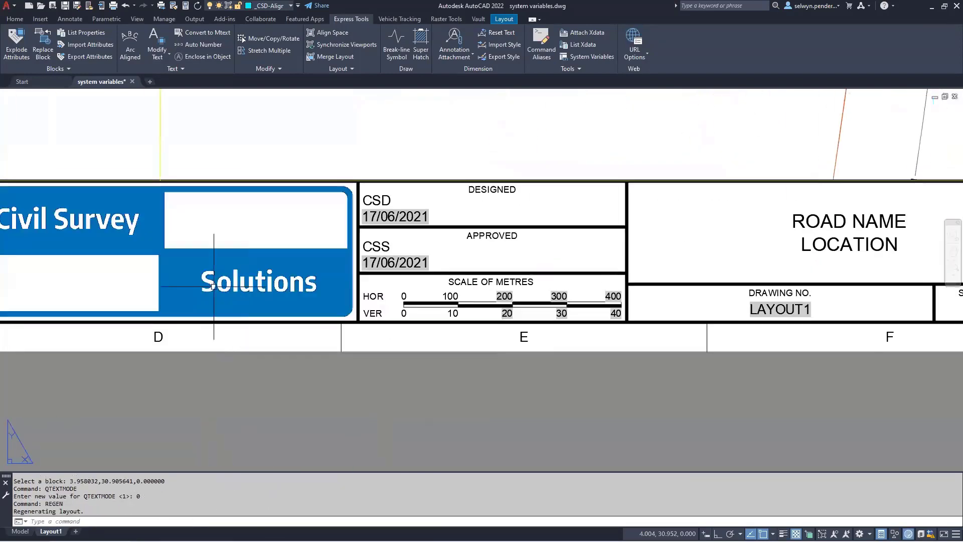
pyautogui.moveTo(161, 266); pyautogui.dragTo(764, 303, button='middle')
pyautogui.moveTo(226, 286); pyautogui.dragTo(661, 342, button='middle')
pyautogui.moveTo(283, 301); pyautogui.dragTo(606, 290, button='middle')
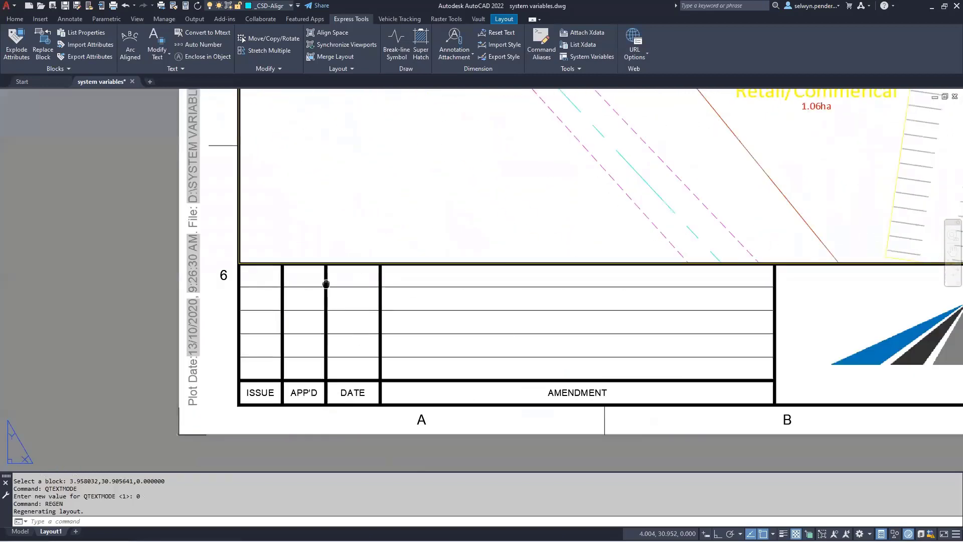
pyautogui.moveTo(322, 283); pyautogui.dragTo(59, 309, button='middle')
pyautogui.scroll(-6, 290, 284)
pyautogui.moveTo(259, 304); pyautogui.dragTo(58, 408, button='middle')
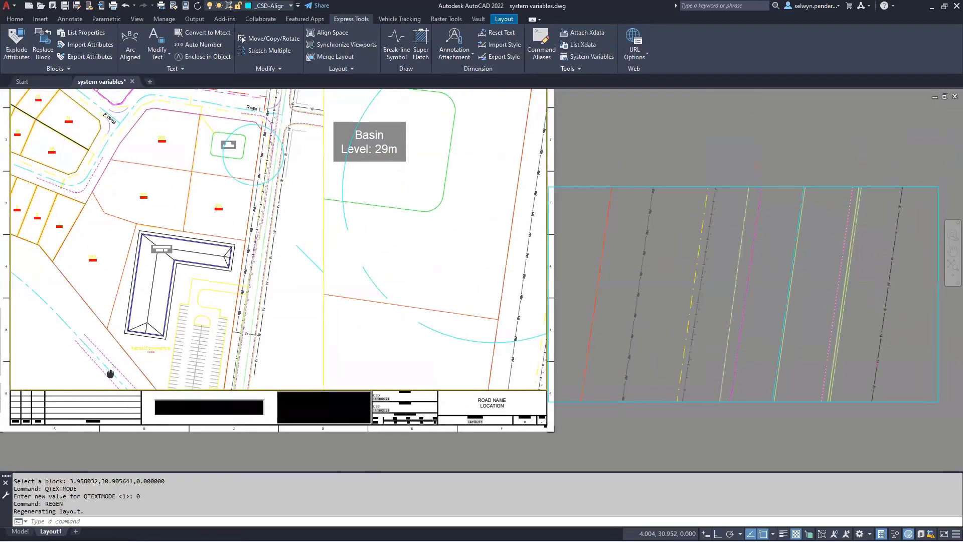
pyautogui.moveTo(200, 260); pyautogui.dragTo(227, 380, button='middle')
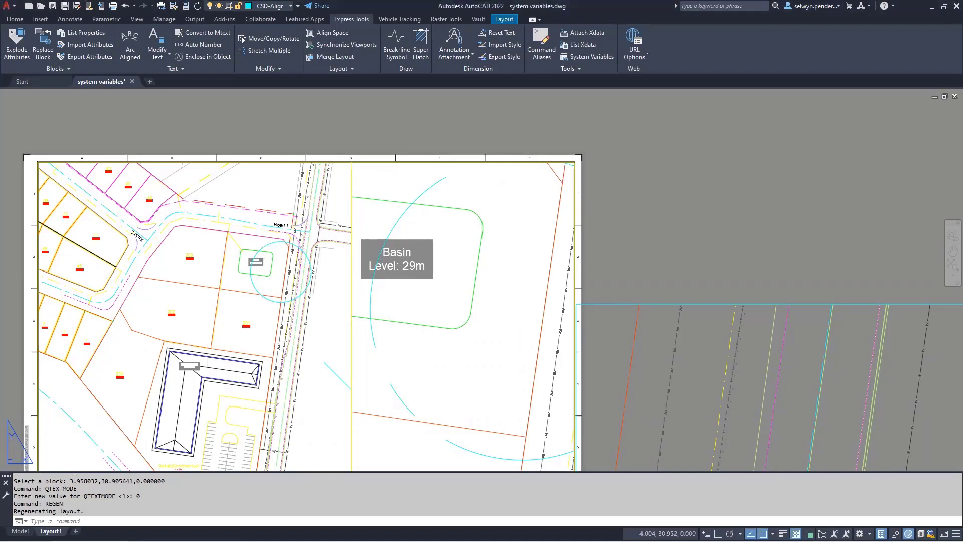
pyautogui.click(414, 306)
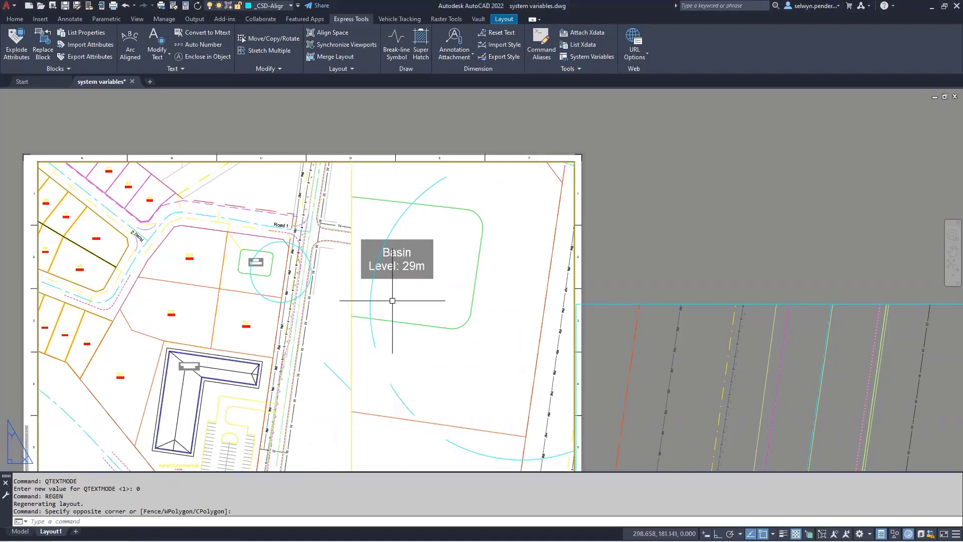
pyautogui.moveTo(392, 300); pyautogui.dragTo(485, 265, button='middle')
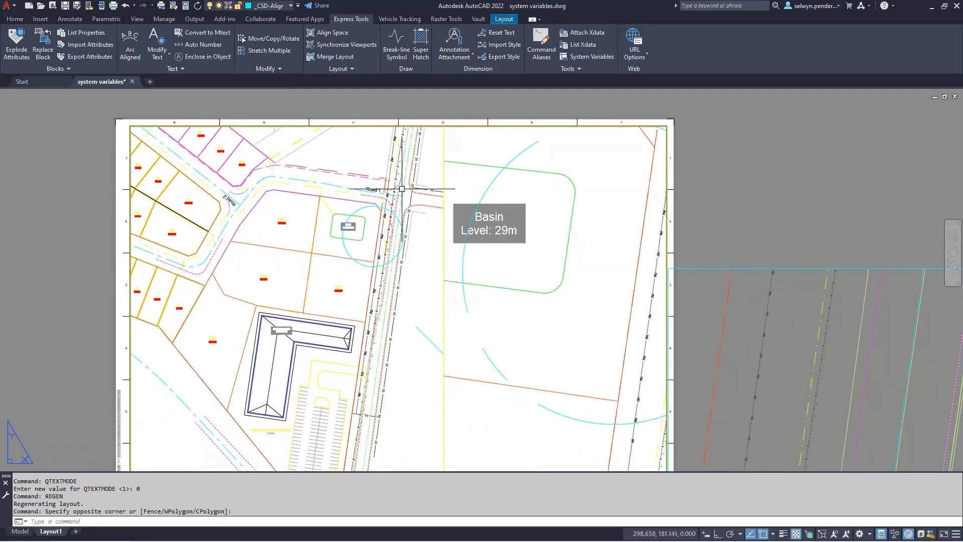
pyautogui.scroll(2, 373, 348)
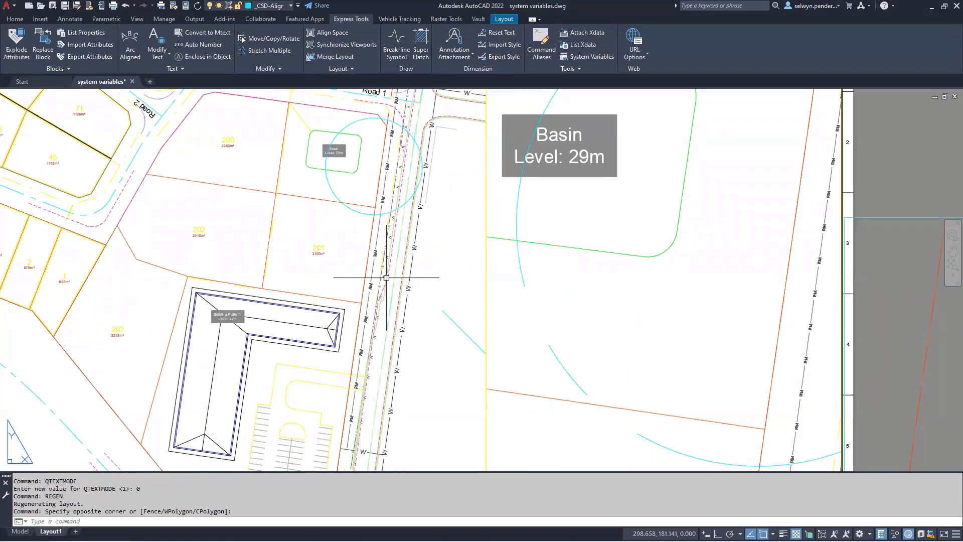
pyautogui.scroll(-2, 230, 209)
pyautogui.moveTo(263, 225); pyautogui.dragTo(345, 243, button='middle')
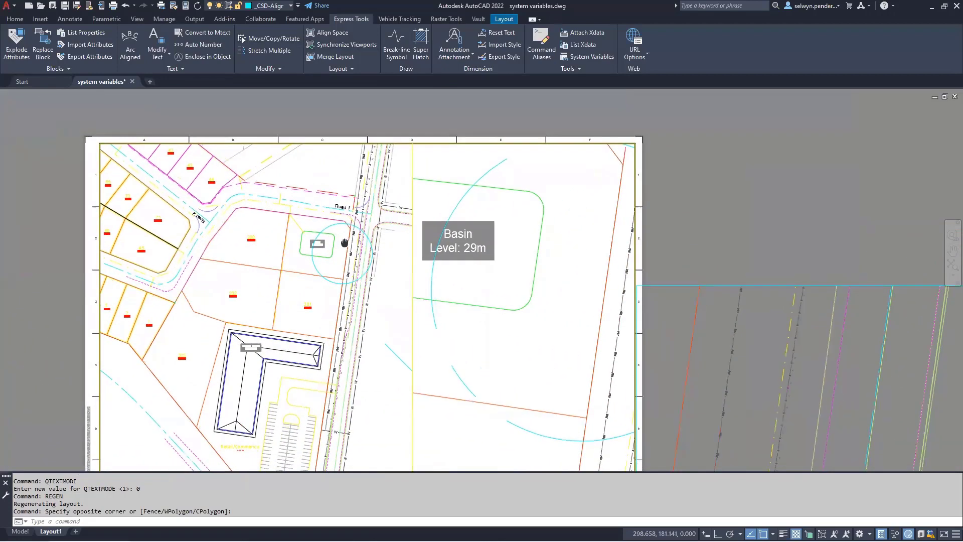
pyautogui.scroll(2, 399, 243)
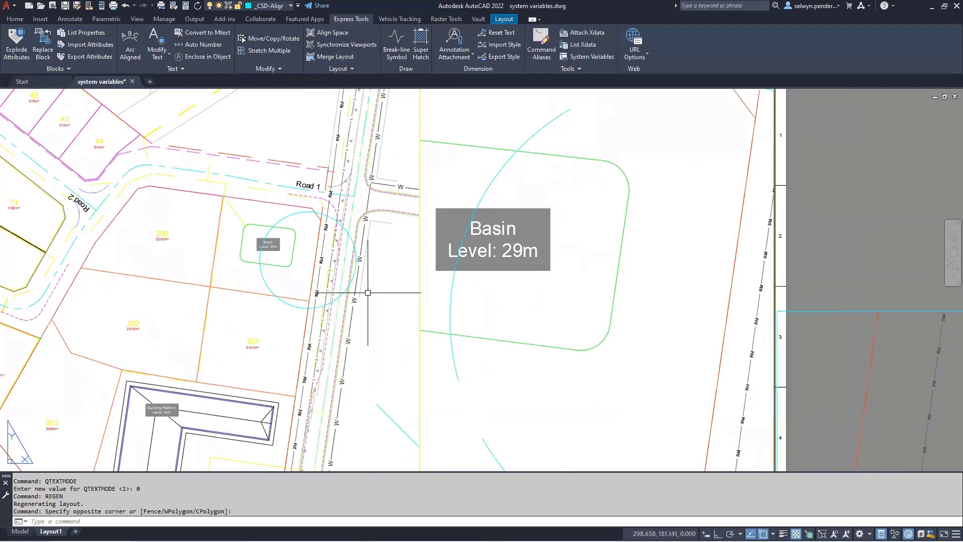
# Set FILLMODE to 0 and regenerate inside the enlarged basin viewport, selecting the basin level label to check its background.
pyautogui.write('fillmode')
pyautogui.press('Return')
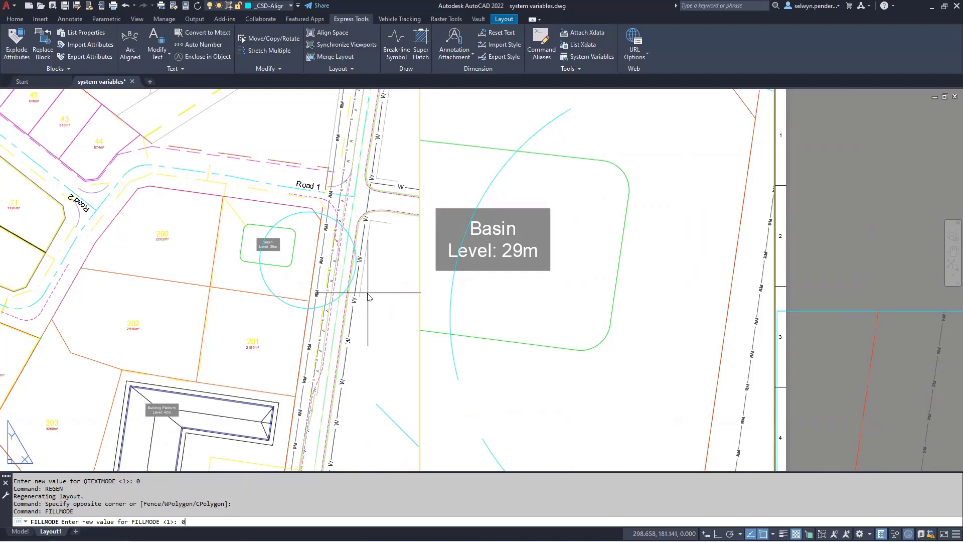
pyautogui.press('Return')
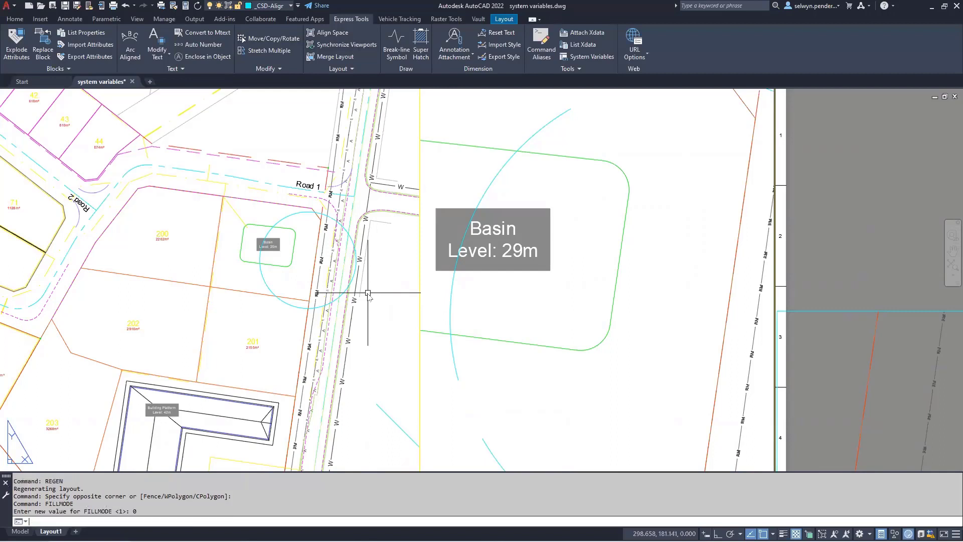
pyautogui.doubleClick(537, 314)
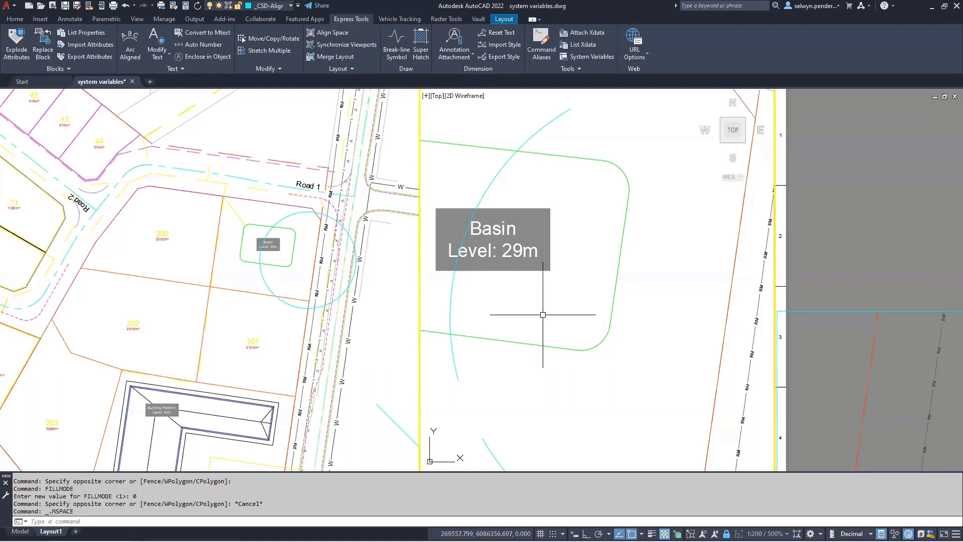
pyautogui.write('regen')
pyautogui.press('Return')
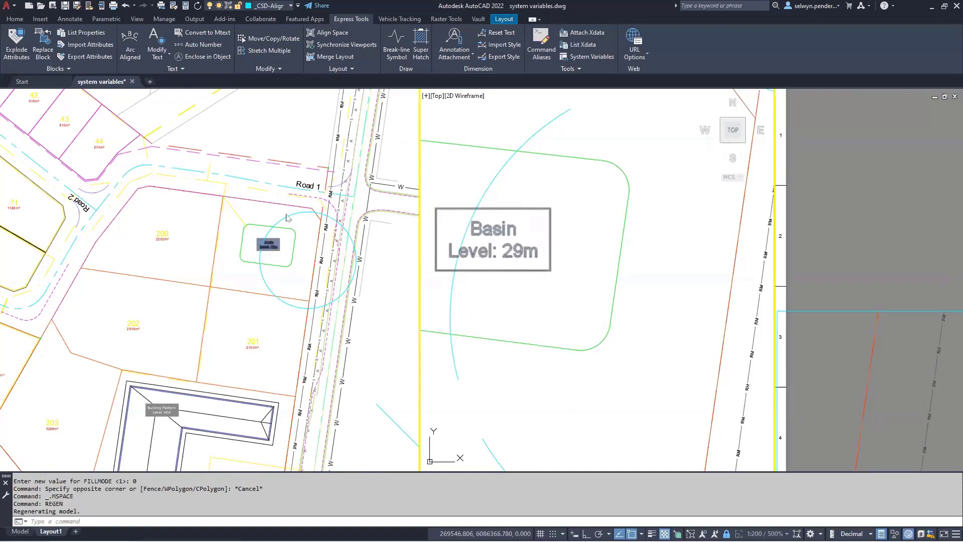
pyautogui.click(506, 213)
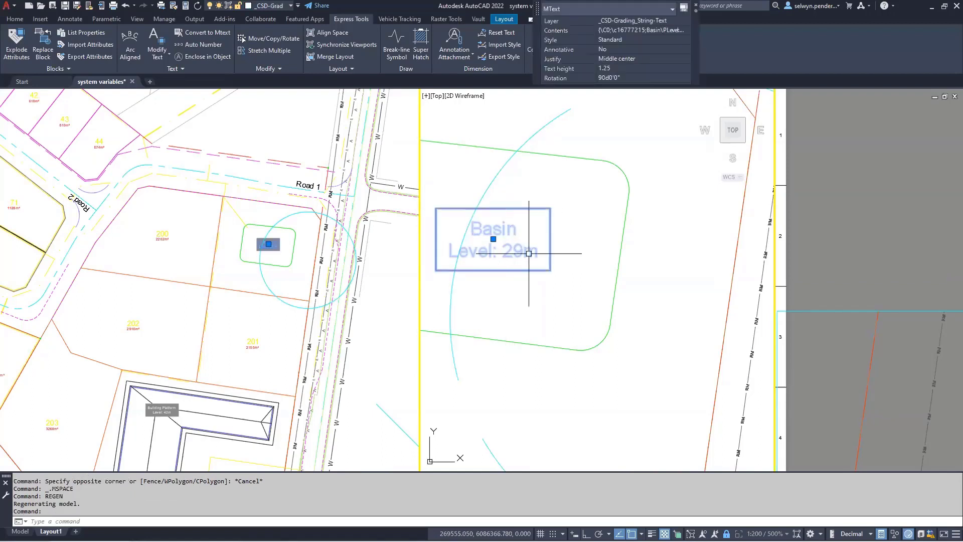
# Examine the basin level label and its background frame in the enlarged viewport with fills off, clearing any selection.
pyautogui.click(504, 293)
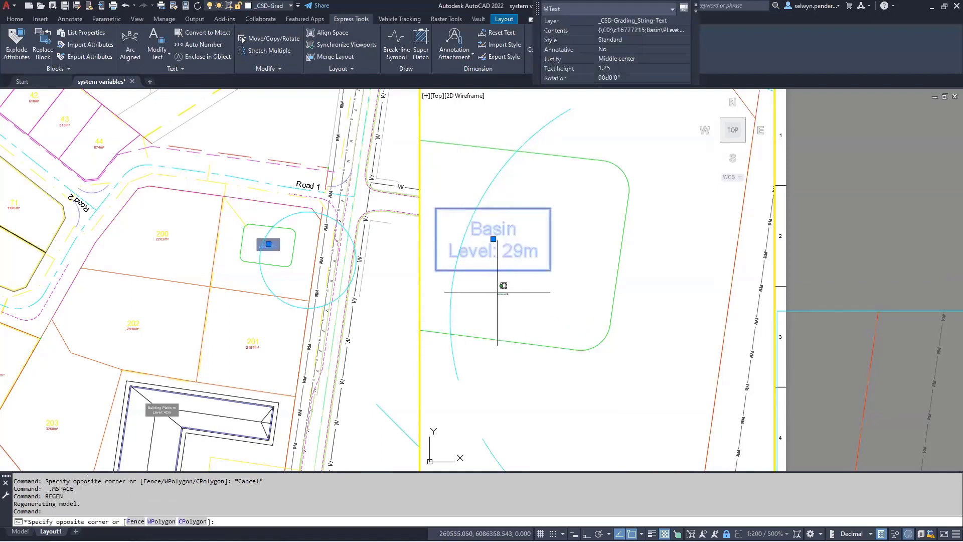
pyautogui.click(487, 293)
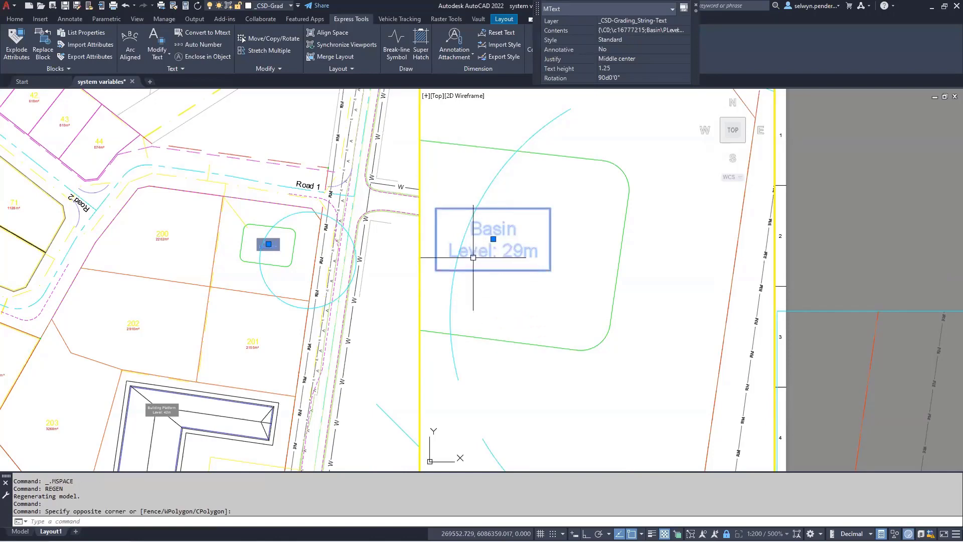
pyautogui.press('Escape')
pyautogui.scroll(-2, 442, 307)
pyautogui.scroll(-2, 442, 309)
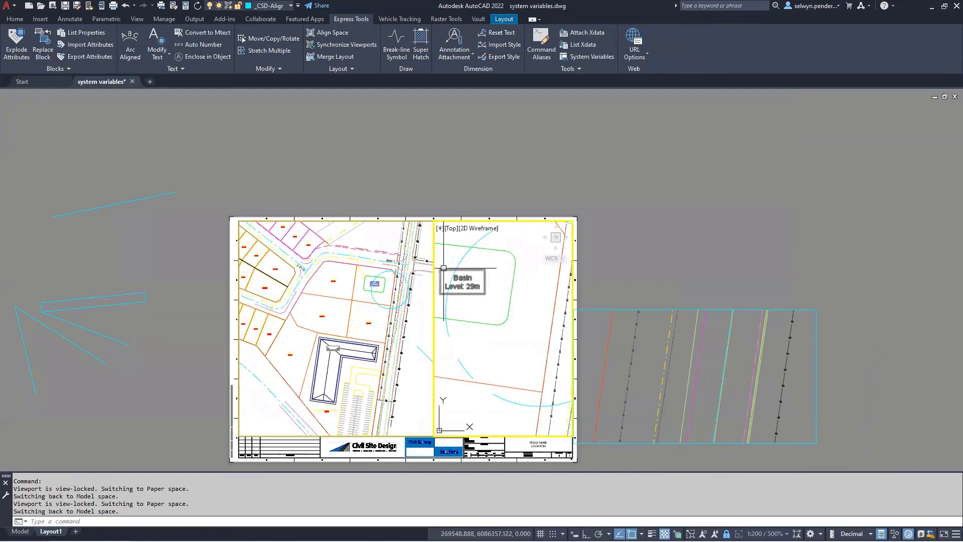
pyautogui.scroll(4, 443, 268)
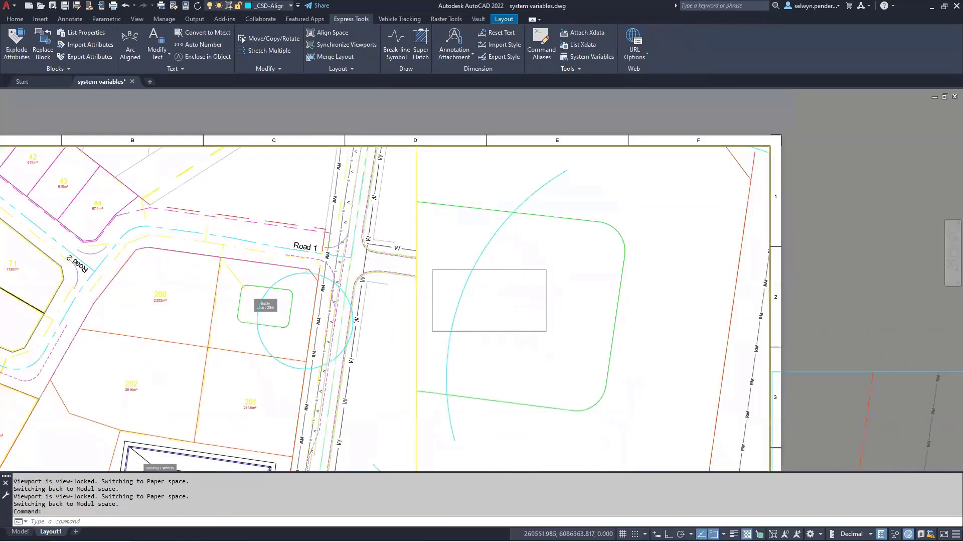
pyautogui.scroll(-2, 475, 300)
pyautogui.scroll(4, 503, 295)
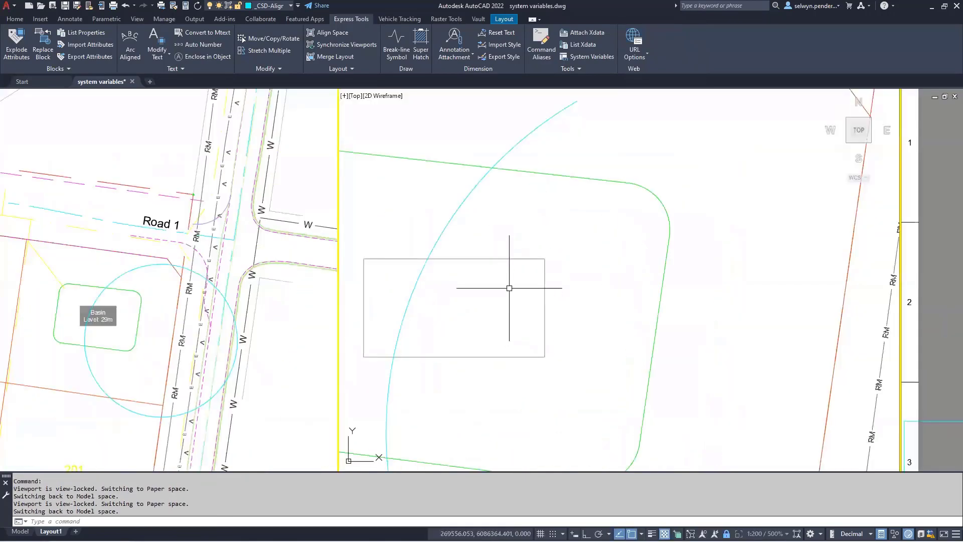
pyautogui.click(506, 280)
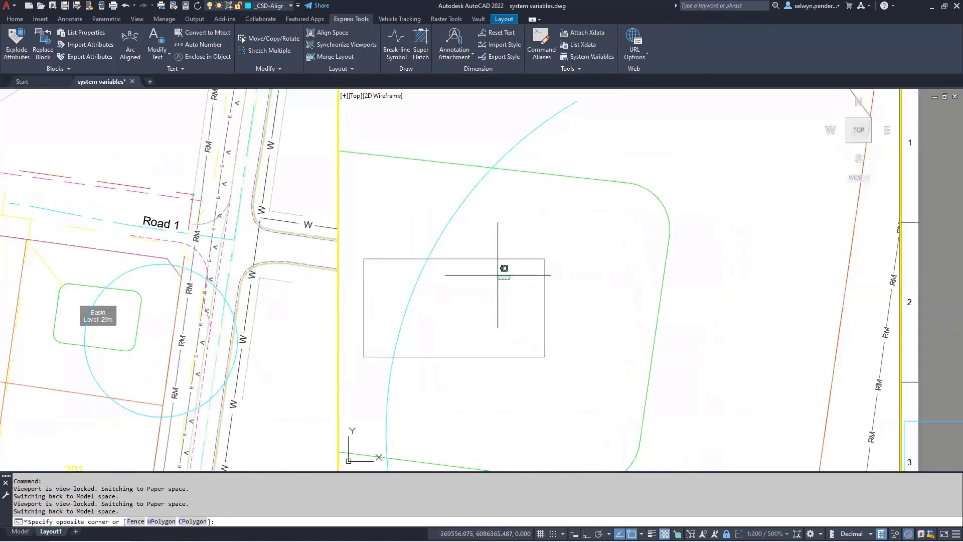
pyautogui.click(418, 270)
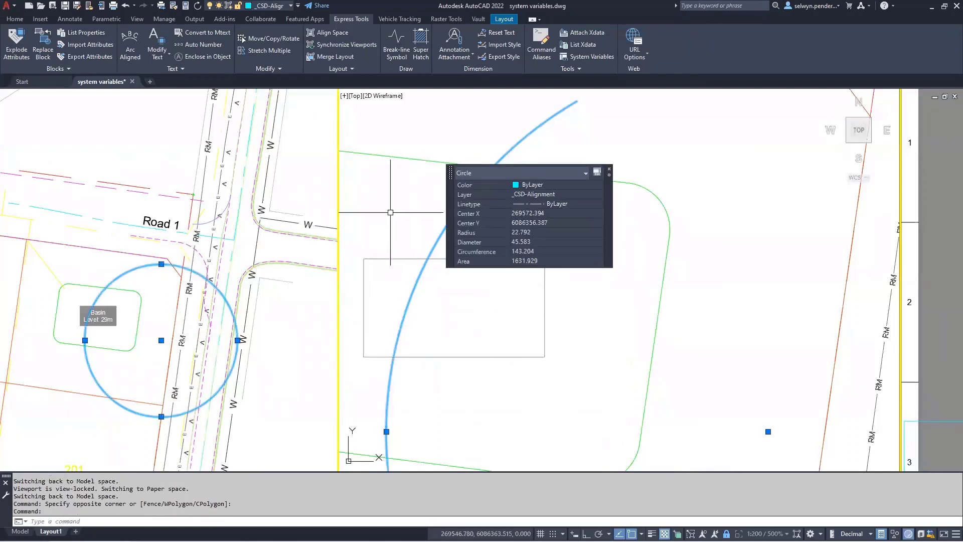
pyautogui.press('Escape')
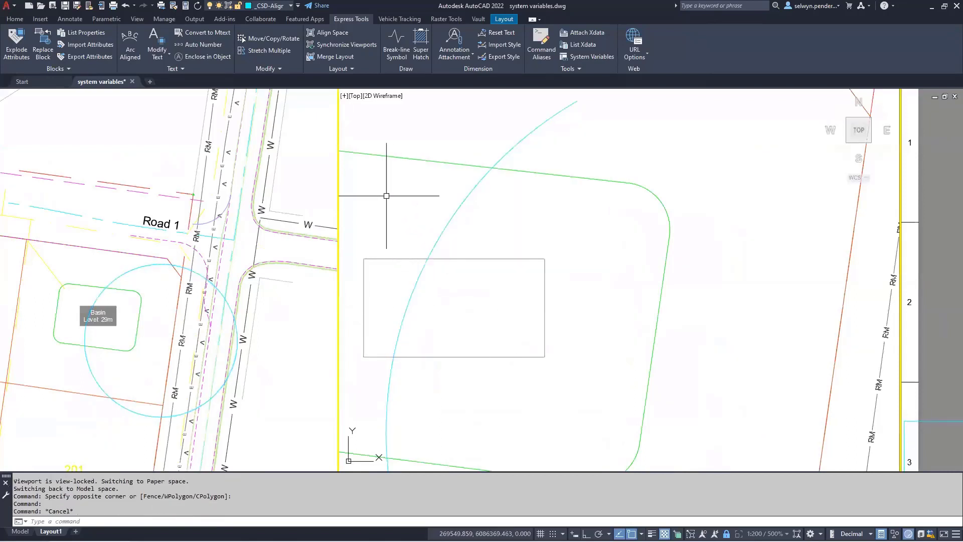
# Set FILLMODE to 1 and regenerate the enlarged basin viewport to restore the label's solid background.
pyautogui.write('fillmode')
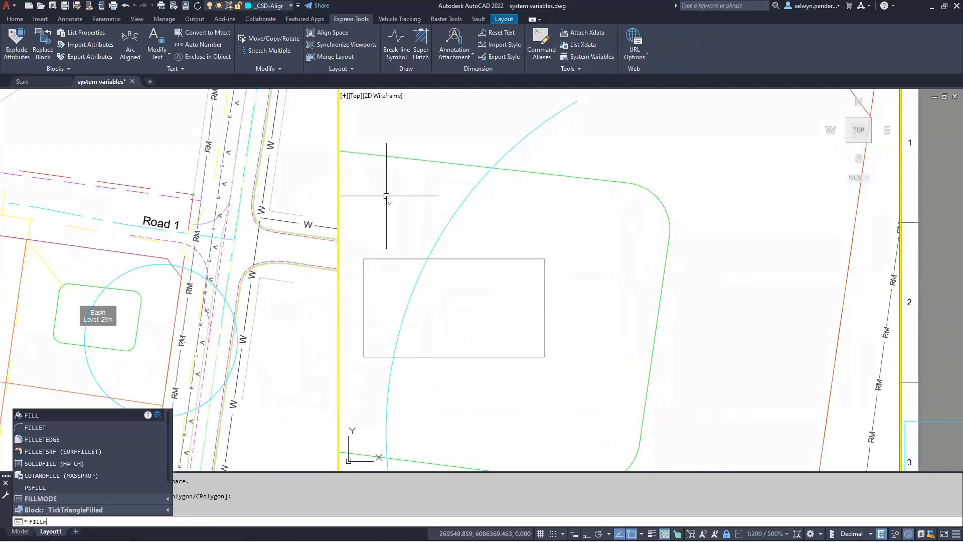
pyautogui.press('Return')
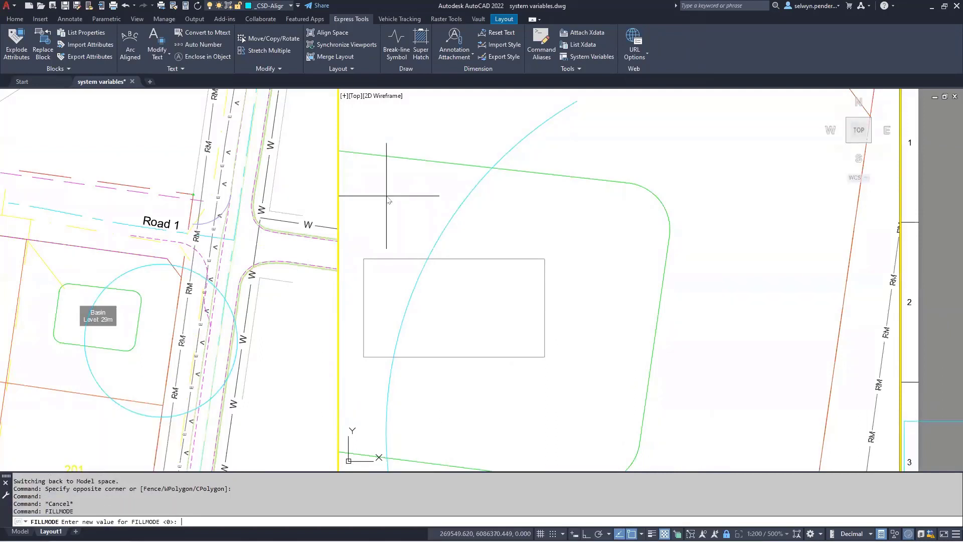
pyautogui.write('1')
pyautogui.press('Return')
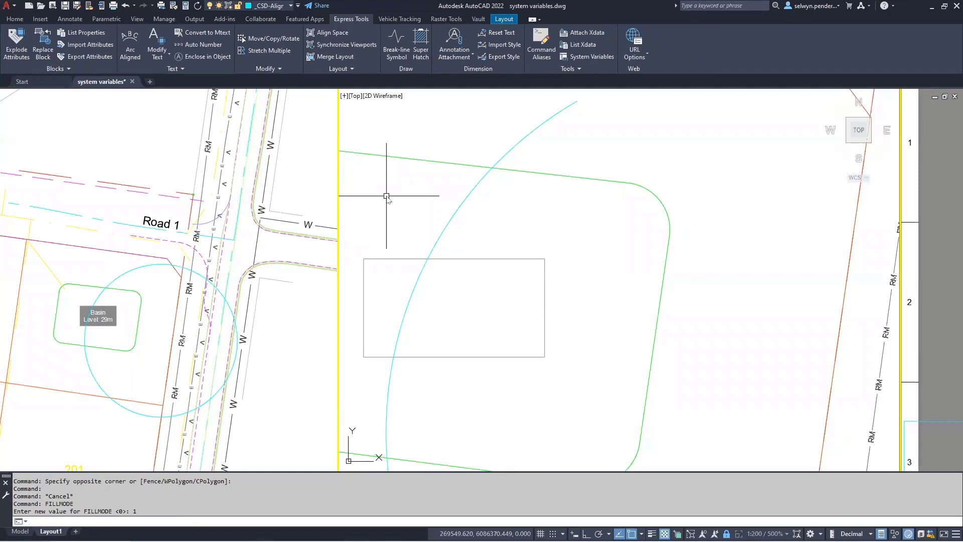
pyautogui.write('regen')
pyautogui.press('Return')
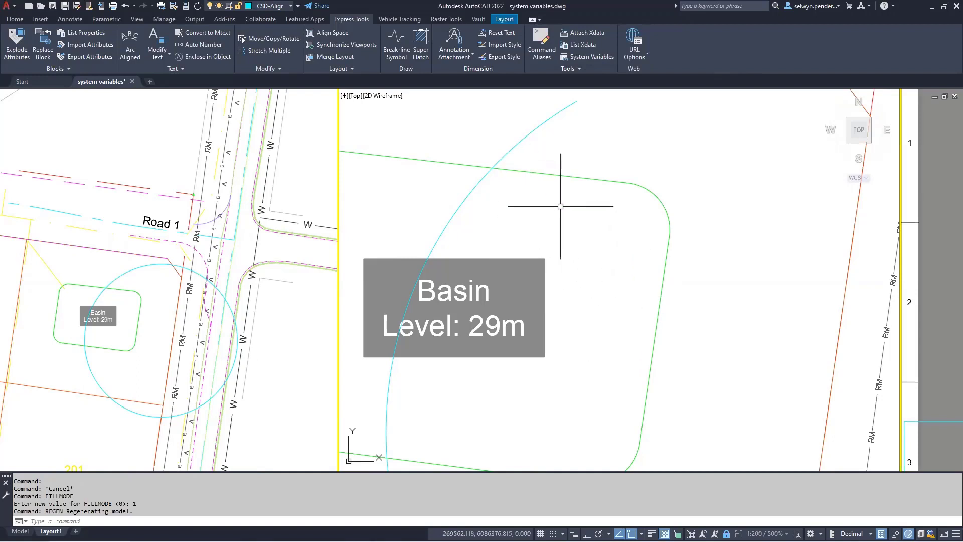
pyautogui.moveTo(560, 207); pyautogui.dragTo(581, 238, button='middle')
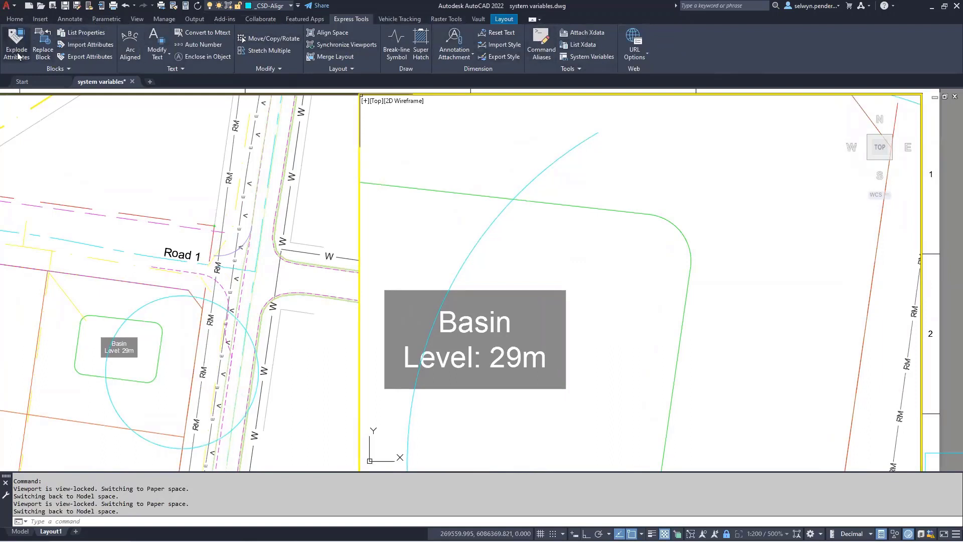
# Set the MENUBAR system variable to 1 to show the classic menu bar above the ribbon.
pyautogui.click(227, 520)
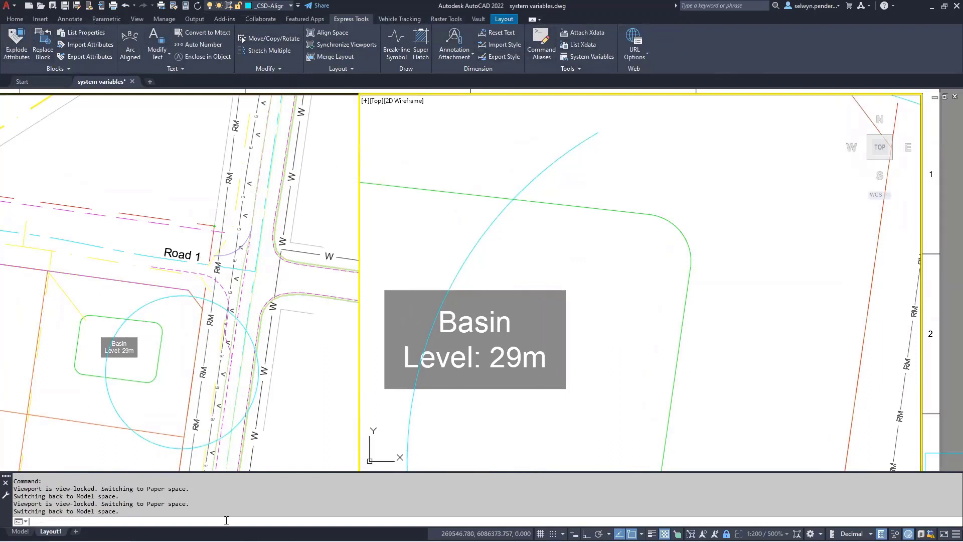
pyautogui.write('menu')
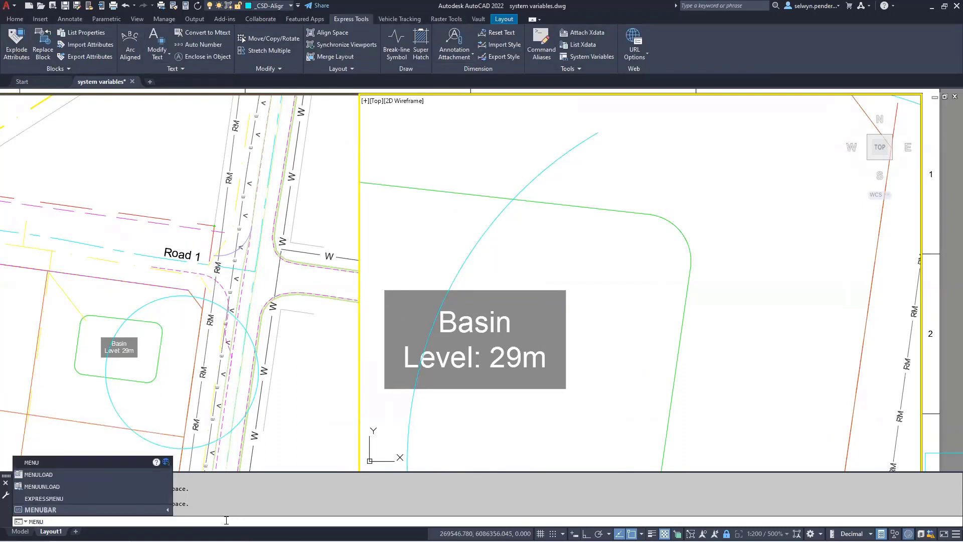
pyautogui.write('bar')
pyautogui.press('Return')
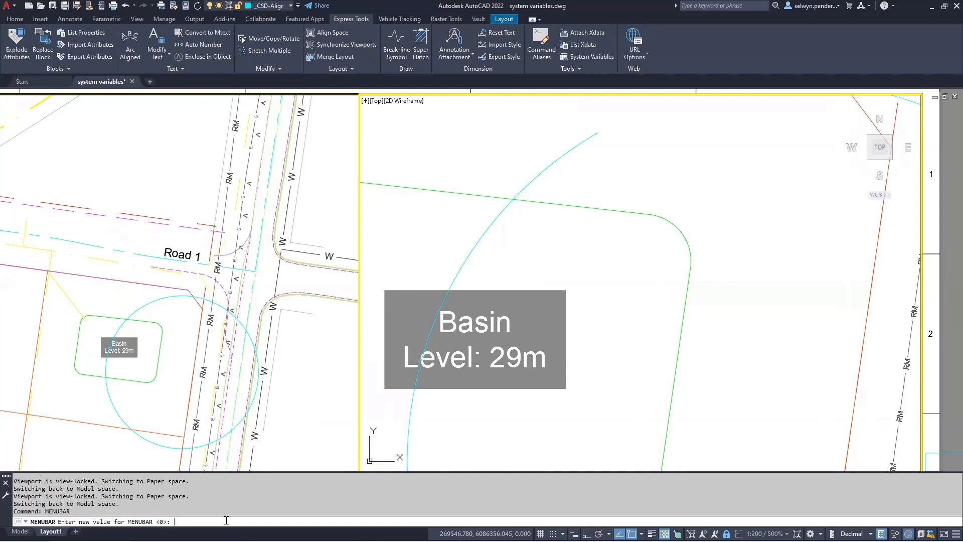
pyautogui.write('1')
pyautogui.press('Return')
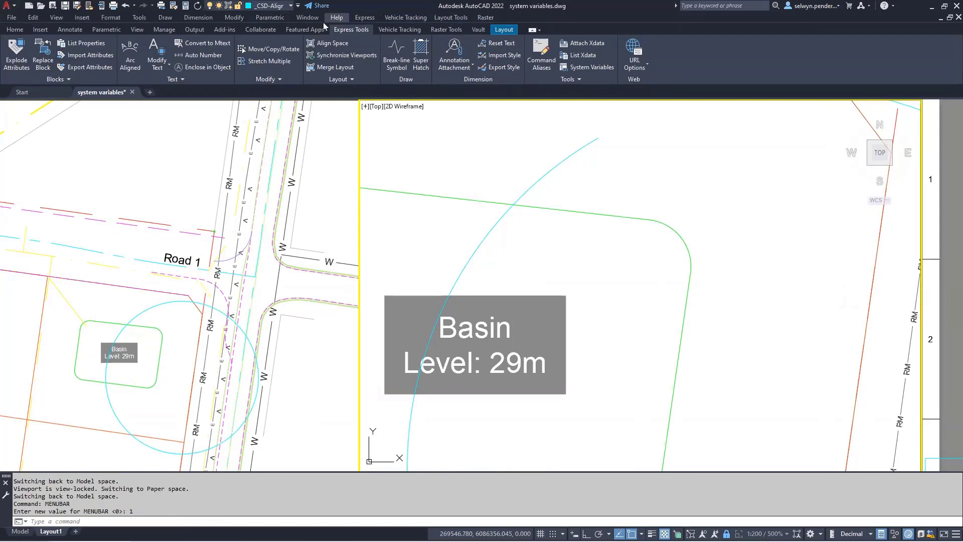
# Look through the Modify and View commands on the classic menu bar and the ribbon's display options, changing nothing.
pyautogui.click(234, 18)
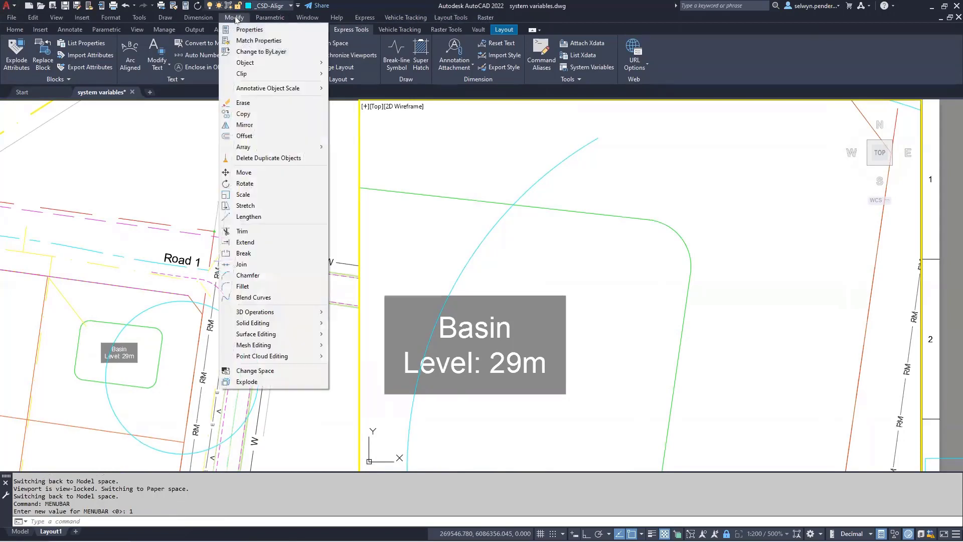
pyautogui.moveTo(187, 18)
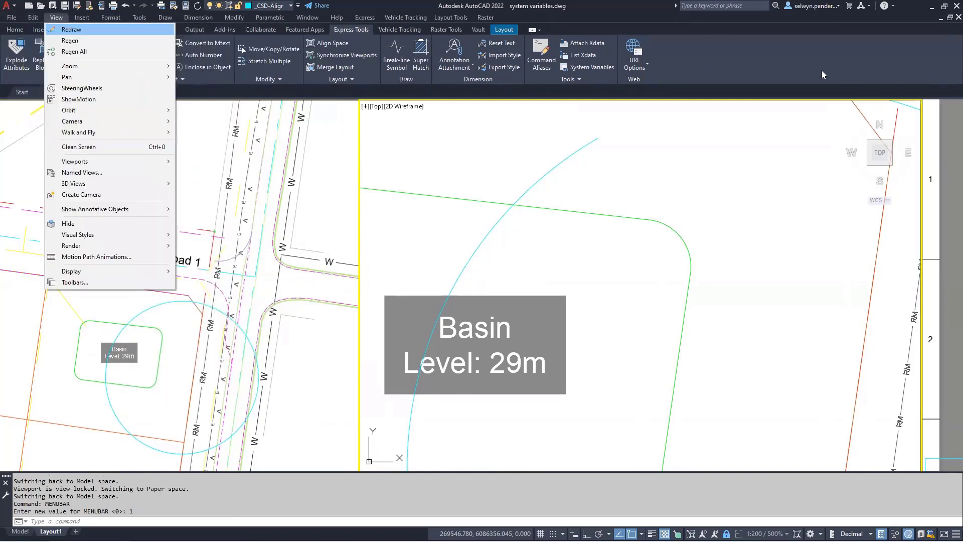
pyautogui.rightClick(788, 68)
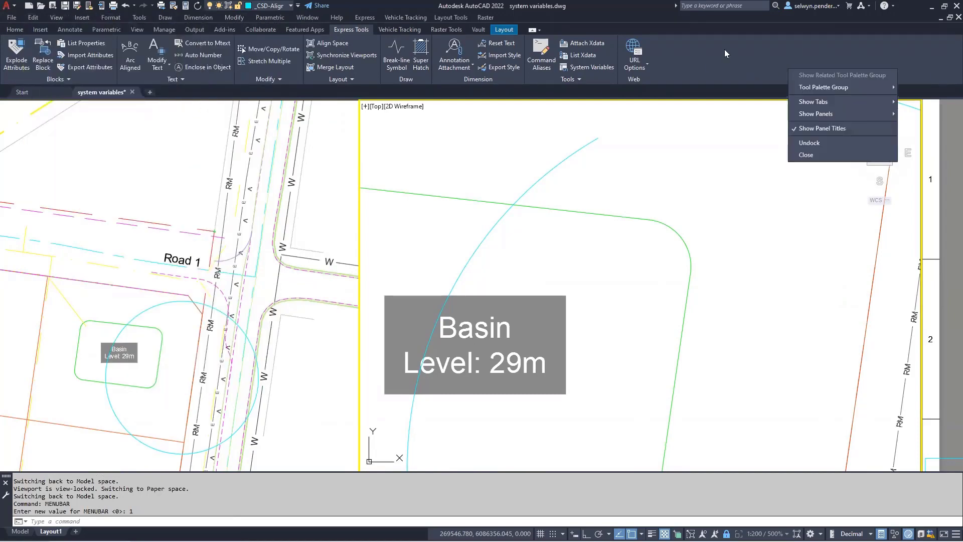
pyautogui.click(664, 194)
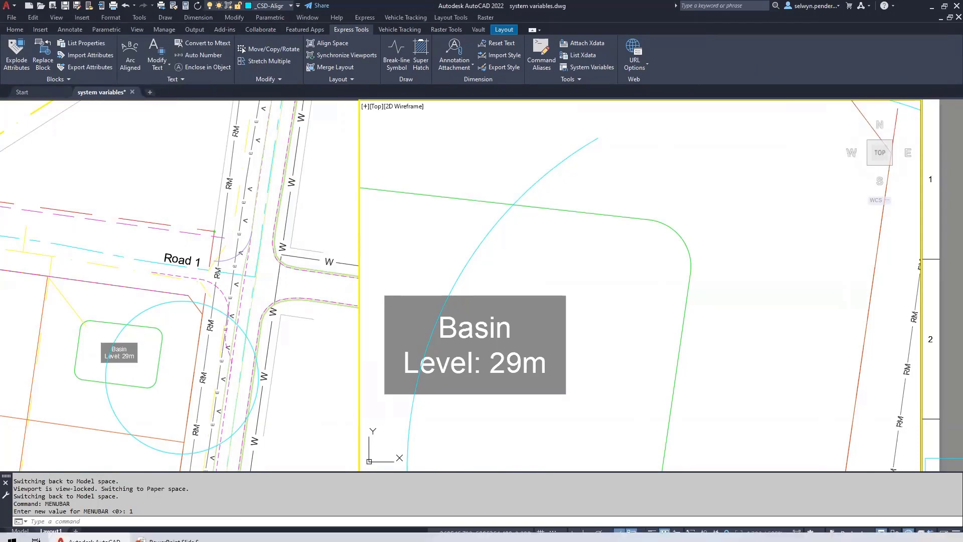
# Switch to the PowerPoint slide show to review the table of system variables by category, and return to AutoCAD.
pyautogui.click(171, 532)
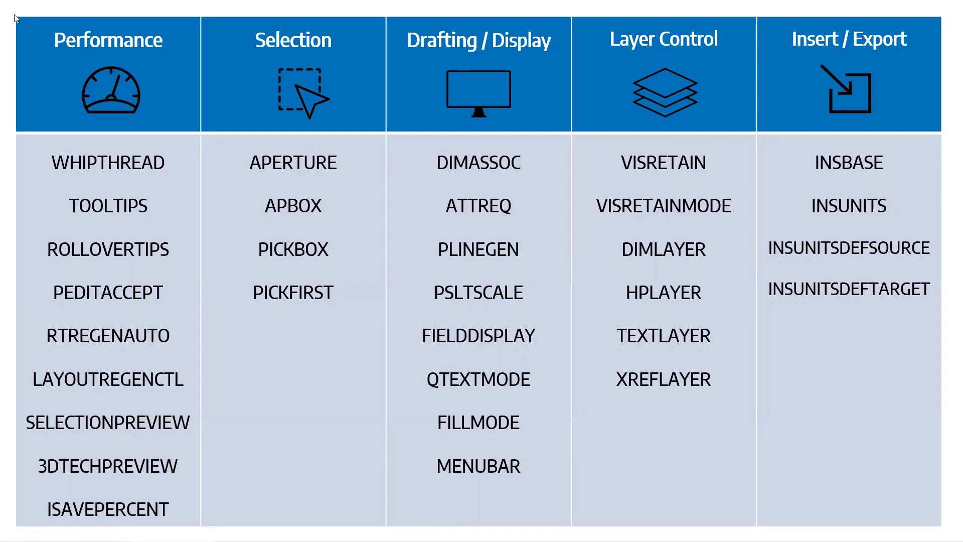
pyautogui.moveTo(90, 540)
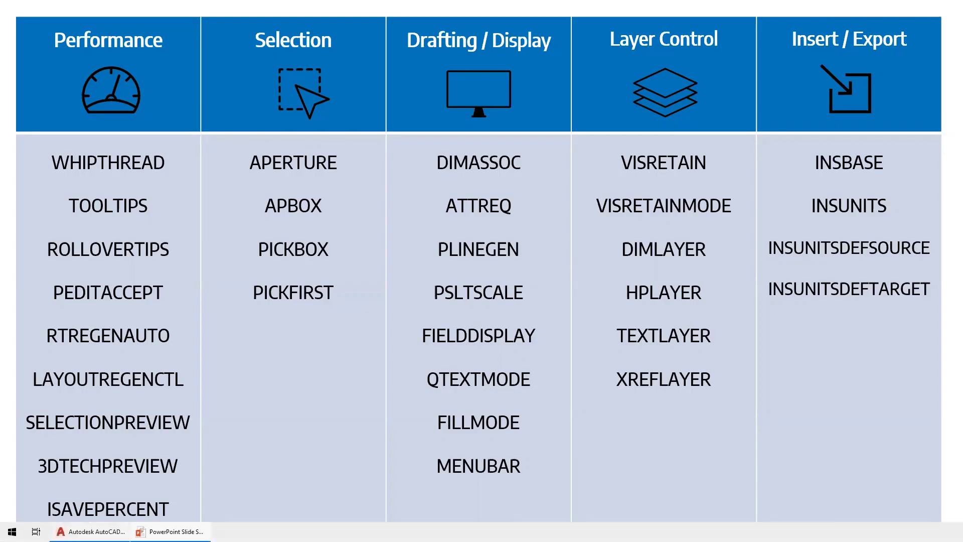
pyautogui.click(90, 532)
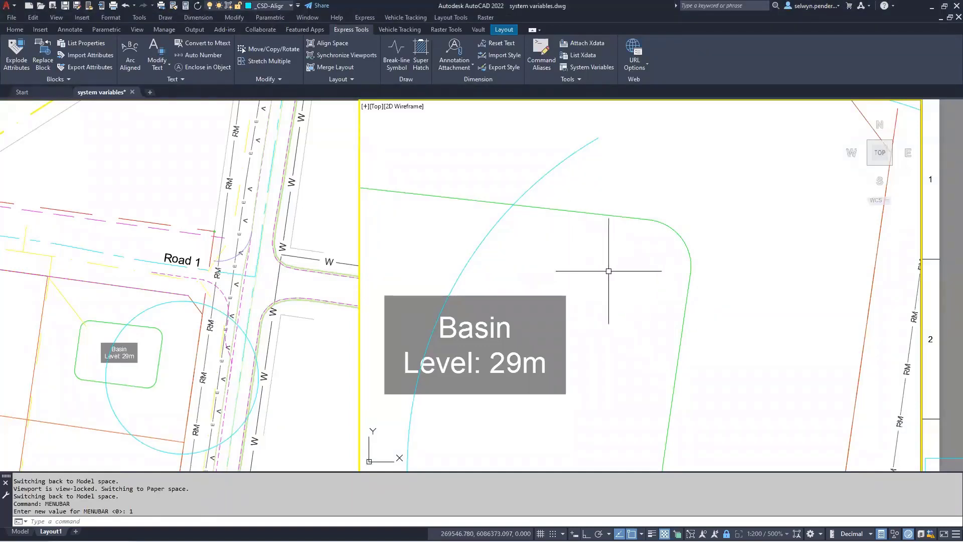
# Run OPEN to view the file selection dialog, and cancel it without opening a drawing.
pyautogui.write('open')
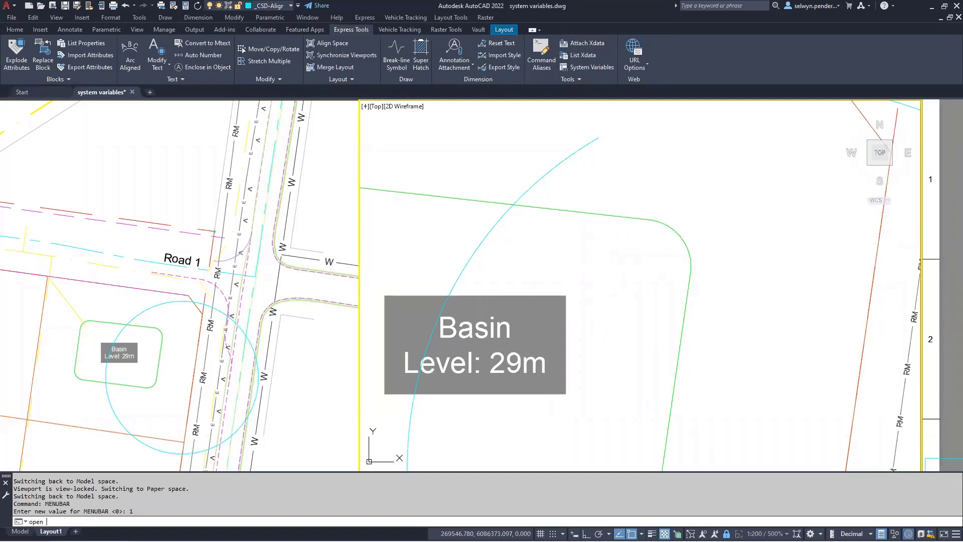
pyautogui.press('Return')
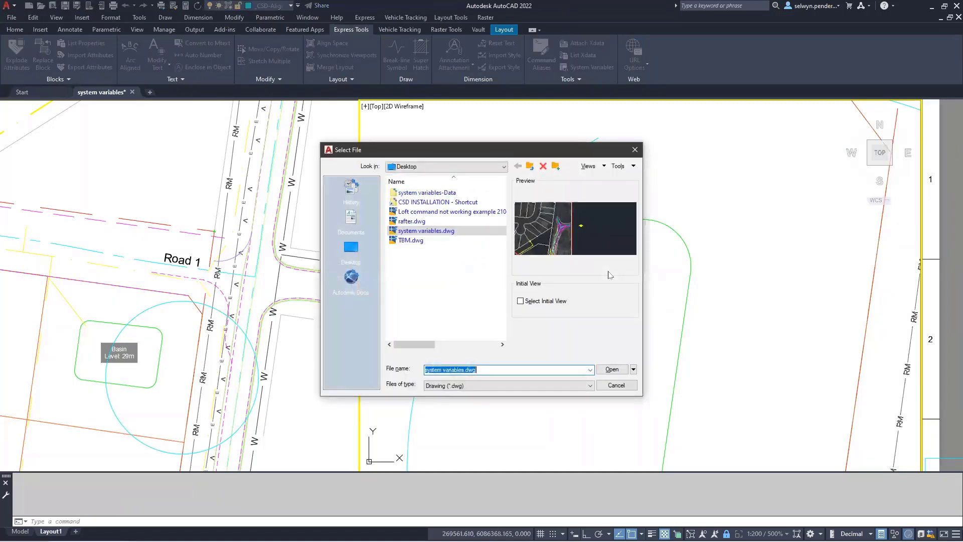
pyautogui.press('Escape')
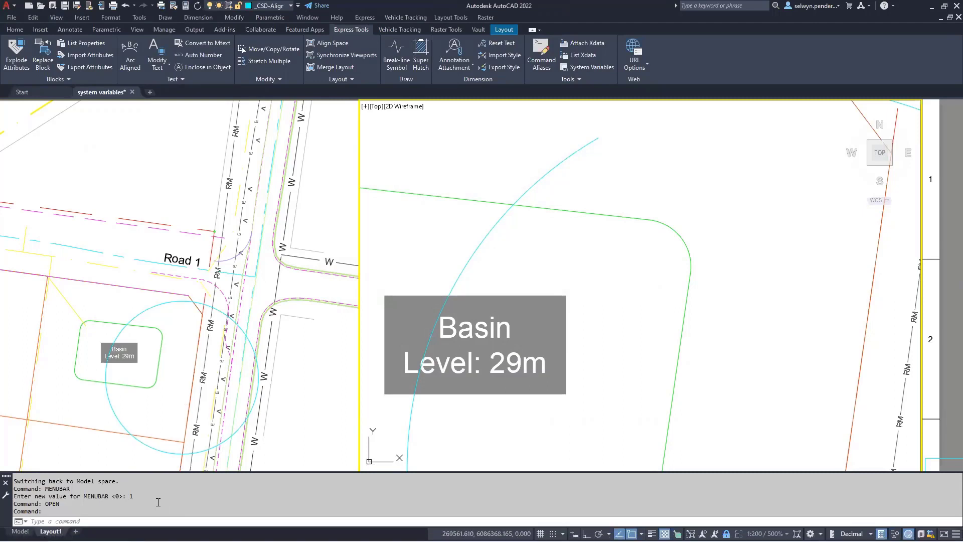
# Set the FILEDIA system variable to 0 to suppress the file dialogs.
pyautogui.write('FILEdi')
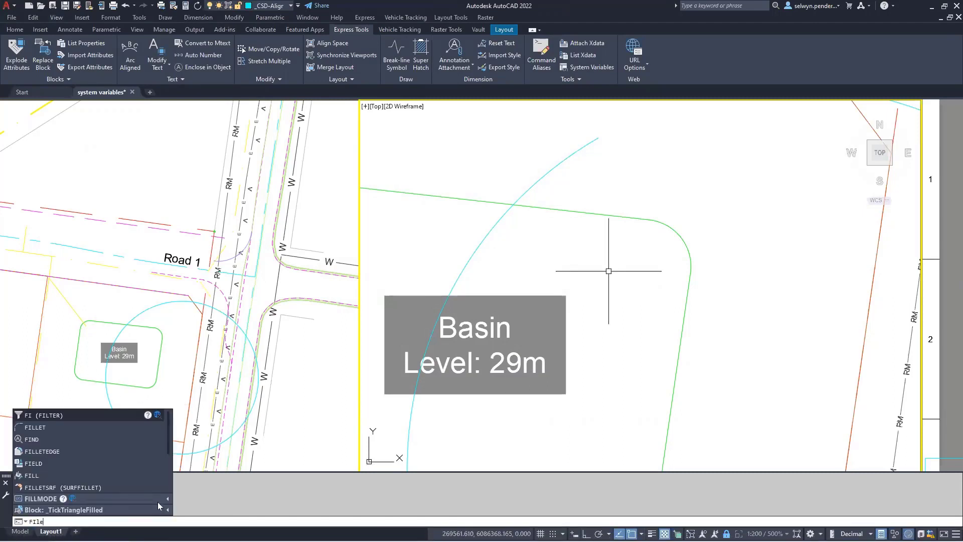
pyautogui.write('a')
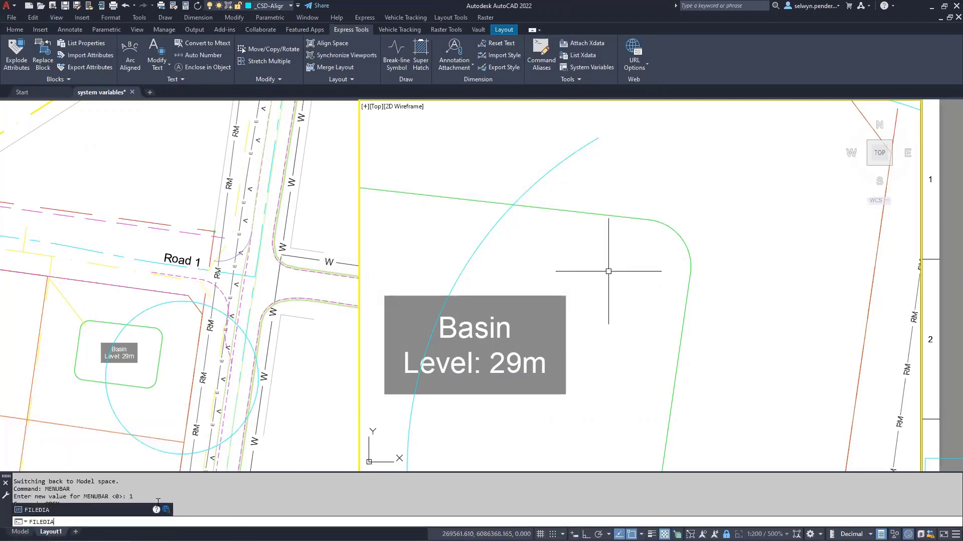
pyautogui.press('Return')
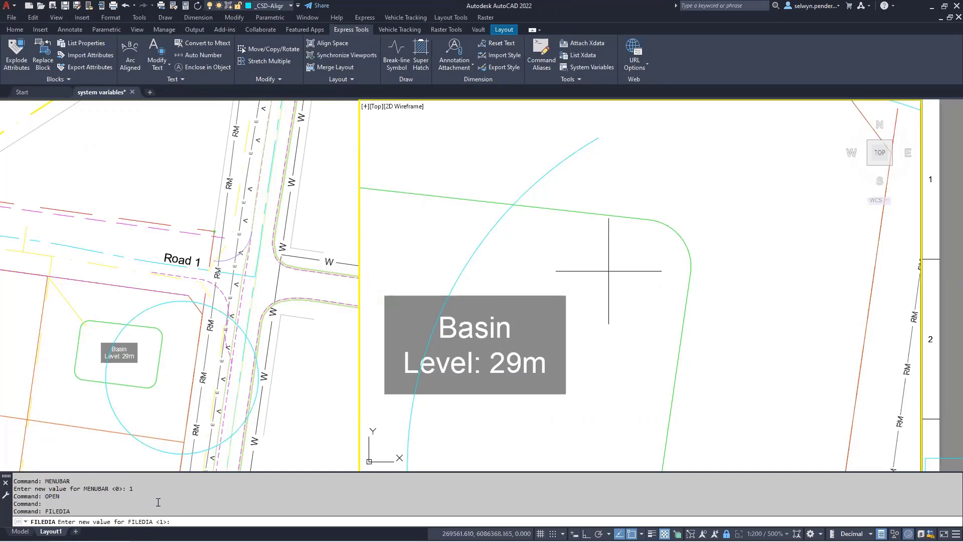
pyautogui.write('0')
pyautogui.press('Return')
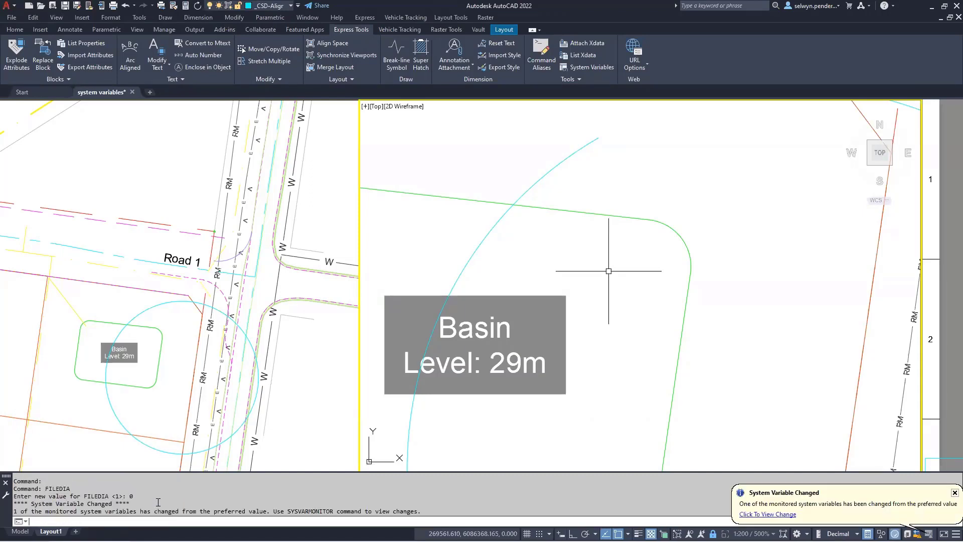
# Run OPEN with a tilde (~) as the drawing name to call up the file selection dialog, and cancel it.
pyautogui.hotkey('ctrl', 'o')
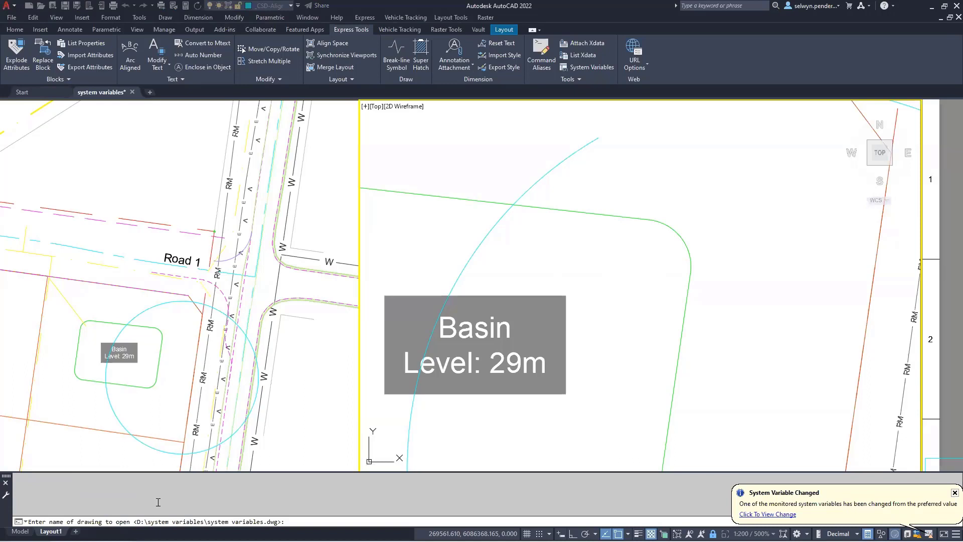
pyautogui.press('Return')
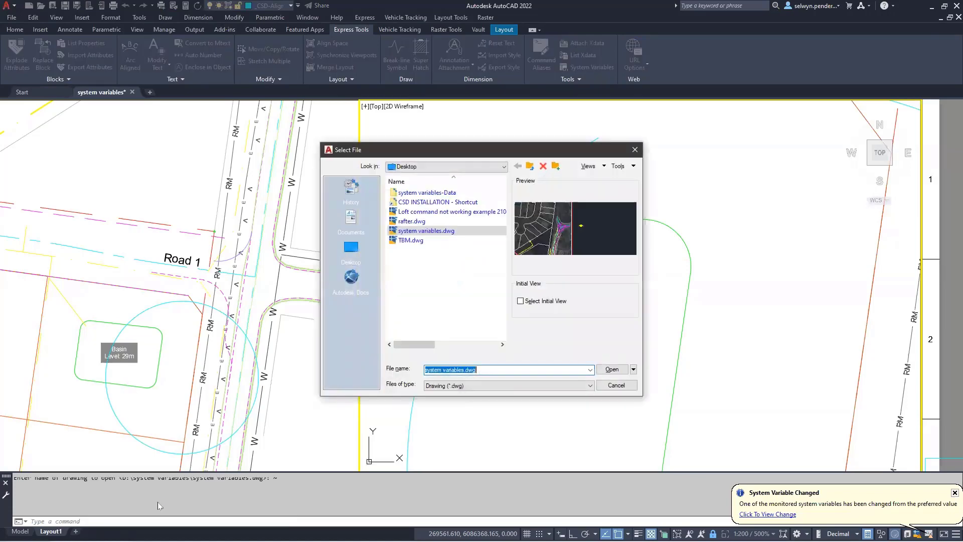
pyautogui.press('Escape')
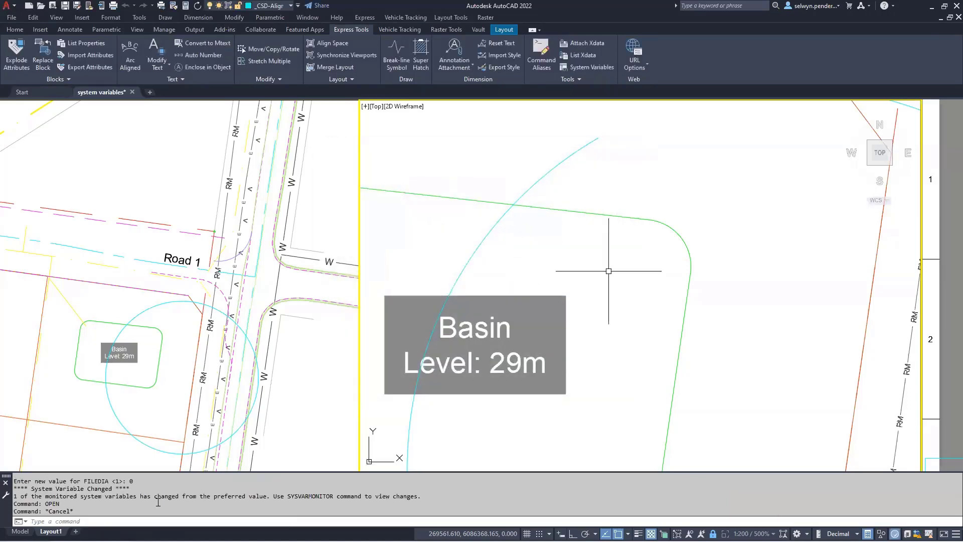
# Set the FILEDIA system variable to 1 to restore the file dialogs.
pyautogui.write('filedi')
pyautogui.press('Return')
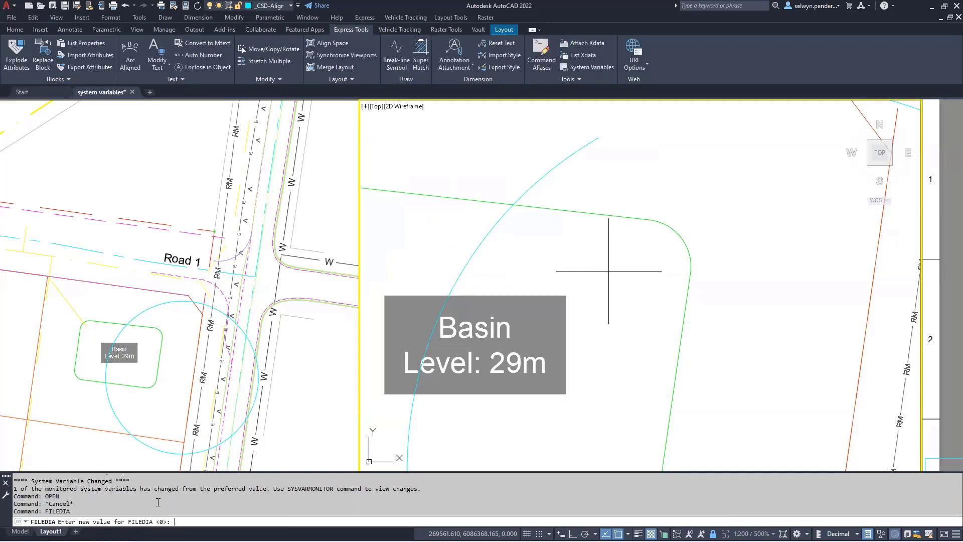
pyautogui.write('1')
pyautogui.press('Return')
# Run OPEN to check the file selection dialog, and cancel it without opening a drawing.
pyautogui.write('o')
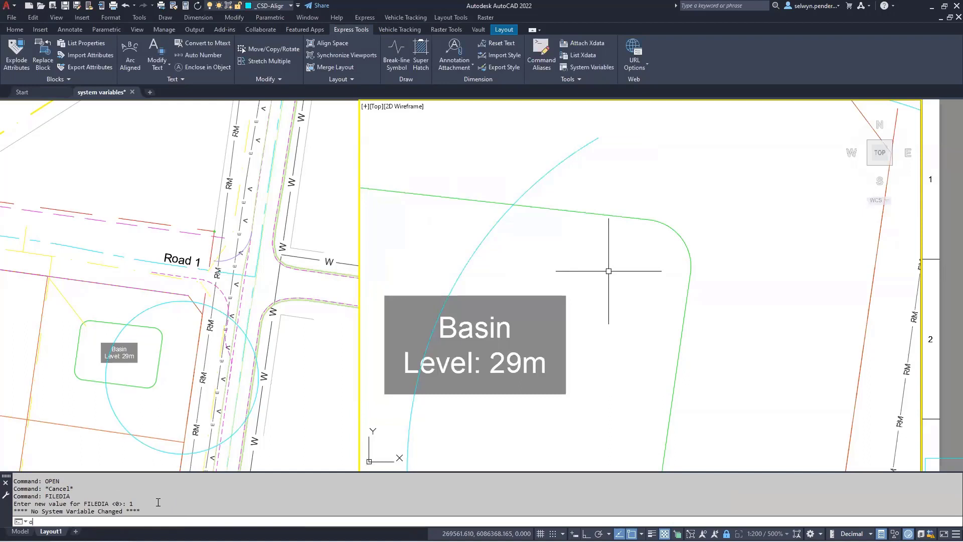
pyautogui.write('pen')
pyautogui.press('Return')
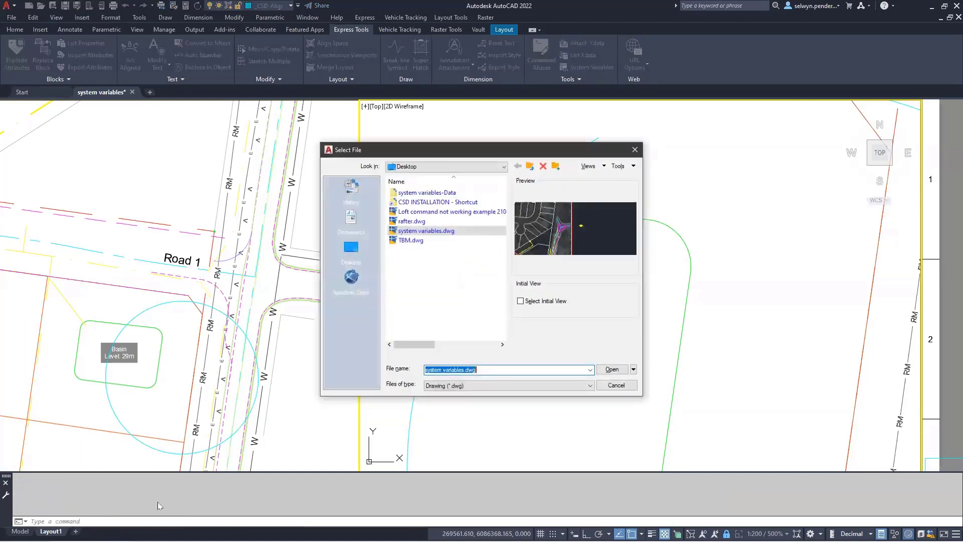
pyautogui.click(616, 385)
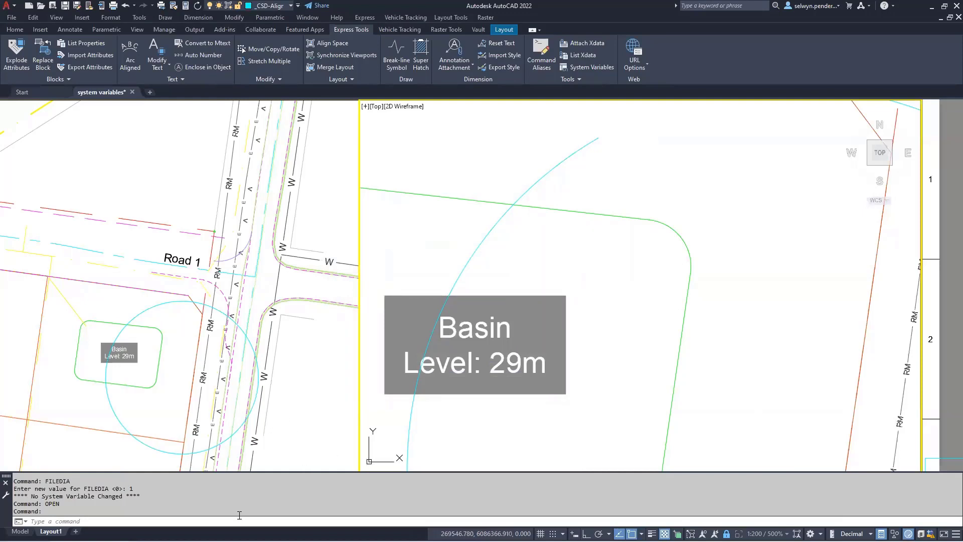
# Run PLOT to view the Plot dialog for Layout1, and cancel it without plotting.
pyautogui.write('plot')
pyautogui.press('Return')
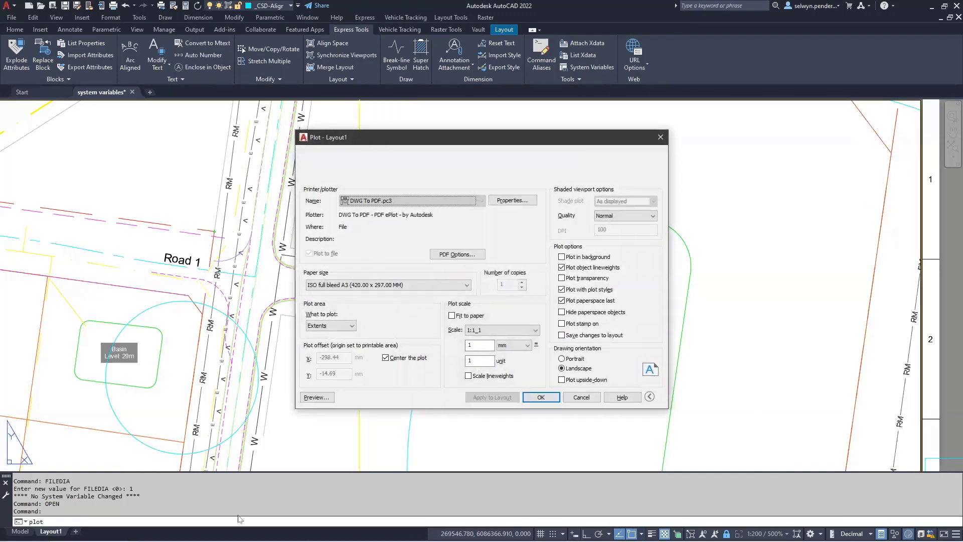
pyautogui.press('Escape')
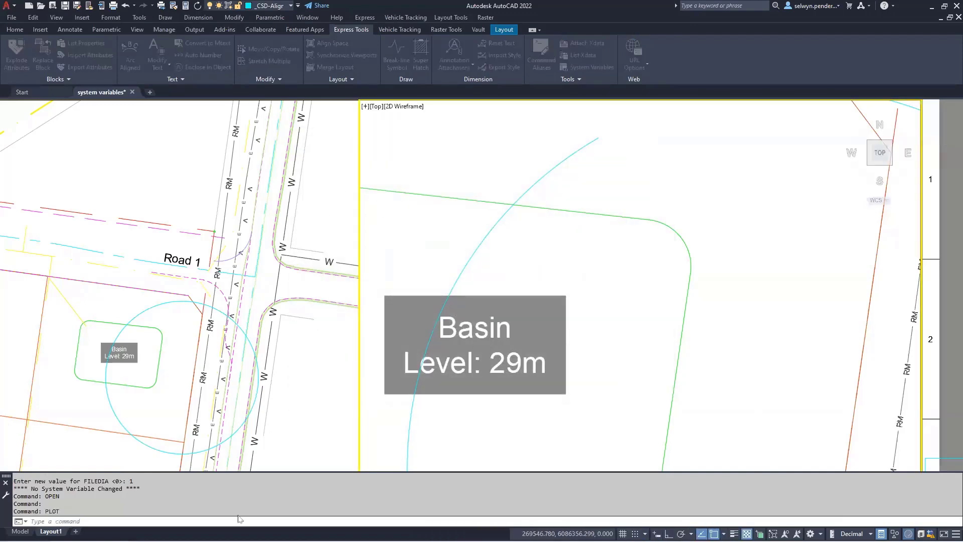
# Set the CMDDIA system variable to 0 to turn off command dialogs.
pyautogui.write('CMDdi')
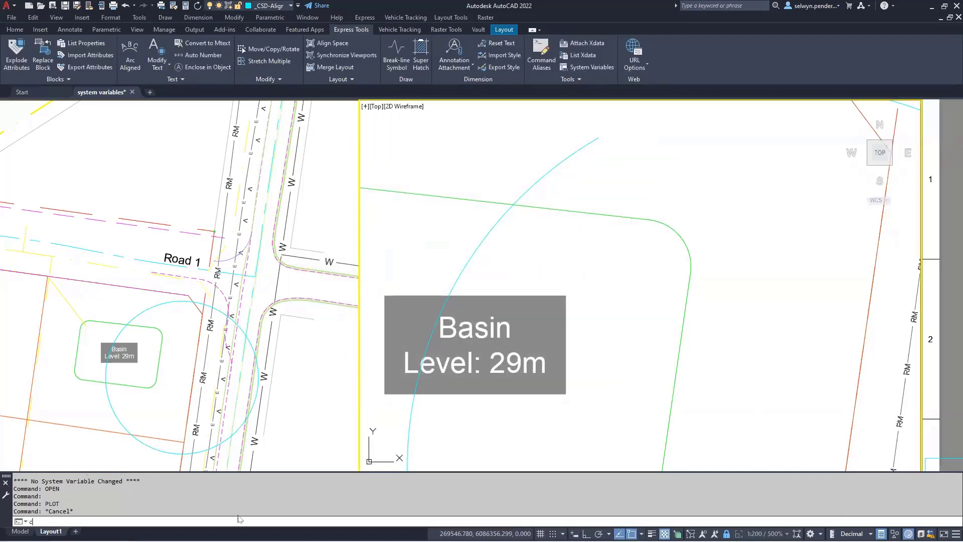
pyautogui.write('a')
pyautogui.press('Return')
pyautogui.write('0')
pyautogui.press('Return')
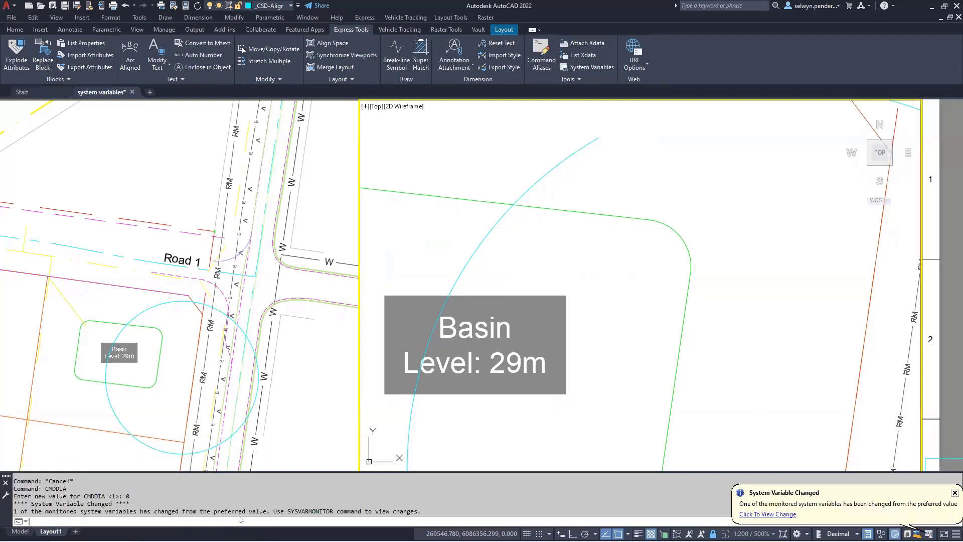
# Run the PLOT and LAYER commands to check how they respond with CMDDIA off, cancelling each one.
pyautogui.write('plot')
pyautogui.press('Return')
pyautogui.press('Escape')
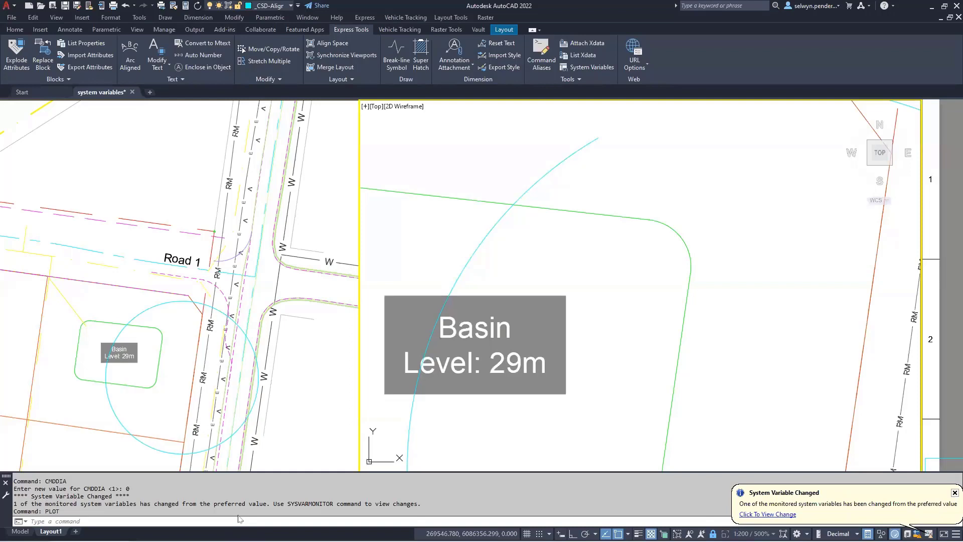
pyautogui.write('la')
pyautogui.press('Return')
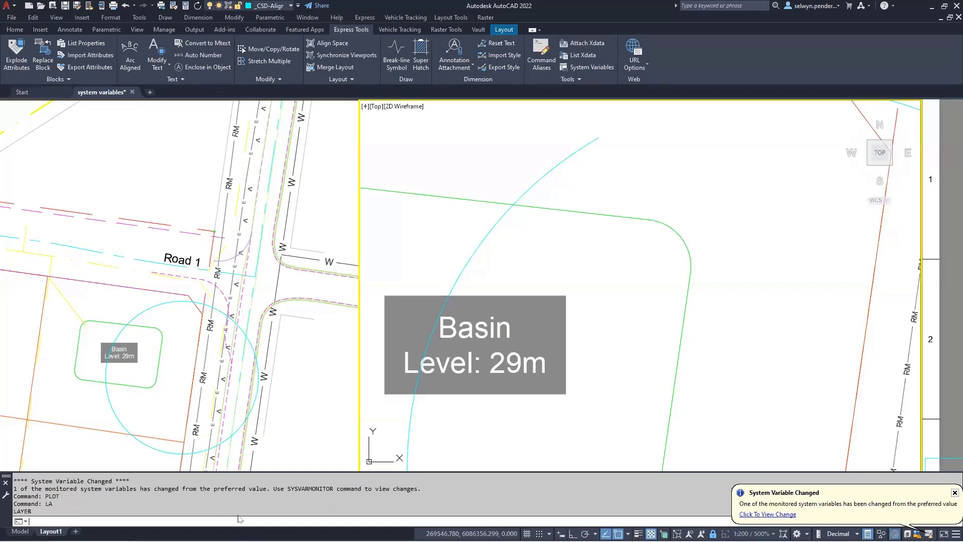
pyautogui.press('Escape')
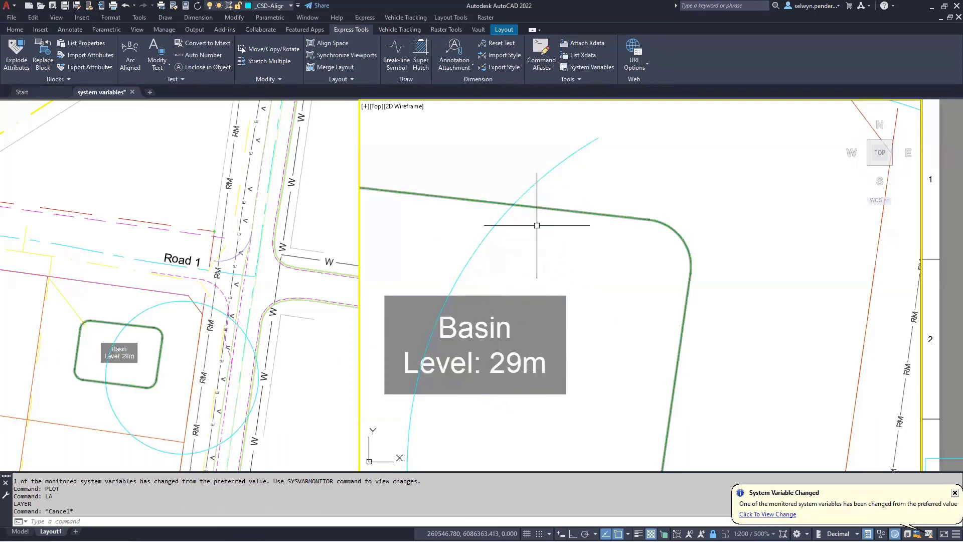
pyautogui.click(545, 239)
pyautogui.click(541, 236)
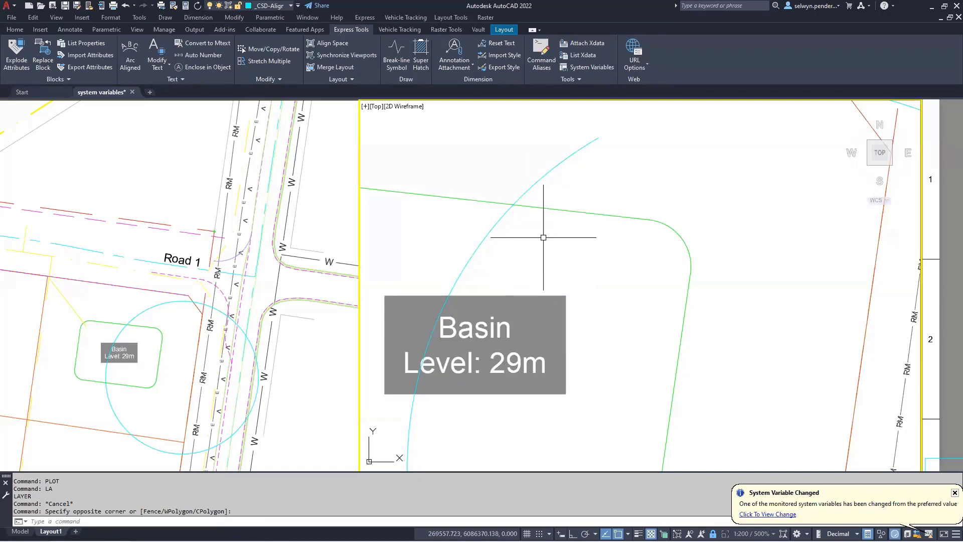
# Set the CMDDIA system variable back to 1 to turn command dialogs on.
pyautogui.write('CMDDIA')
pyautogui.press('Return')
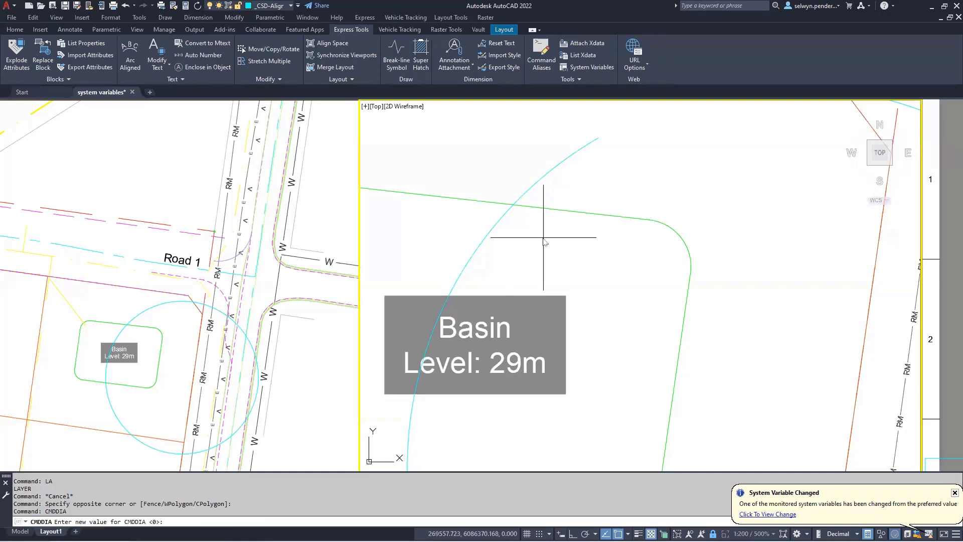
pyautogui.write('1')
pyautogui.press('Return')
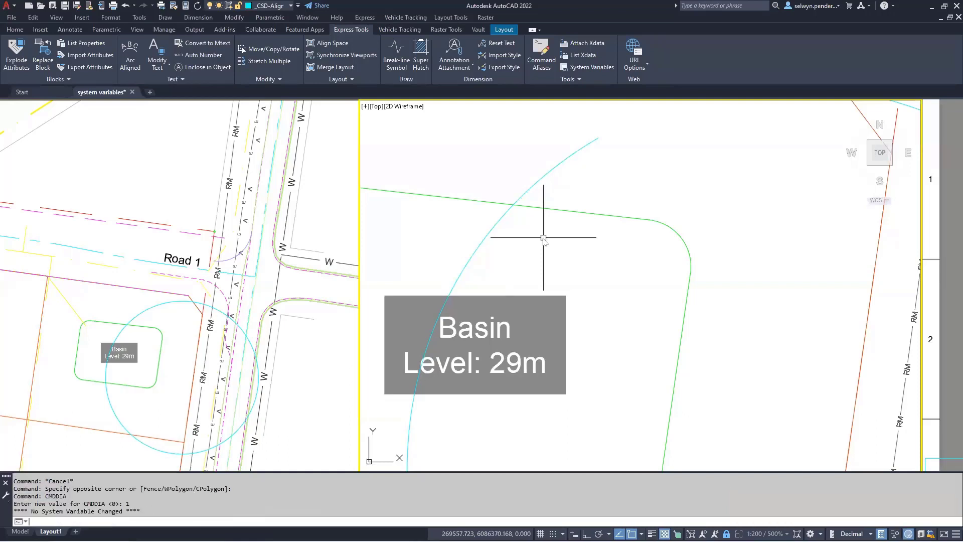
pyautogui.write('hat')
pyautogui.press('Escape')
pyautogui.press('Escape')
pyautogui.press('Escape')
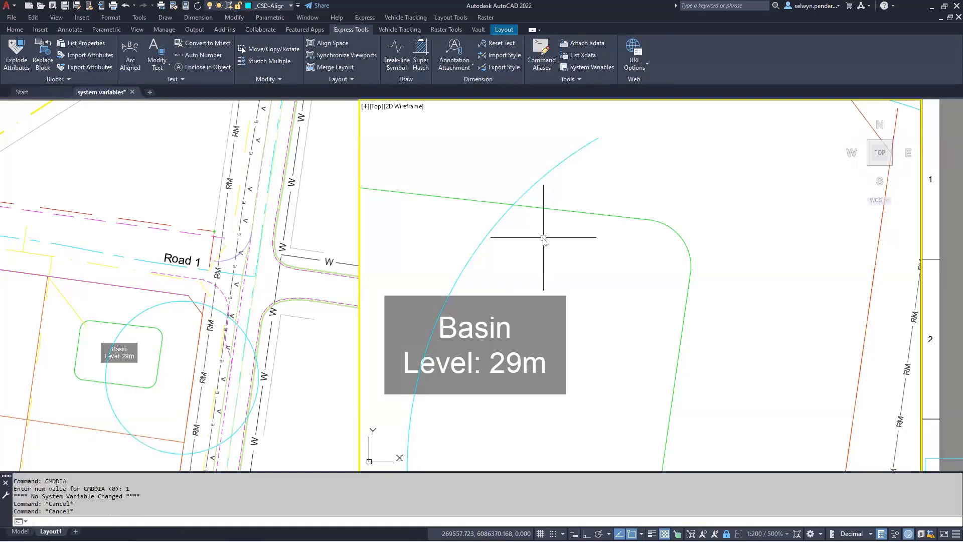
# Set the CMDDIA system variable to 0 again before testing a hatch.
pyautogui.write('cmddia')
pyautogui.press('Return')
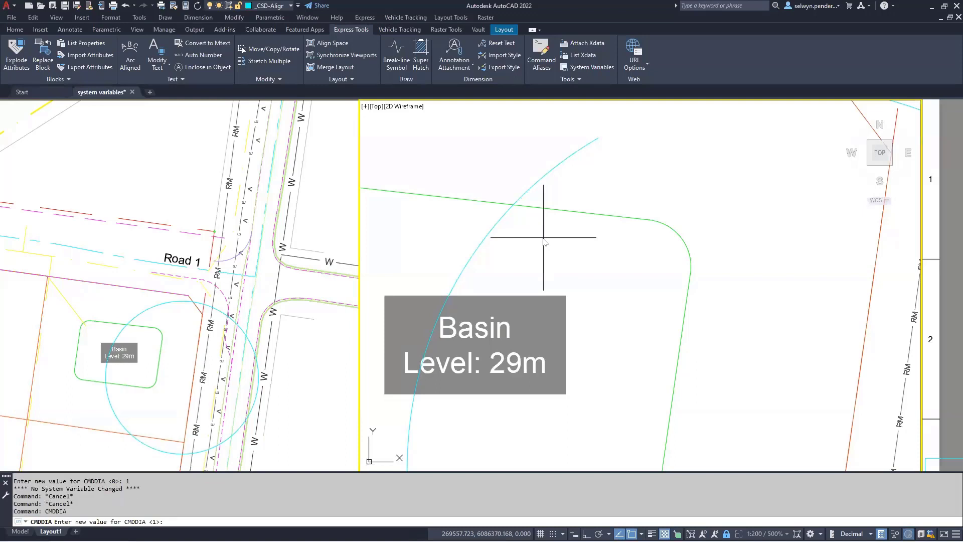
pyautogui.write('0')
pyautogui.press('Return')
# Run HATCH with CMDDIA off, enter a tilde (~) at its internal point prompt, and cancel the command.
pyautogui.write('hatch')
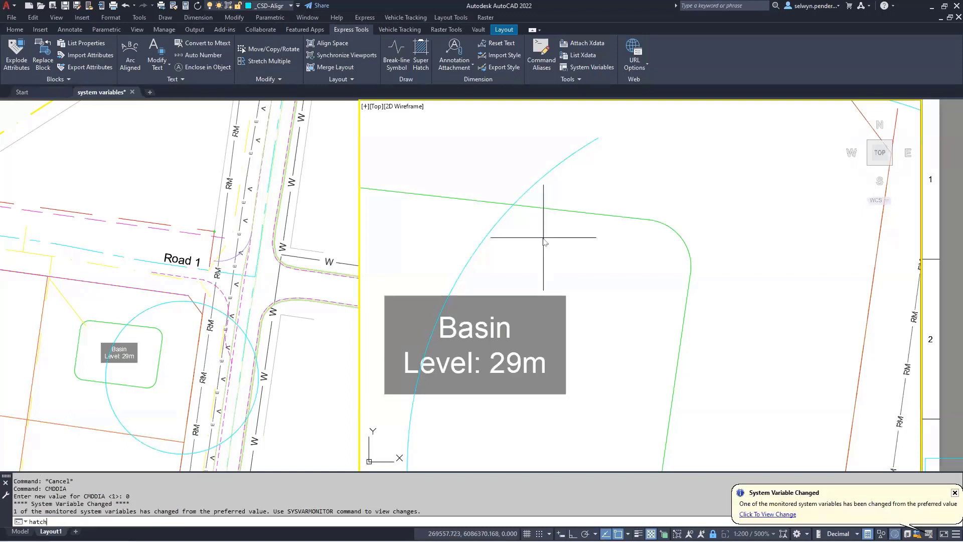
pyautogui.press('Return')
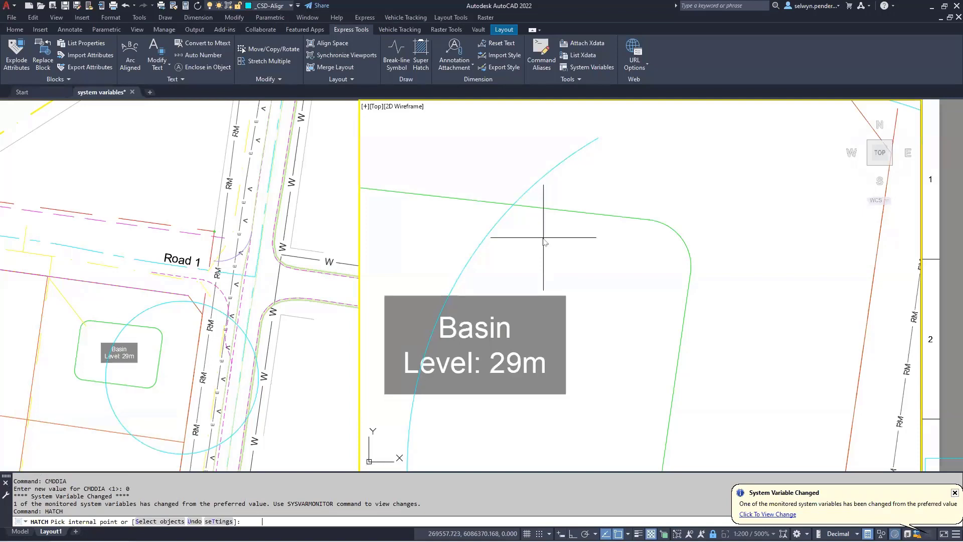
pyautogui.write('~')
pyautogui.press('Return')
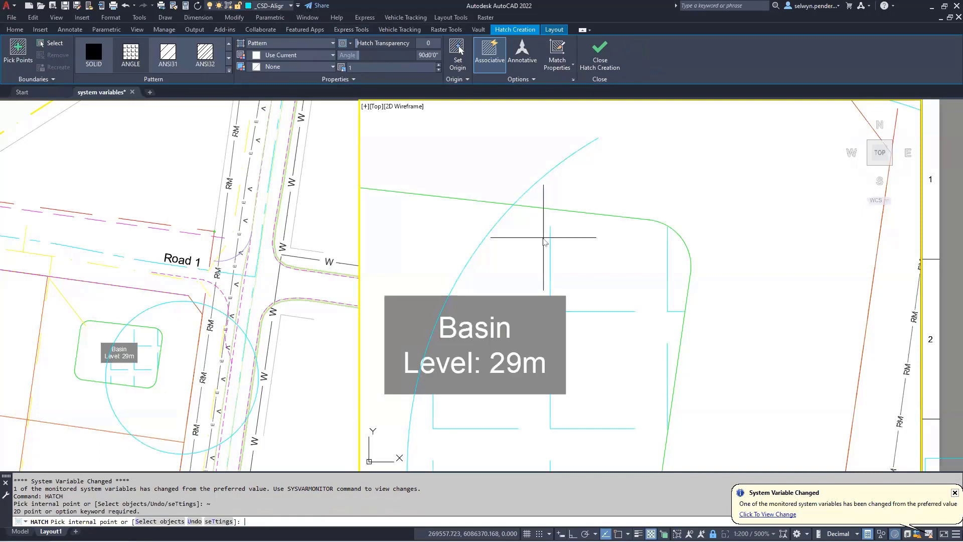
pyautogui.press('Escape')
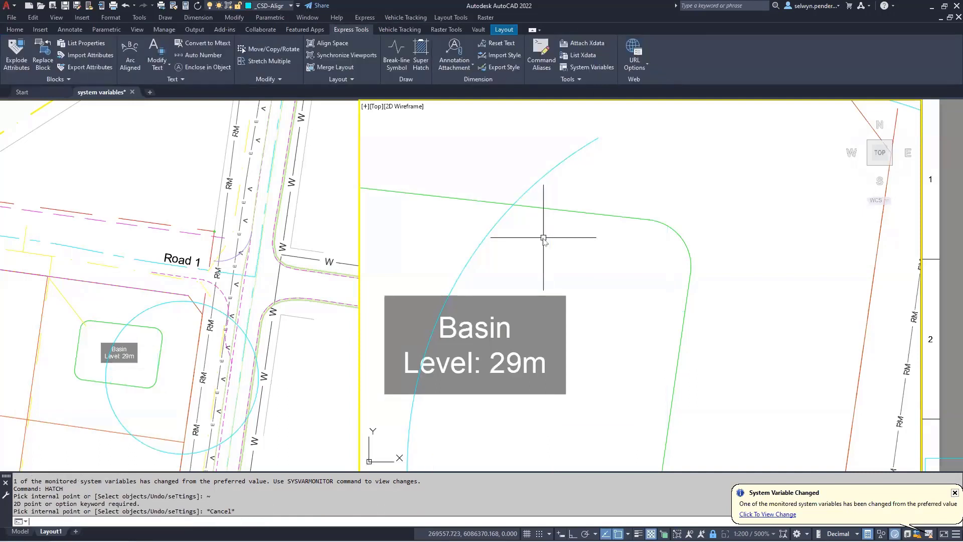
# Restore the CMDDIA system variable to 1.
pyautogui.write('cmddia')
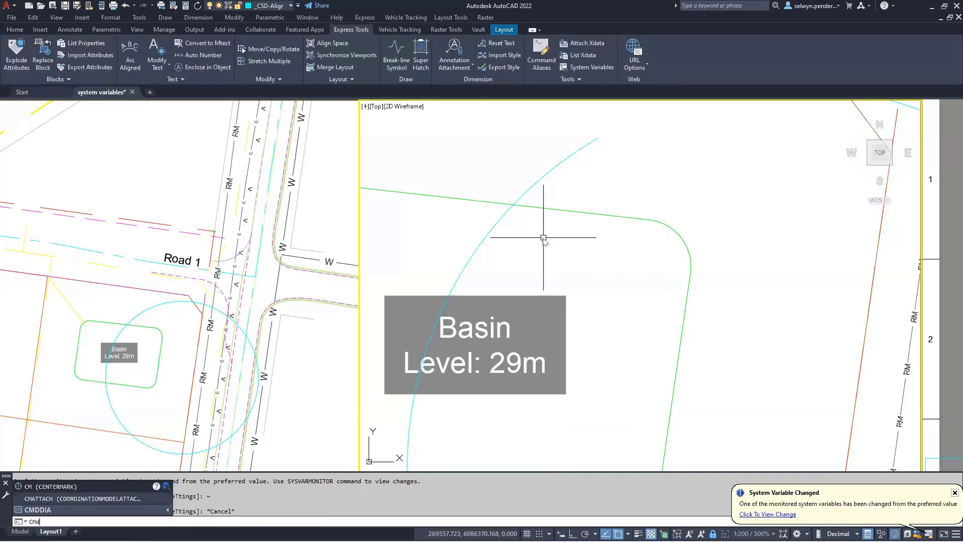
pyautogui.press('Return')
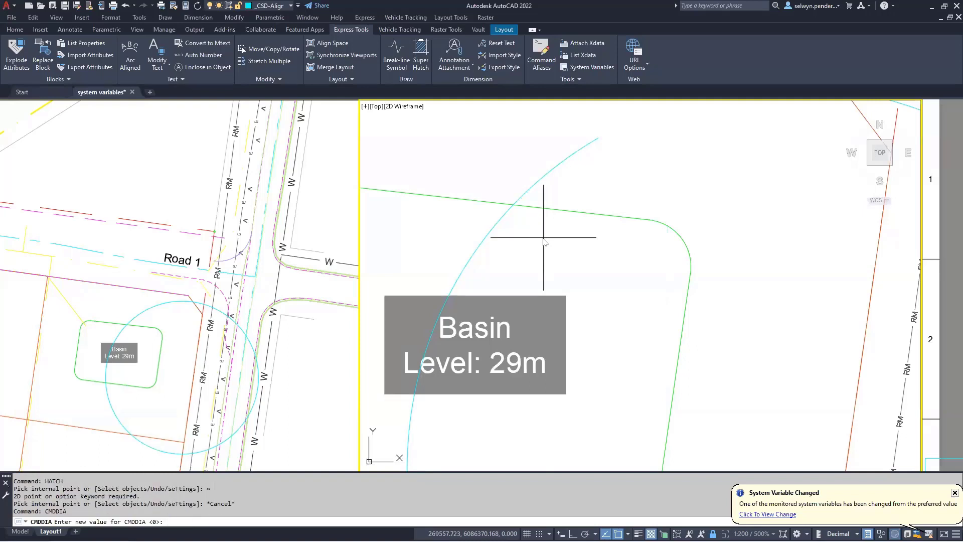
pyautogui.write('1')
pyautogui.press('Return')
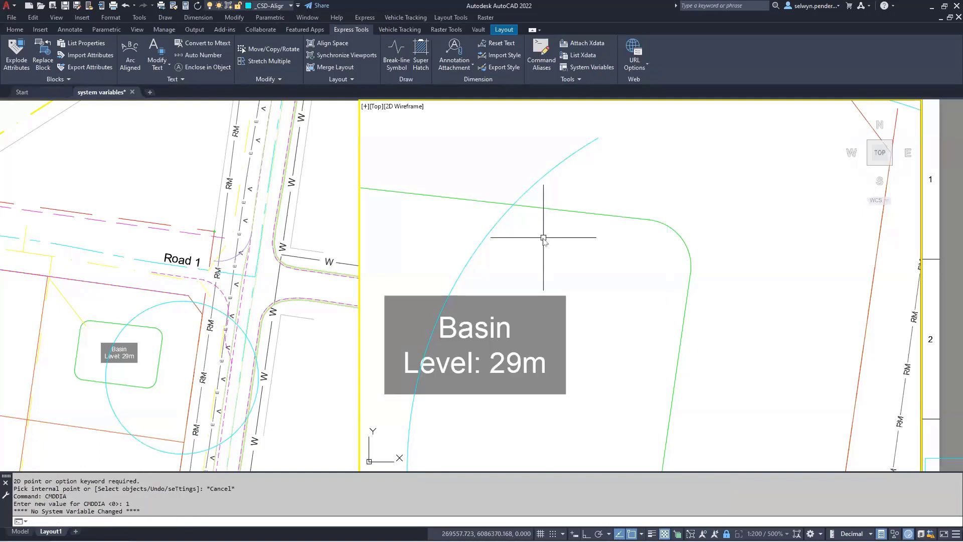
# Hatch the area enclosed by the basin outline and the cyan circle in the right-hand viewport, keeping the current hatch settings.
pyautogui.write('hatch')
pyautogui.press('Return')
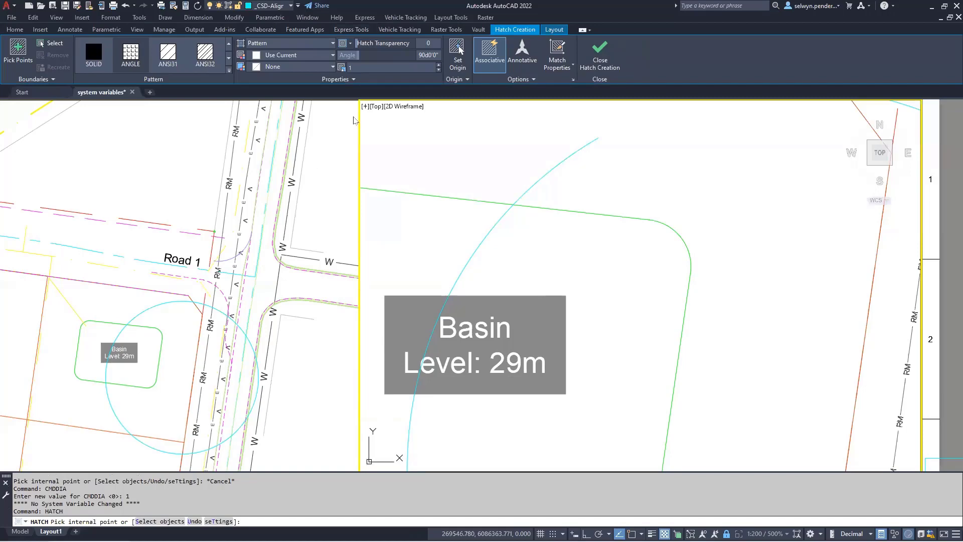
pyautogui.scroll(-3, 527, 209)
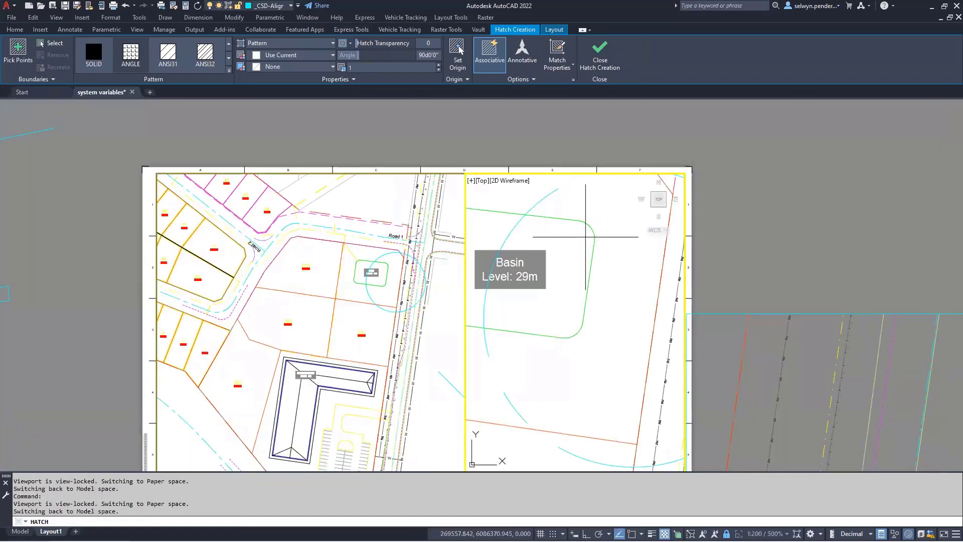
pyautogui.click(550, 294)
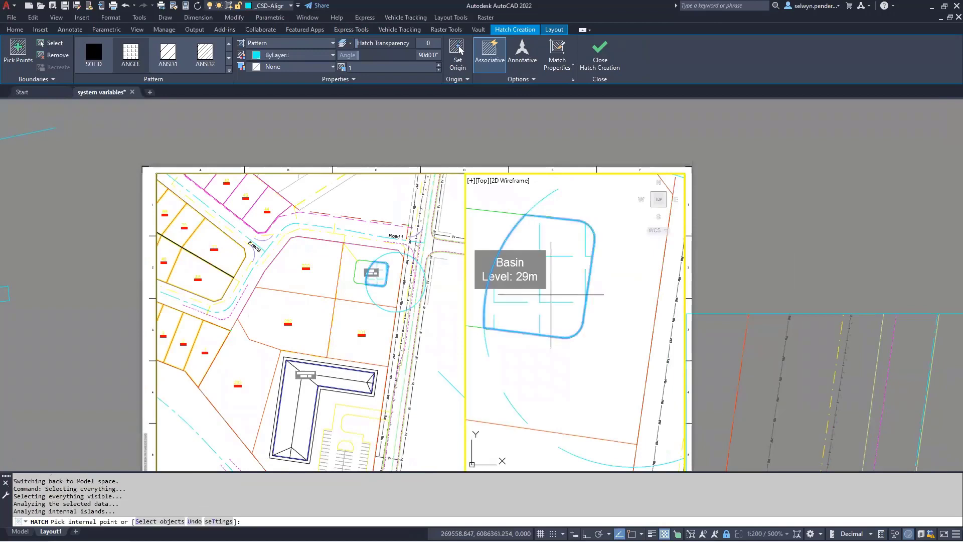
pyautogui.press('Return')
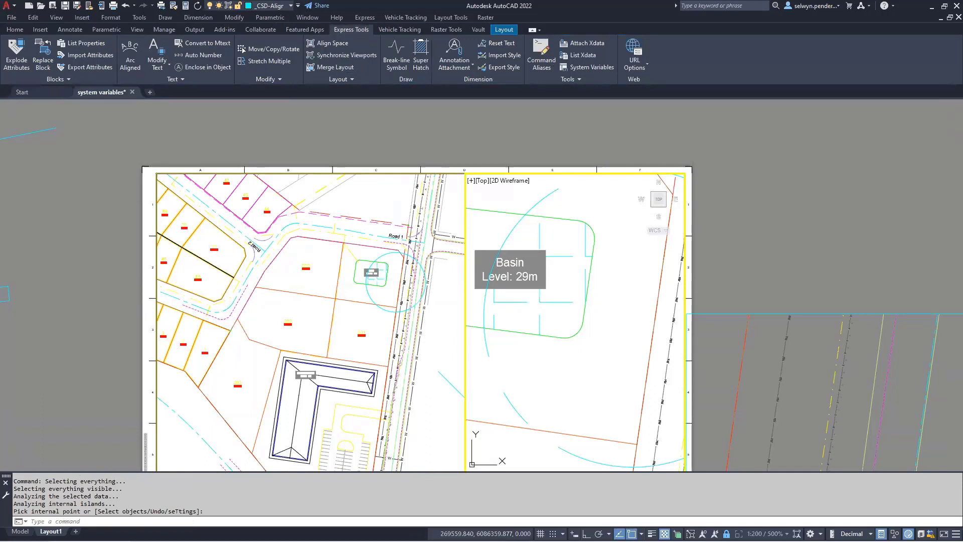
# Return to paper space, start QLEADER and accept its leader settings with MText as the annotation type.
pyautogui.doubleClick(505, 133)
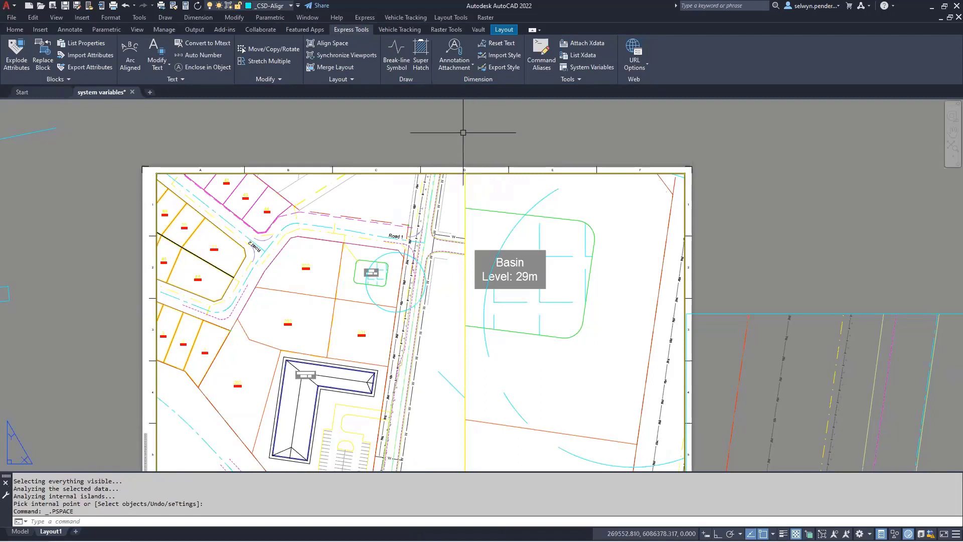
pyautogui.write('qleader')
pyautogui.press('Return')
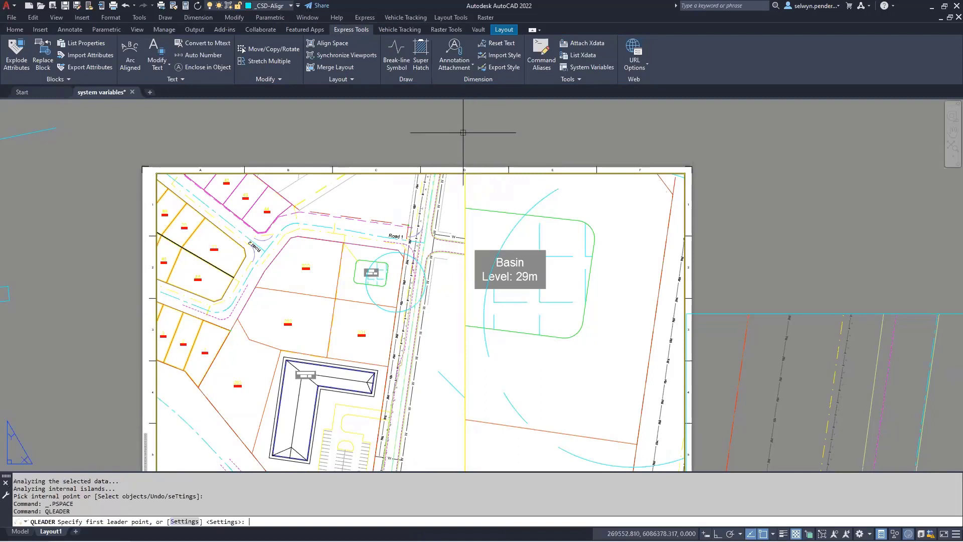
pyautogui.press('Return')
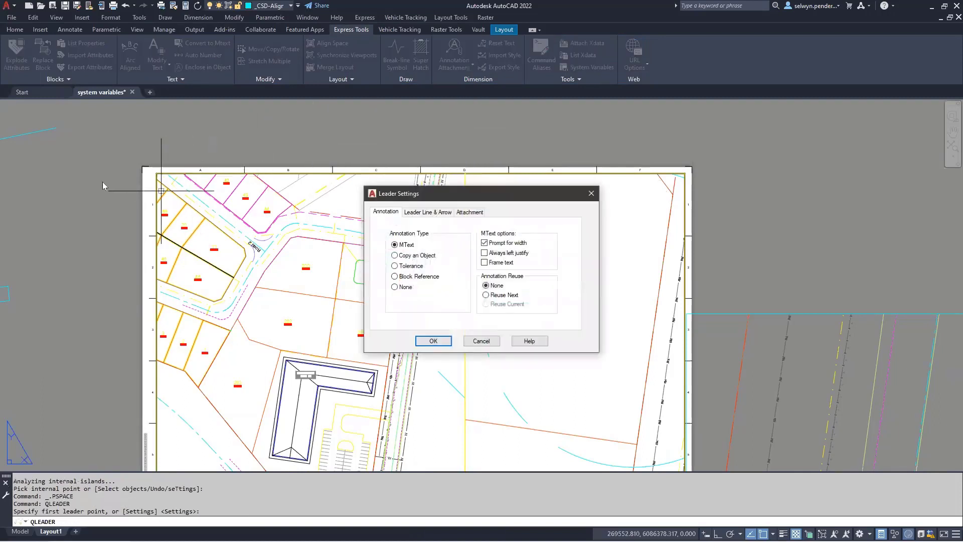
pyautogui.click(432, 341)
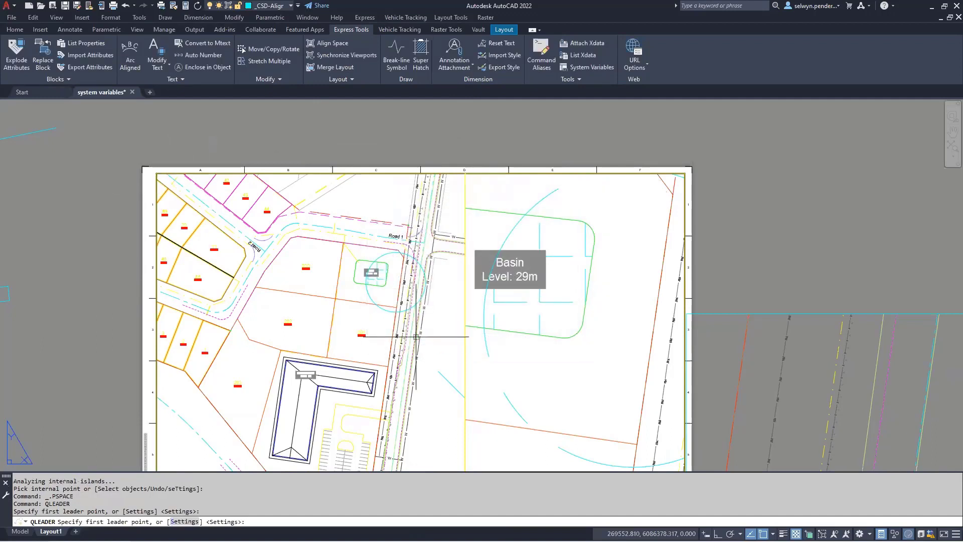
# Draw a three-point leader in the empty area beside the sheet, accept the 0 text width, and choose multiline text for its annotation.
pyautogui.click(99, 112)
pyautogui.click(93, 241)
pyautogui.click(83, 361)
pyautogui.press('Return')
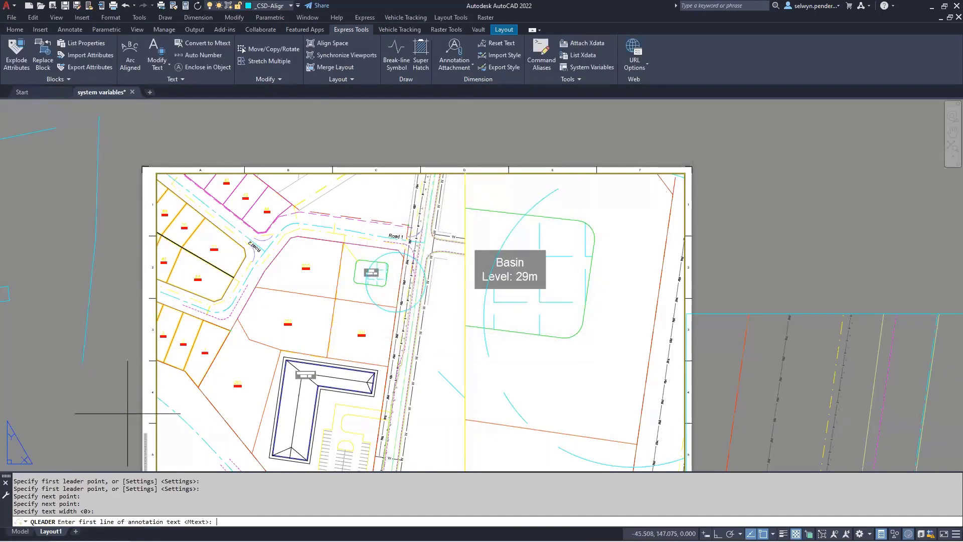
pyautogui.press('Return')
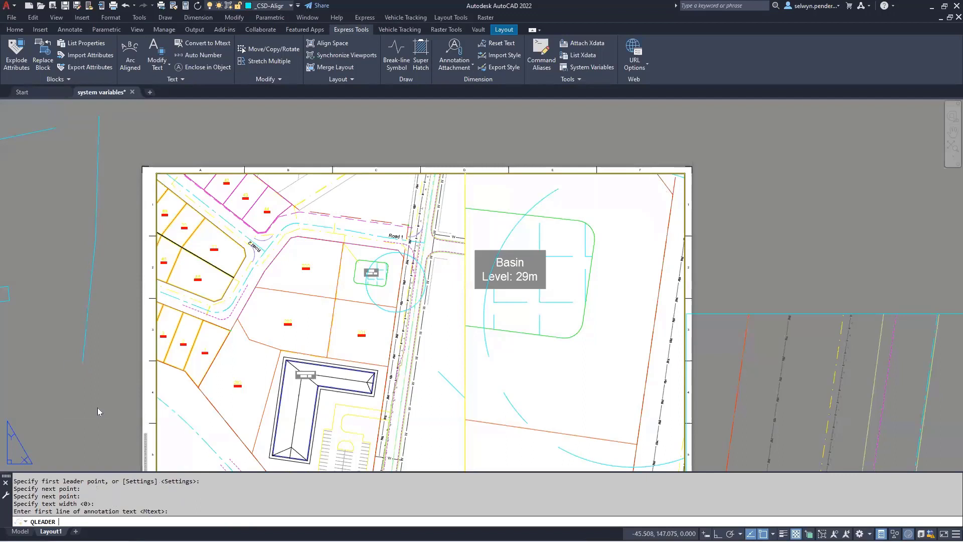
# Close the multiline text editor without saving the text changes.
pyautogui.press('Escape')
pyautogui.press('Escape')
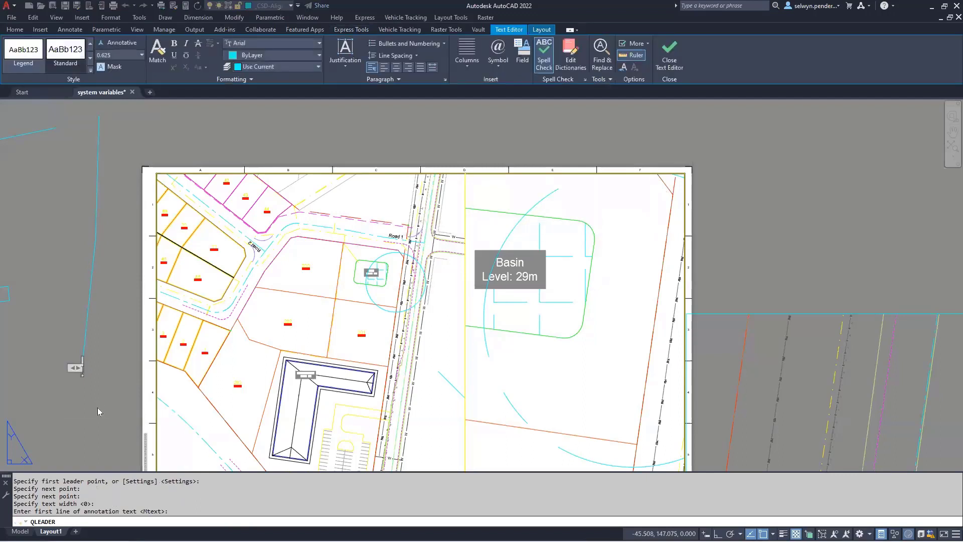
pyautogui.press('Escape')
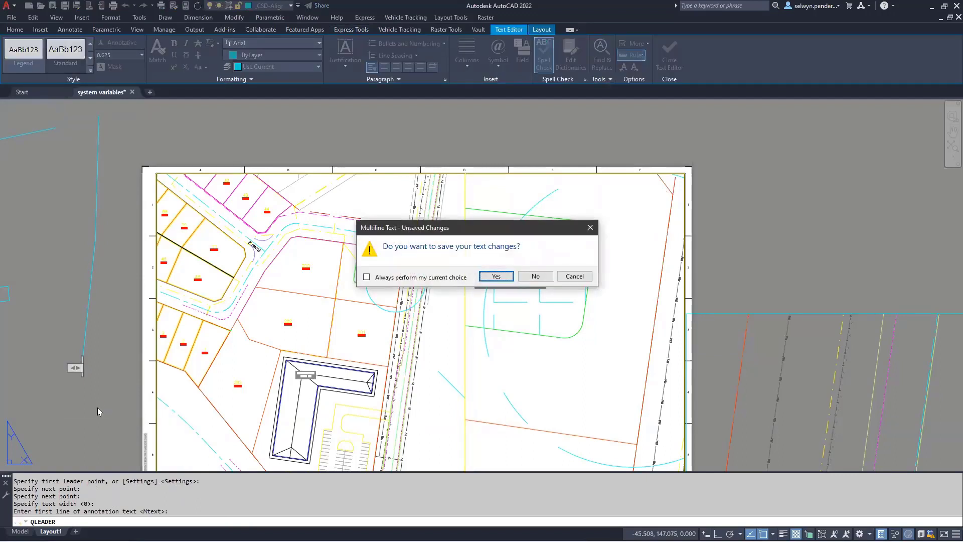
pyautogui.press('Tab')
pyautogui.press('Return')
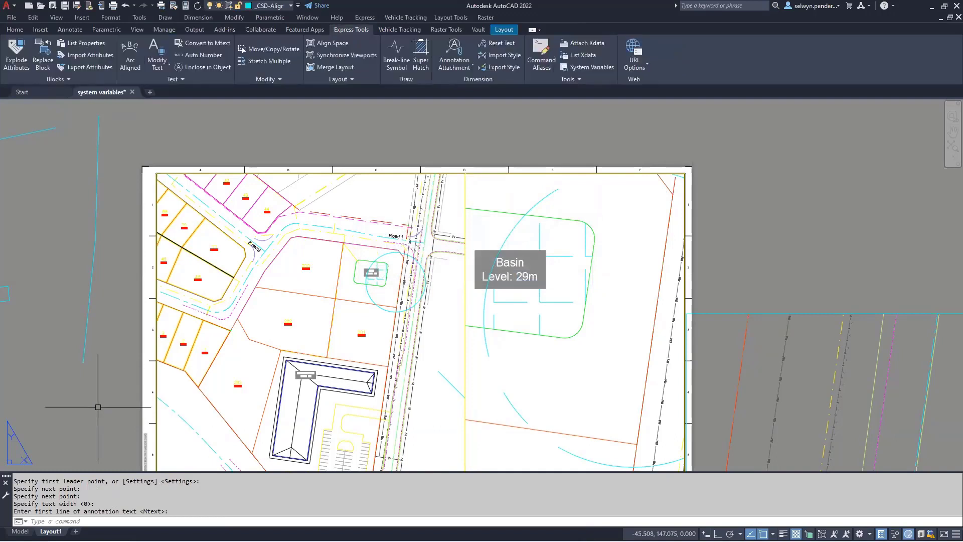
# Set the CMDDIA system variable to 0.
pyautogui.write('cmddia')
pyautogui.press('Return')
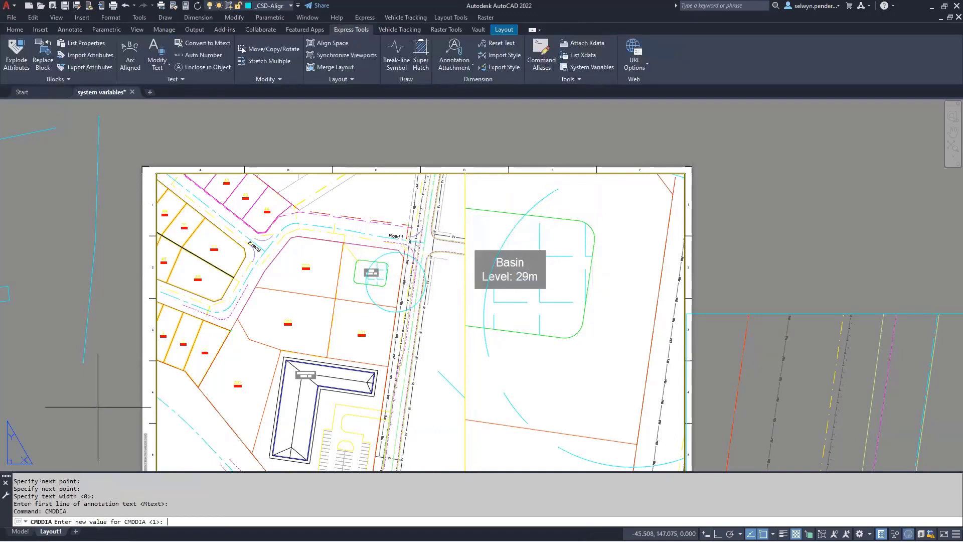
pyautogui.write('0')
pyautogui.press('Return')
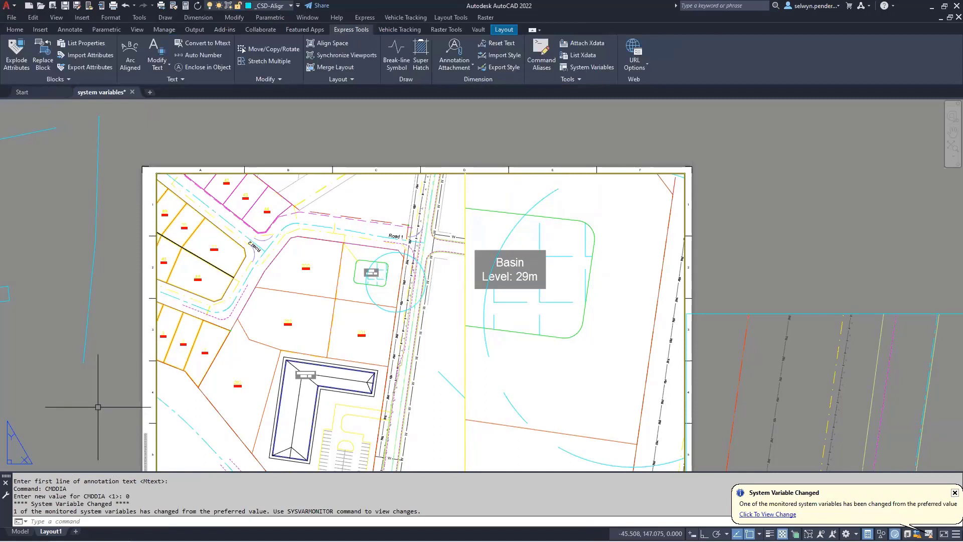
# Run QLEADER with CMDDIA off, accept its leader settings with MText as the annotation type, and cancel the command.
pyautogui.write('QLEADER')
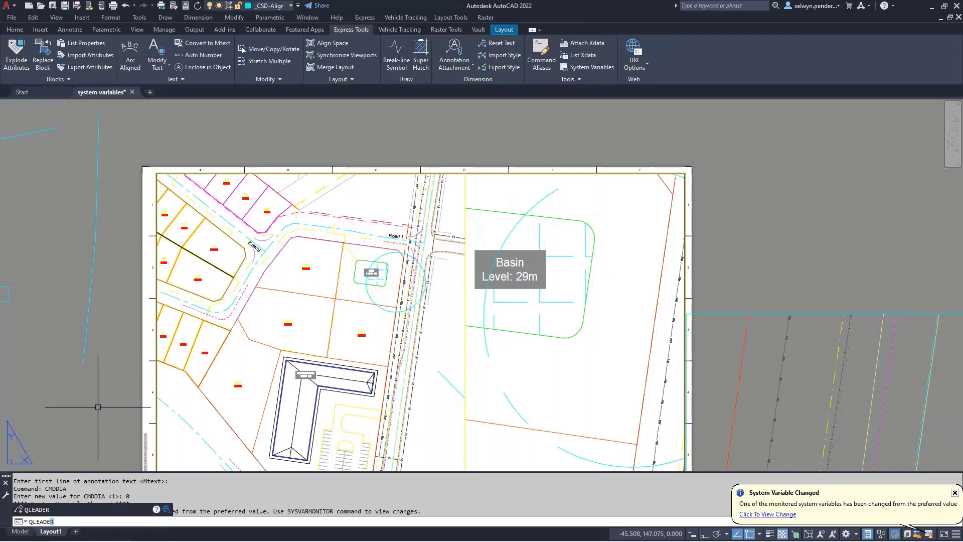
pyautogui.press('Return')
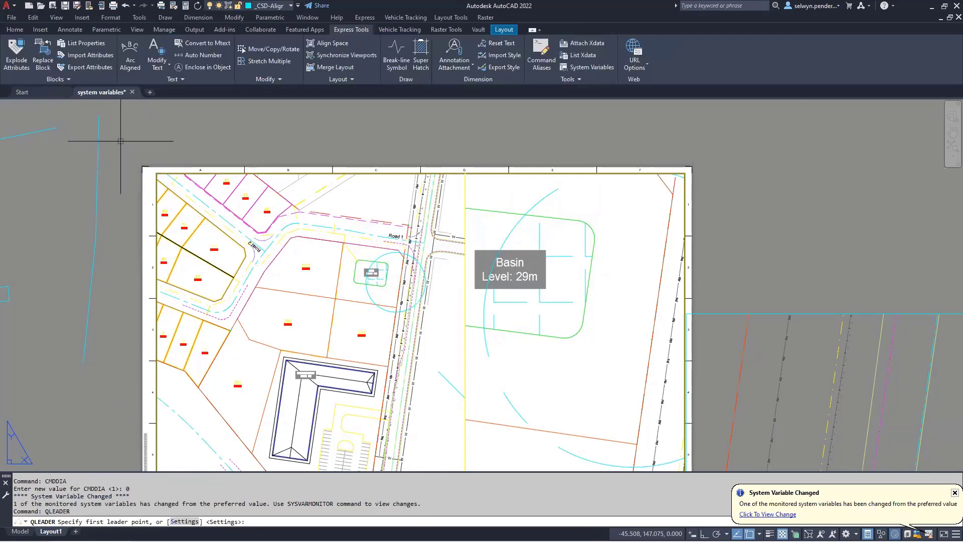
pyautogui.press('Return')
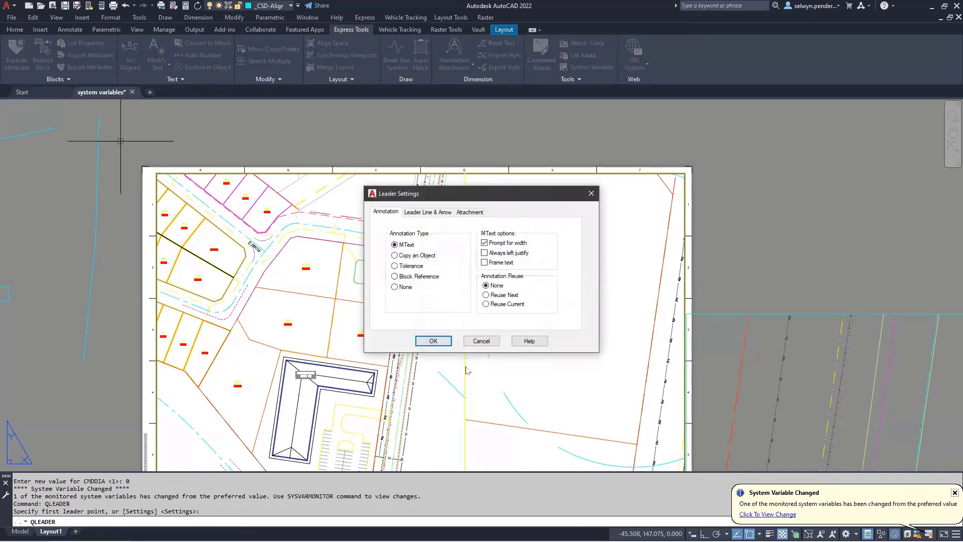
pyautogui.click(434, 340)
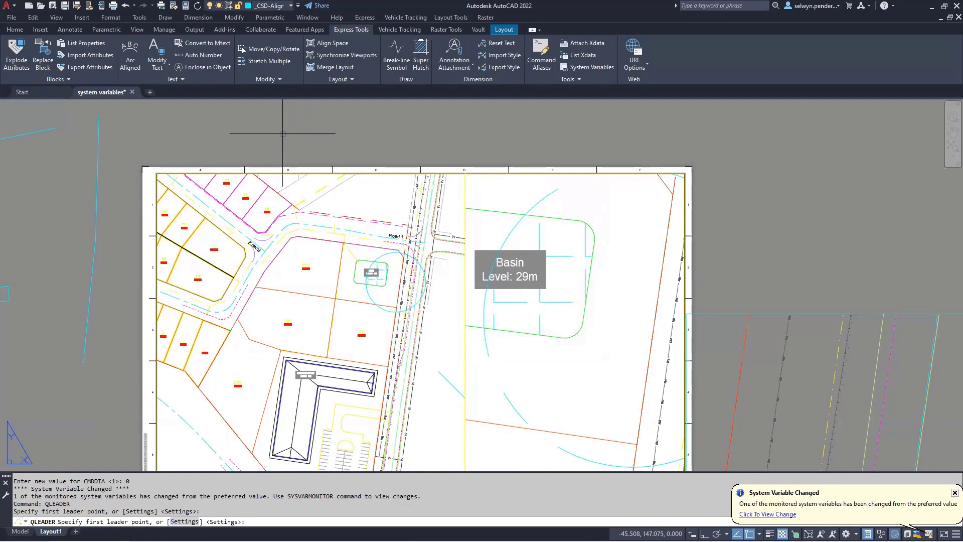
pyautogui.press('Escape')
pyautogui.press('Escape')
# Start HATCH with CMDDIA off to check its hatch creation options, and cancel the command.
pyautogui.write('hatch')
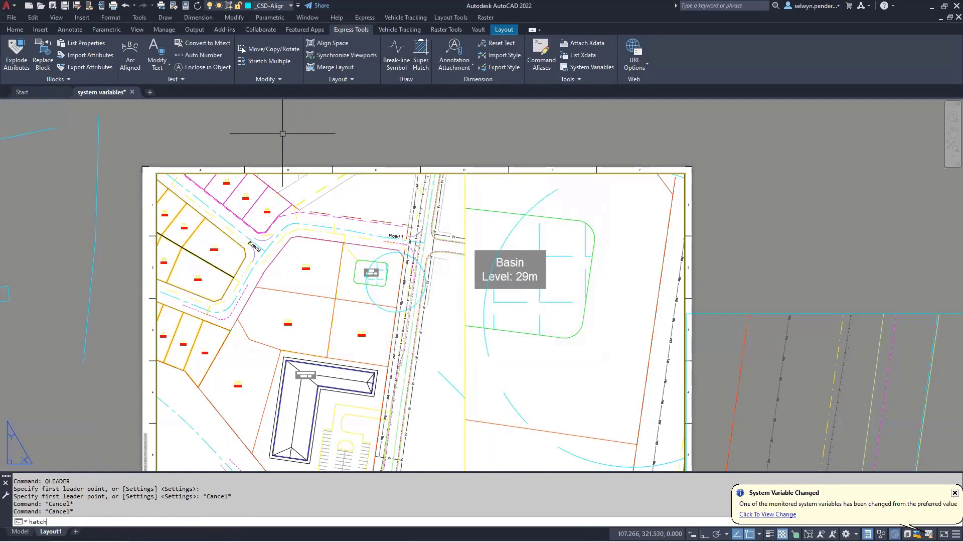
pyautogui.press('Return')
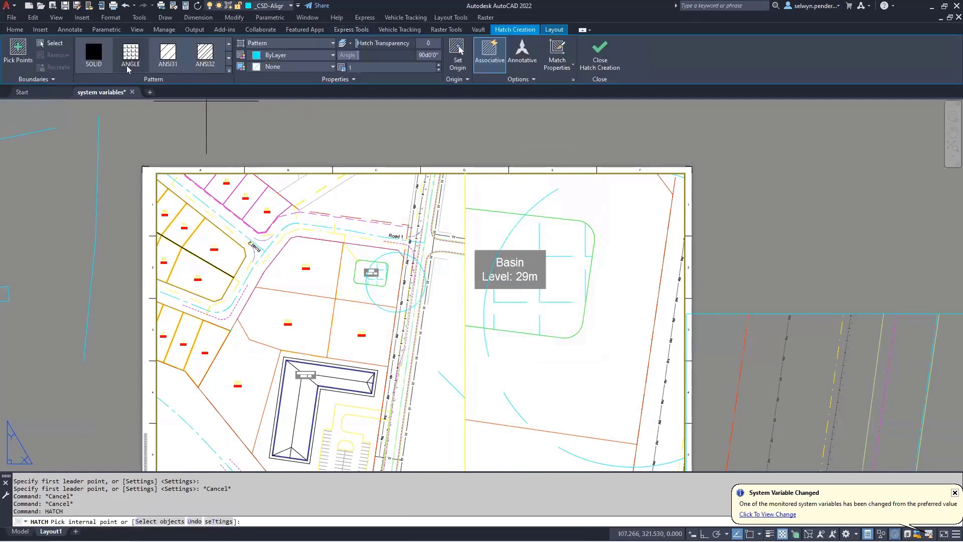
pyautogui.press('Escape')
pyautogui.press('Escape')
pyautogui.press('Escape')
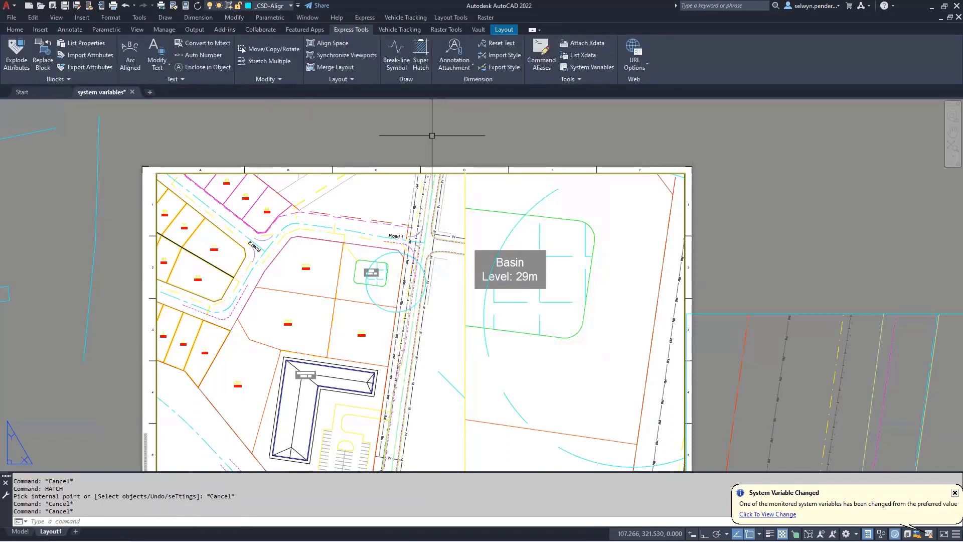
# Set the CMDDIA system variable back to 1.
pyautogui.write('cmdddia')
pyautogui.press('BackSpace')
pyautogui.press('BackSpace')
pyautogui.press('BackSpace')
pyautogui.press('BackSpace')
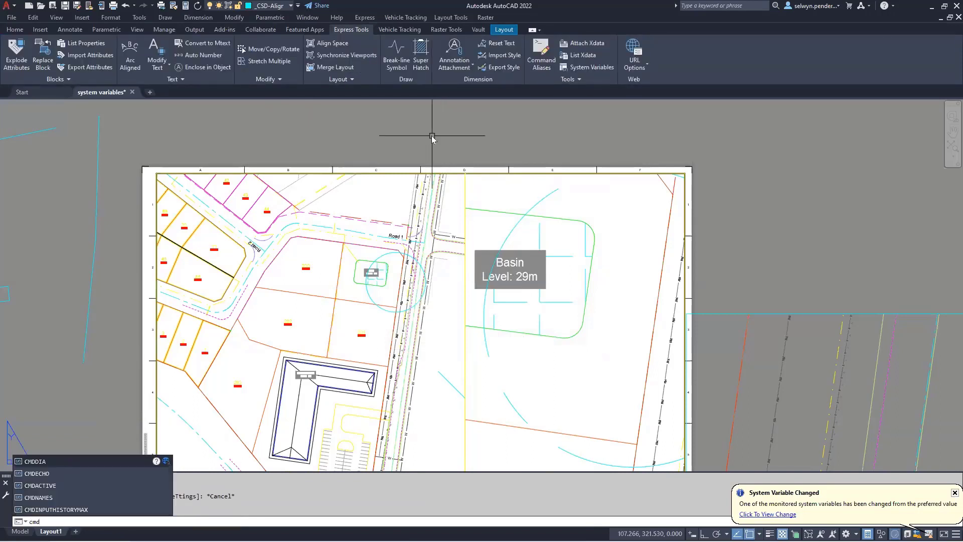
pyautogui.write('dia')
pyautogui.press('Return')
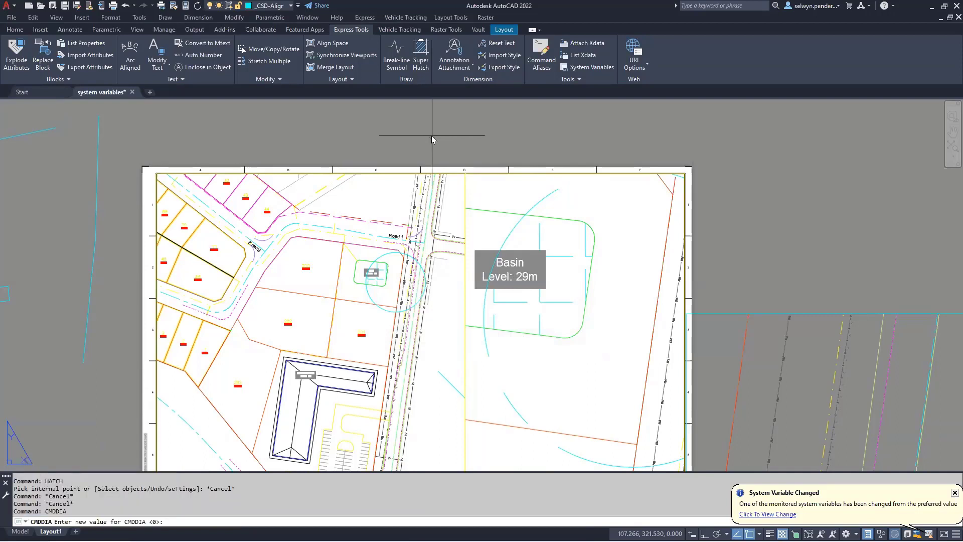
pyautogui.write('1')
pyautogui.press('Return')
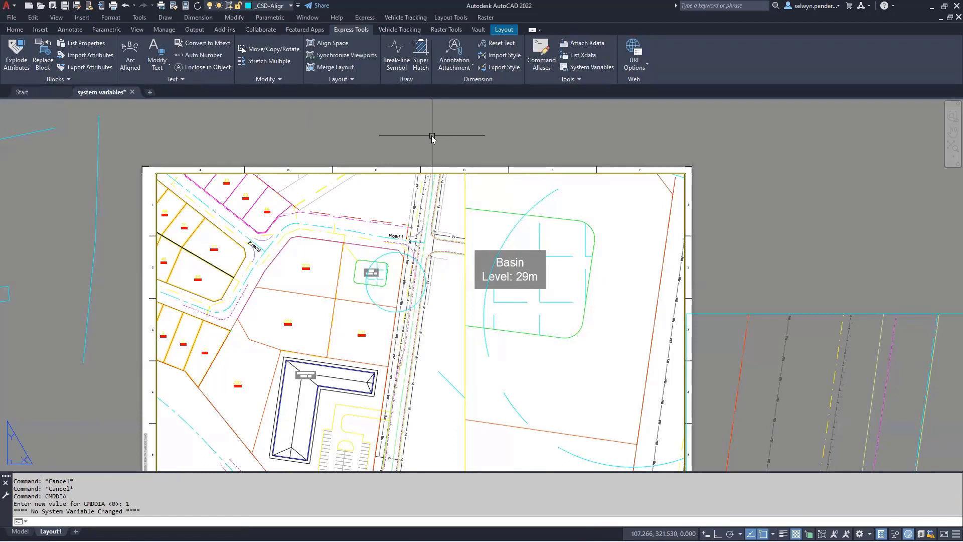
# Set CMDDIA to 0 again, run DDINSERT to check how it behaves, and cancel the insertion.
pyautogui.press('Return')
pyautogui.write('0')
pyautogui.press('Return')
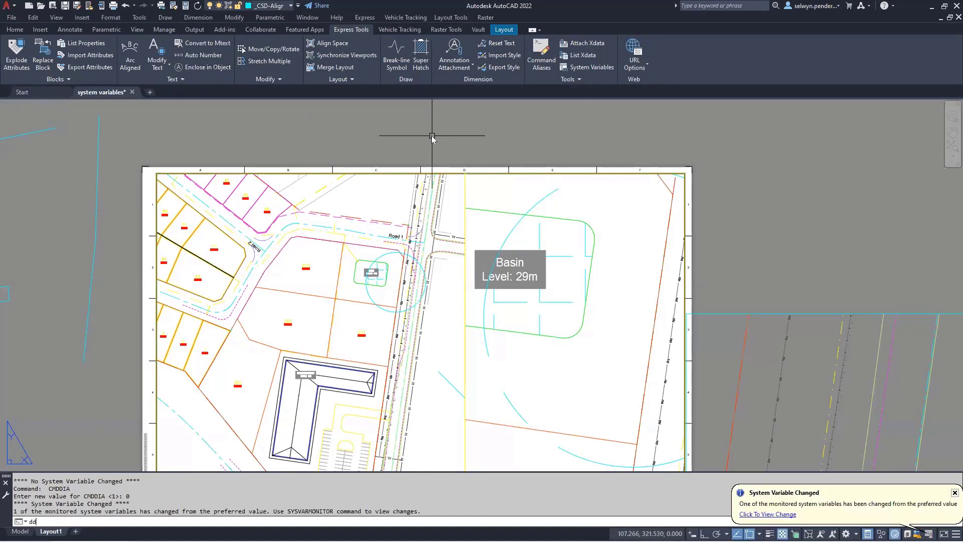
pyautogui.write('ddinsert')
pyautogui.press('Return')
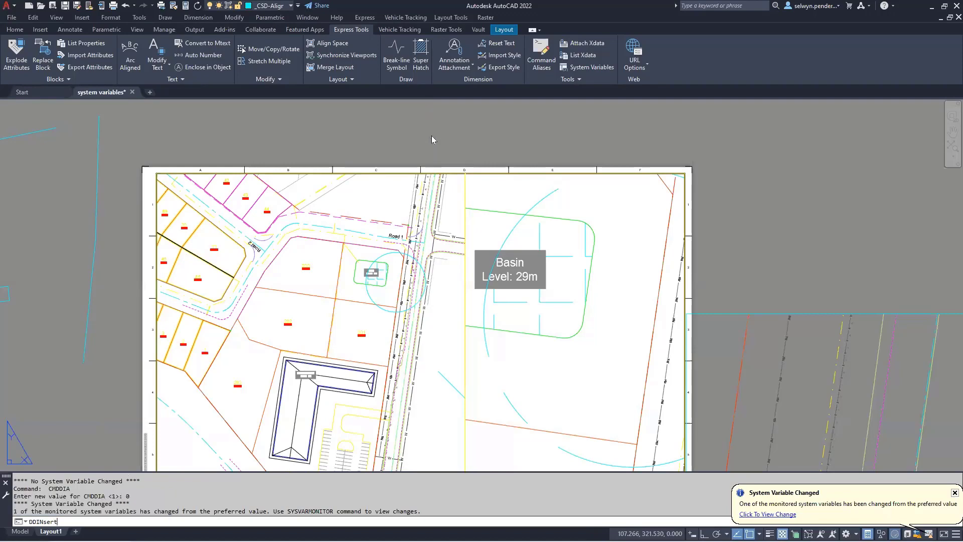
pyautogui.press('Escape')
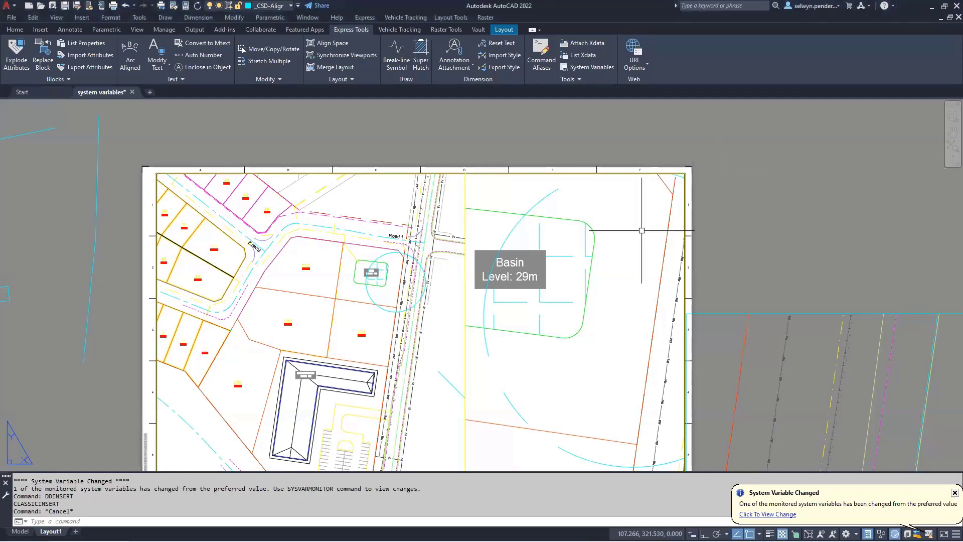
# Look up FONTALT in the System Variables dialog and examine its description and alternate font value.
pyautogui.click(579, 68)
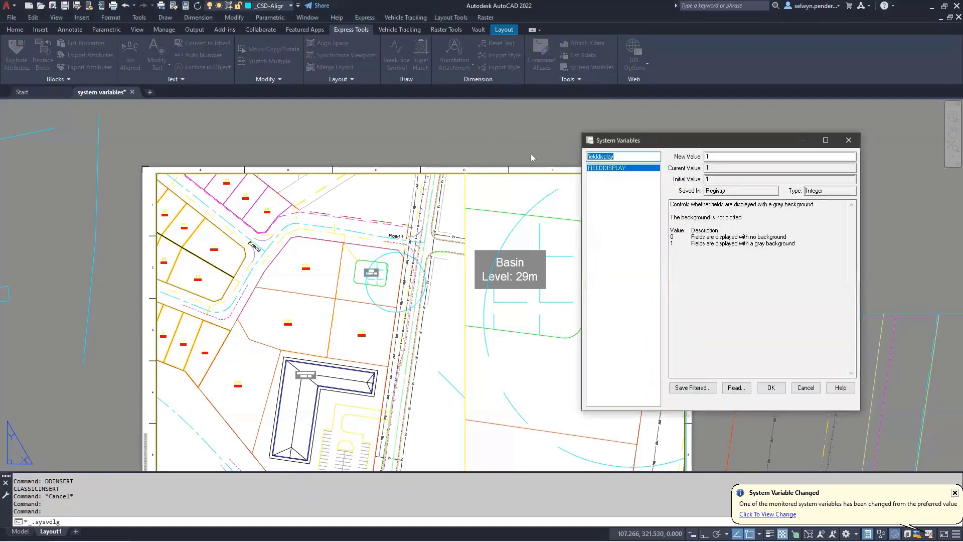
pyautogui.write('f')
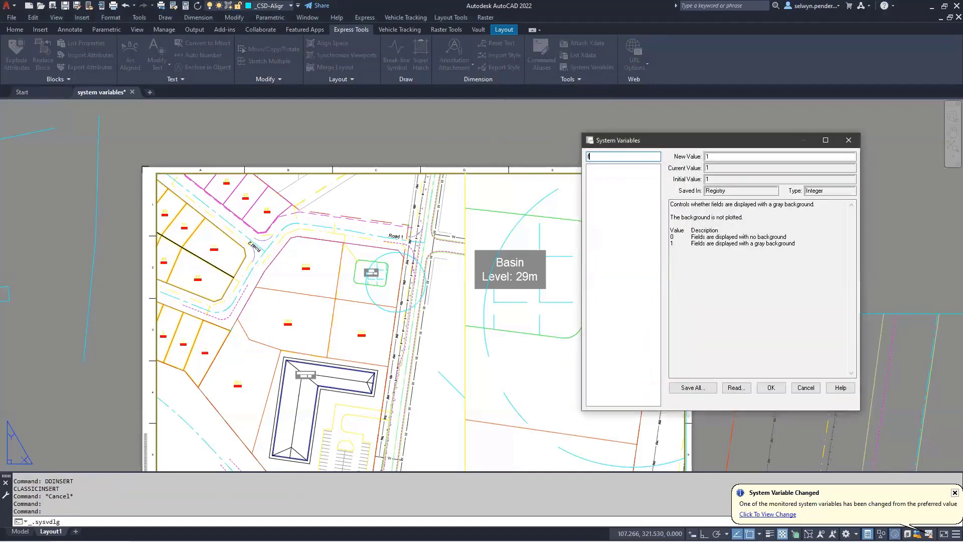
pyautogui.write('ontalt')
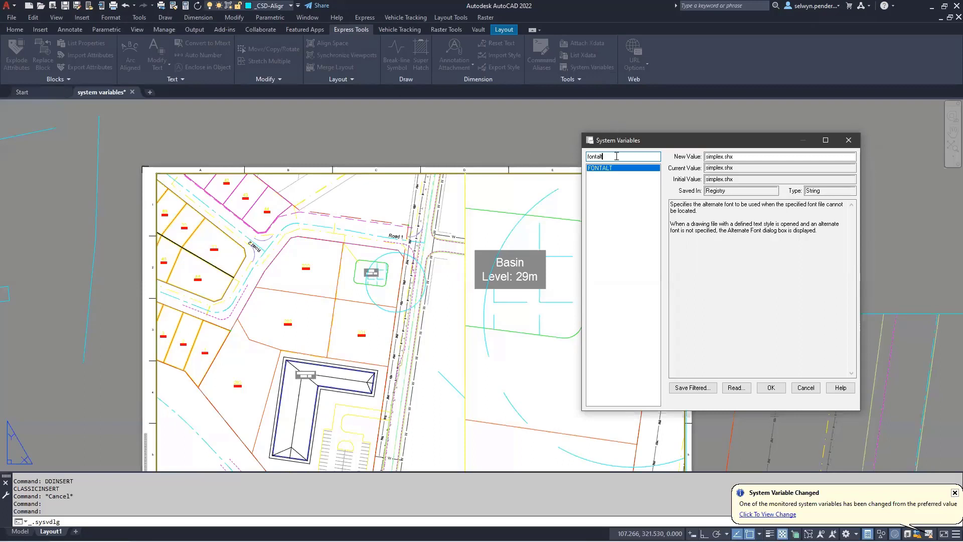
pyautogui.click(740, 156)
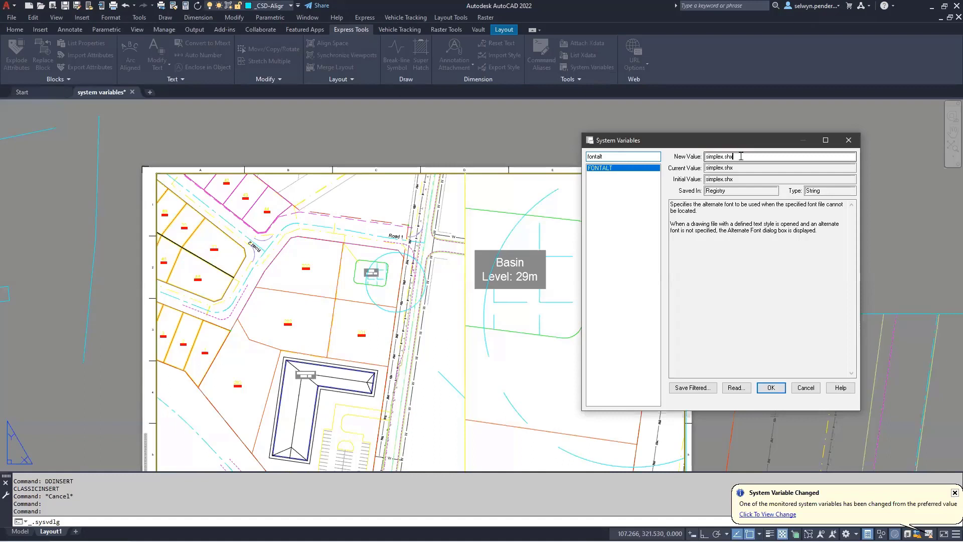
pyautogui.doubleClick(741, 156)
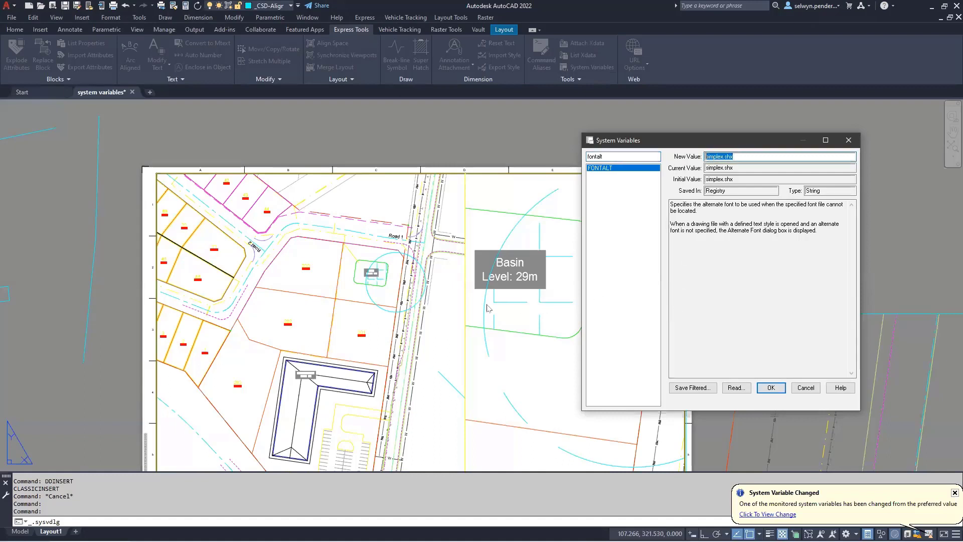
pyautogui.click(746, 156)
pyautogui.moveTo(746, 156); pyautogui.dragTo(673, 155)
pyautogui.click(745, 156)
pyautogui.moveTo(745, 156); pyautogui.dragTo(683, 153)
pyautogui.click(709, 157)
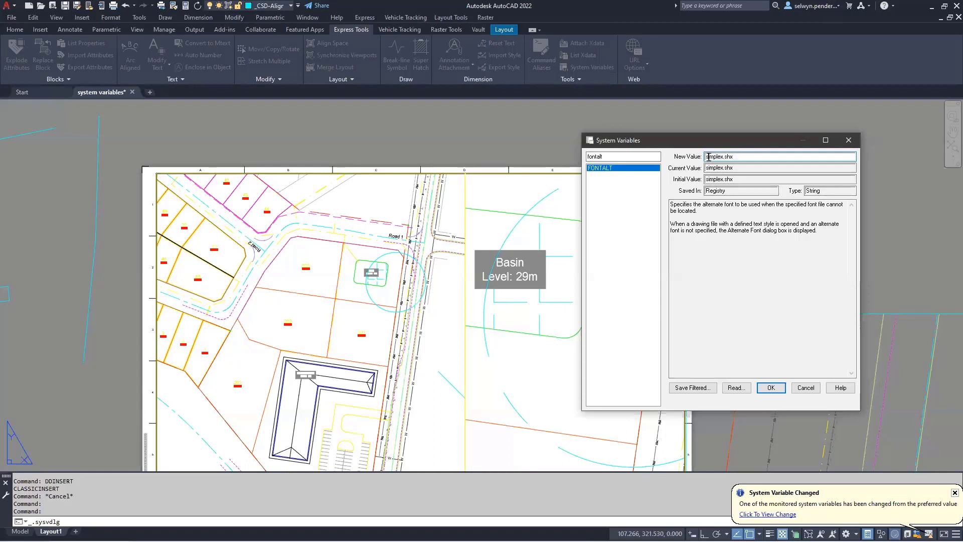
pyautogui.doubleClick(709, 157)
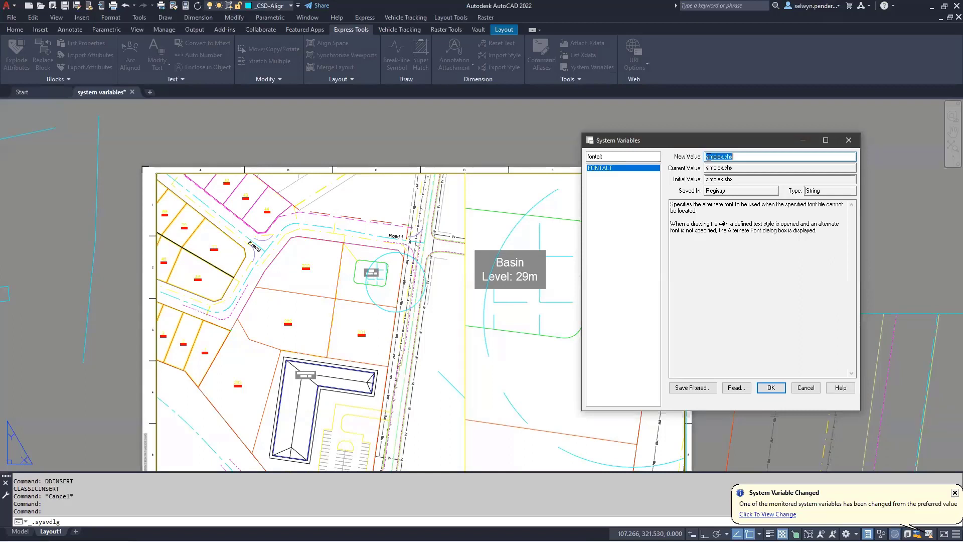
# Look up REMEMBERFOLDERS in the System Variables dialog, reopening the dialog to read its description.
pyautogui.doubleClick(615, 158)
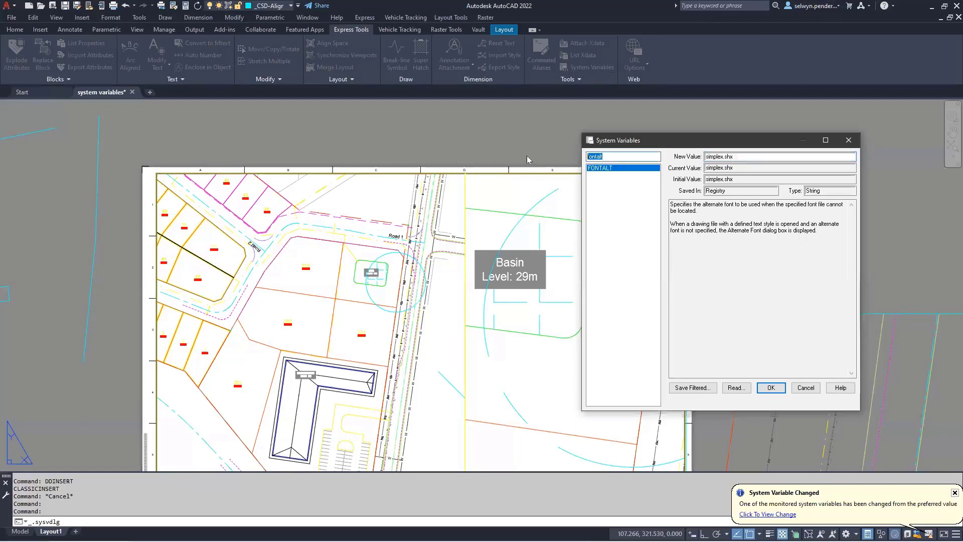
pyautogui.write('rem')
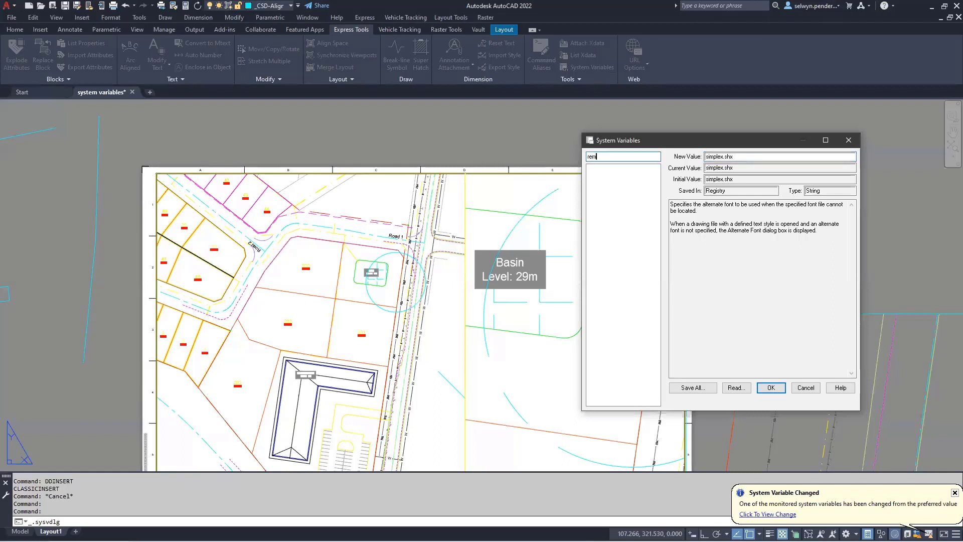
pyautogui.write('emberfolders')
pyautogui.press('Return')
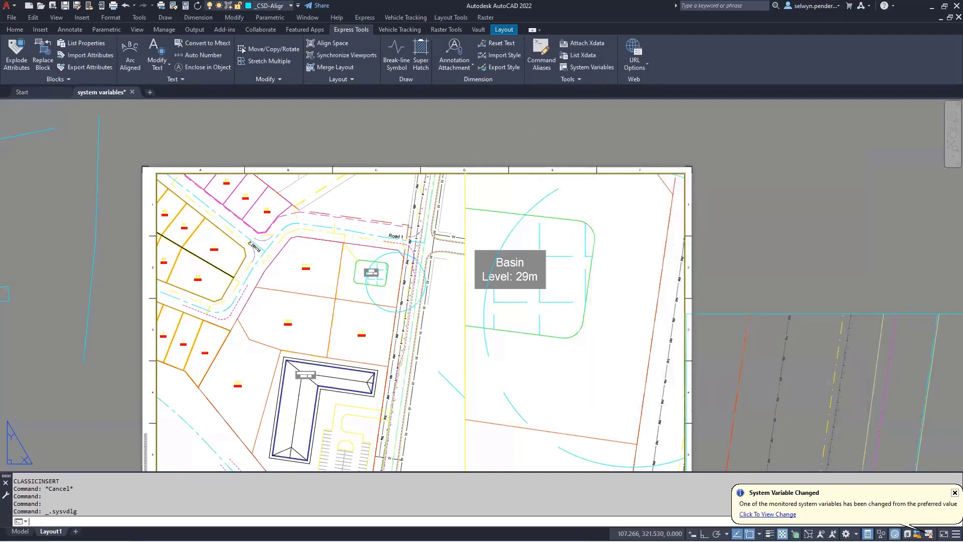
pyautogui.press('Return')
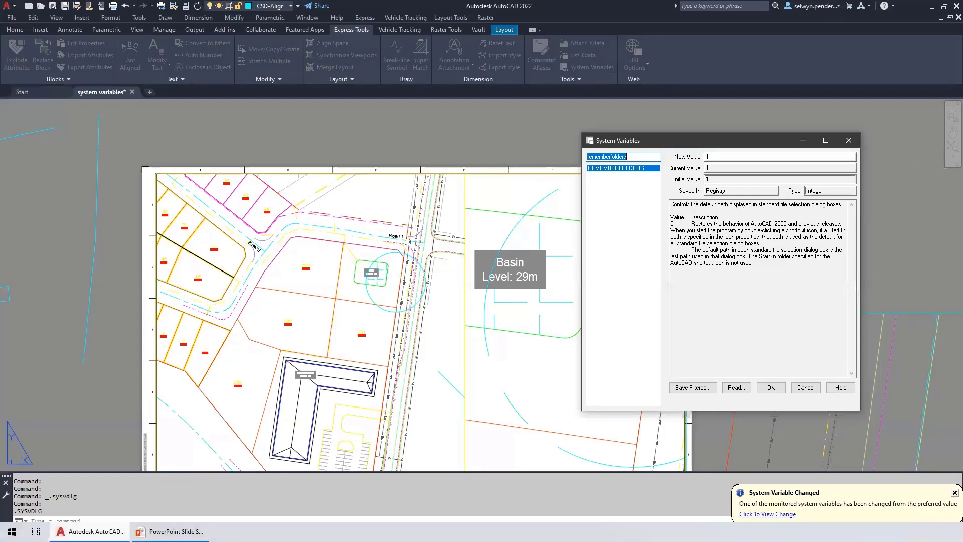
# Check the Layer Control variables on the PowerPoint slide and, back in AutoCAD, look up VISRETAIN in the System Variables dialog.
pyautogui.click(170, 532)
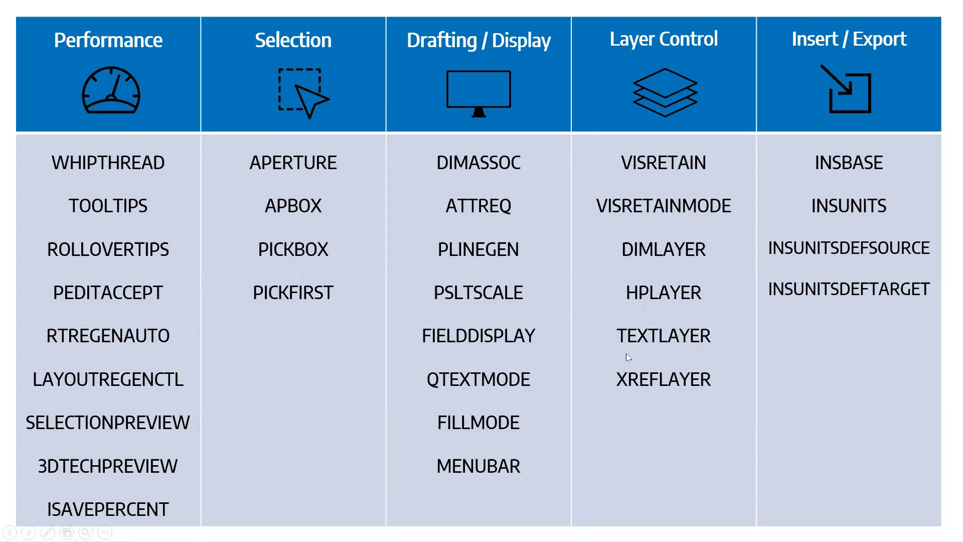
pyautogui.moveTo(5, 540)
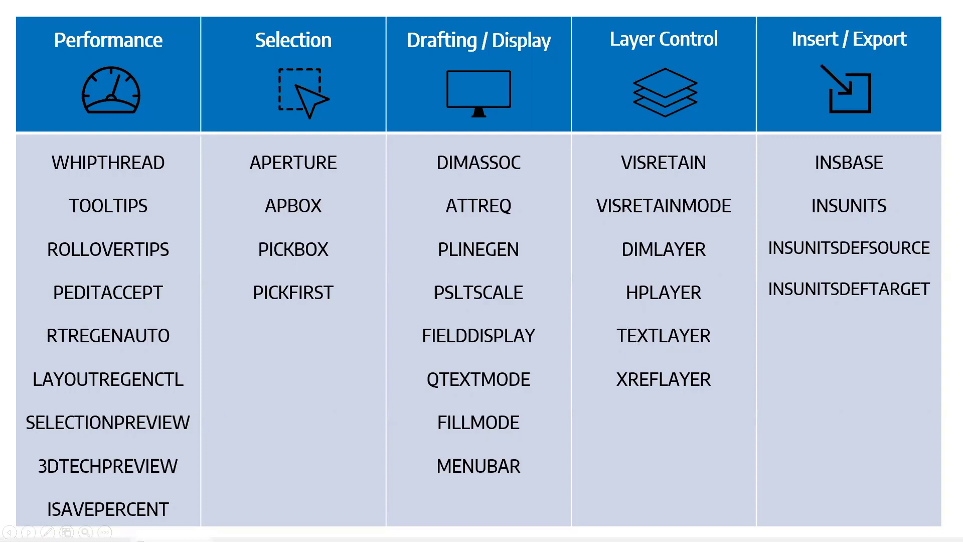
pyautogui.click(90, 532)
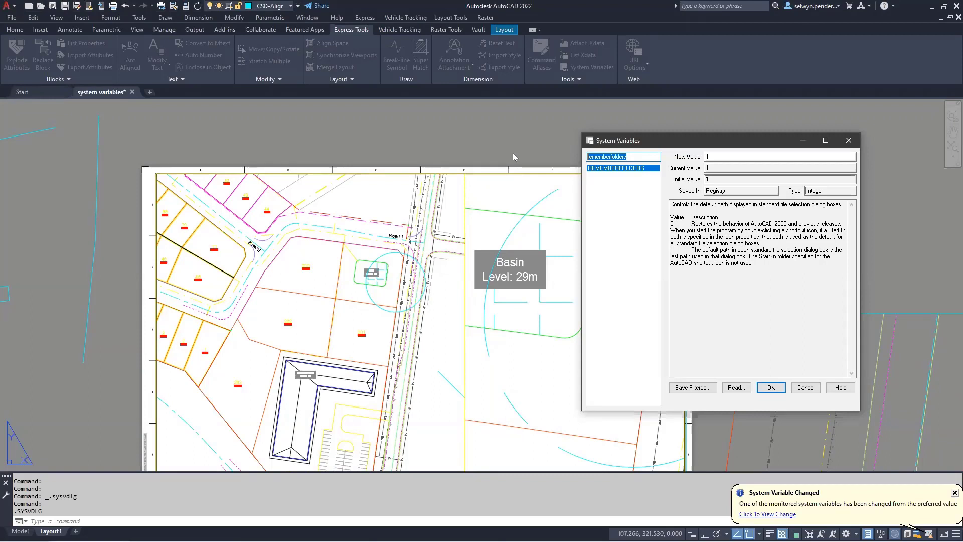
pyautogui.write('visretain')
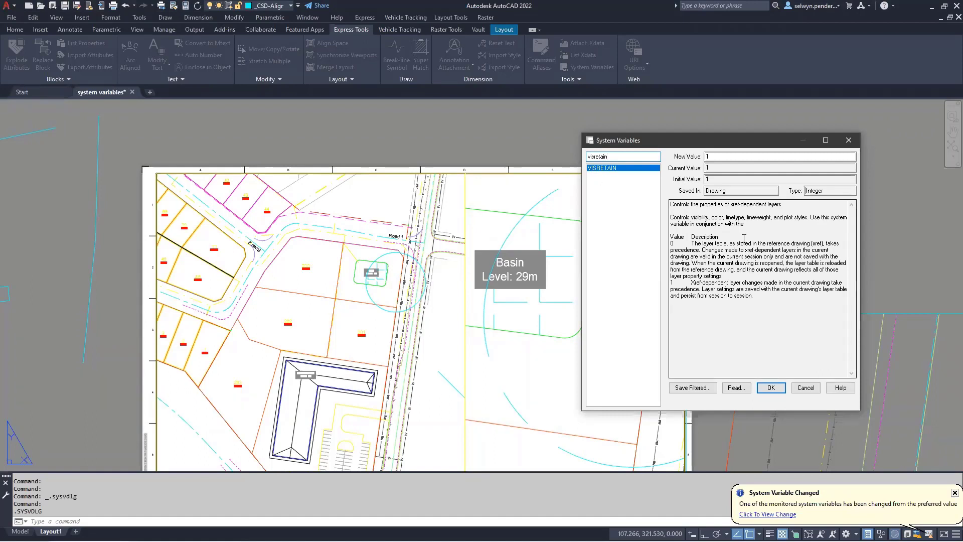
# Read the VISRETAIN descriptions for values 0 and 1, and look up VISRETAINMODE to examine its layer property bitcodes.
pyautogui.click(720, 244)
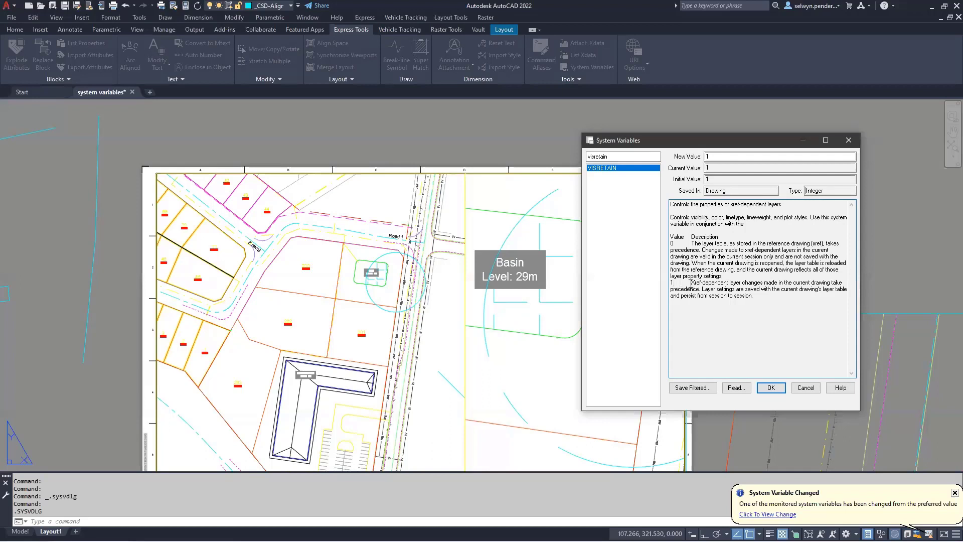
pyautogui.click(674, 282)
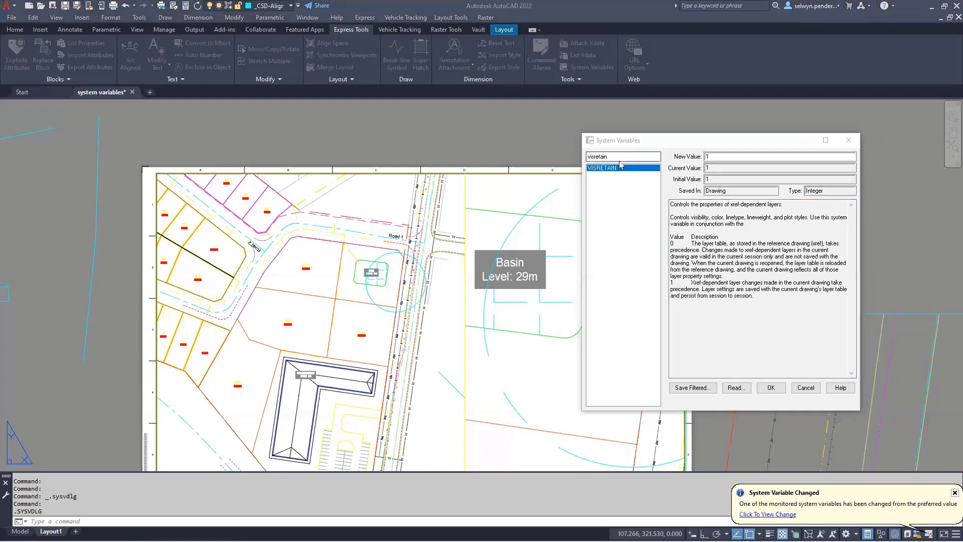
pyautogui.moveTo(618, 157); pyautogui.dragTo(567, 157)
pyautogui.write('VISRETAINMODE')
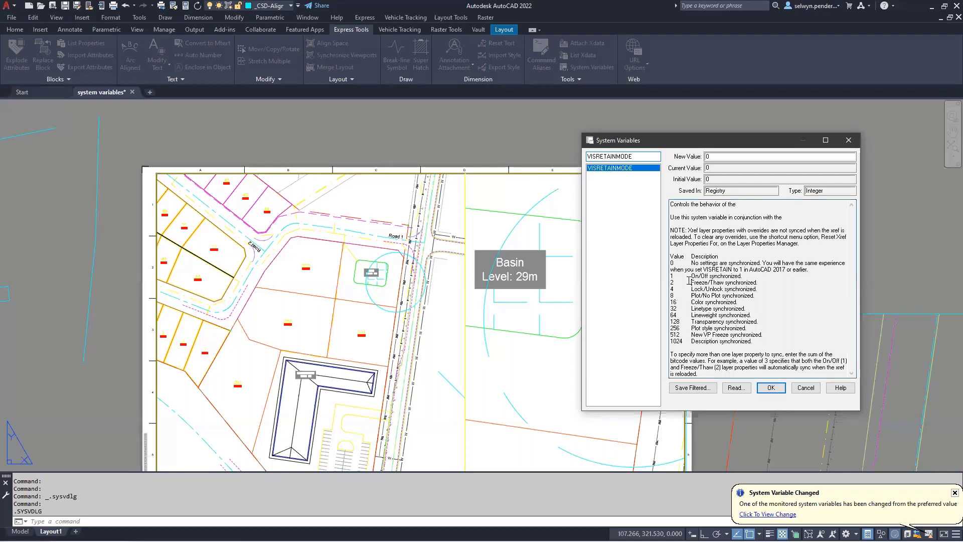
pyautogui.moveTo(690, 283); pyautogui.dragTo(773, 285)
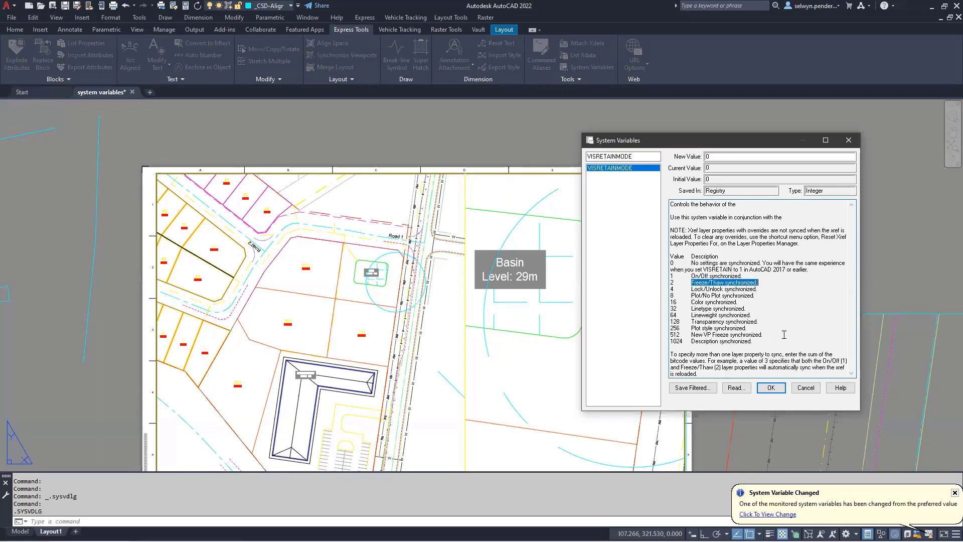
pyautogui.click(705, 266)
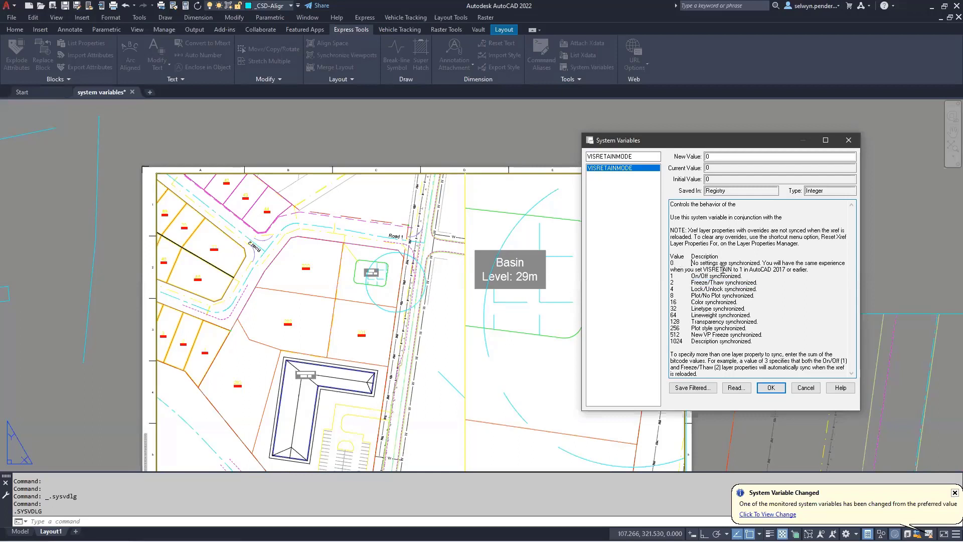
pyautogui.moveTo(732, 269); pyautogui.dragTo(814, 267)
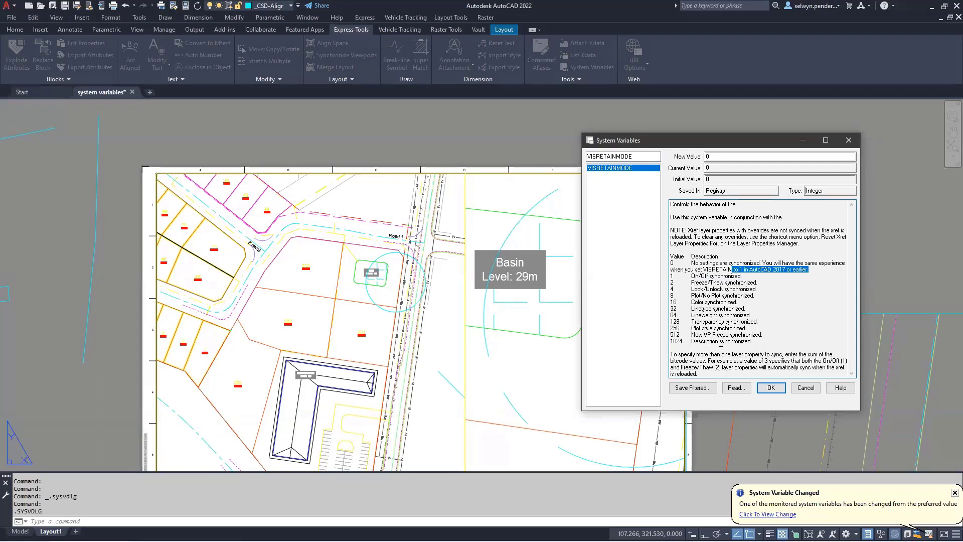
pyautogui.click(701, 282)
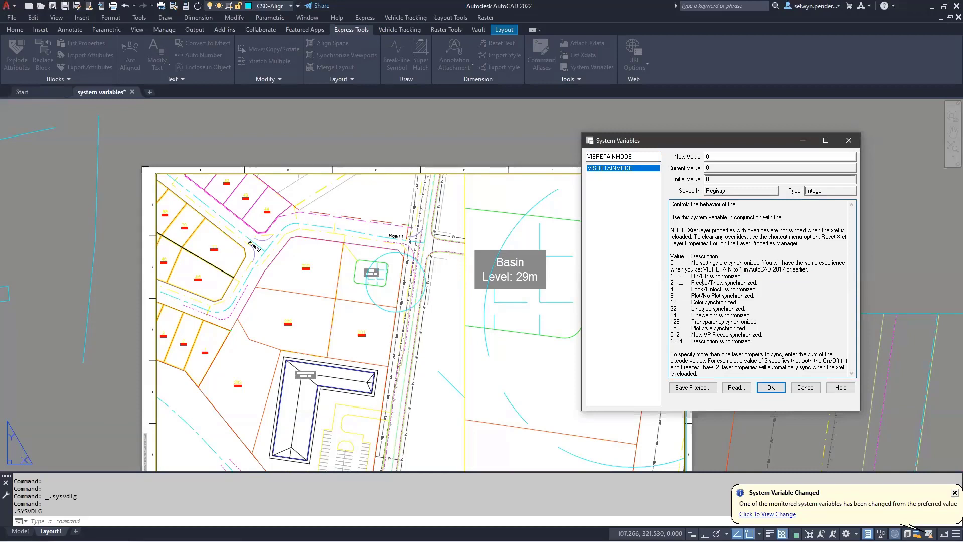
pyautogui.doubleClick(672, 283)
pyautogui.doubleClick(674, 302)
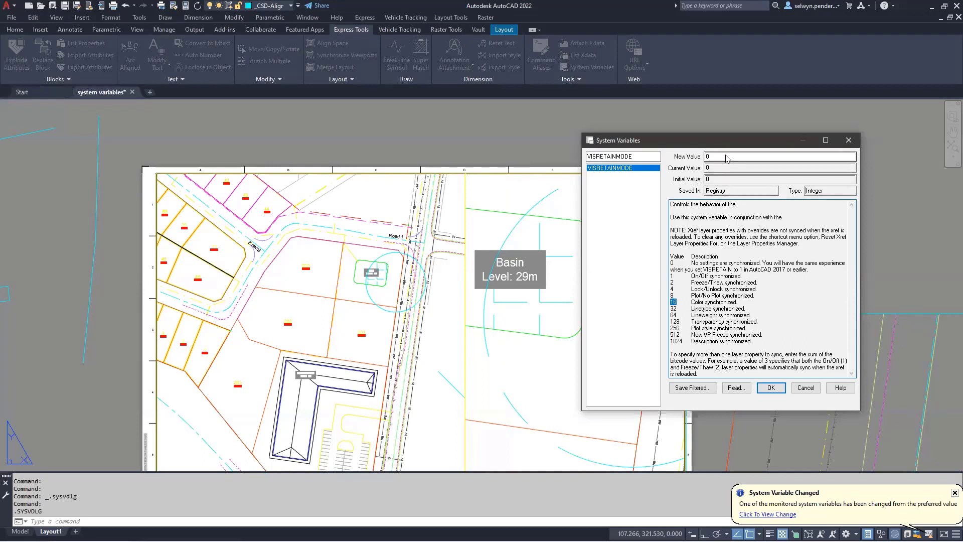
# Try 6 as the new VISRETAINMODE value, compare it with the Freeze/Thaw and Lock/Unlock bitcodes, and cancel the dialog.
pyautogui.moveTo(718, 155); pyautogui.dragTo(660, 156)
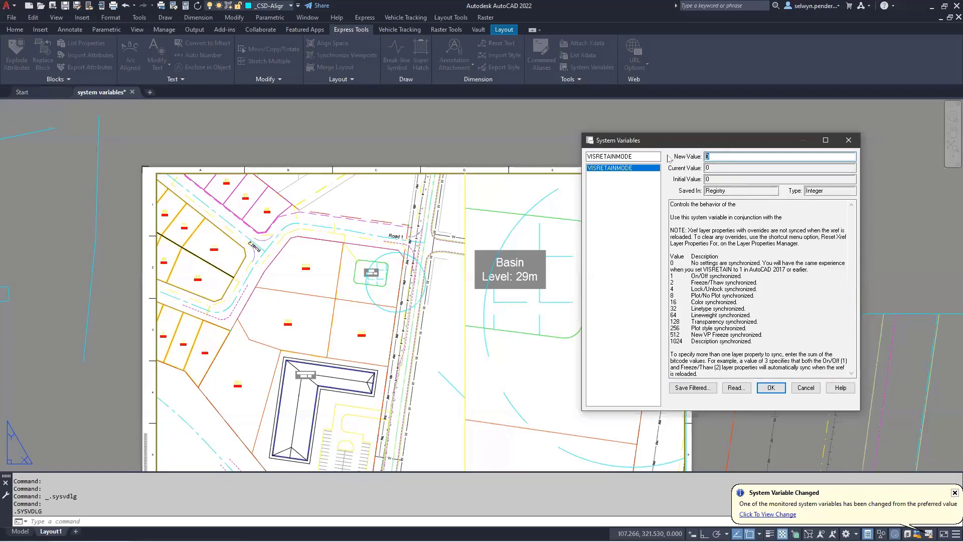
pyautogui.write('6')
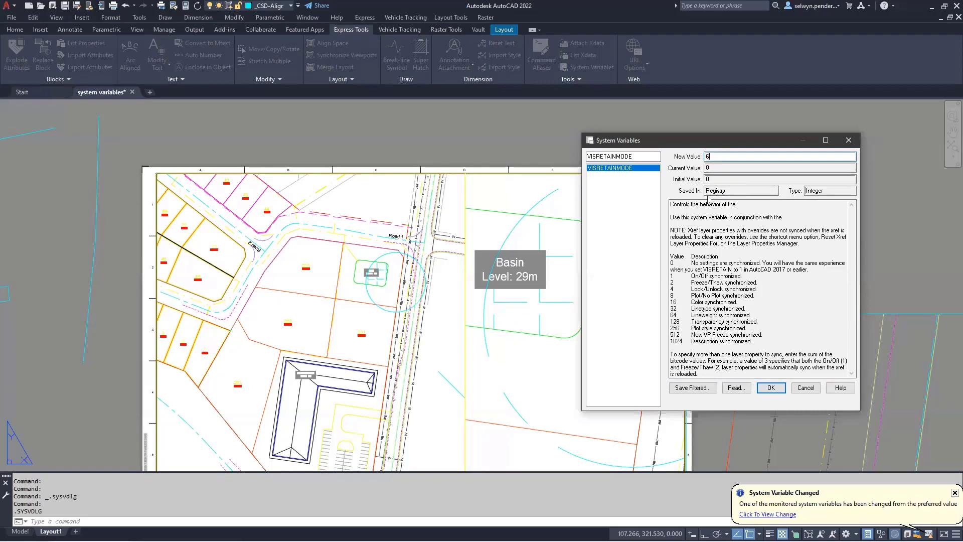
pyautogui.click(672, 283)
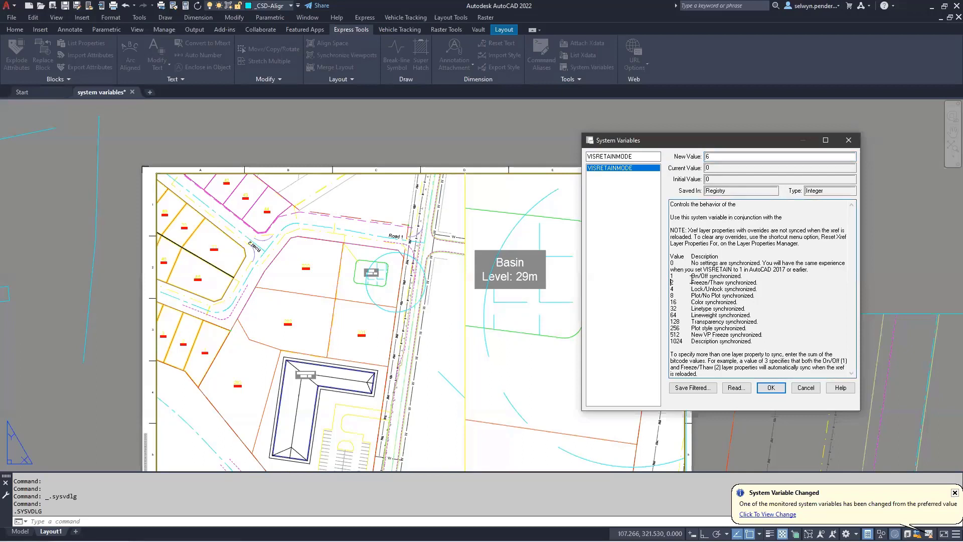
pyautogui.moveTo(692, 280); pyautogui.dragTo(823, 275)
pyautogui.click(674, 288)
pyautogui.moveTo(694, 288); pyautogui.dragTo(767, 286)
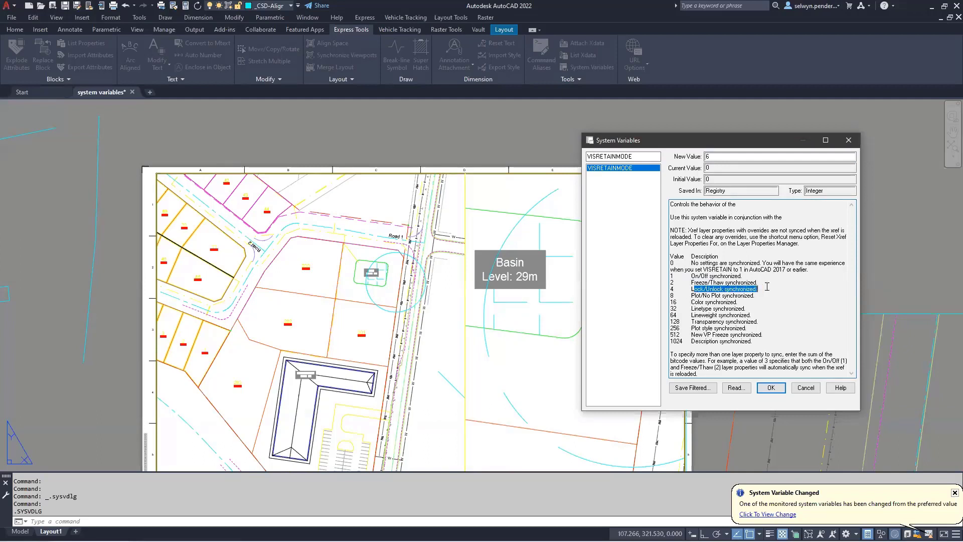
pyautogui.click(718, 156)
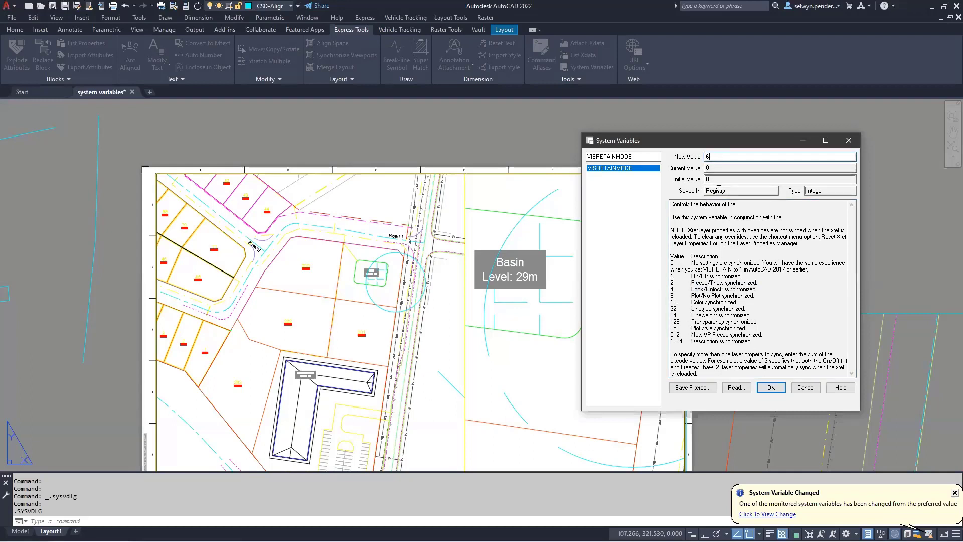
pyautogui.doubleClick(714, 155)
pyautogui.click(806, 387)
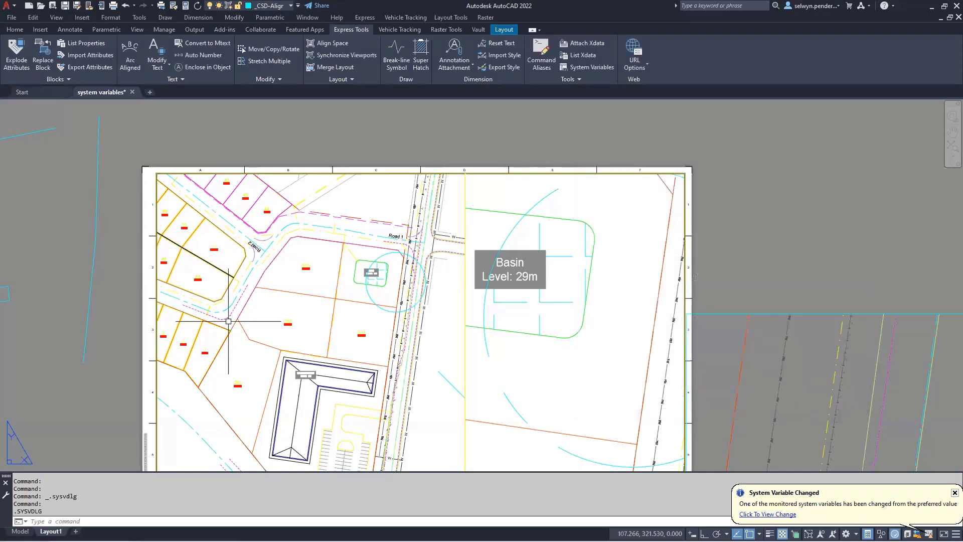
# Reopen the System Variables dialog, look up DIMLAYER, and enter DIMENSIONS as its new value.
pyautogui.press('Return')
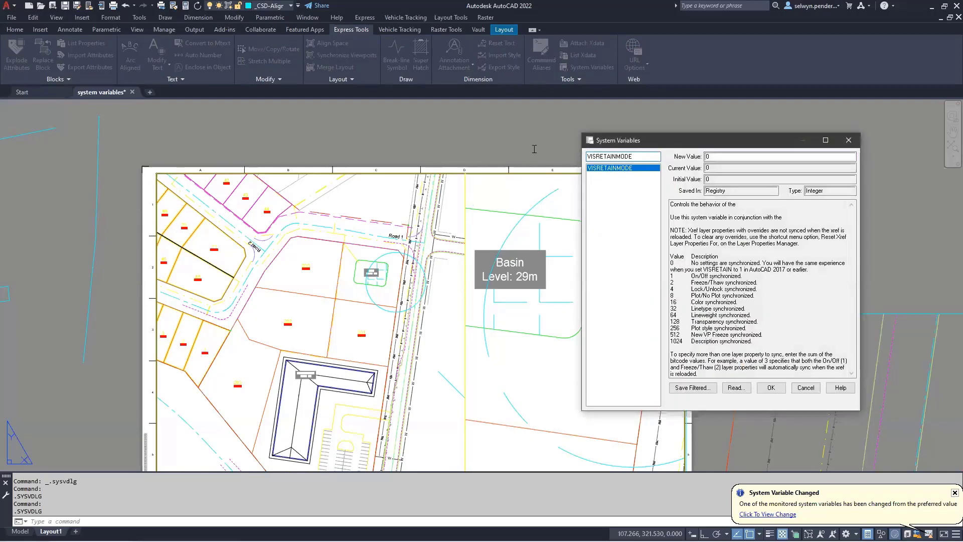
pyautogui.write('dimla')
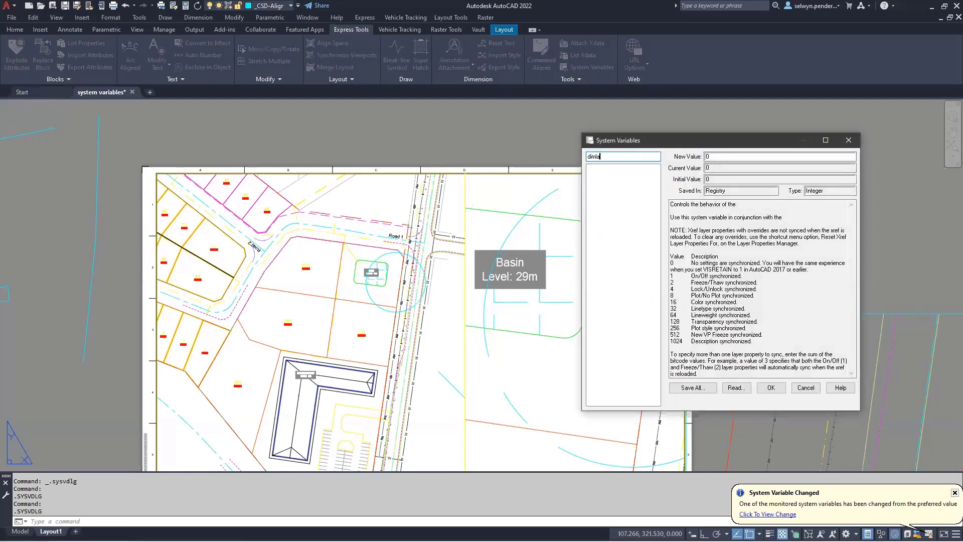
pyautogui.write('yer')
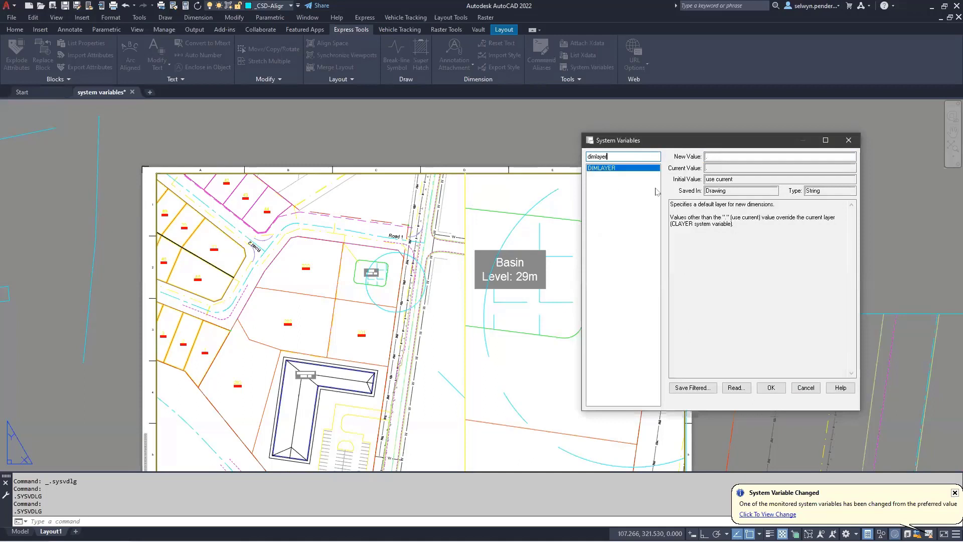
pyautogui.click(715, 158)
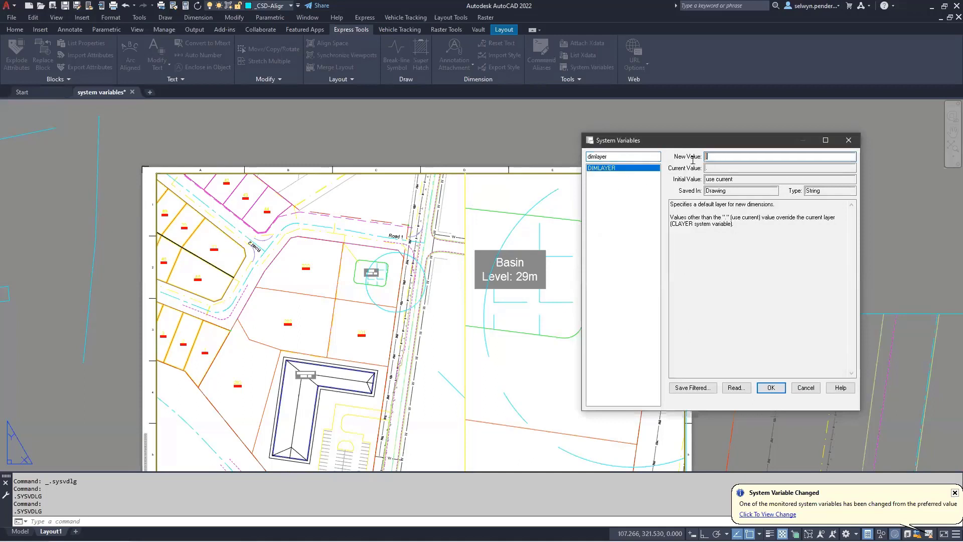
pyautogui.press('BackSpace')
pyautogui.write('DIMENSIONS')
# Look up TEXTLAYER in the System Variables dialog and enter text as its new value.
pyautogui.doubleClick(599, 156)
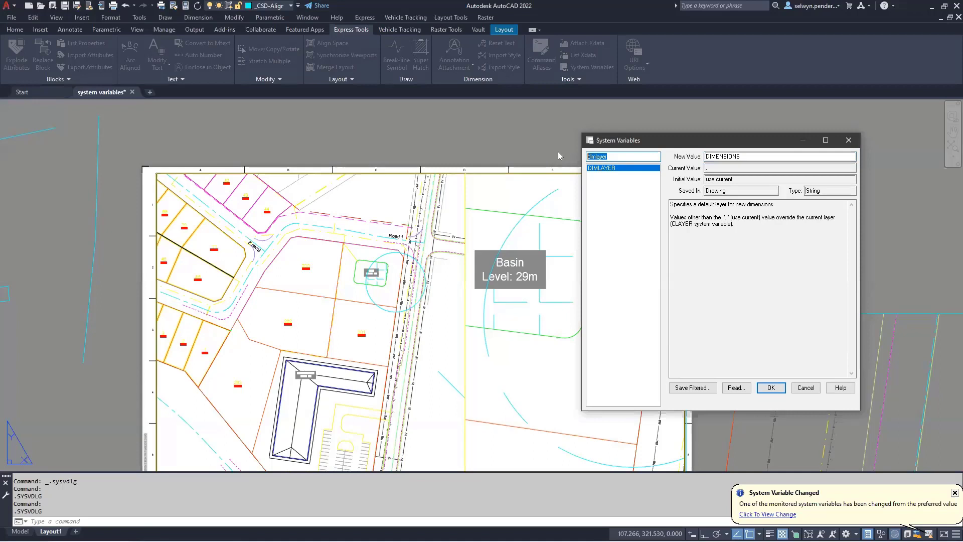
pyautogui.write('text')
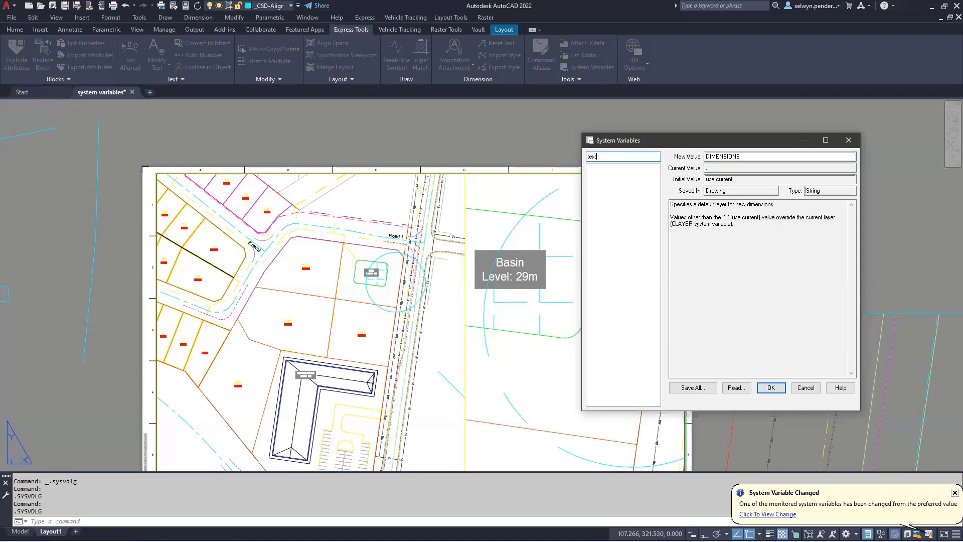
pyautogui.write('layer')
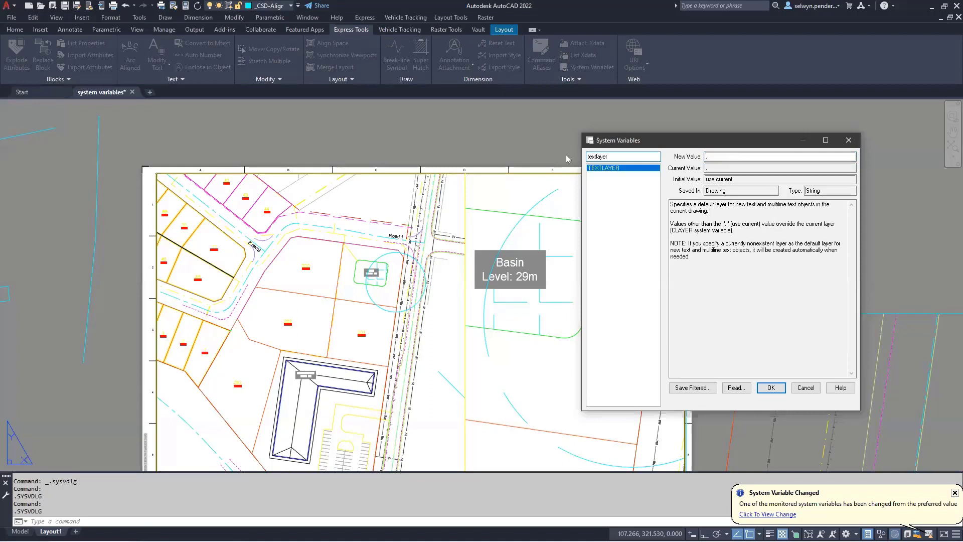
pyautogui.moveTo(718, 156); pyautogui.dragTo(687, 157)
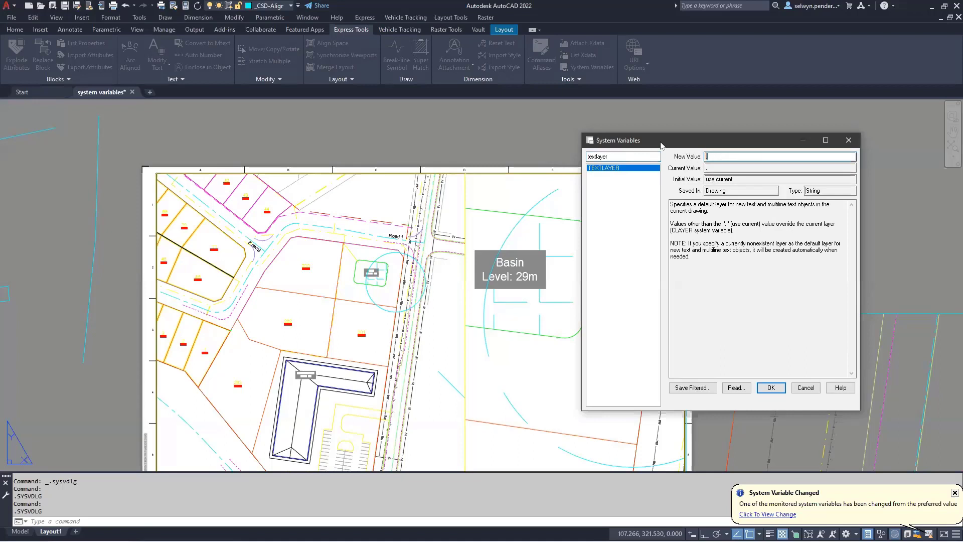
pyautogui.write('text')
# Look up XREFLAYER and examine its value and its description, including the reference to CLAYER.
pyautogui.moveTo(616, 156); pyautogui.dragTo(581, 157)
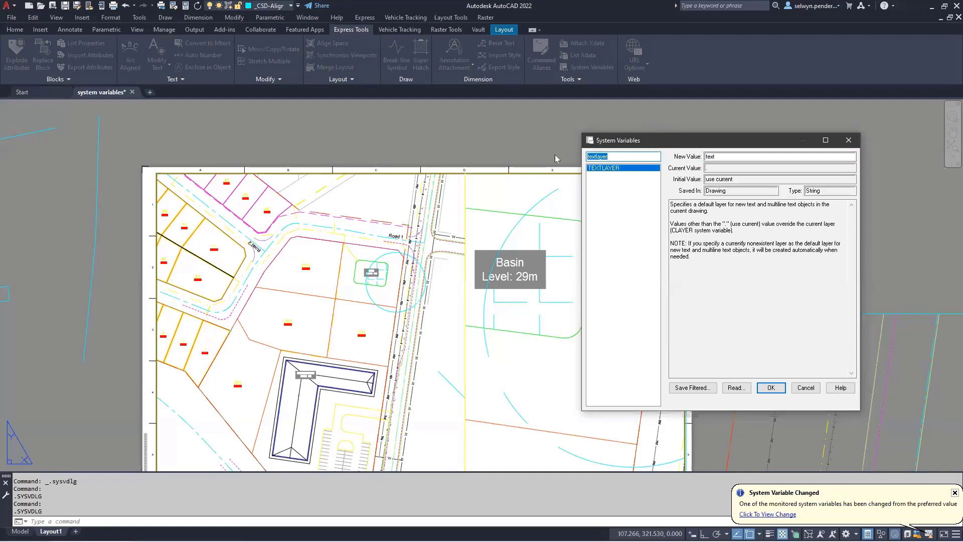
pyautogui.write('xreflay')
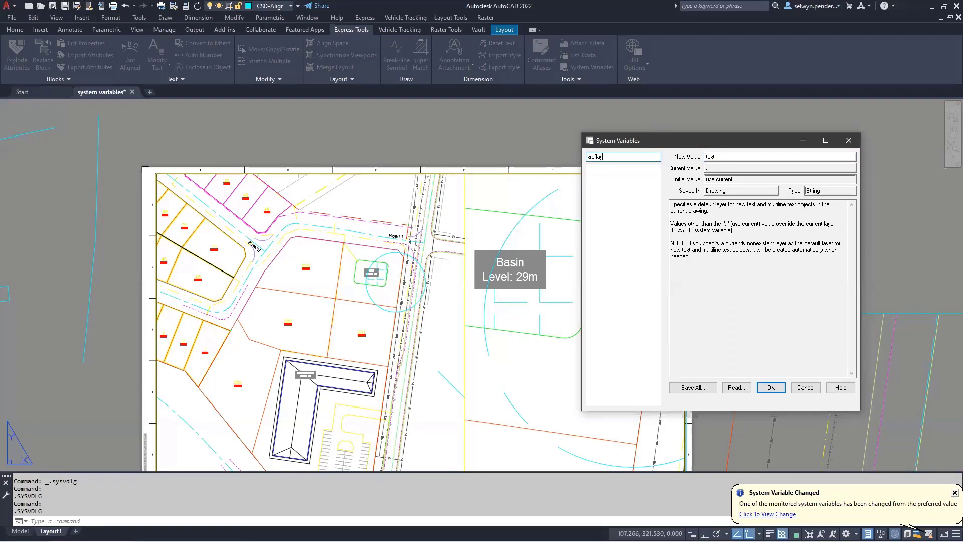
pyautogui.write('er')
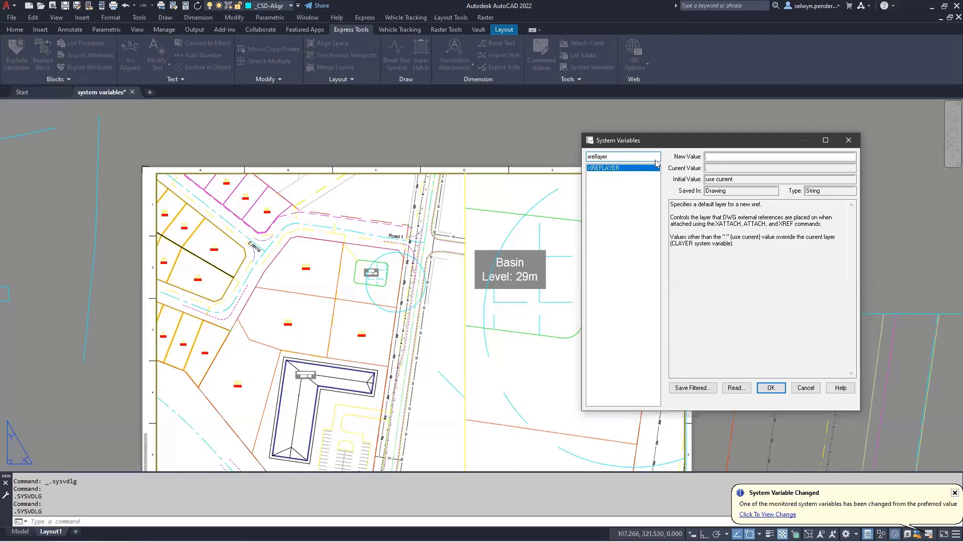
pyautogui.click(738, 156)
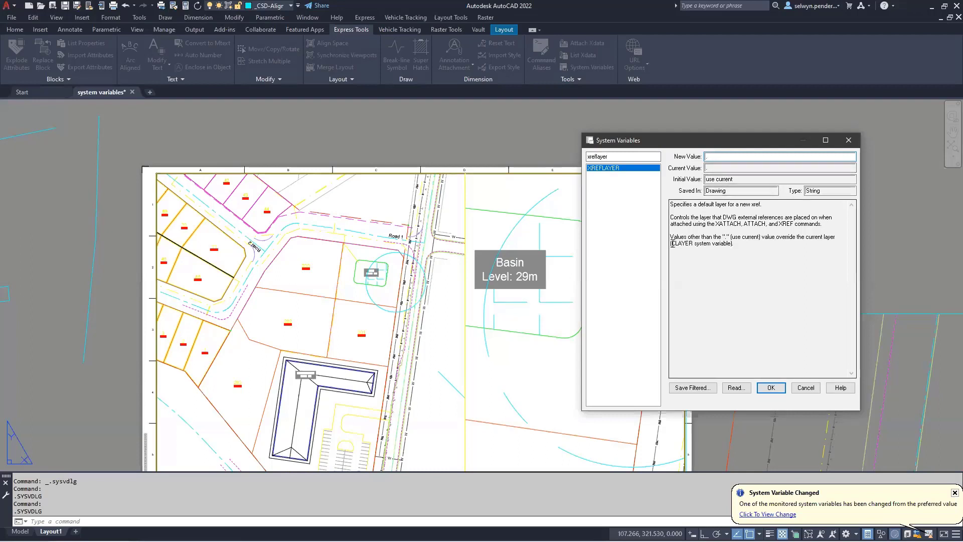
pyautogui.moveTo(672, 244); pyautogui.dragTo(698, 242)
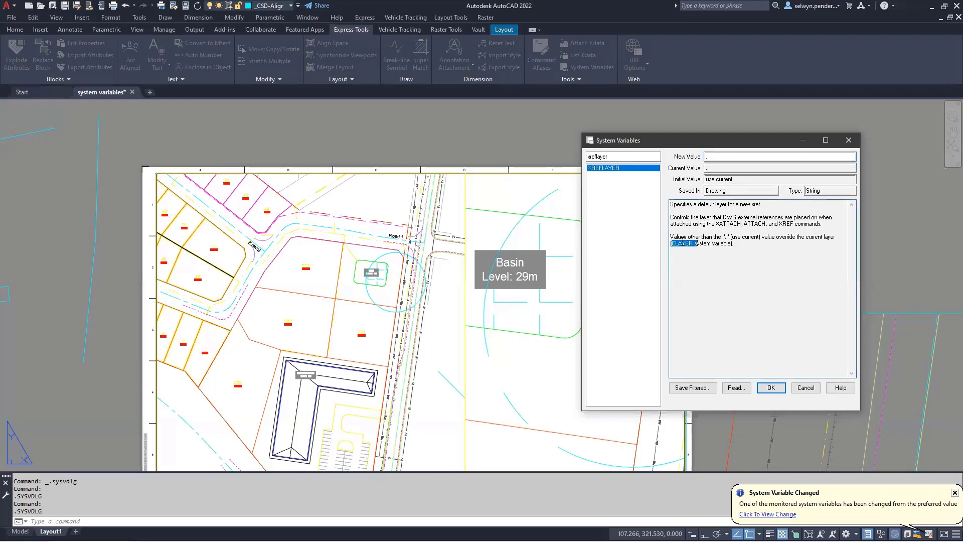
pyautogui.click(743, 241)
pyautogui.click(715, 157)
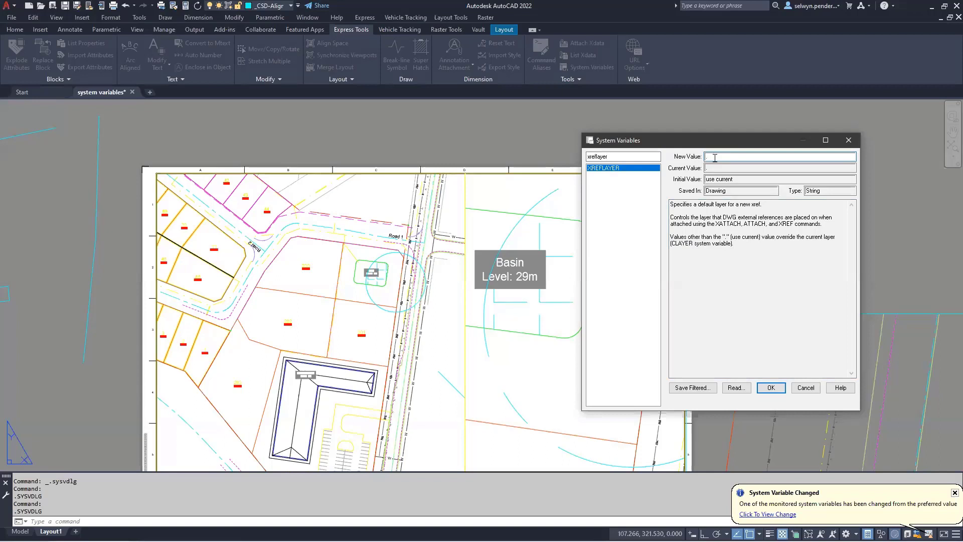
pyautogui.click(721, 167)
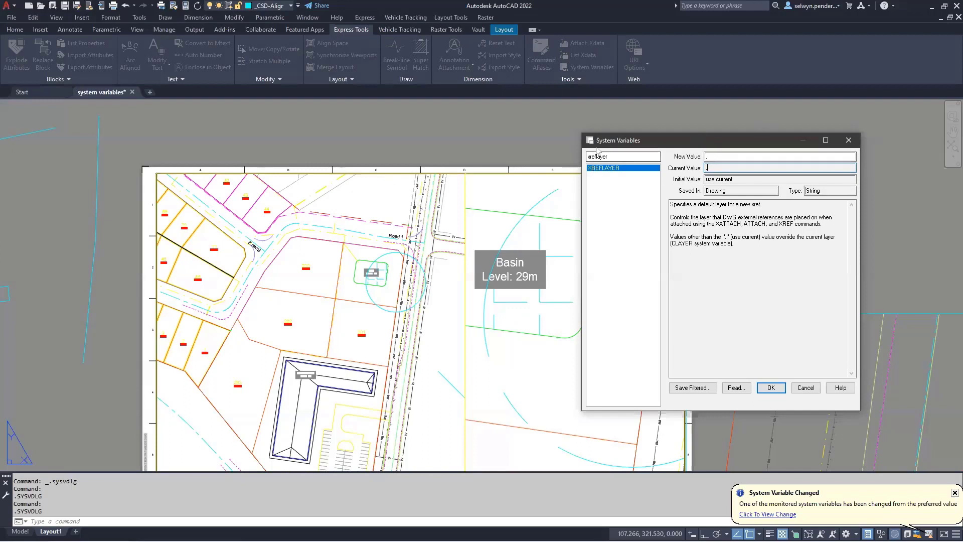
# Look up HPLAYER in the System Variables dialog, and switch to the PowerPoint slide to check the Insert / Export variables.
pyautogui.moveTo(597, 158); pyautogui.dragTo(576, 167)
pyautogui.press('BackSpace')
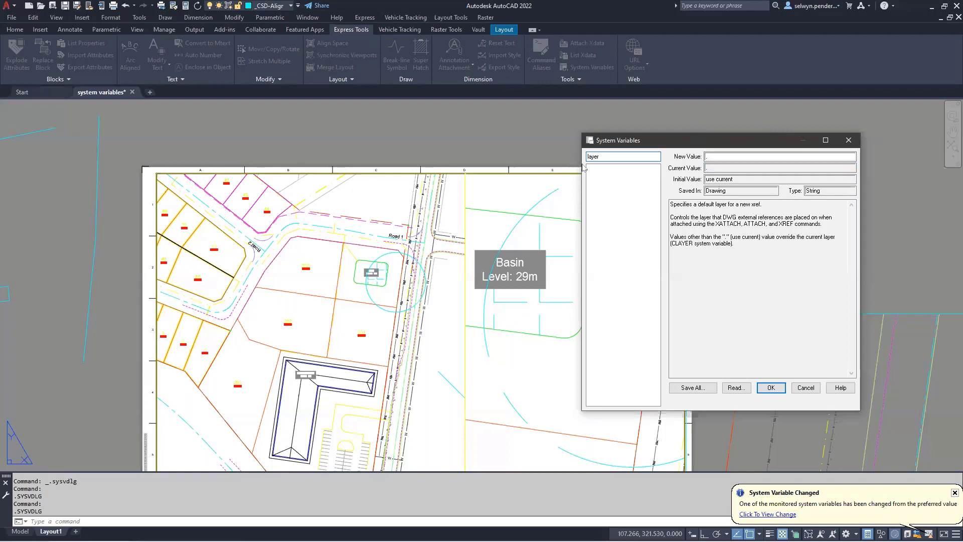
pyautogui.write('hp')
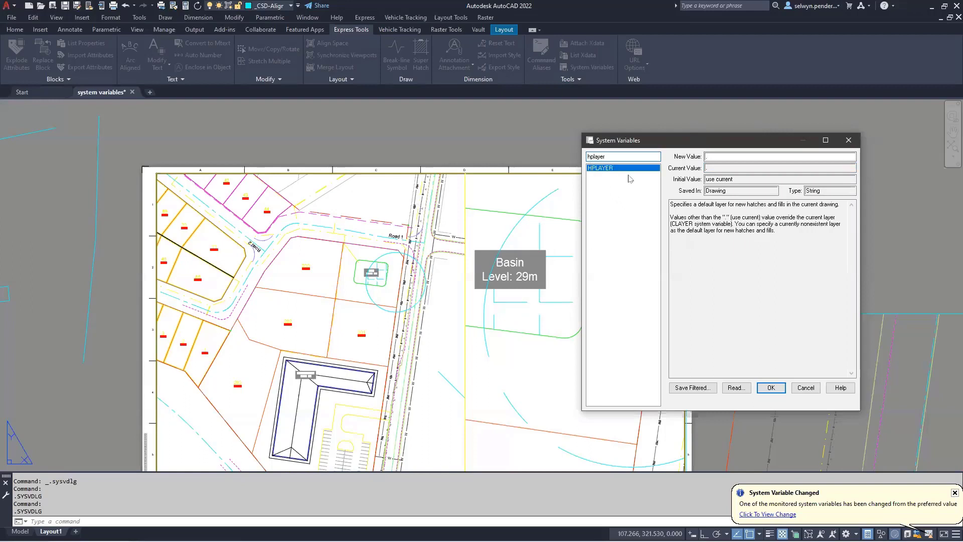
pyautogui.click(711, 156)
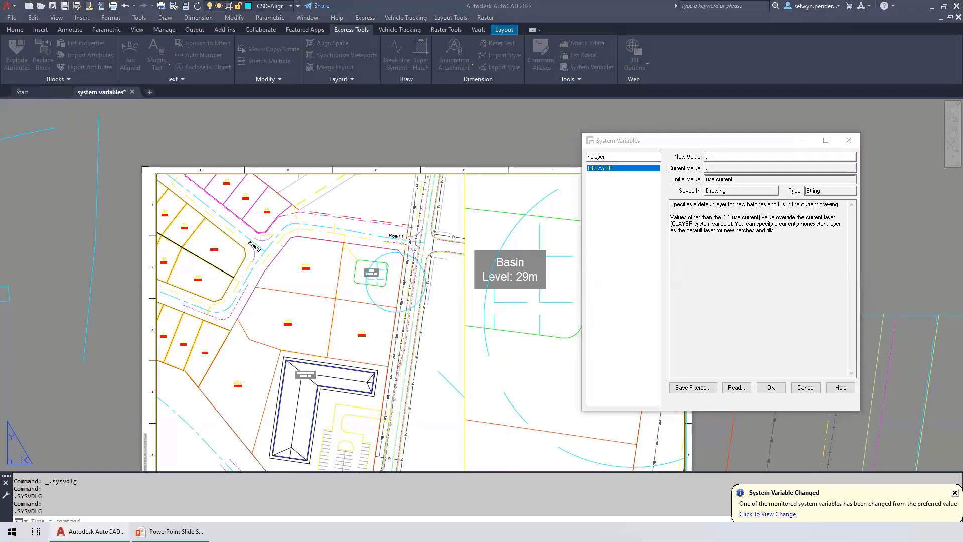
pyautogui.click(153, 533)
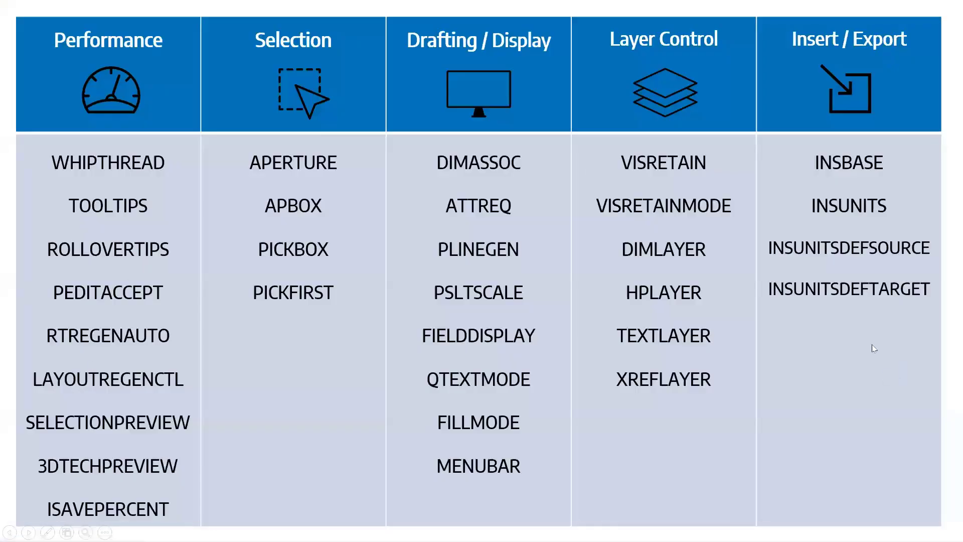
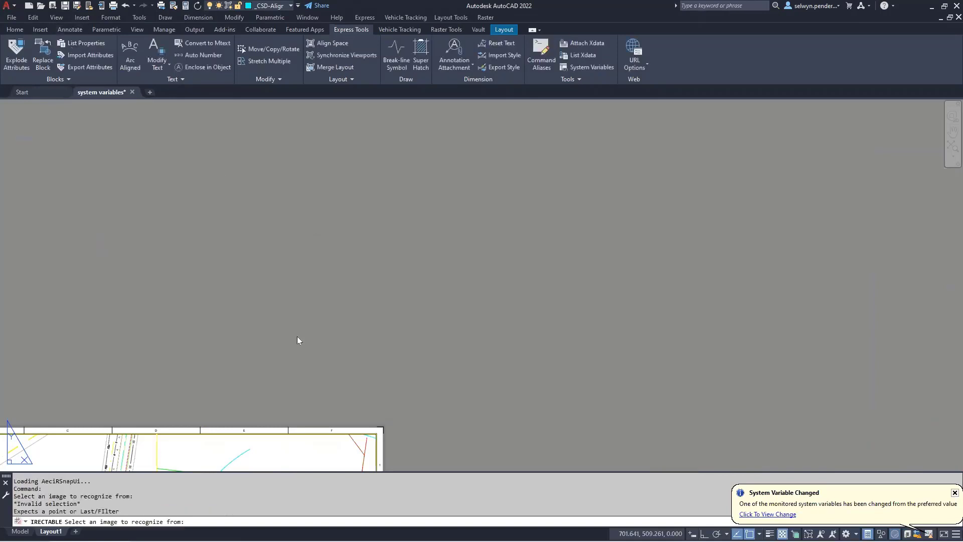
# Cancel the running IRECTABLE image recognition command in AutoCAD.
pyautogui.press('Escape')
pyautogui.press('Escape')
pyautogui.press('Escape')
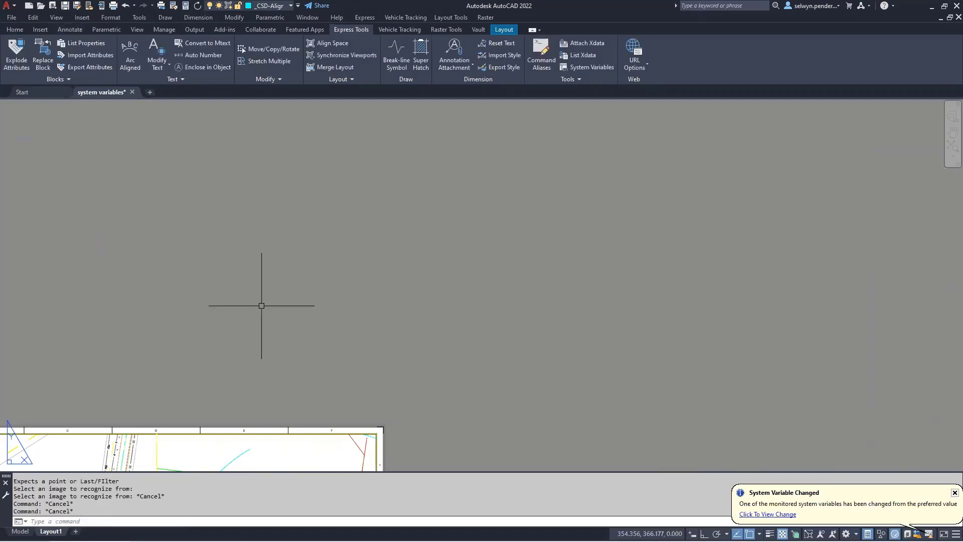
# Draw a rectangle about 102 by 36 units in the empty paper space above the layout sheet.
pyautogui.write('rectangle')
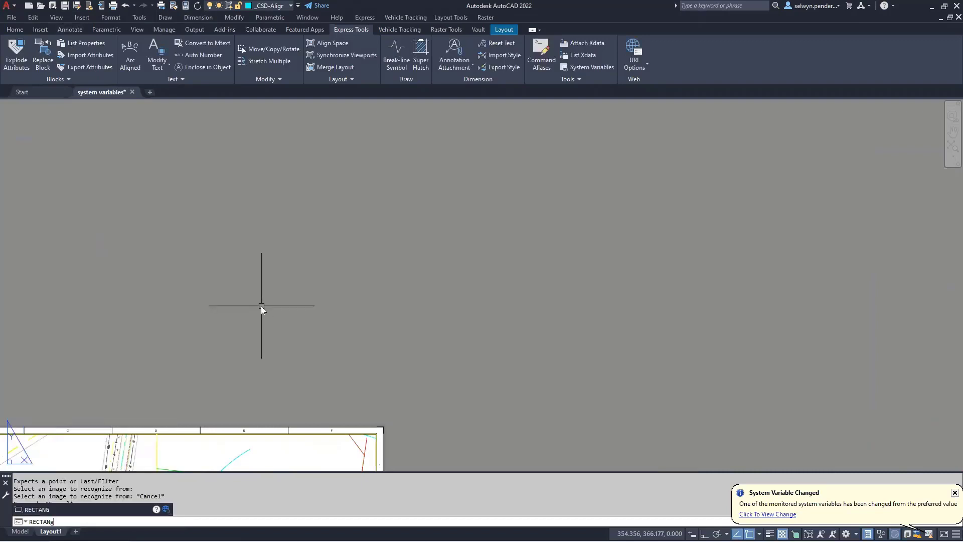
pyautogui.press('Return')
pyautogui.click(216, 181)
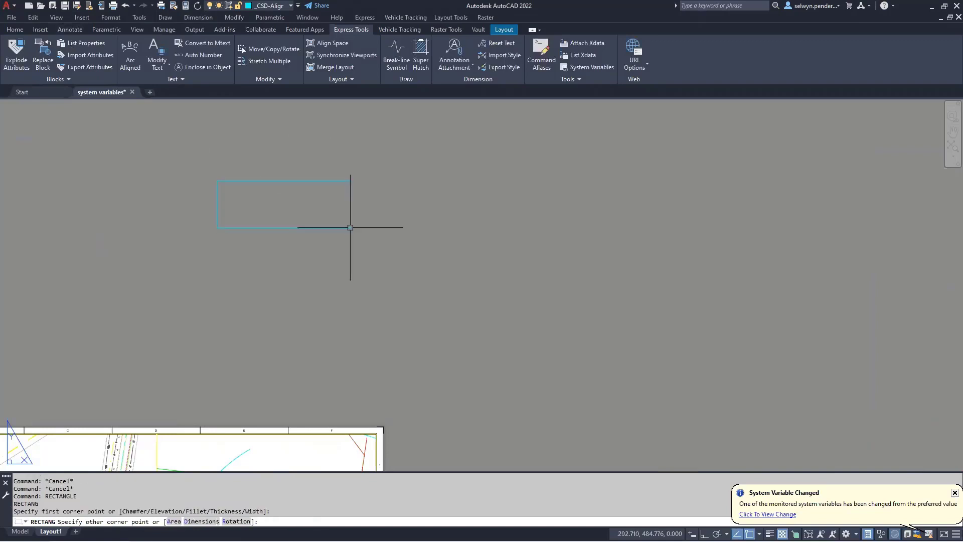
pyautogui.click(350, 228)
pyautogui.press('Return')
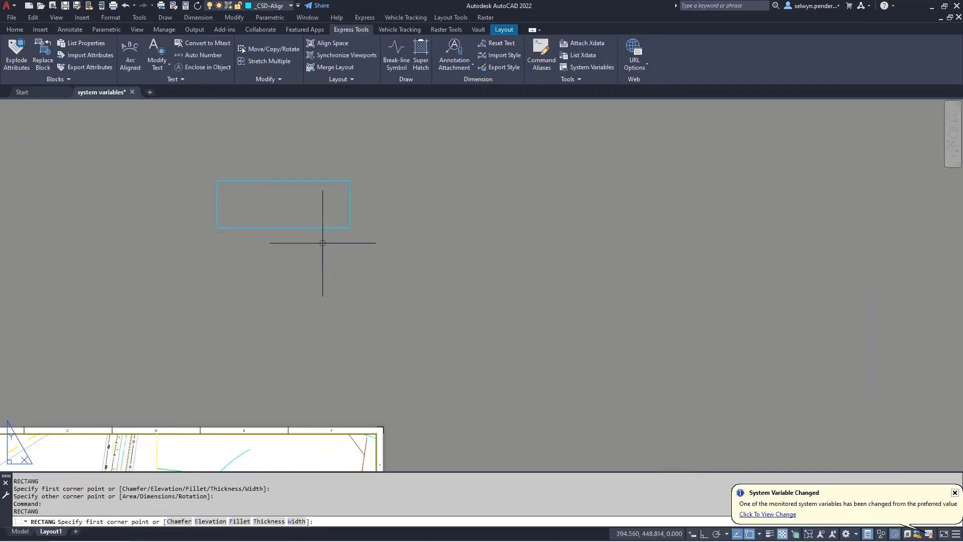
pyautogui.moveTo(323, 242); pyautogui.dragTo(409, 263, button='middle')
pyautogui.scroll(-4, 409, 263)
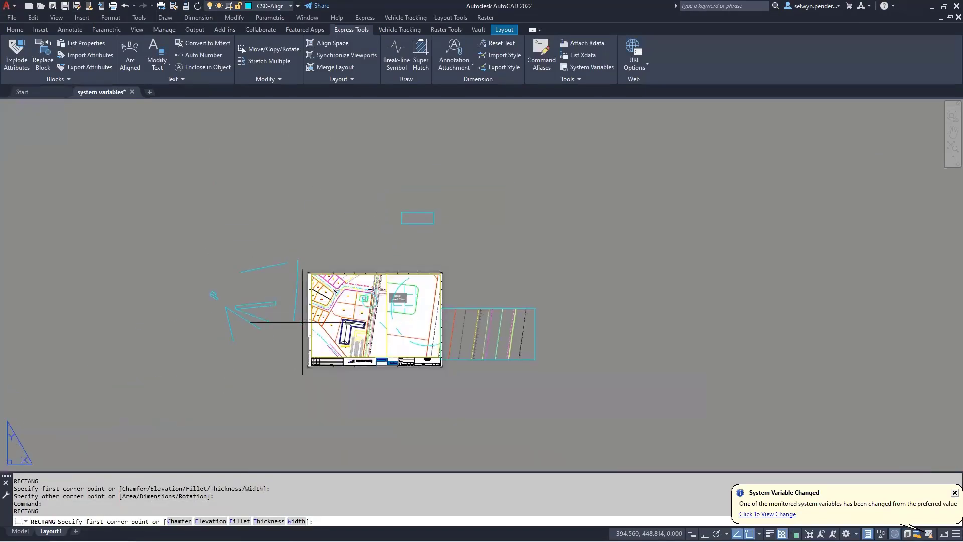
pyautogui.write('1')
pyautogui.press('Return')
pyautogui.write('0,')
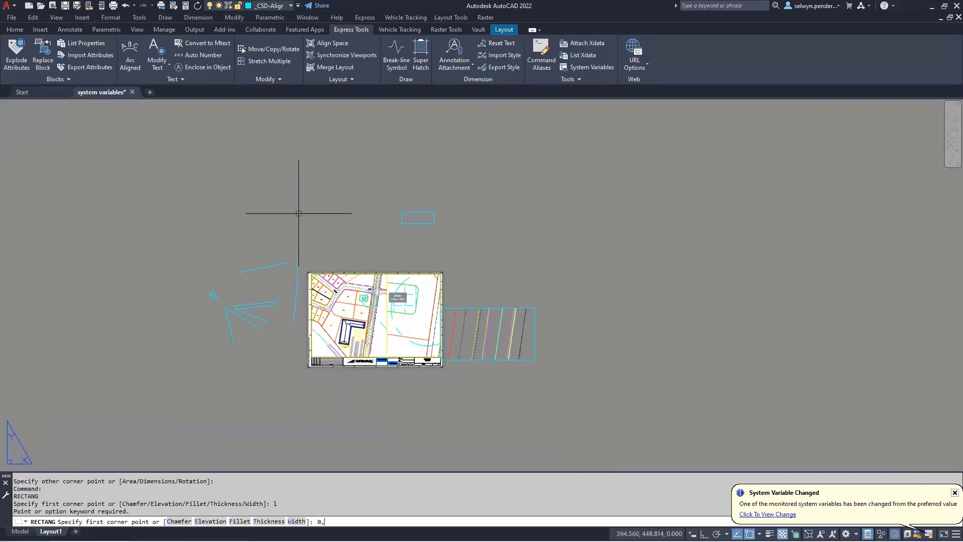
pyautogui.write('0,0')
pyautogui.press('Return')
pyautogui.scroll(4, 318, 367)
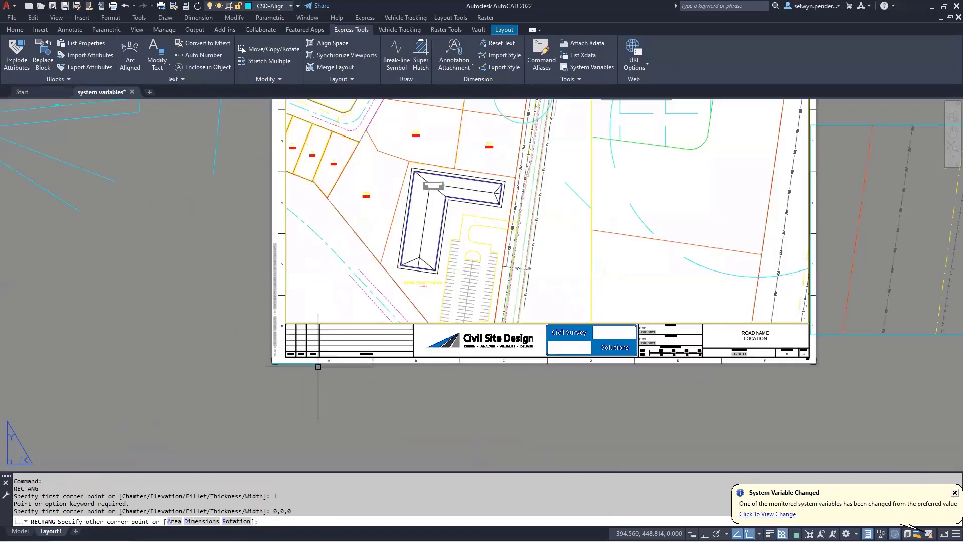
pyautogui.scroll(2, 264, 361)
pyautogui.press('Escape')
pyautogui.scroll(-1, 407, 172)
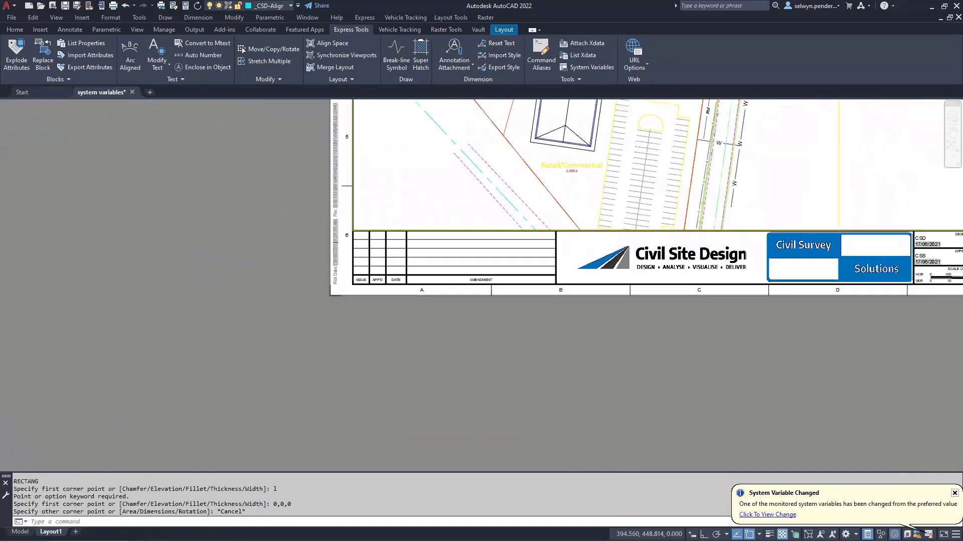
pyautogui.scroll(-5, 389, 282)
# Convert the new rectangle into a block named temp with base point 0,0,0, and move it to the right, above the linetype samples.
pyautogui.click(412, 201)
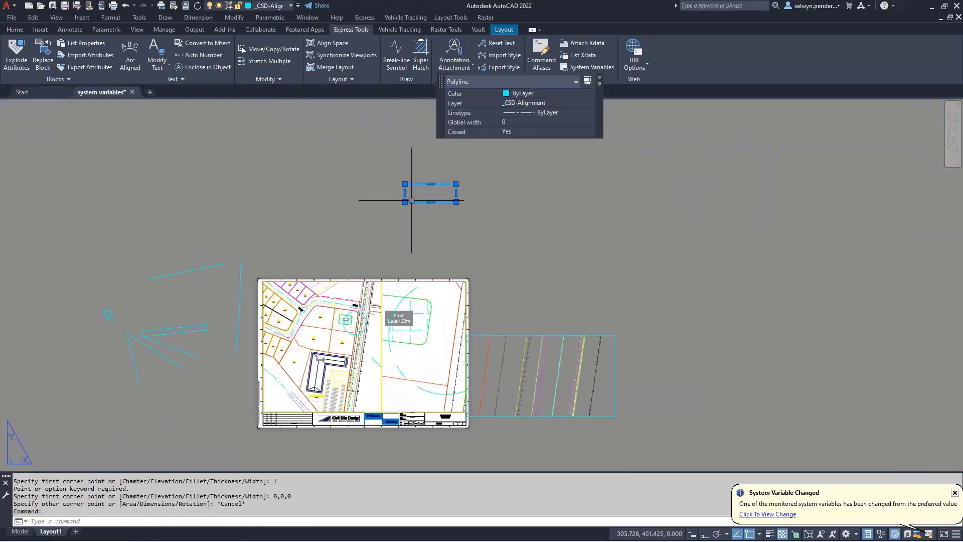
pyautogui.write('block')
pyautogui.press('Return')
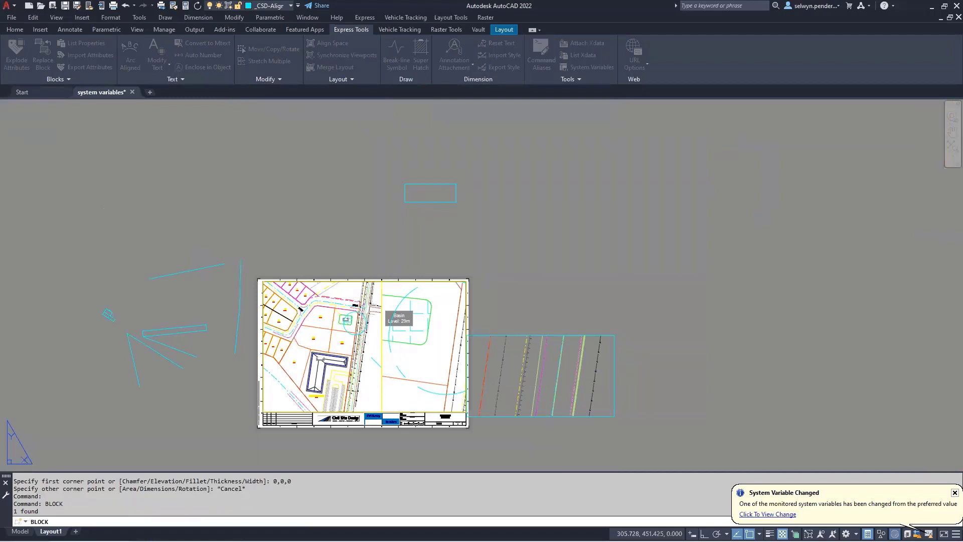
pyautogui.write('temp')
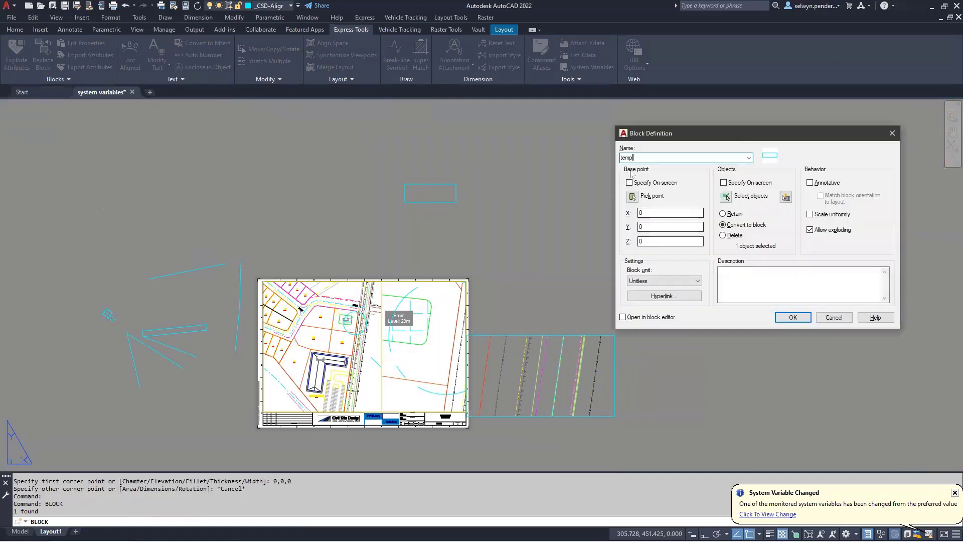
pyautogui.click(726, 196)
pyautogui.click(430, 201)
pyautogui.click(425, 201)
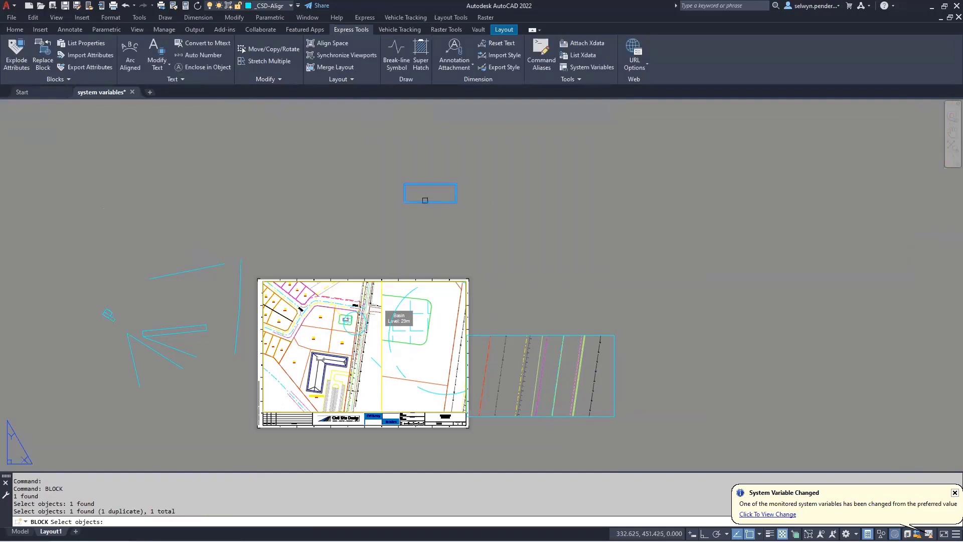
pyautogui.press('Return')
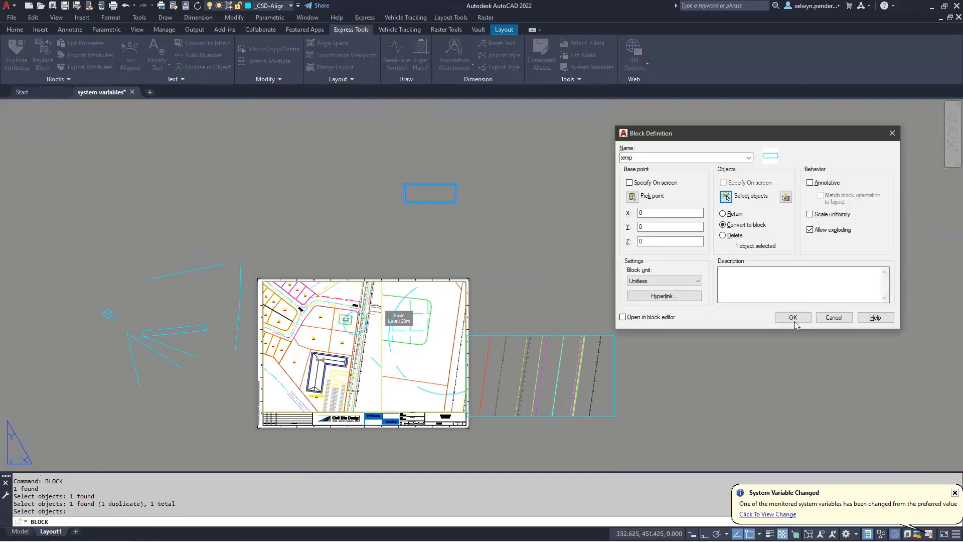
pyautogui.click(793, 318)
pyautogui.click(420, 200)
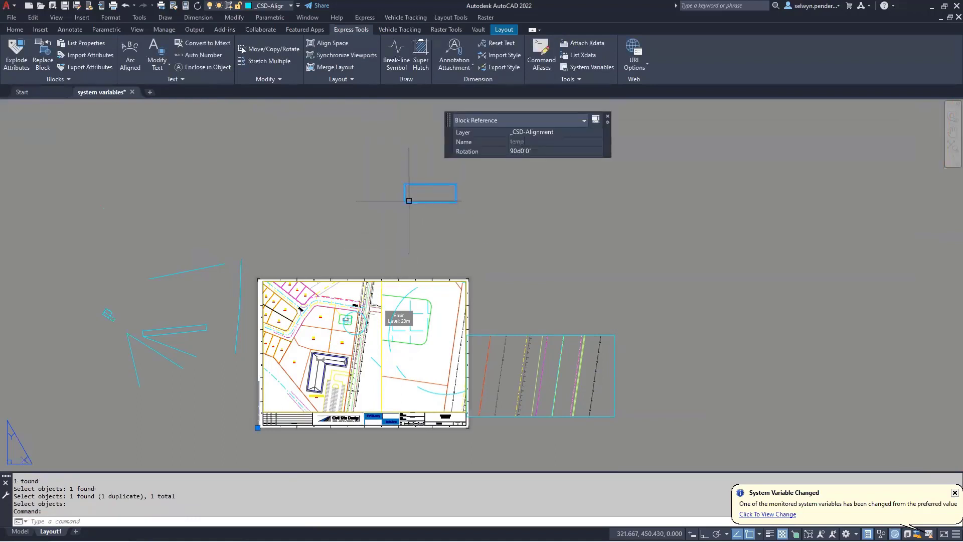
pyautogui.moveTo(409, 201); pyautogui.dragTo(766, 181)
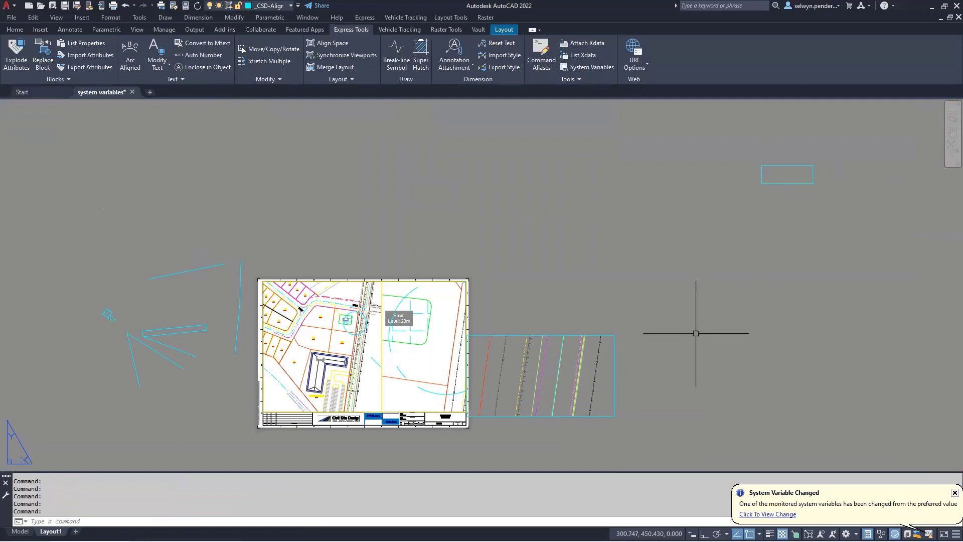
# Edit the temp block in the Block Editor, set INSBASE to the rectangle's lower-left corner, and save the changes to temp.
pyautogui.click(783, 184)
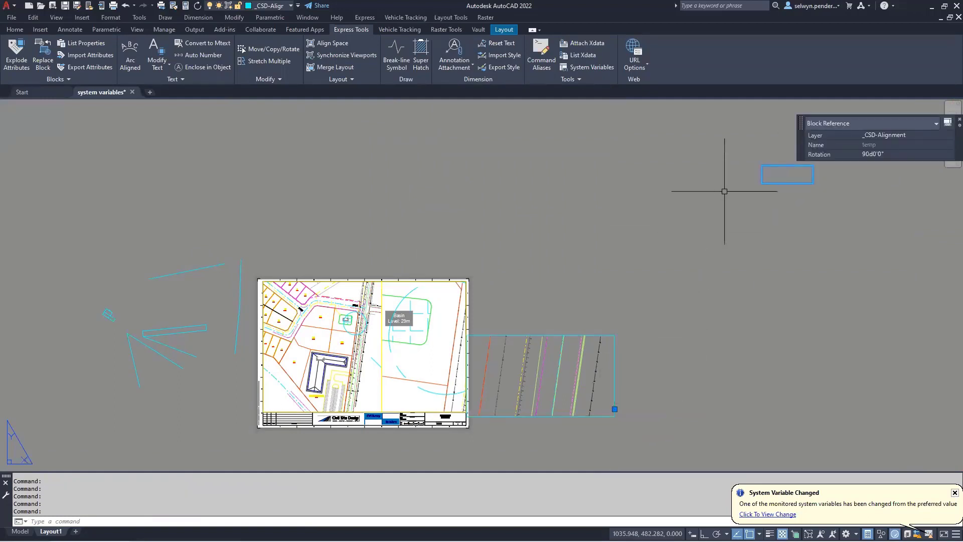
pyautogui.rightClick(766, 184)
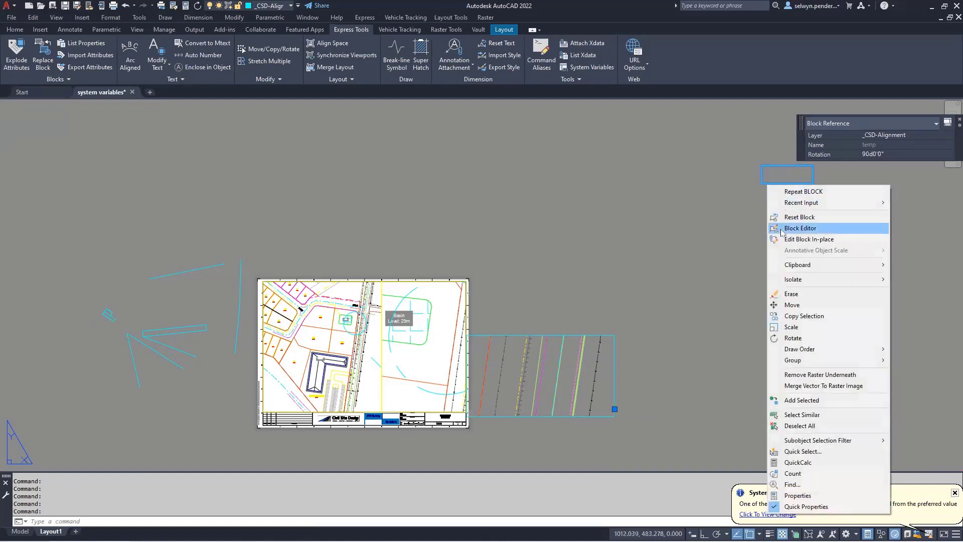
pyautogui.click(798, 228)
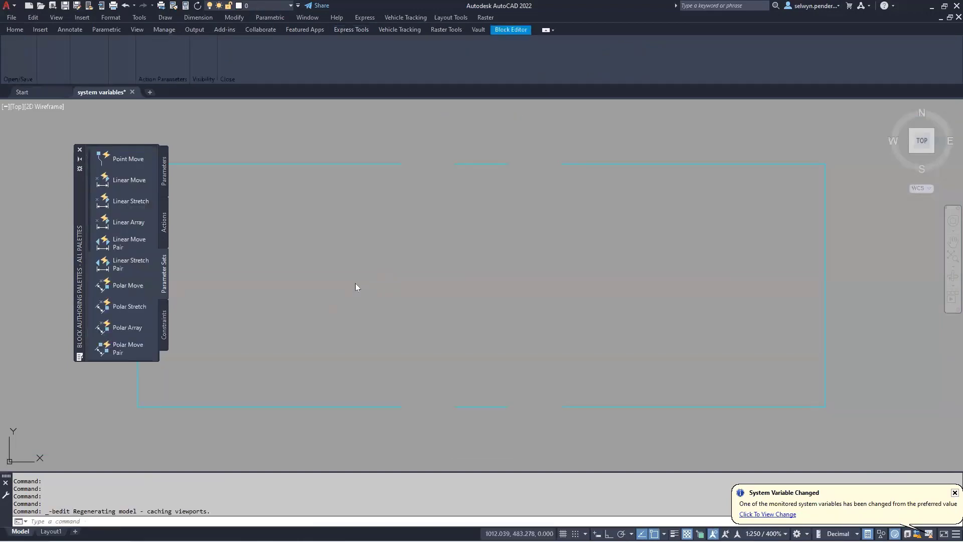
pyautogui.click(355, 282)
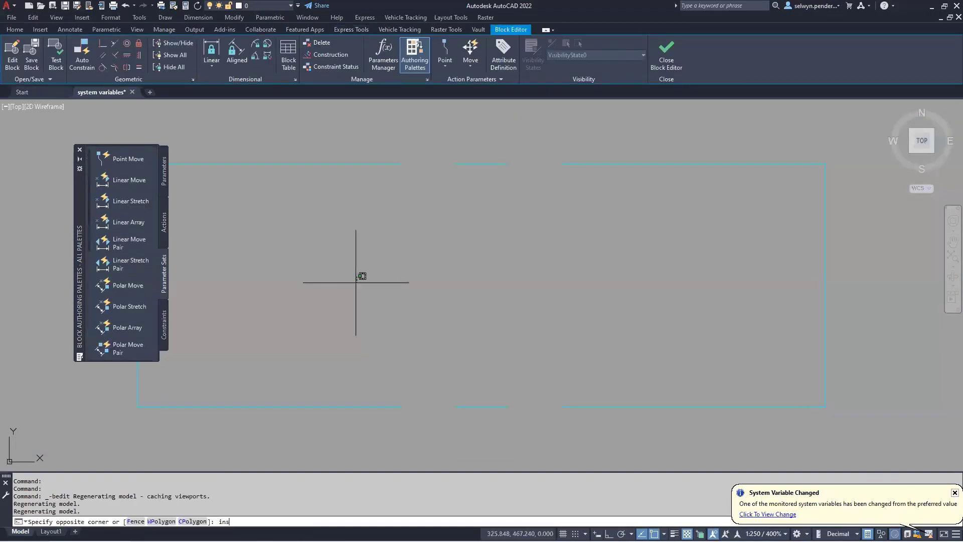
pyautogui.write('insbase')
pyautogui.press('Return')
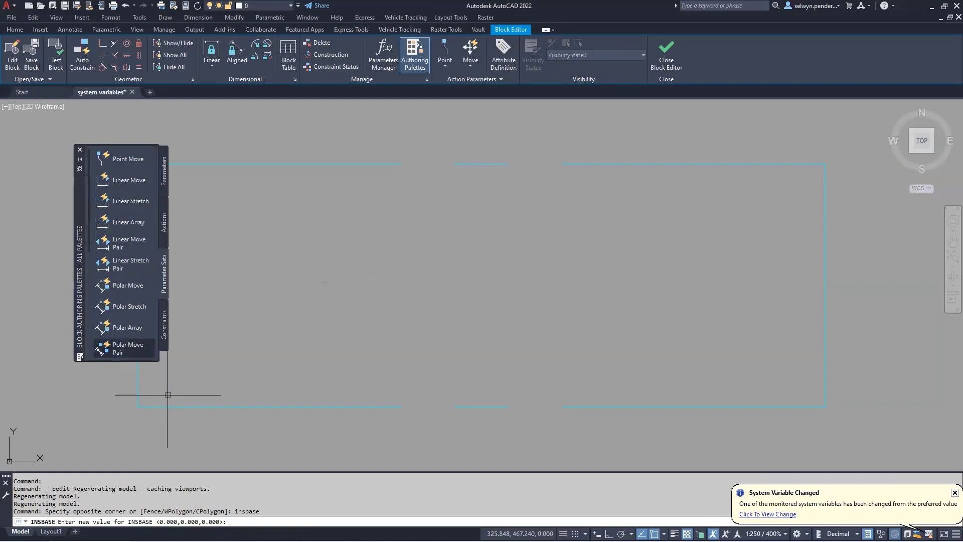
pyautogui.click(138, 406)
pyautogui.click(665, 55)
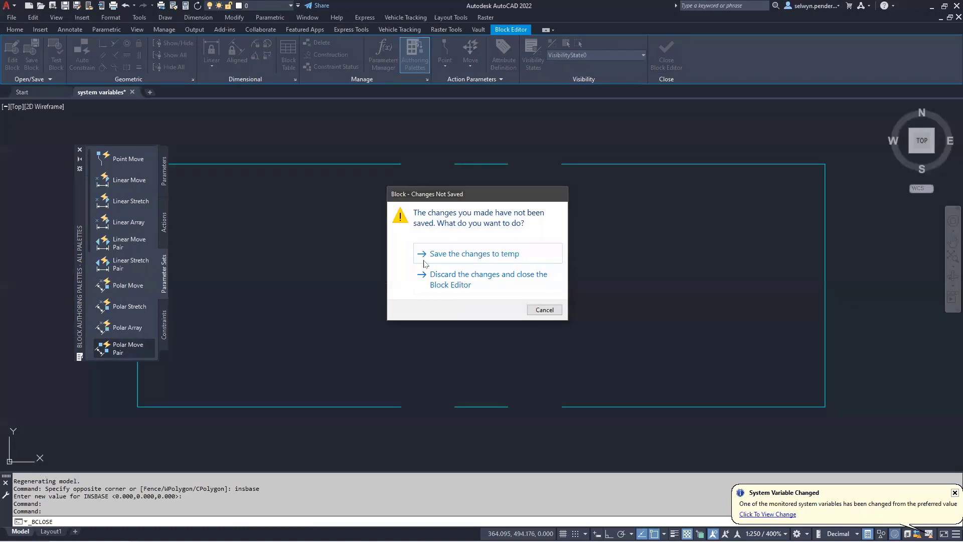
pyautogui.click(424, 258)
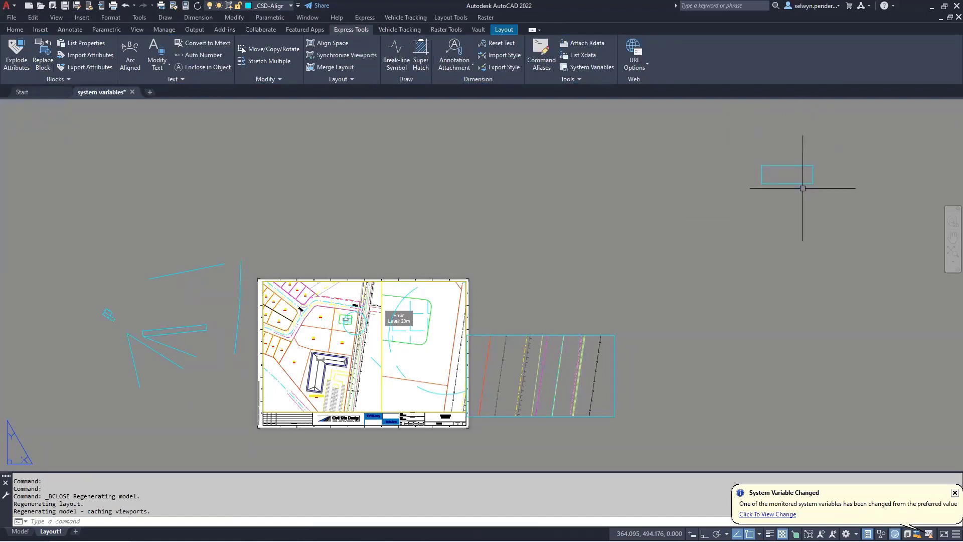
# Select the temp block in the layout and examine where its insertion grip lies.
pyautogui.click(775, 183)
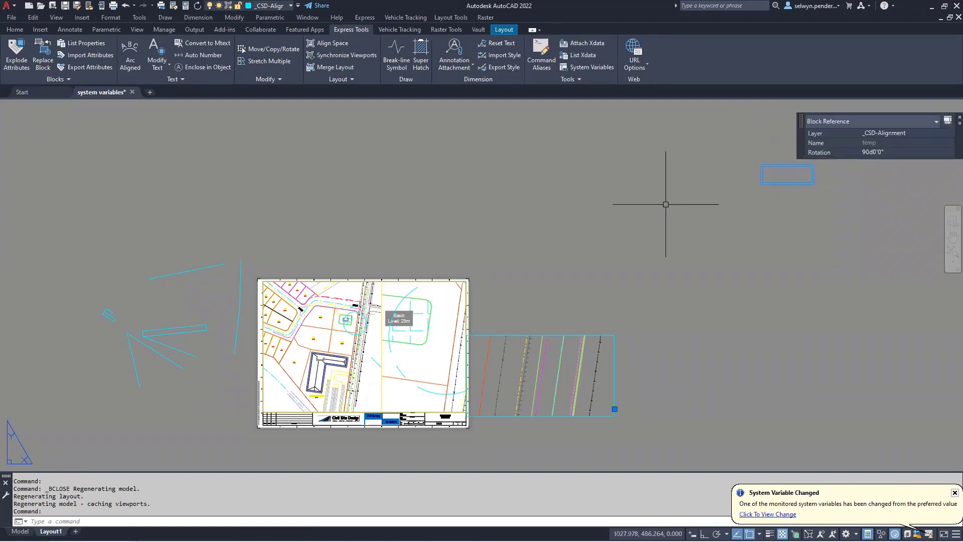
pyautogui.moveTo(322, 292); pyautogui.dragTo(449, 211, button='middle')
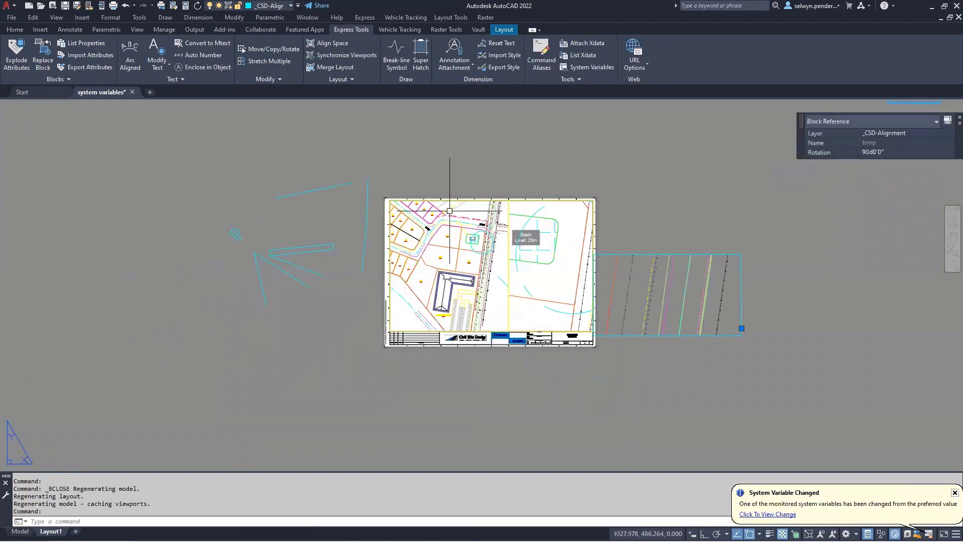
pyautogui.moveTo(240, 367); pyautogui.dragTo(275, 378, button='middle')
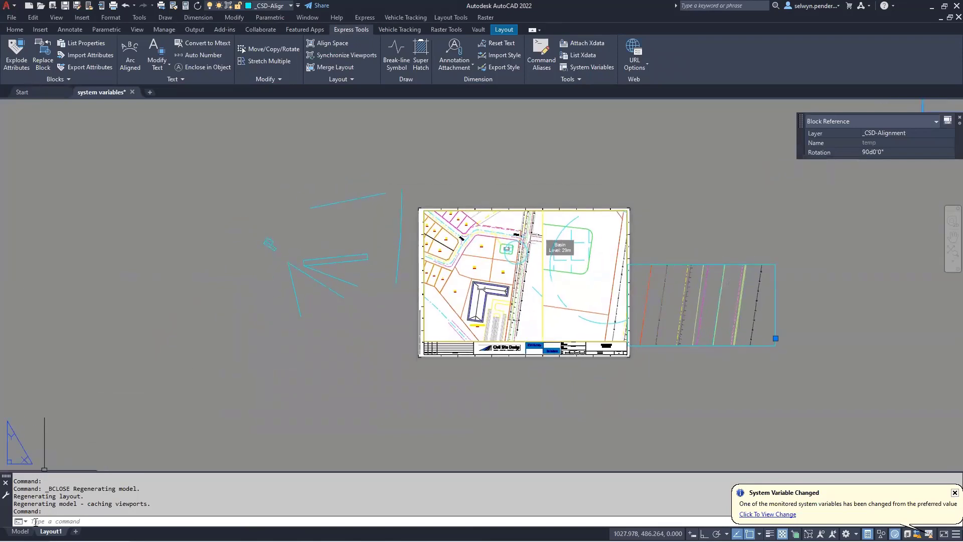
# Switch to model space and set INSBASE to the boundary endpoint at the lower corner of lot 52.
pyautogui.click(21, 532)
pyautogui.scroll(-6, 272, 327)
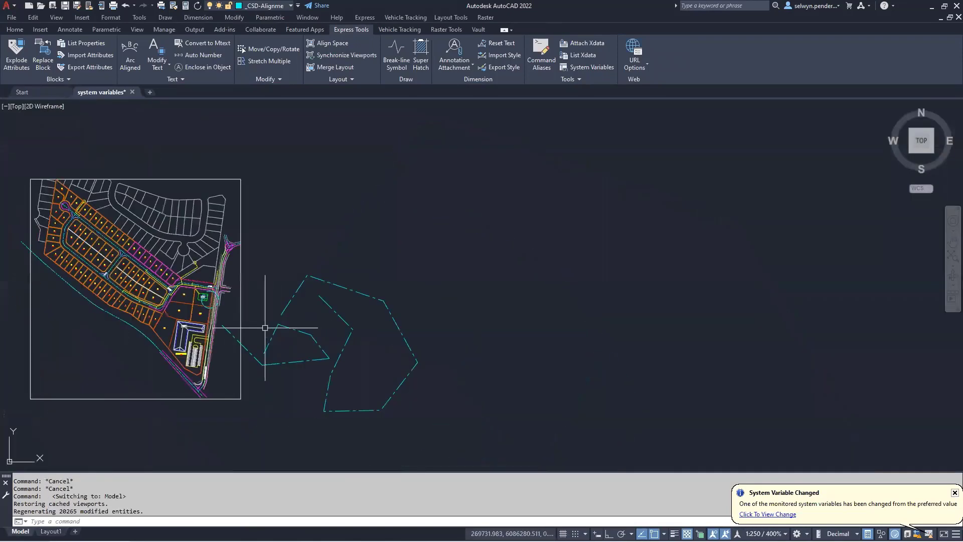
pyautogui.moveTo(265, 327); pyautogui.dragTo(448, 263, button='middle')
pyautogui.moveTo(275, 290); pyautogui.dragTo(228, 352, button='middle')
pyautogui.scroll(-2, 117, 388)
pyautogui.moveTo(111, 395); pyautogui.dragTo(340, 228, button='middle')
pyautogui.scroll(-4, 140, 401)
pyautogui.scroll(5, 270, 322)
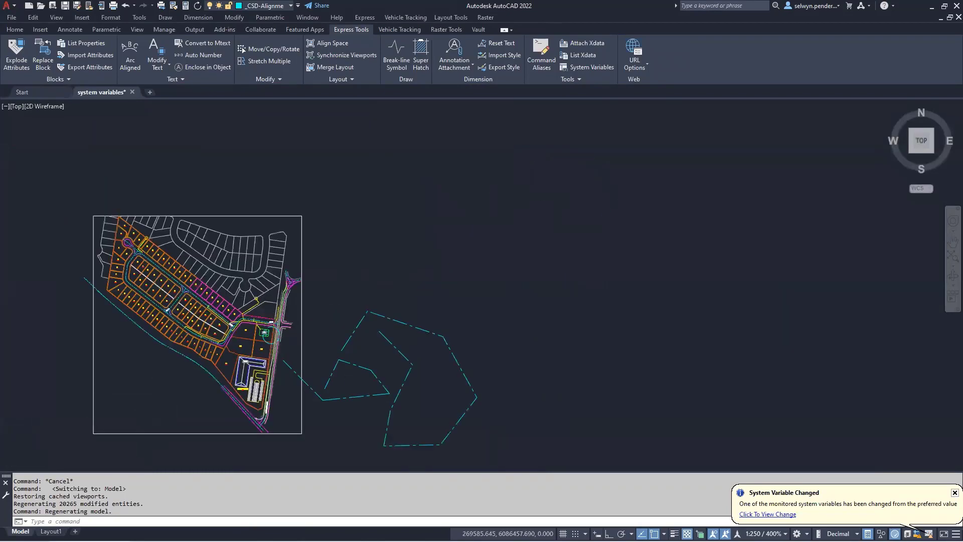
pyautogui.scroll(4, 212, 295)
pyautogui.moveTo(215, 301); pyautogui.dragTo(478, 246, button='middle')
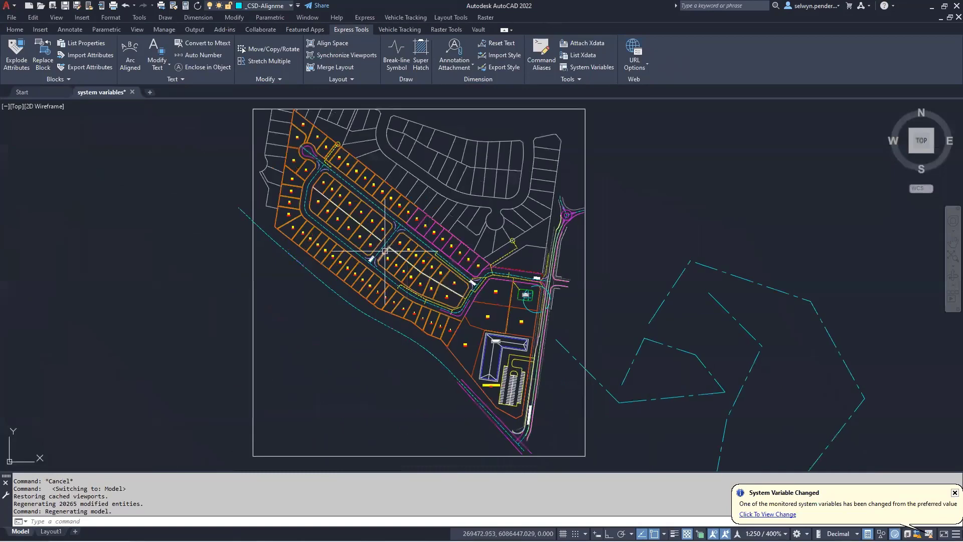
pyautogui.scroll(2, 385, 254)
pyautogui.scroll(2, 384, 256)
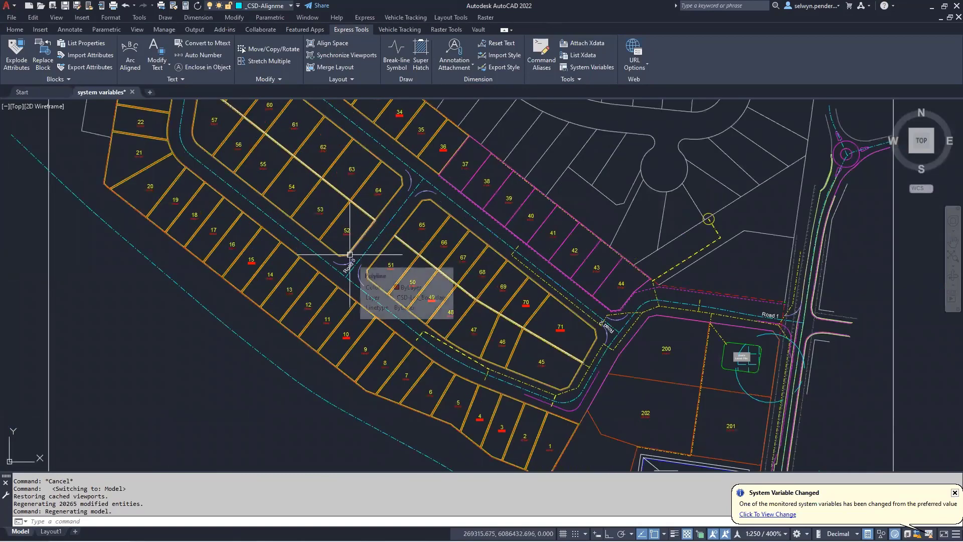
pyautogui.write('insba')
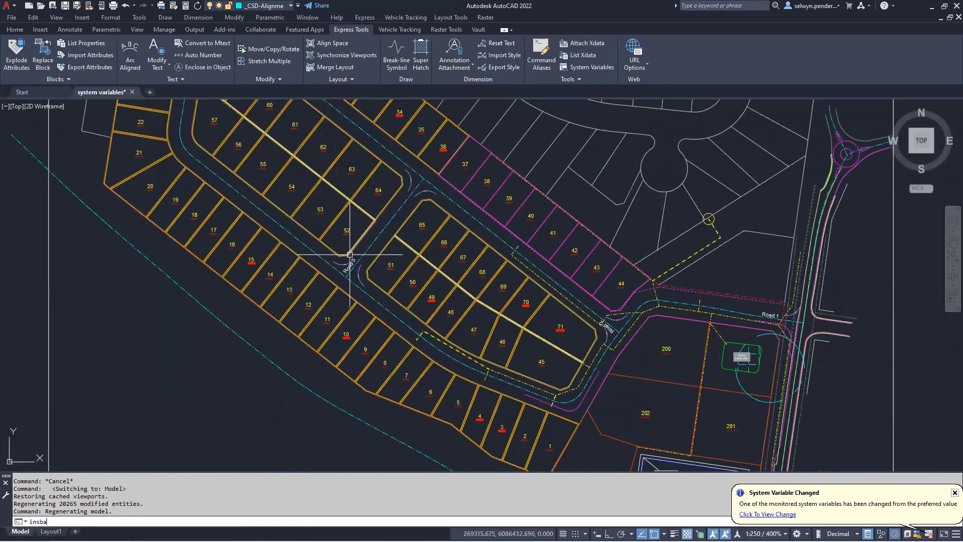
pyautogui.write('se')
pyautogui.press('Return')
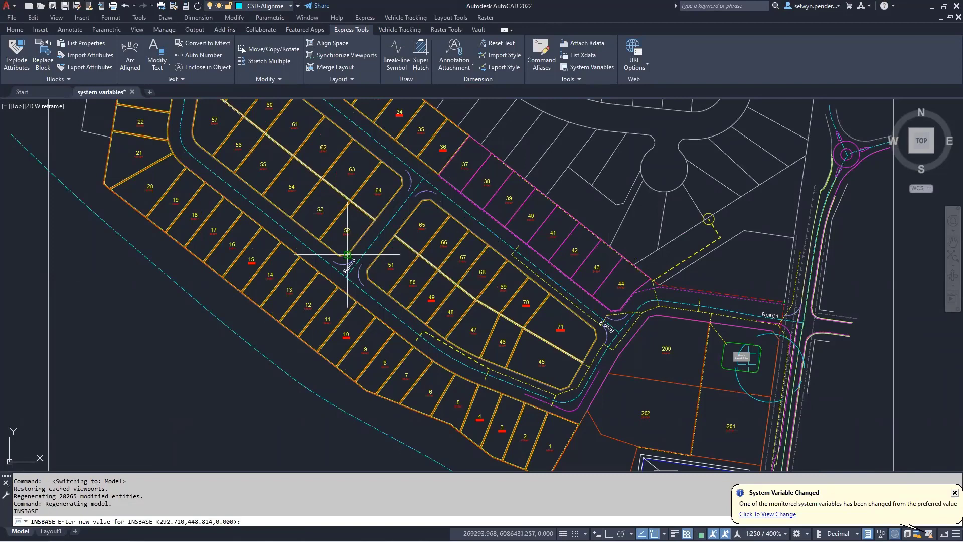
pyautogui.click(346, 254)
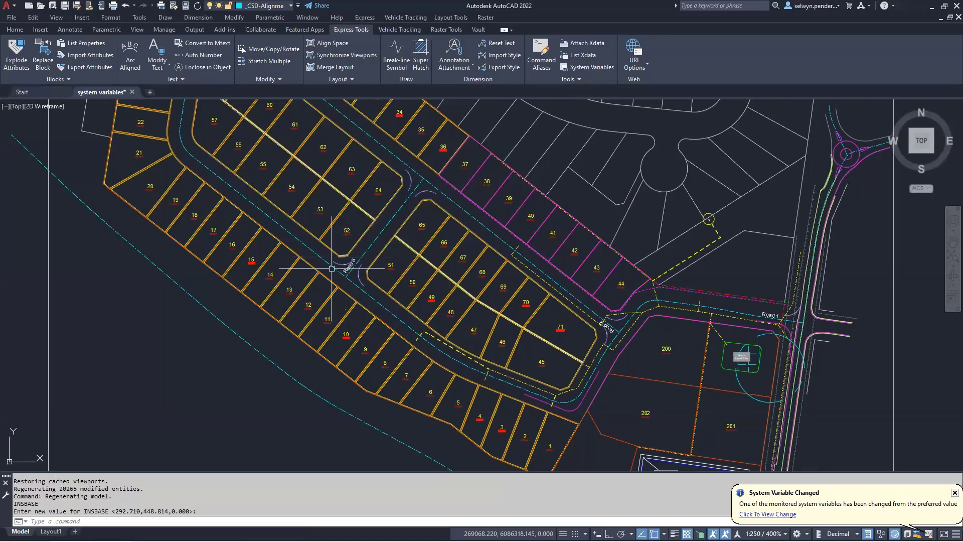
pyautogui.scroll(-5, 389, 303)
pyautogui.moveTo(388, 302); pyautogui.dragTo(317, 281, button='middle')
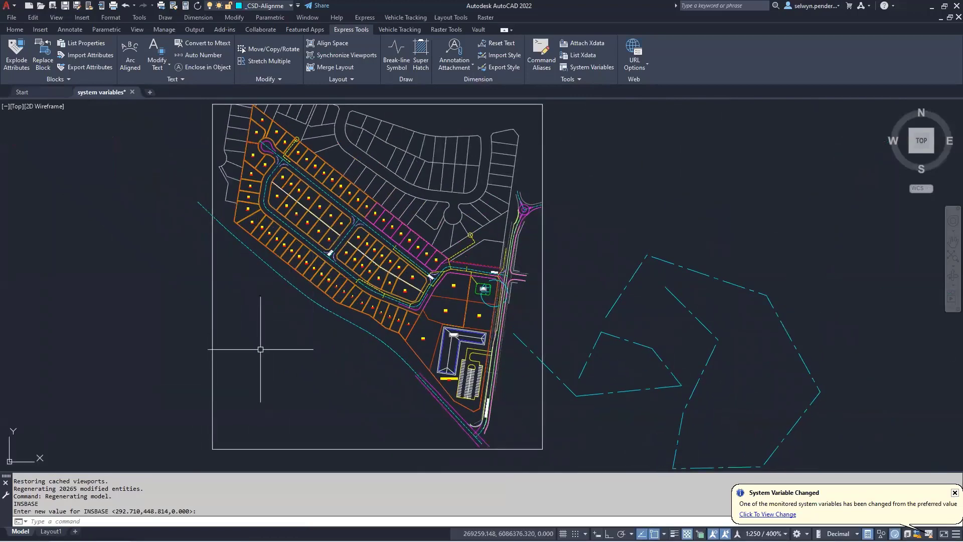
pyautogui.write('INSU')
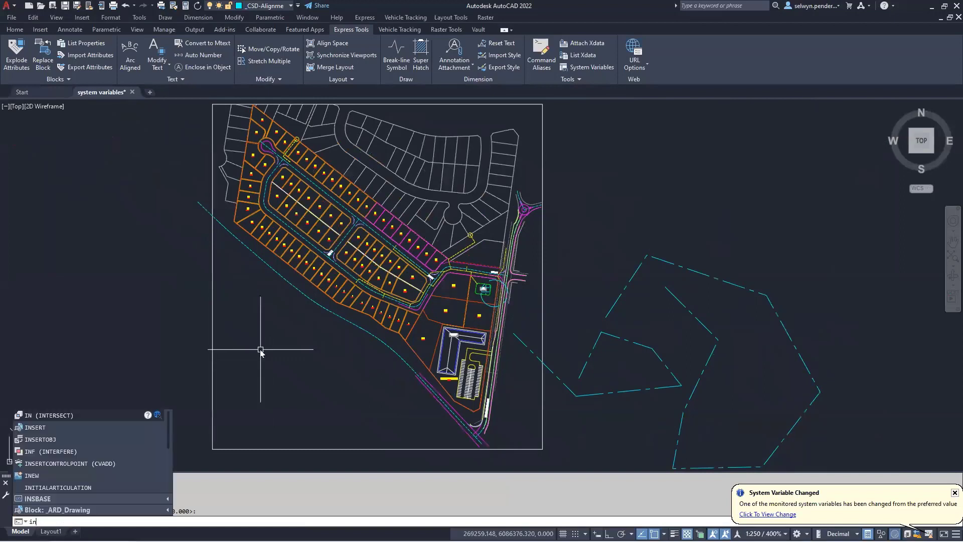
pyautogui.write('IT')
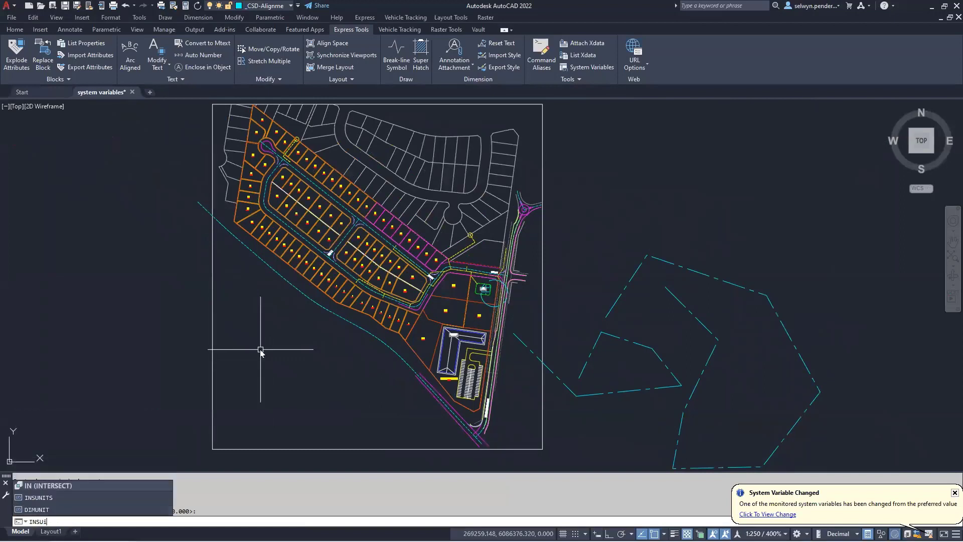
pyautogui.press('Escape')
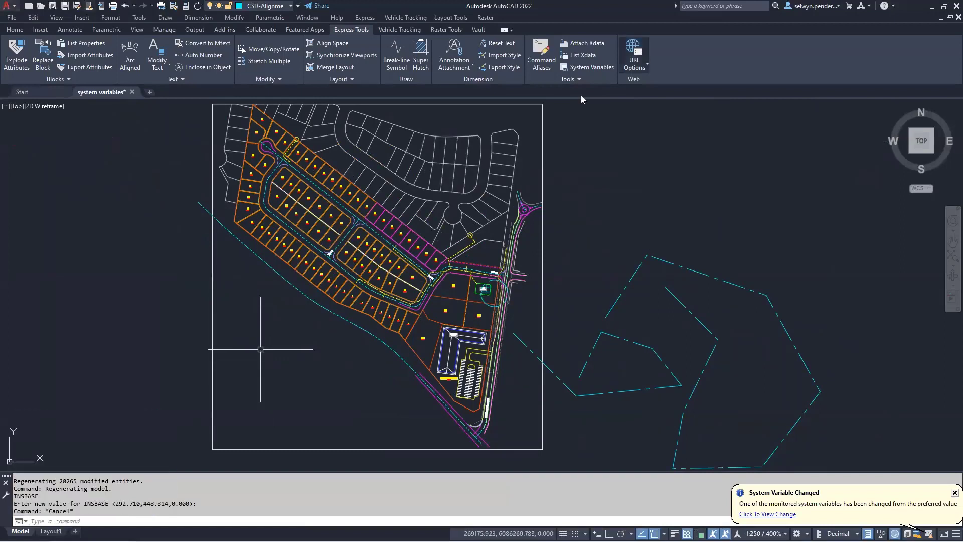
# Look up INSUNITS in the System Variables editor and review its list of unit values.
pyautogui.click(365, 18)
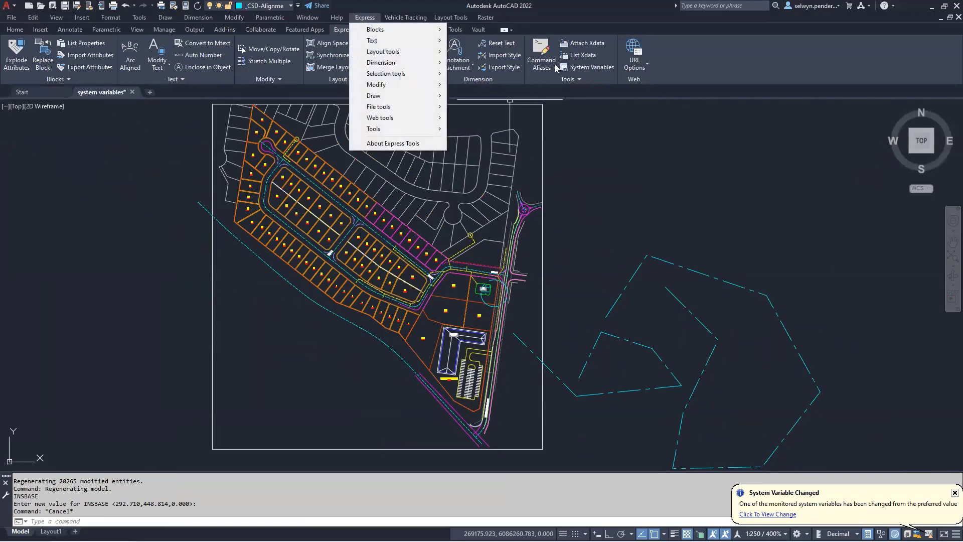
pyautogui.click(586, 67)
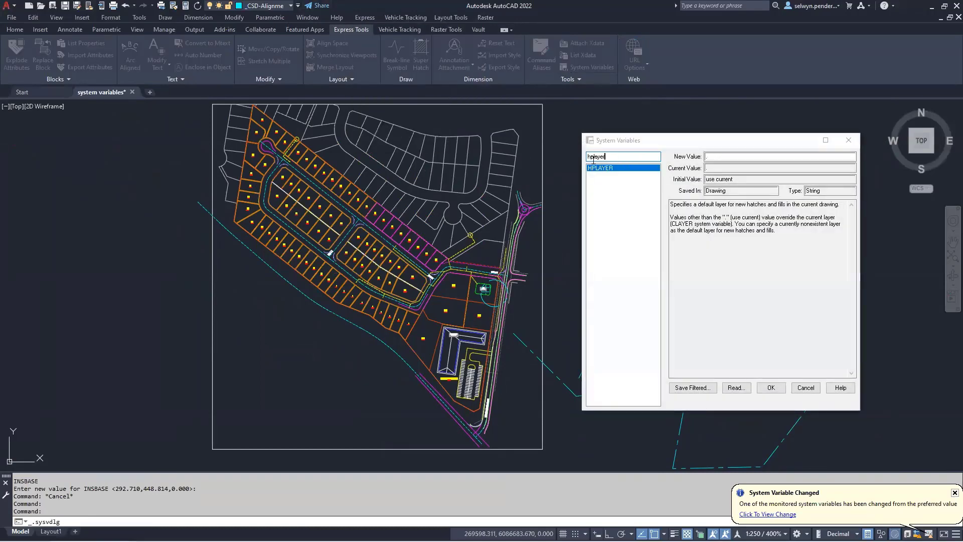
pyautogui.moveTo(608, 157); pyautogui.dragTo(552, 155)
pyautogui.write('insun')
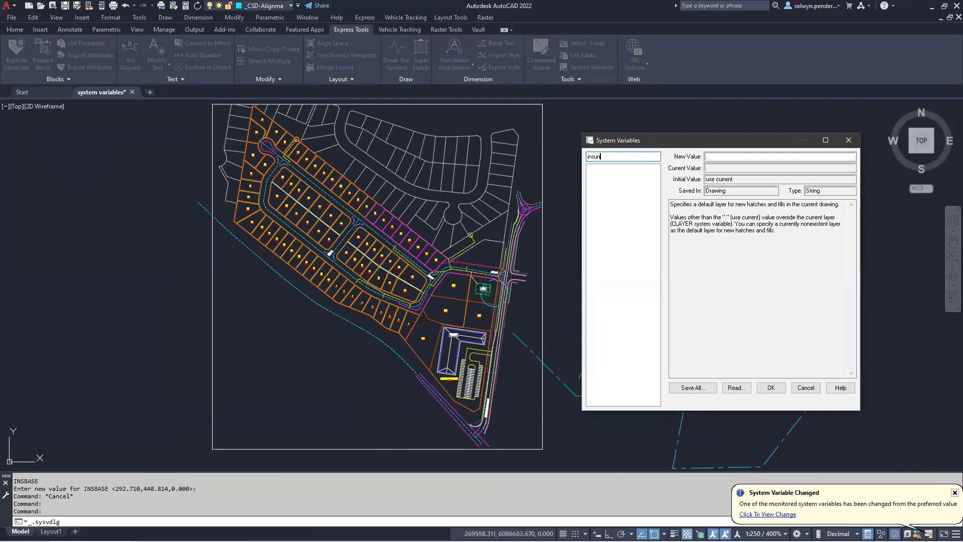
pyautogui.write('its')
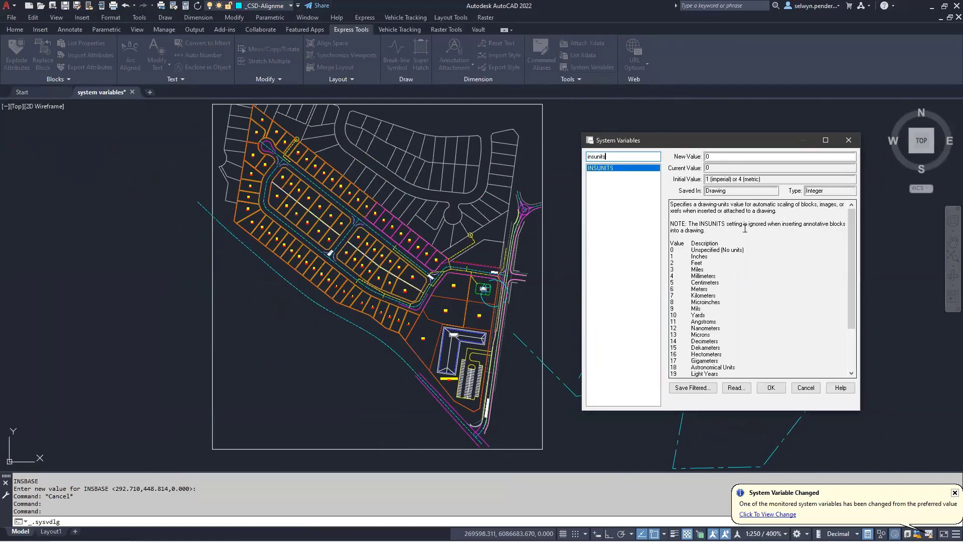
pyautogui.click(703, 211)
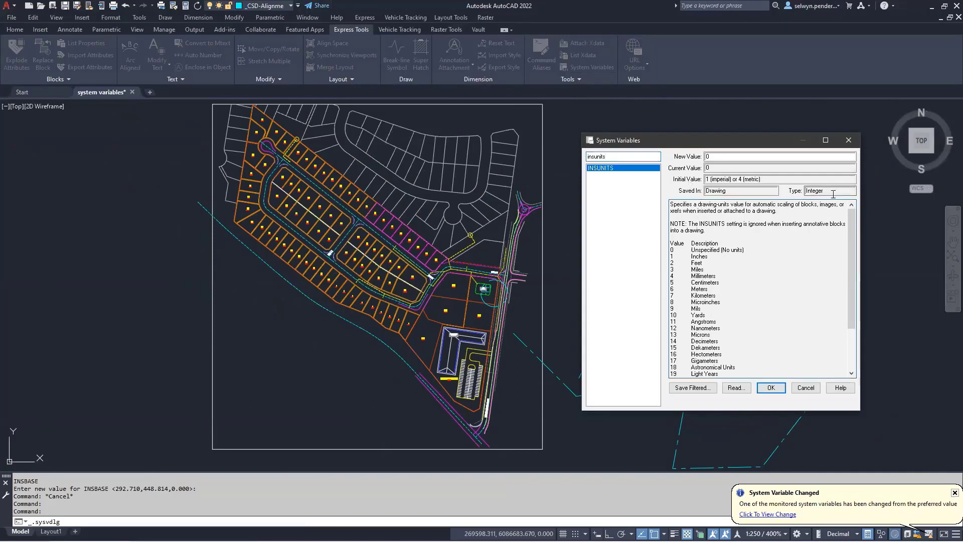
pyautogui.scroll(-1, 703, 215)
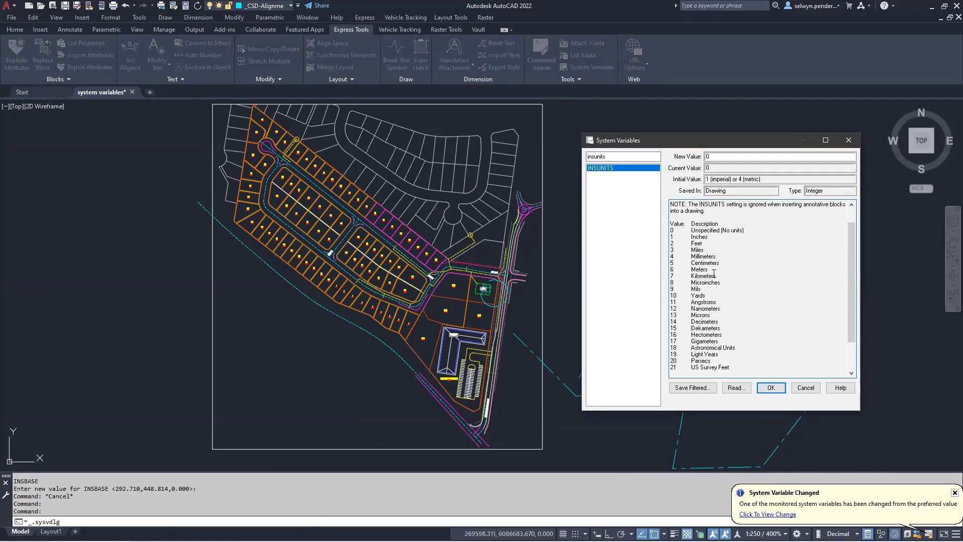
# Set INSUNITS to 6 (Meters), continue past the lighting insert units warning and apply the change.
pyautogui.doubleClick(699, 270)
pyautogui.doubleClick(715, 155)
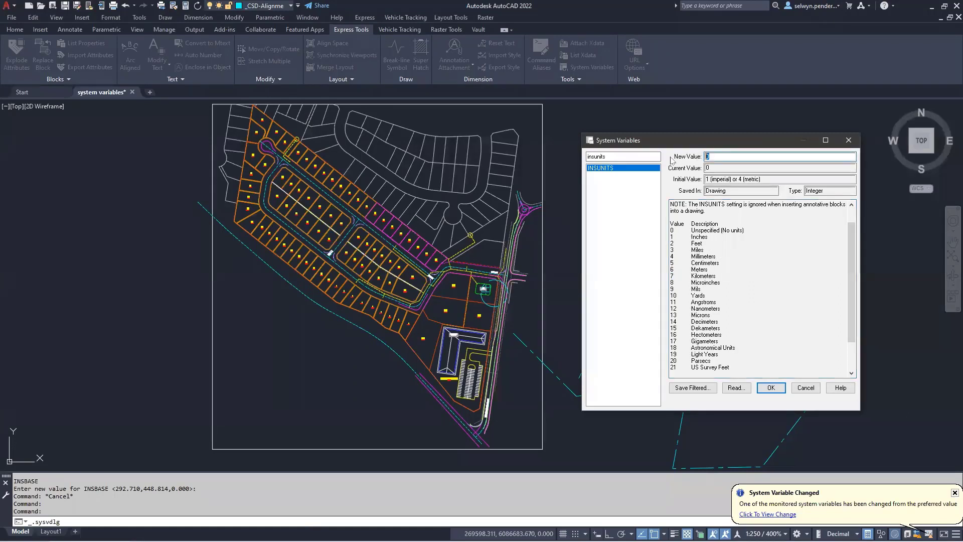
pyautogui.click(771, 388)
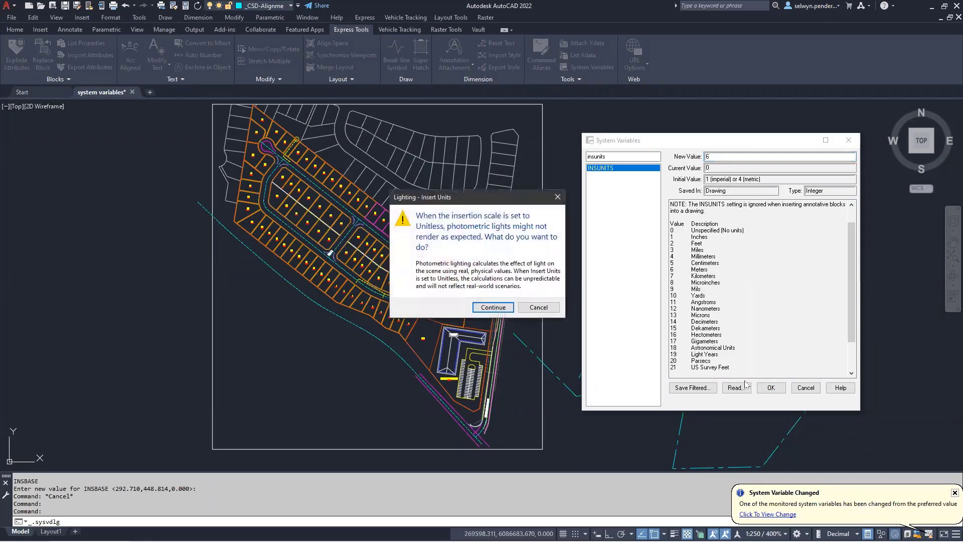
pyautogui.click(475, 311)
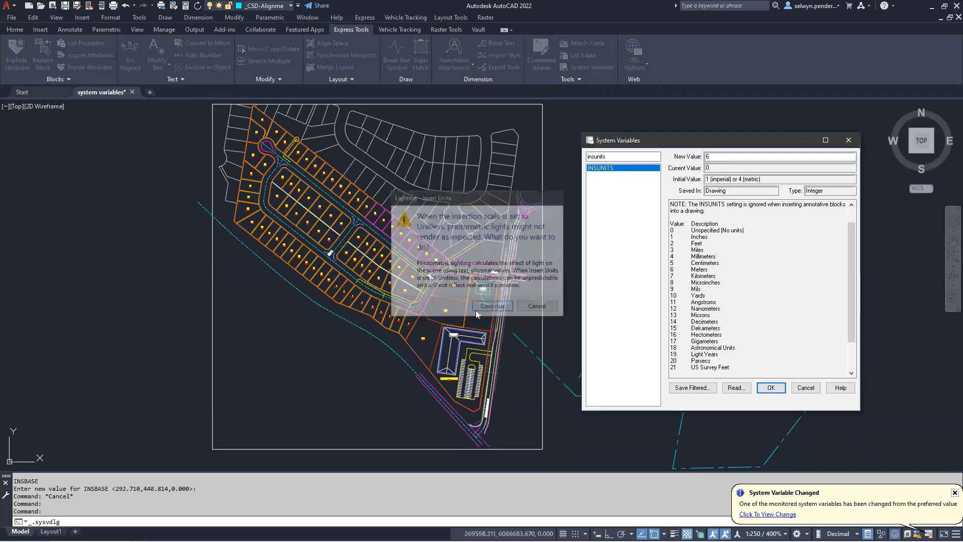
pyautogui.click(769, 390)
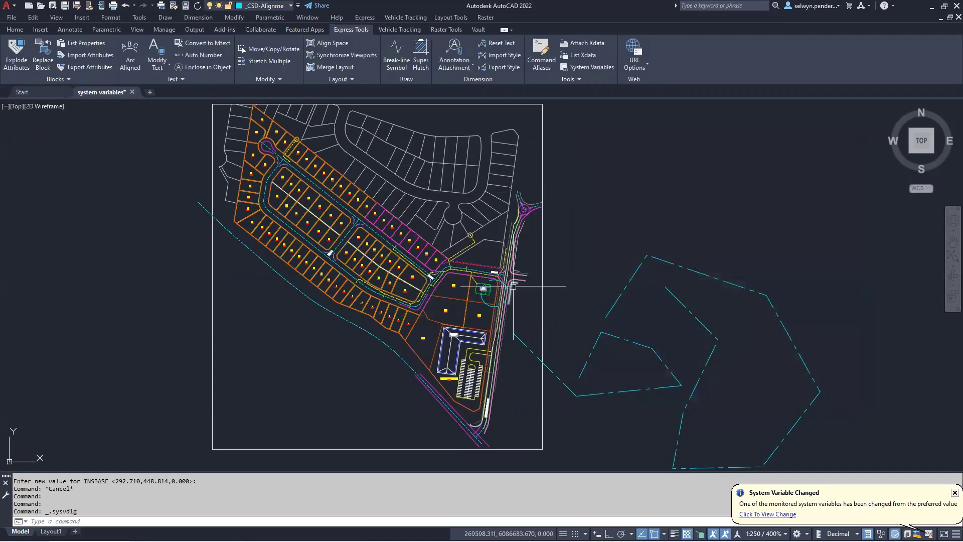
# Examine the lower corner of lot 52 beside Road 3 up close, then return to the whole subdivision.
pyautogui.scroll(2, 348, 241)
pyautogui.scroll(1, 348, 242)
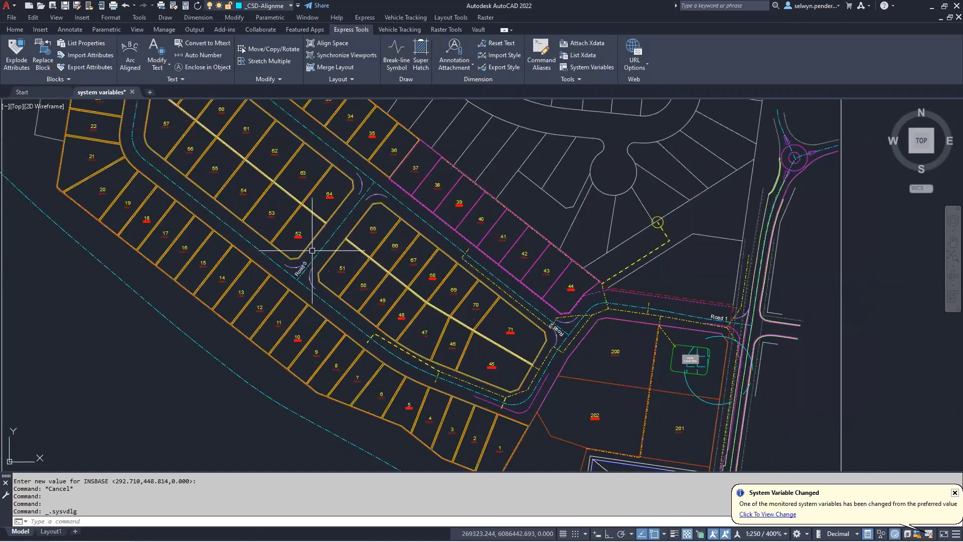
pyautogui.scroll(3, 174, 149)
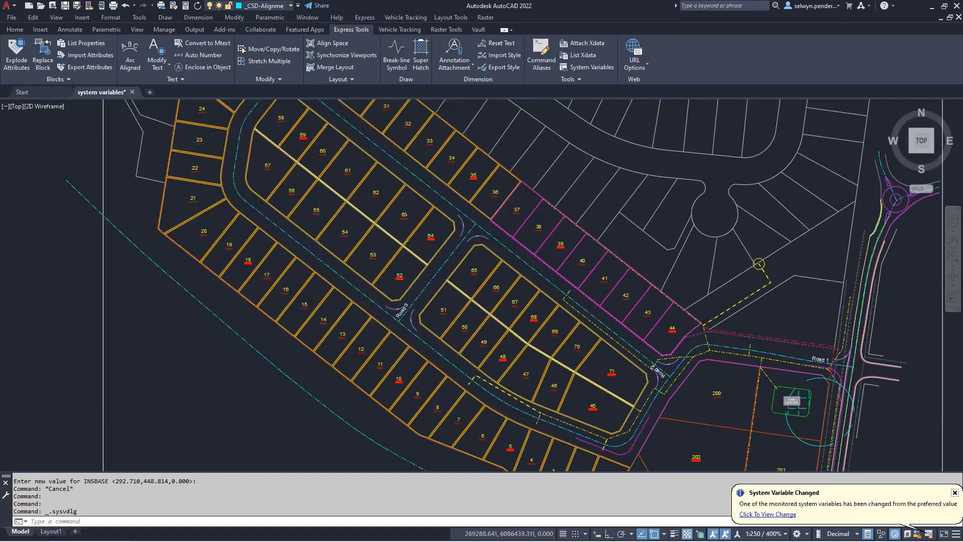
pyautogui.scroll(2, 394, 287)
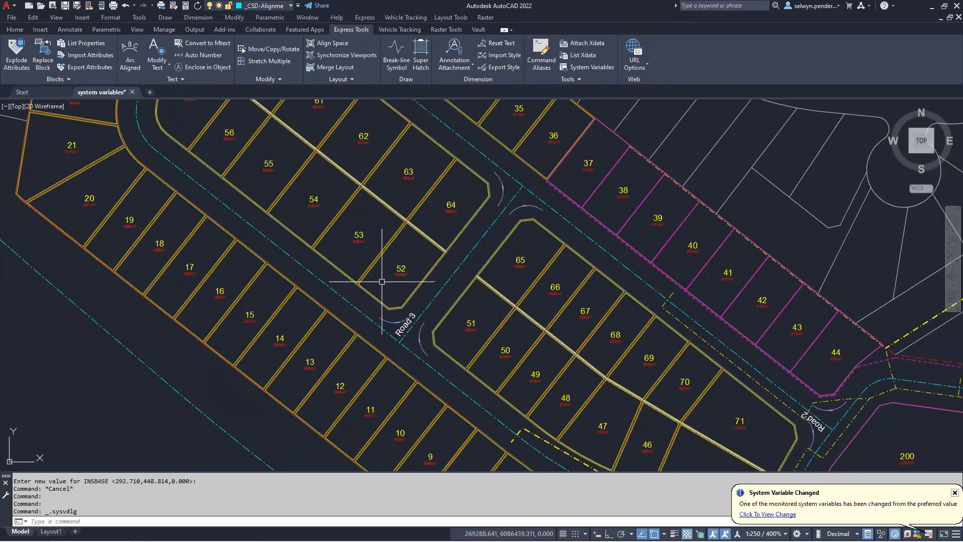
pyautogui.scroll(2, 394, 295)
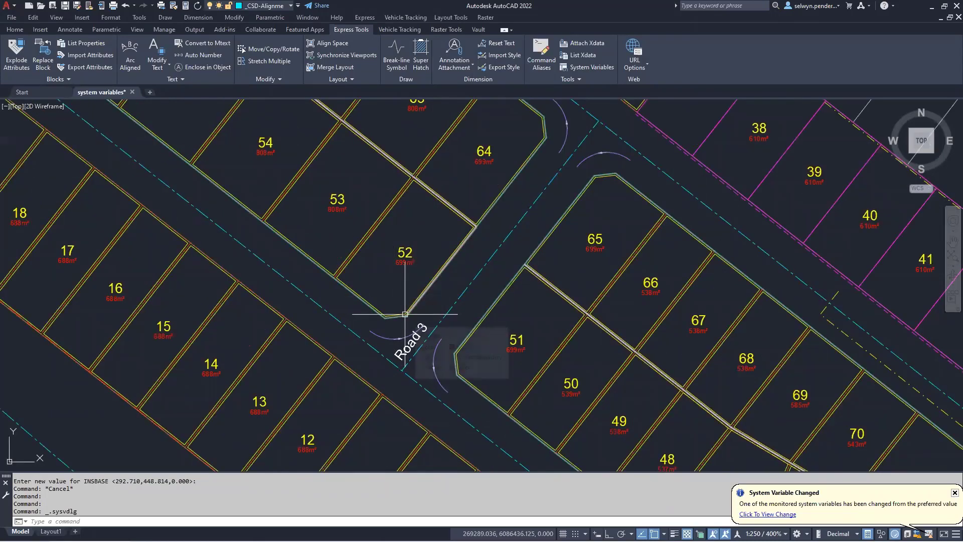
pyautogui.scroll(-8, 393, 292)
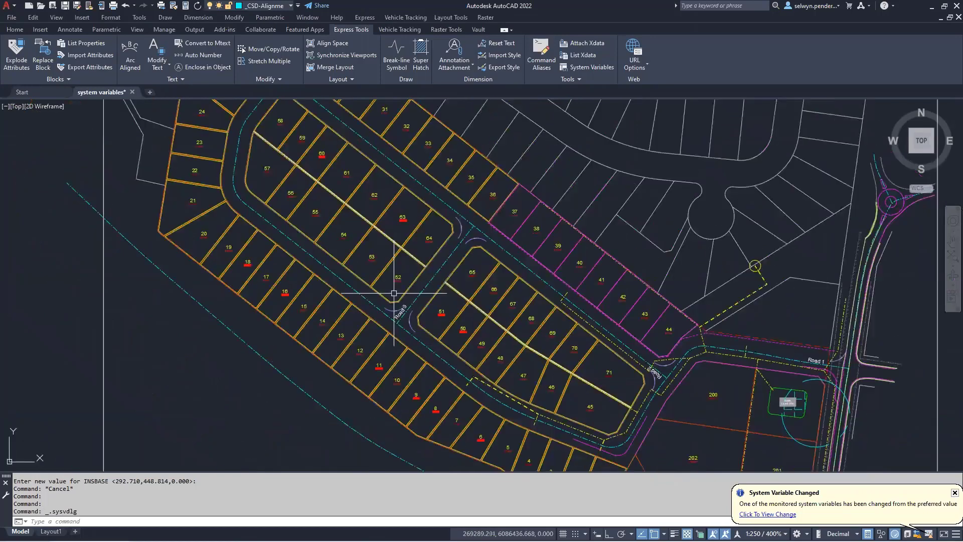
pyautogui.moveTo(393, 292); pyautogui.dragTo(333, 226, button='middle')
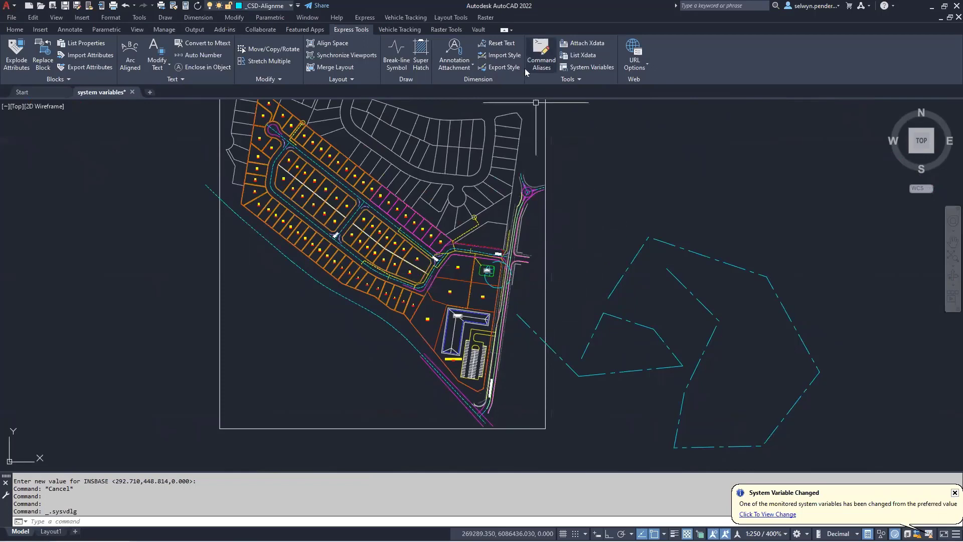
# Look up INSUNITSDEFTARGET in the System Variables editor and examine its description and the Meters entry.
pyautogui.click(577, 68)
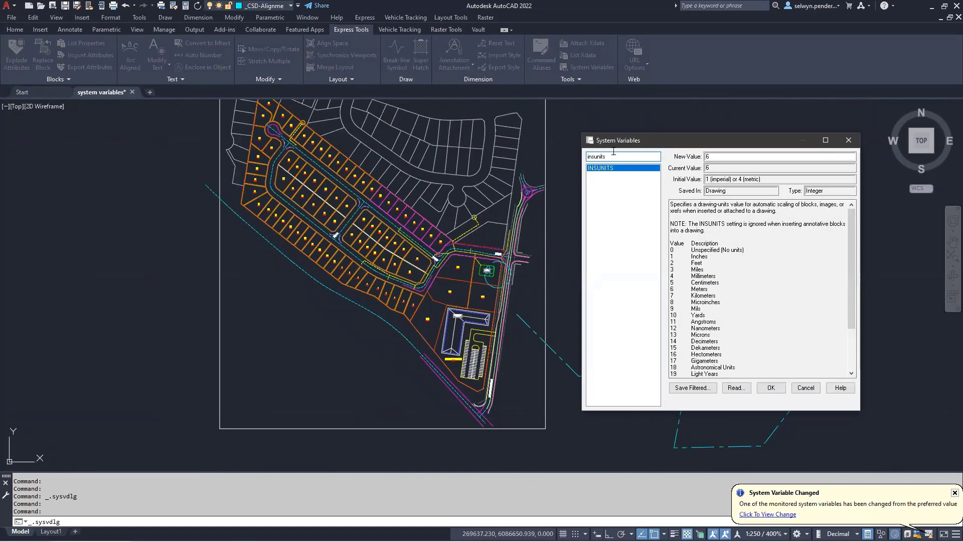
pyautogui.press('BackSpace')
pyautogui.press('BackSpace')
pyautogui.press('BackSpace')
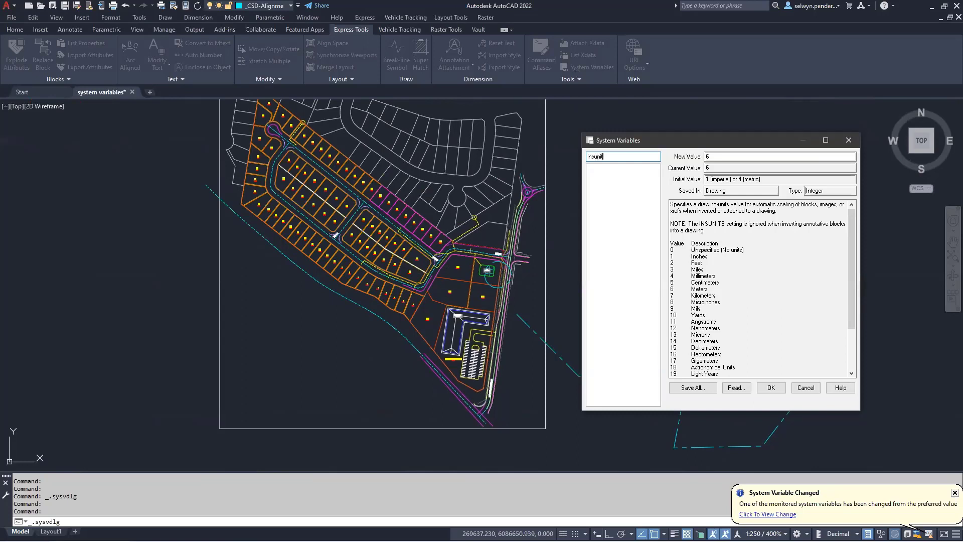
pyautogui.write('sdeftarget')
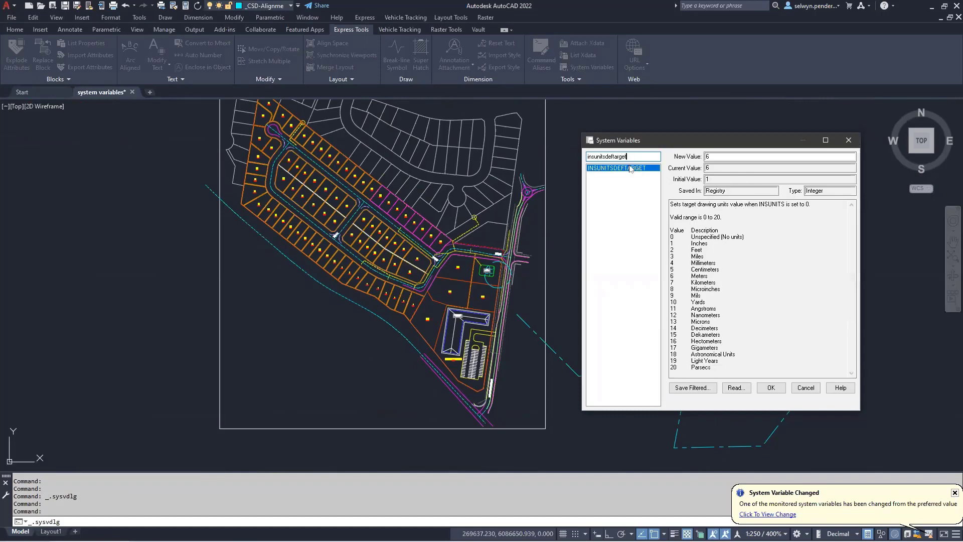
pyautogui.click(710, 276)
pyautogui.moveTo(710, 276); pyautogui.dragTo(673, 277)
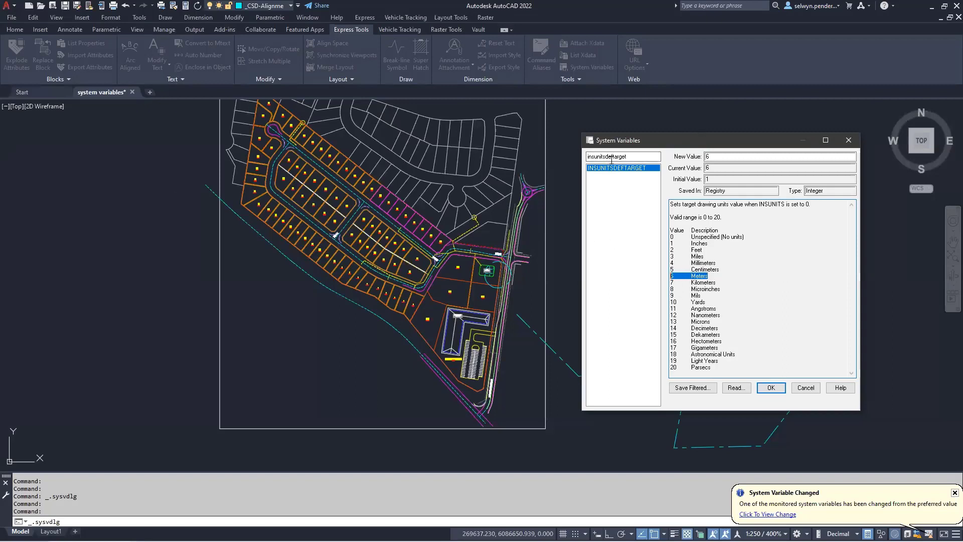
# Look up INSUNITSDEFSOURCE and examine its description and the Meters entry in its value list.
pyautogui.moveTo(612, 160); pyautogui.dragTo(649, 157)
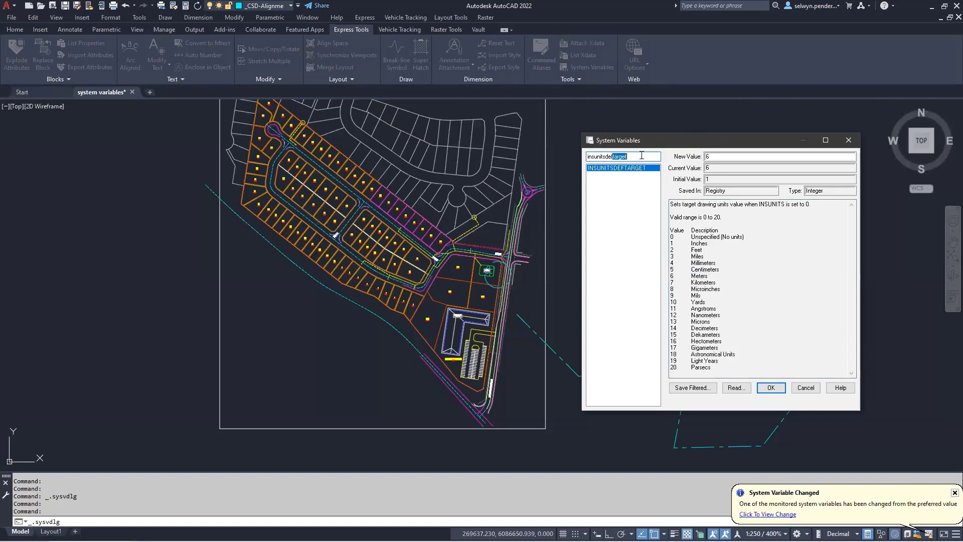
pyautogui.write('source')
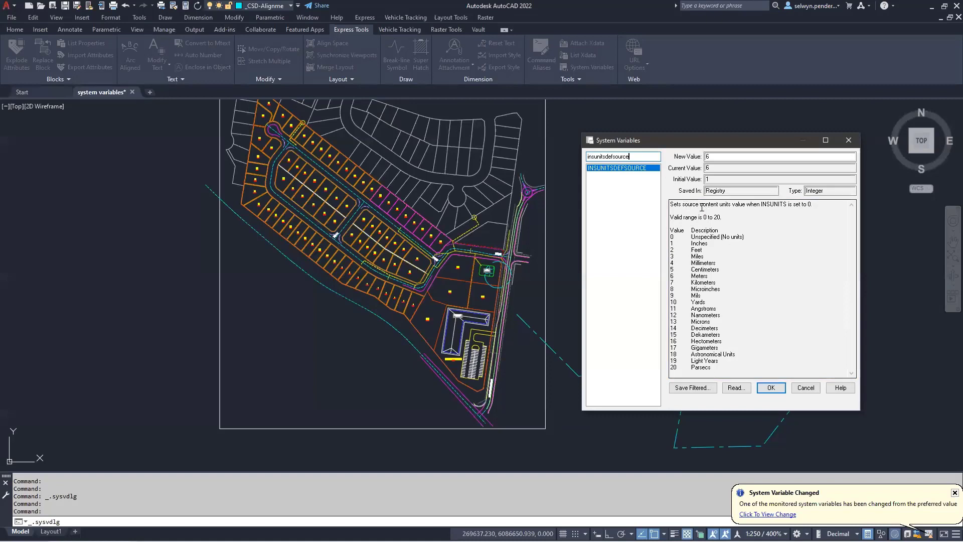
pyautogui.moveTo(693, 205); pyautogui.dragTo(767, 205)
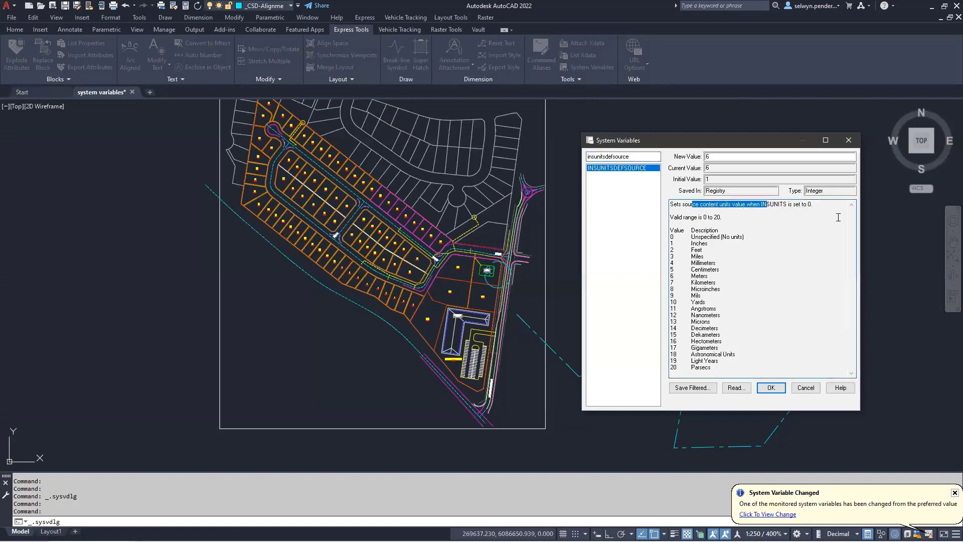
pyautogui.click(706, 206)
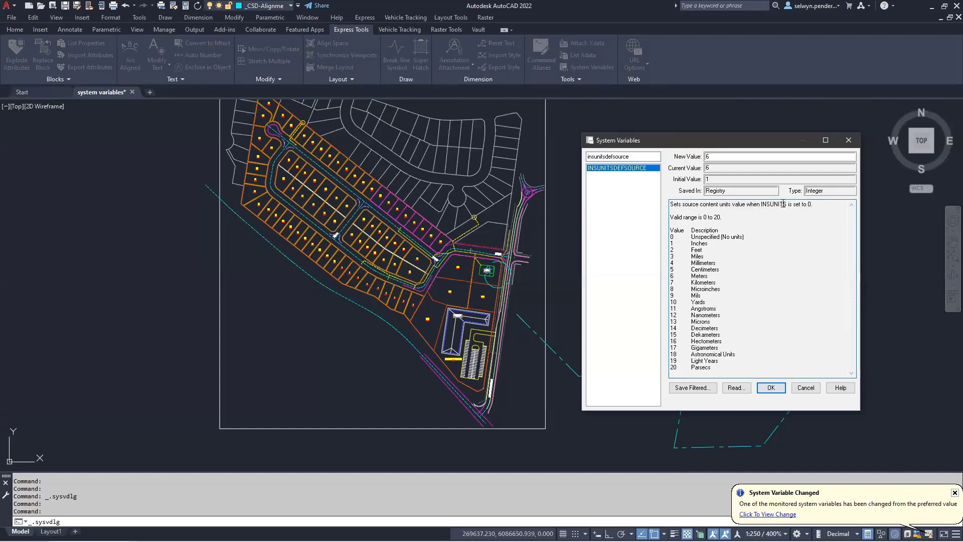
pyautogui.click(806, 206)
pyautogui.moveTo(710, 276); pyautogui.dragTo(667, 277)
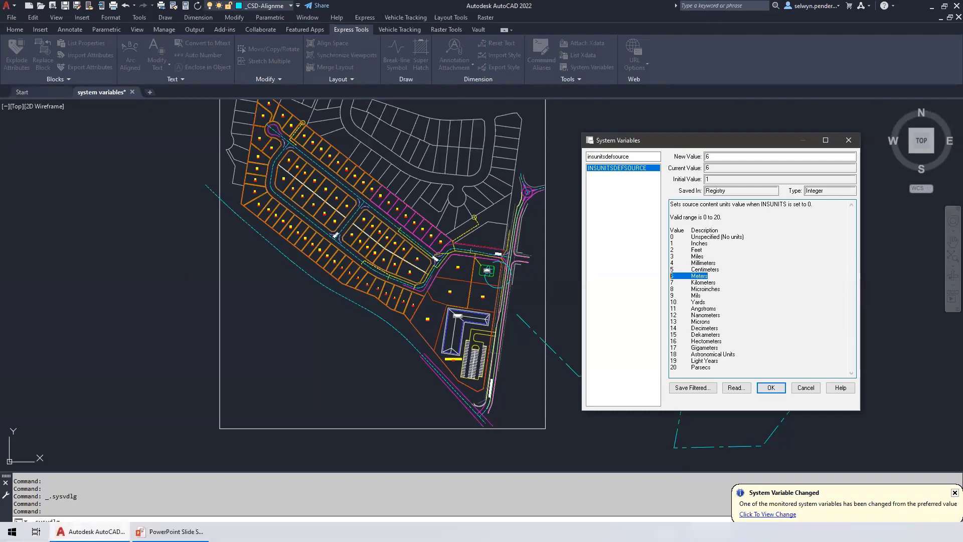
# Switch to the PowerPoint slide show and review the table of system variables grouped by category.
pyautogui.click(168, 537)
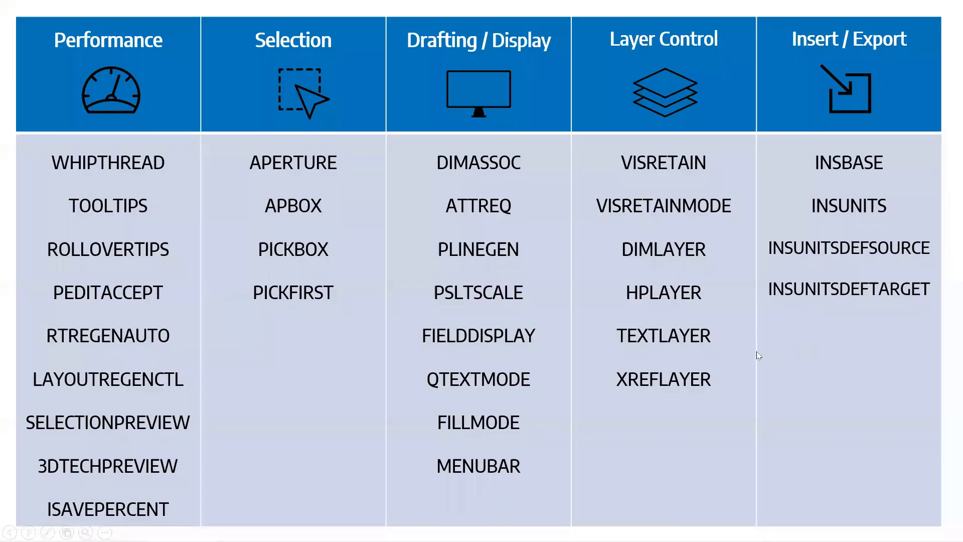
pyautogui.click(756, 353)
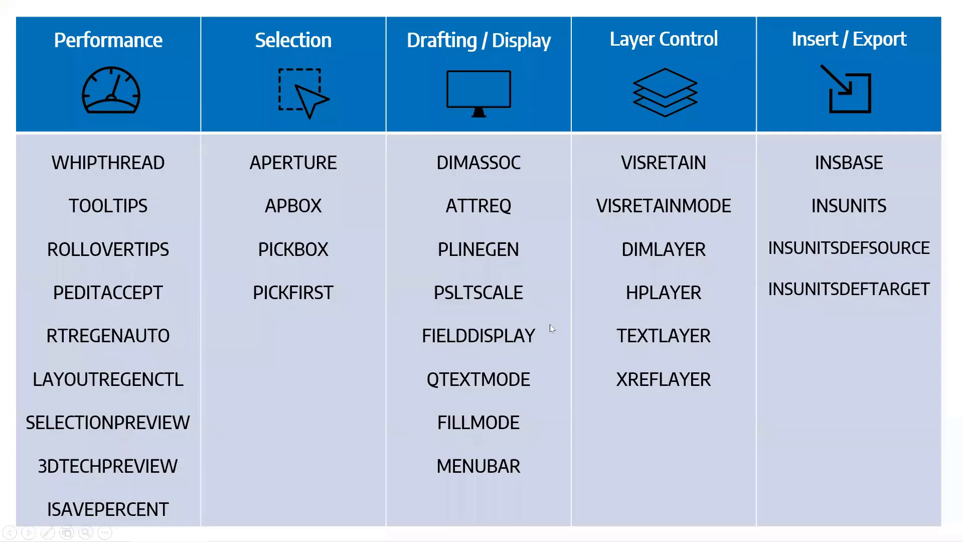